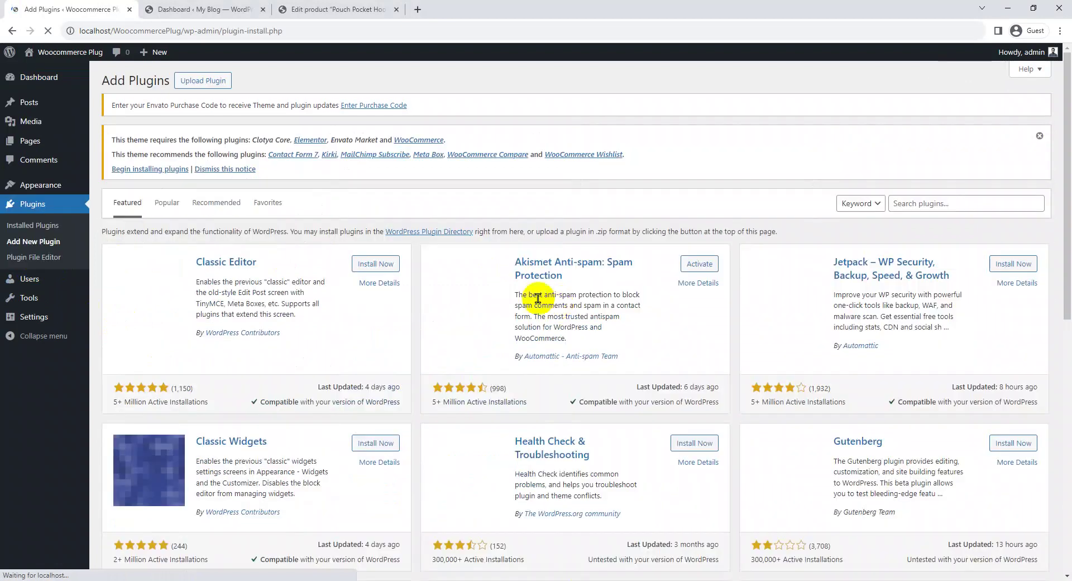
- Upload woo-product-custom-size-guide.zip from the Downloads folder as a new plugin, install it and activate it
left_click(214, 84)
left_click(512, 283)
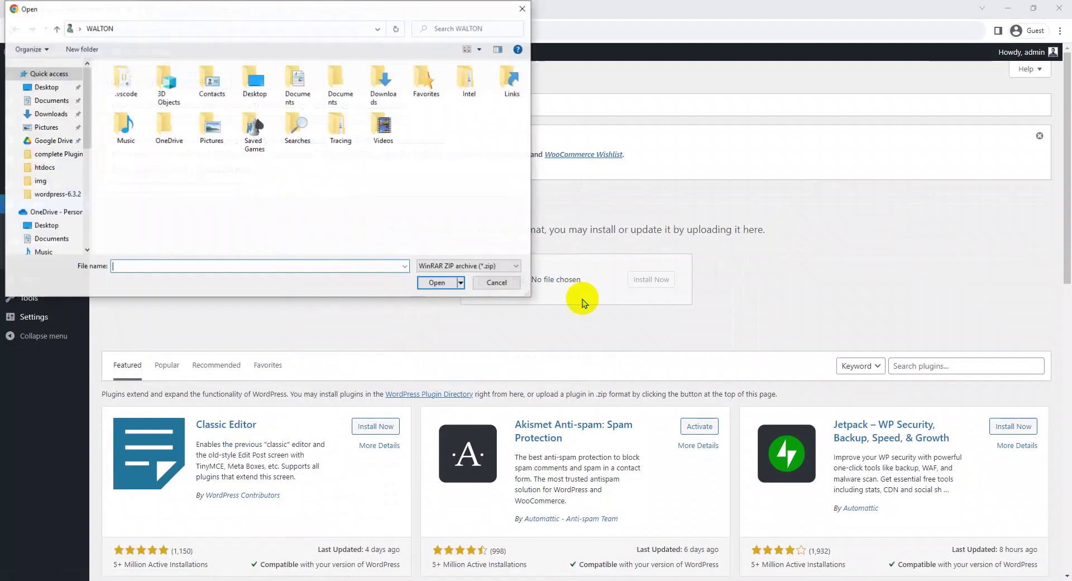
left_click(51, 114)
left_click(130, 119)
double_click(131, 119)
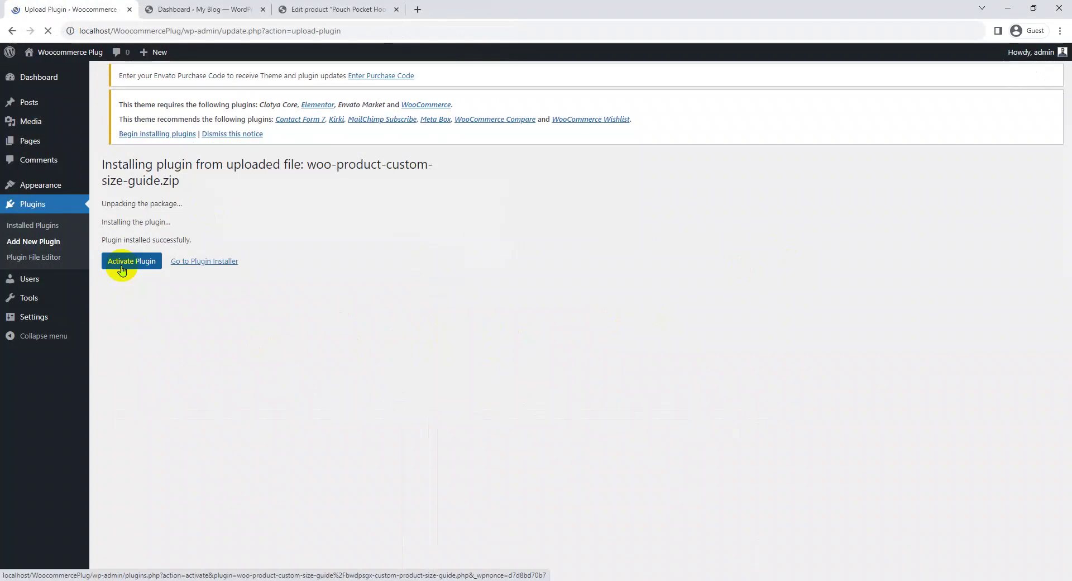
left_click(121, 265)
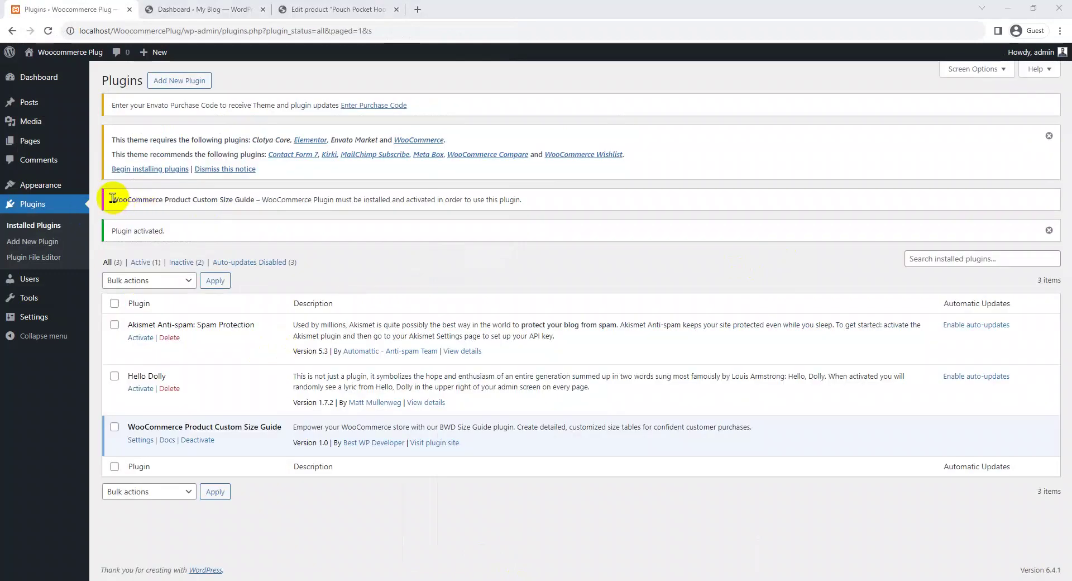
- Copy the required plugin's name, WooCommerce, from the Product Custom Size Guide notice
left_click_drag(111, 197, 525, 199)
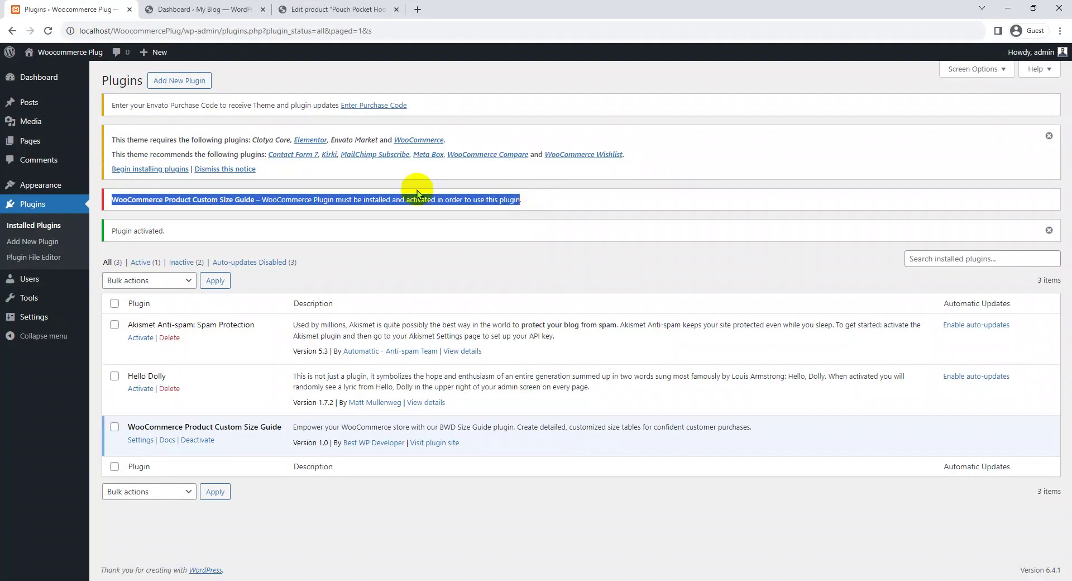
left_click(519, 535)
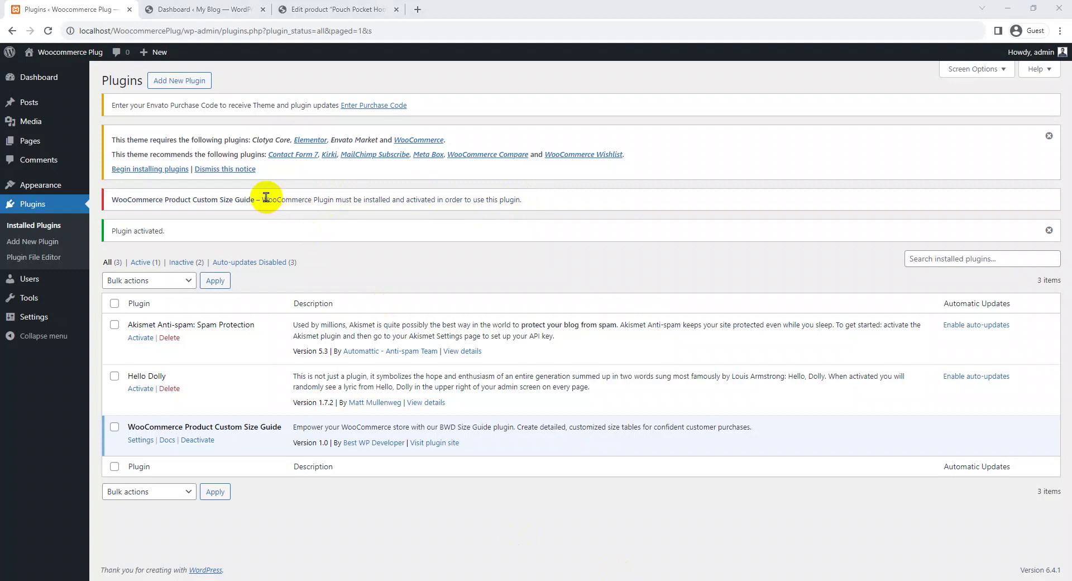
left_click_drag(262, 198, 303, 197)
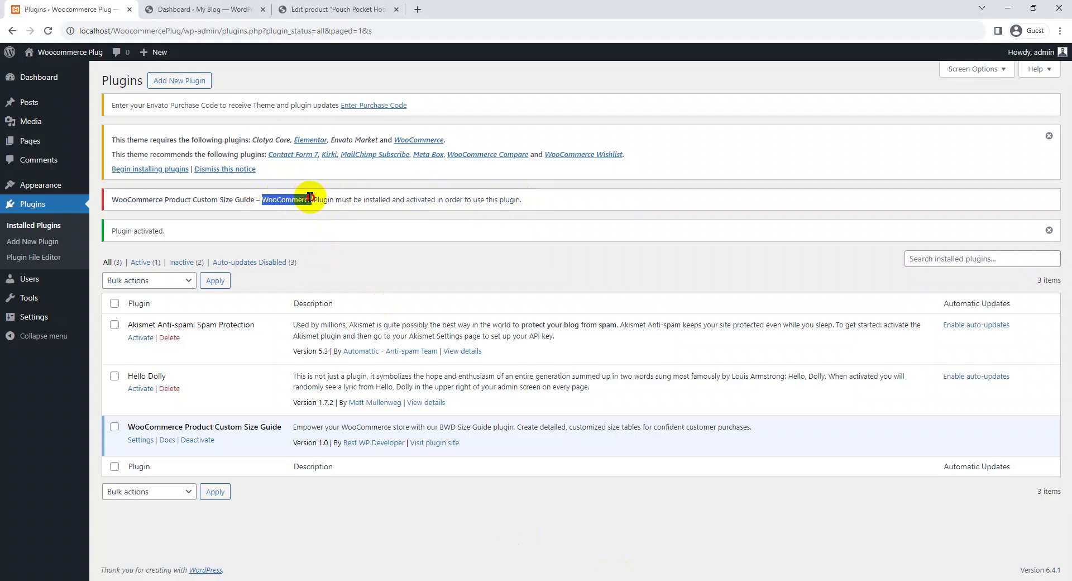
right_click(301, 198)
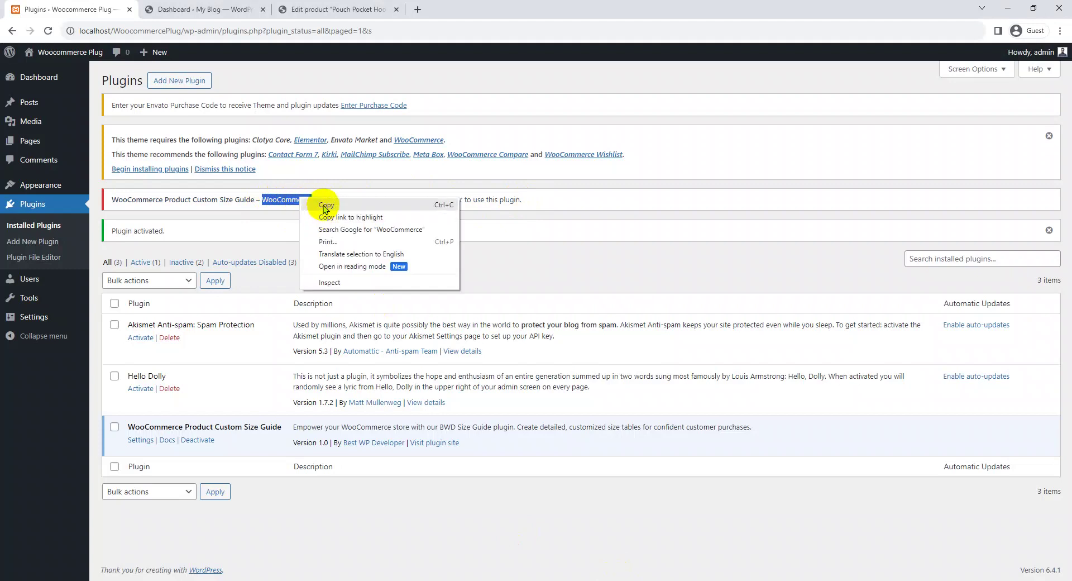
left_click(321, 206)
- Search the plugin directory for WooCommerce, then install and activate the WooCommerce plugin by Automattic
left_click(26, 243)
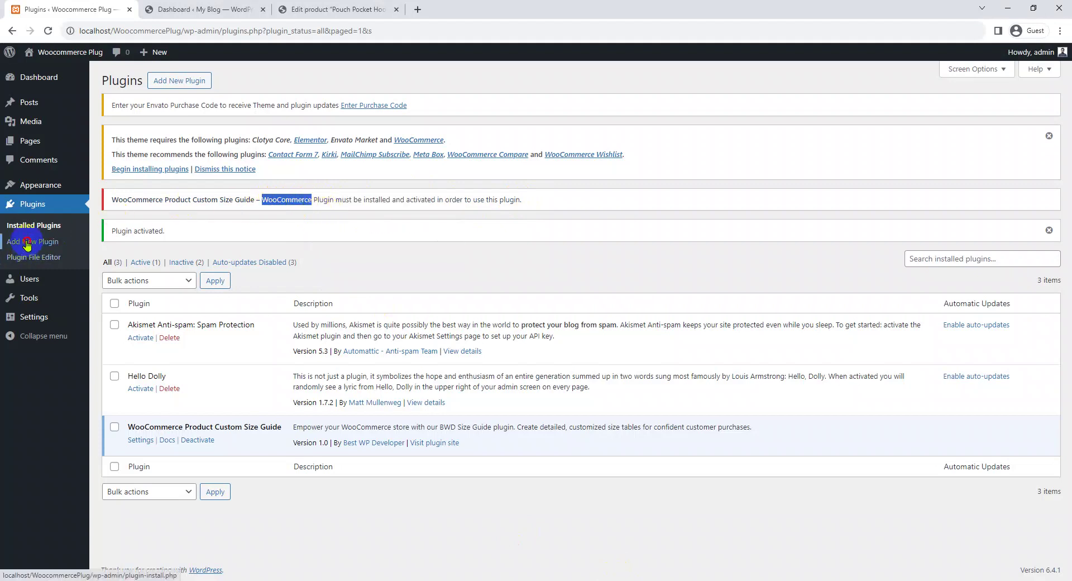
left_click(934, 234)
key("Return")
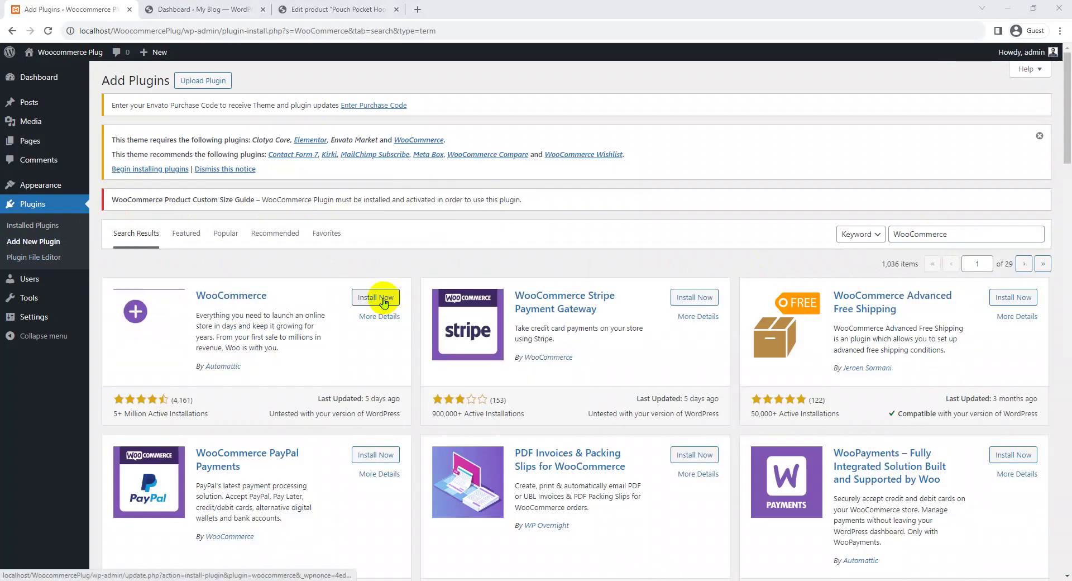
left_click(380, 298)
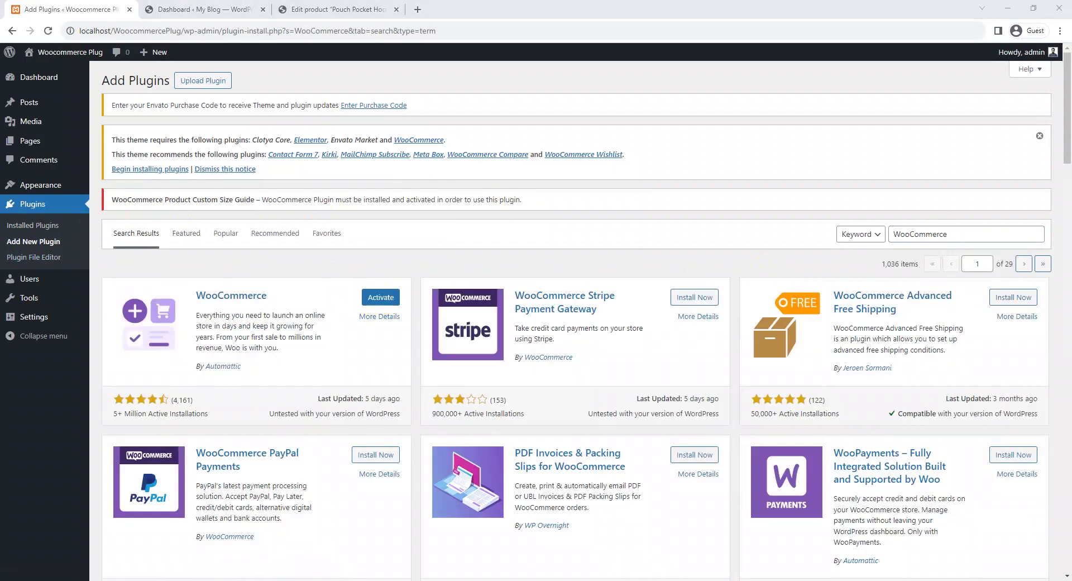
left_click(381, 297)
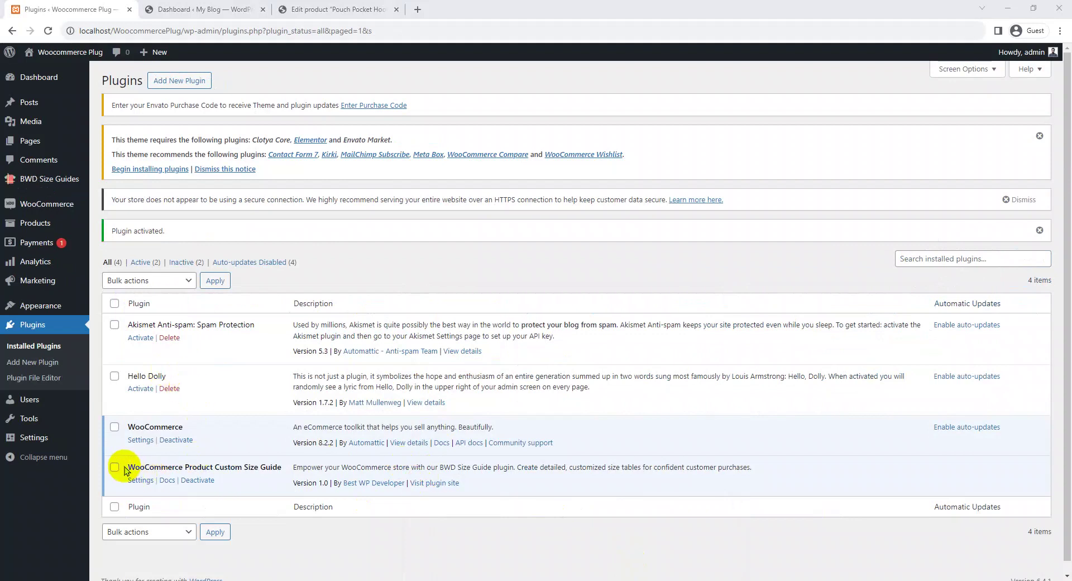
- Open the list of all BWD size guides
left_click_drag(129, 469, 280, 469)
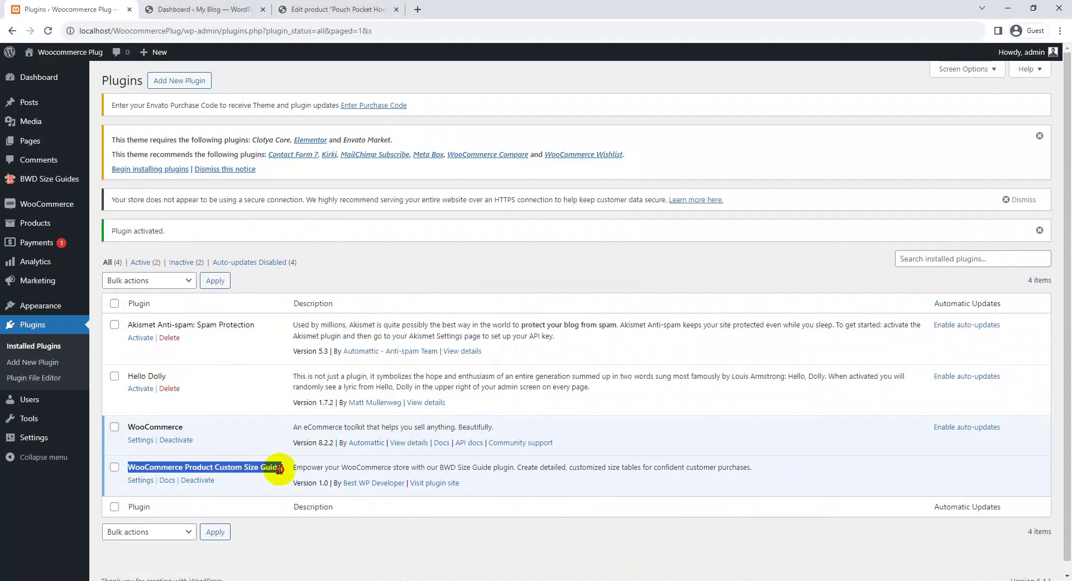
mouse_move(29, 184)
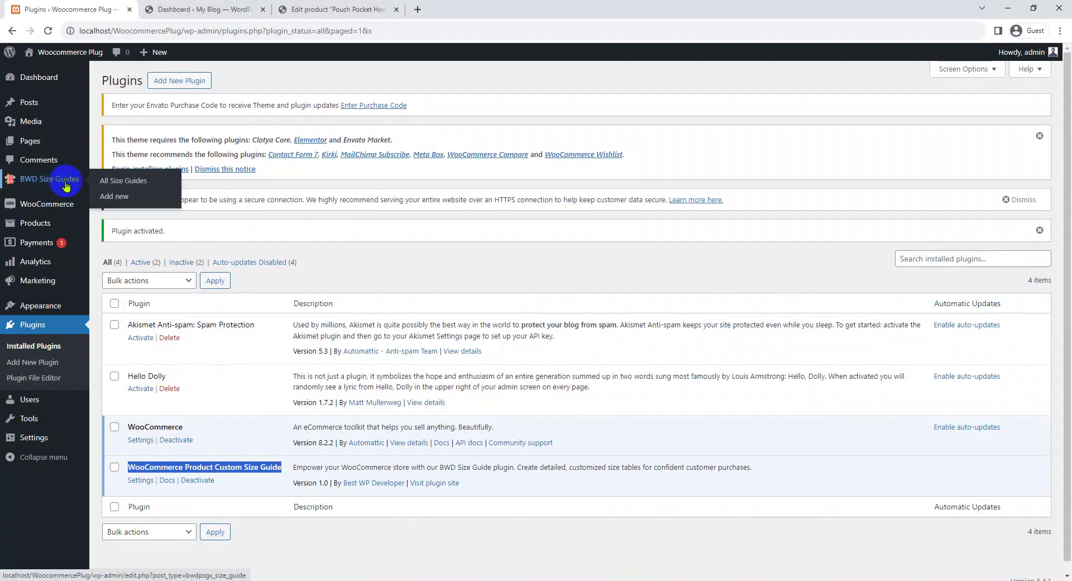
left_click(118, 183)
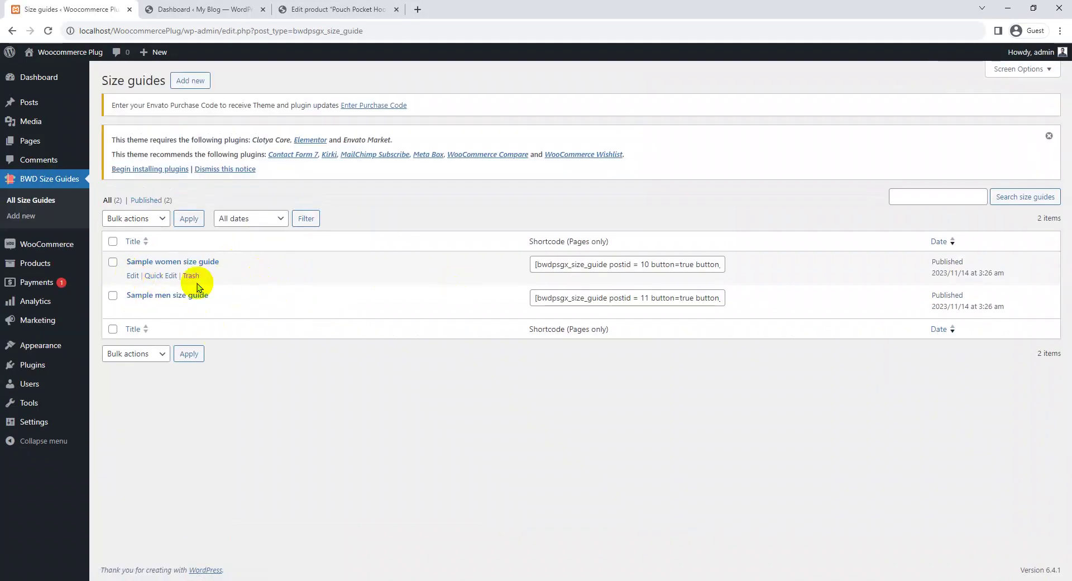
- Open the Sample women size guide for editing in a separate browser tab and review its measuring tips, size table, caption and settings
middle_click(133, 277)
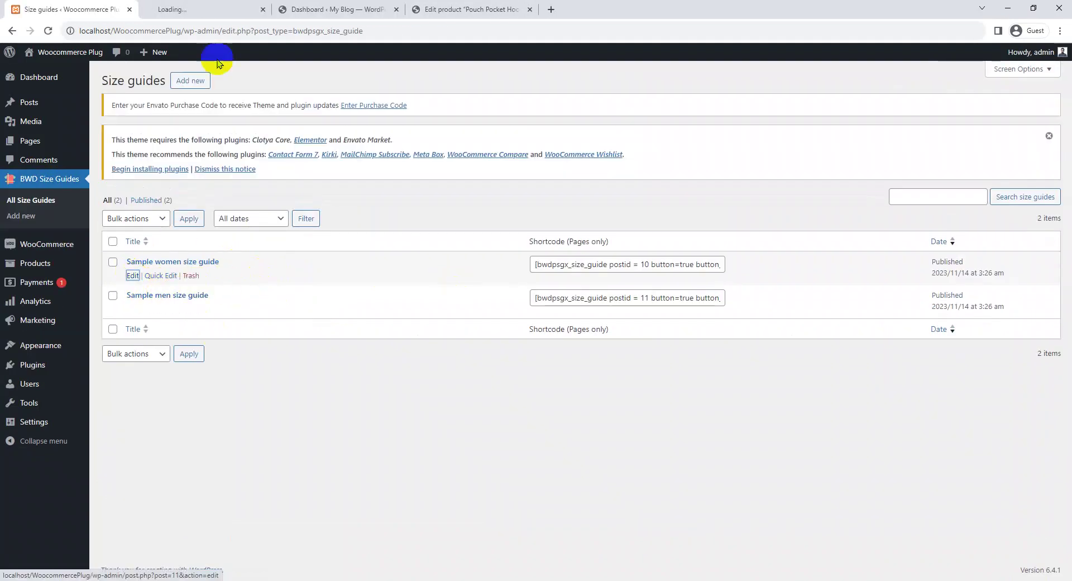
left_click(221, 7)
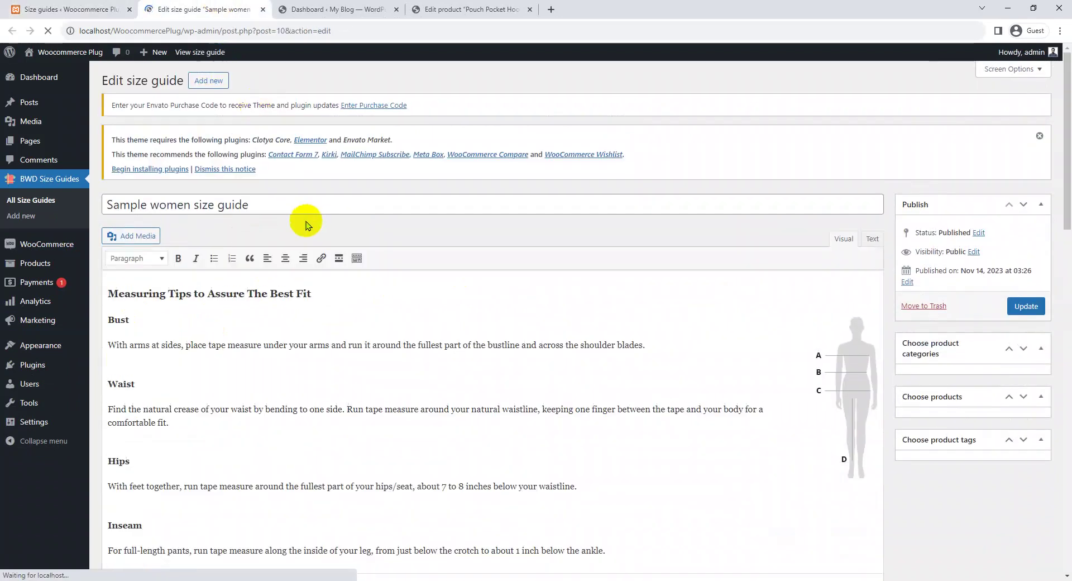
left_click(321, 210)
scroll(354, 253, "down", 7)
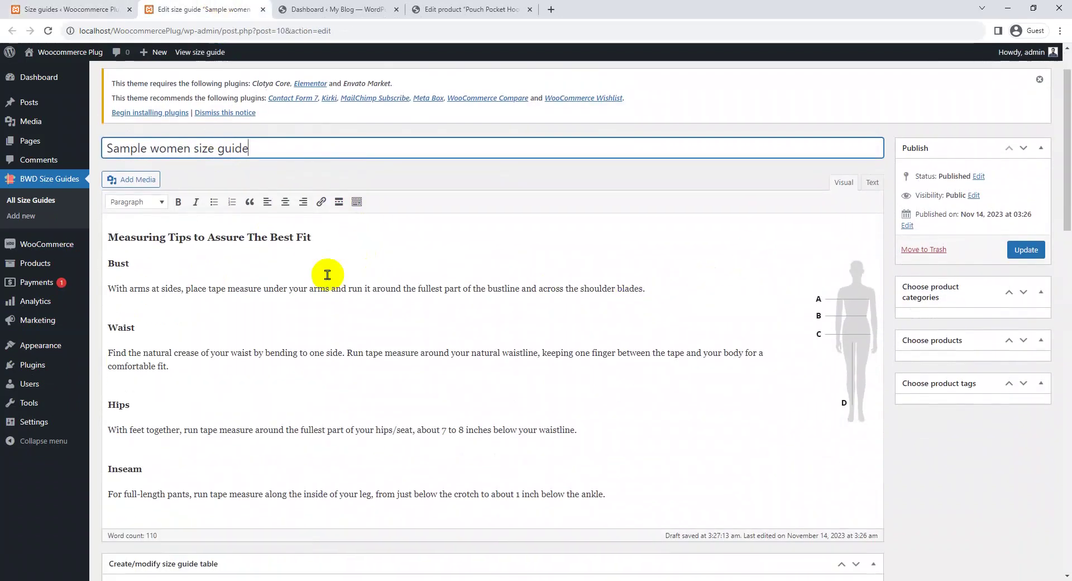
scroll(238, 319, "down", 5)
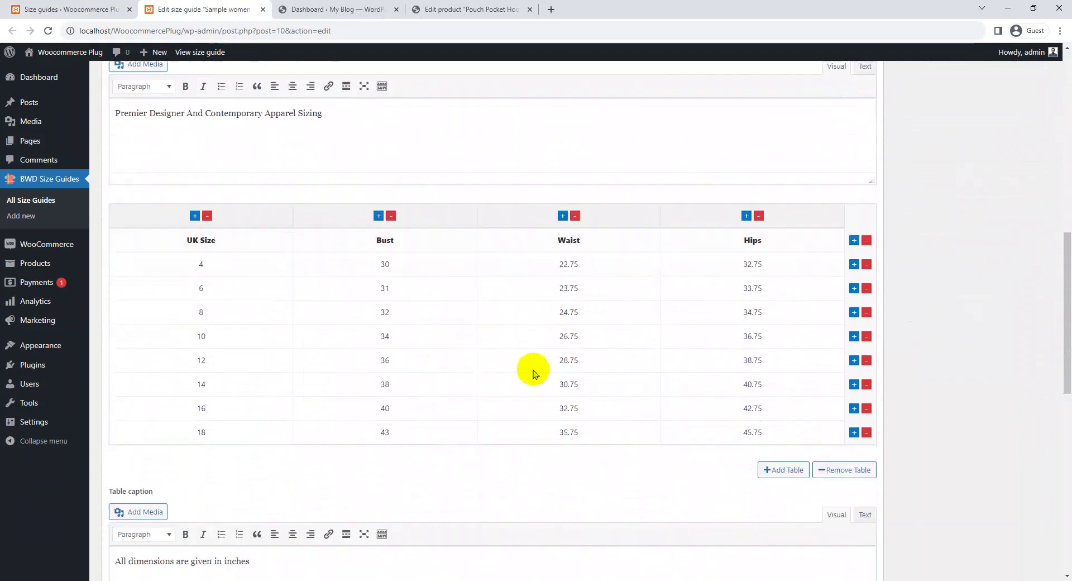
scroll(687, 424, "down", 8)
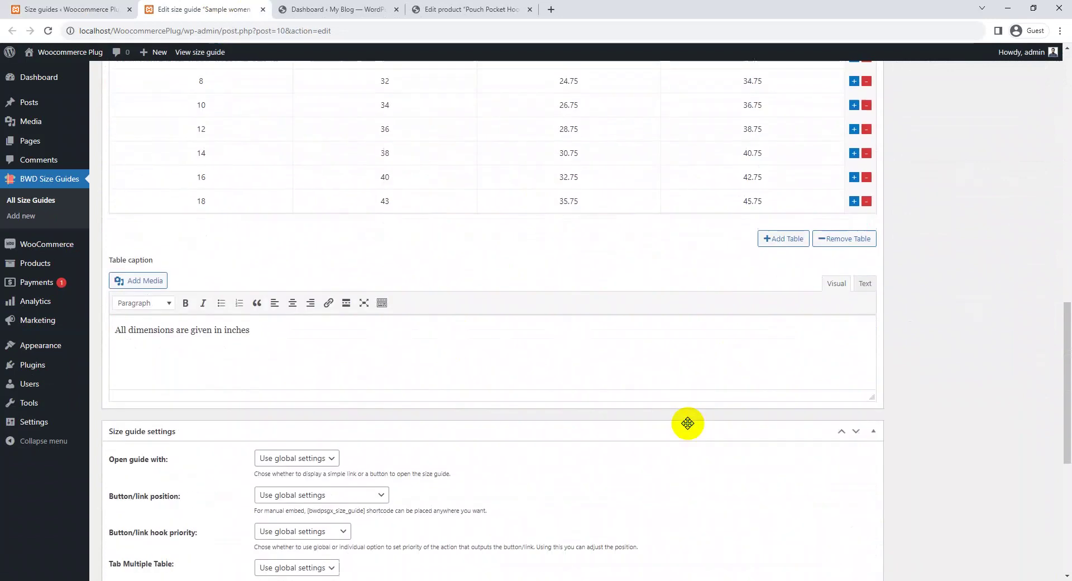
scroll(471, 398, "up", 13)
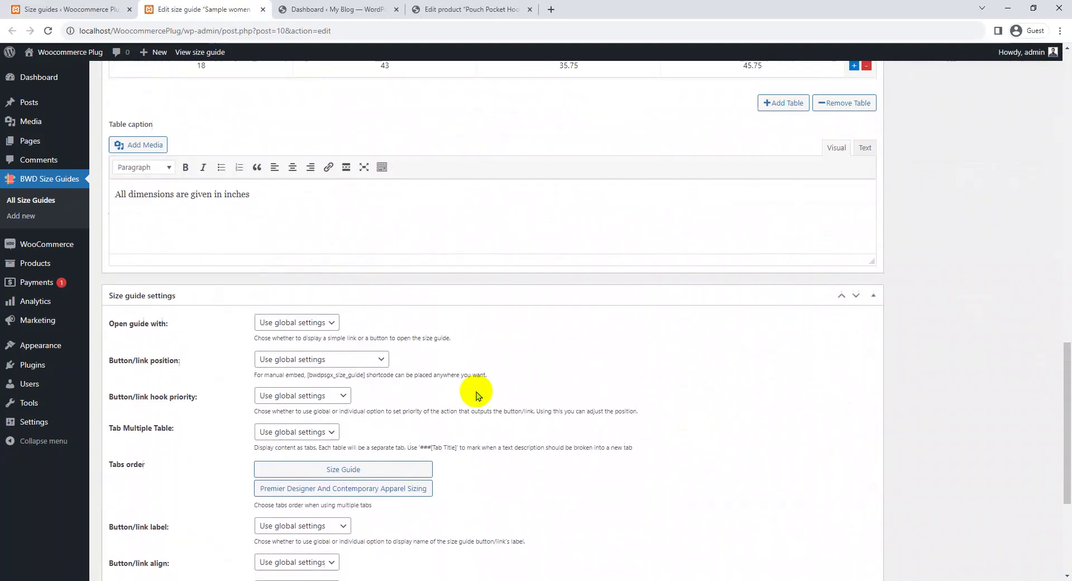
scroll(477, 395, "up", 9)
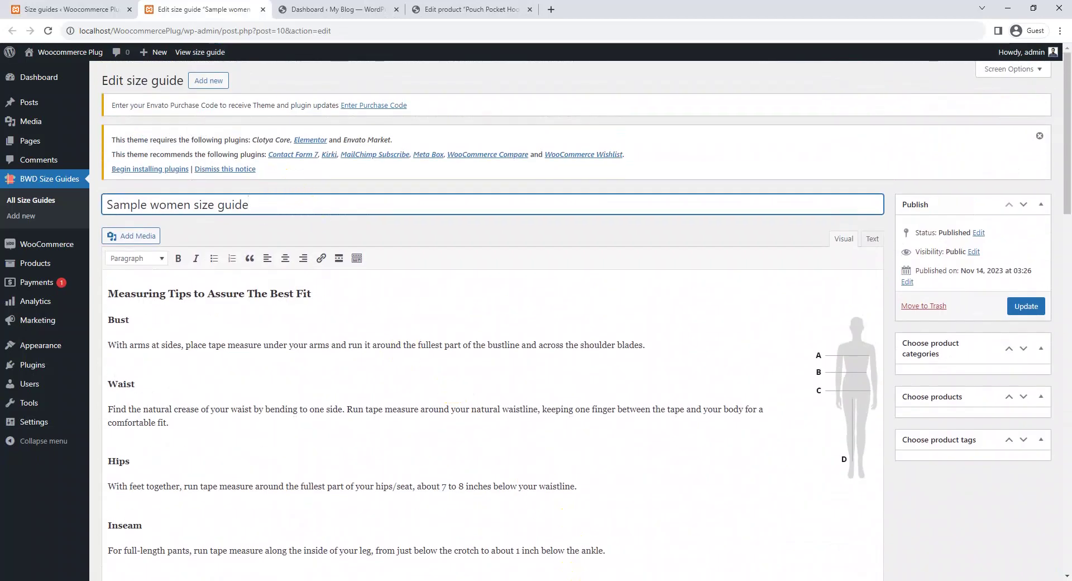
- Start creating a new product from the store's list of all products
mouse_move(46, 265)
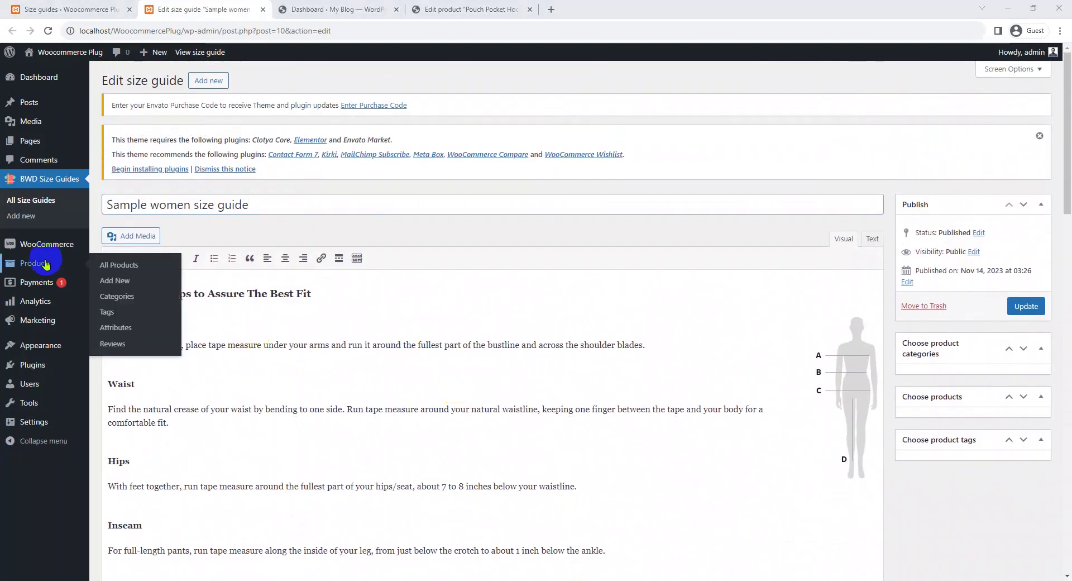
left_click(123, 267)
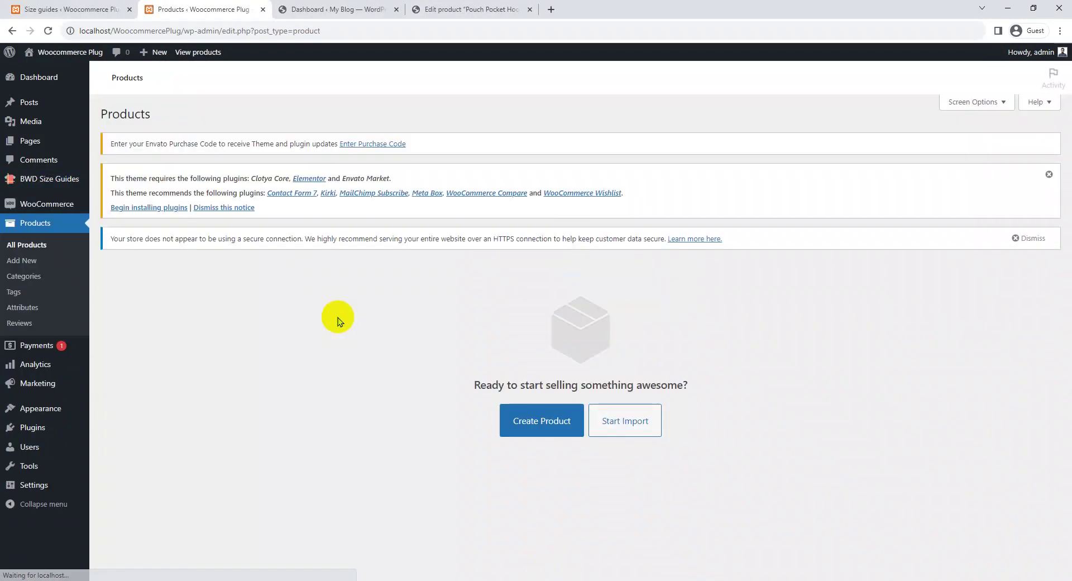
left_click(531, 427)
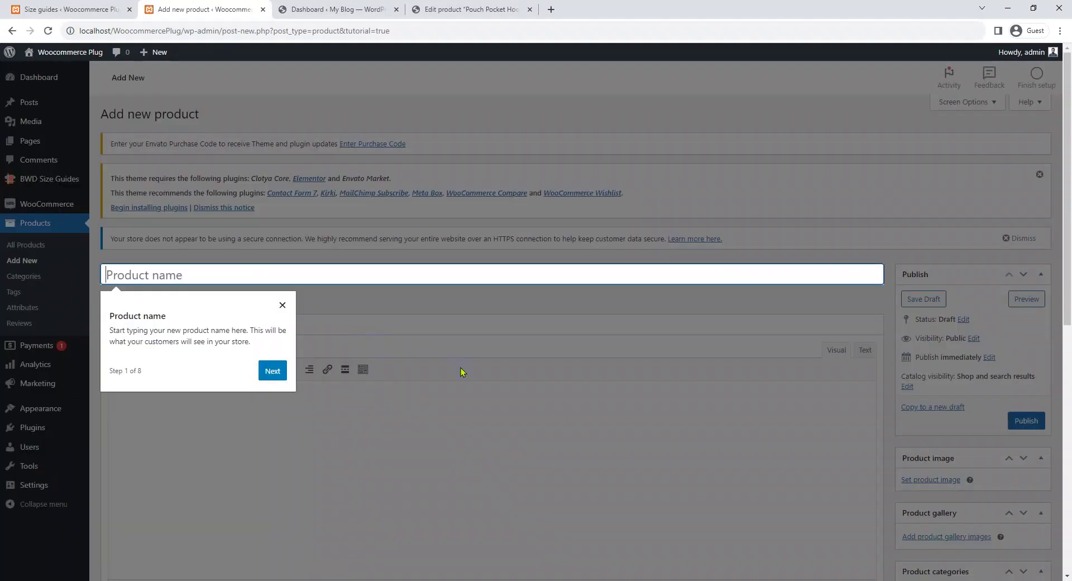
- Go through all eight steps of the new-product tutorial until it closes
left_click(267, 379)
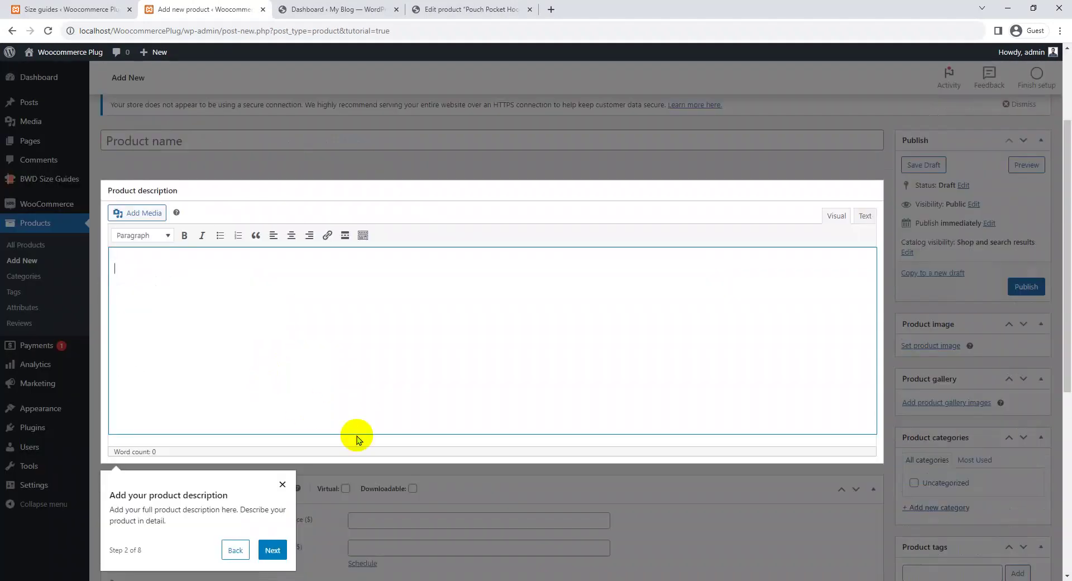
left_click(273, 549)
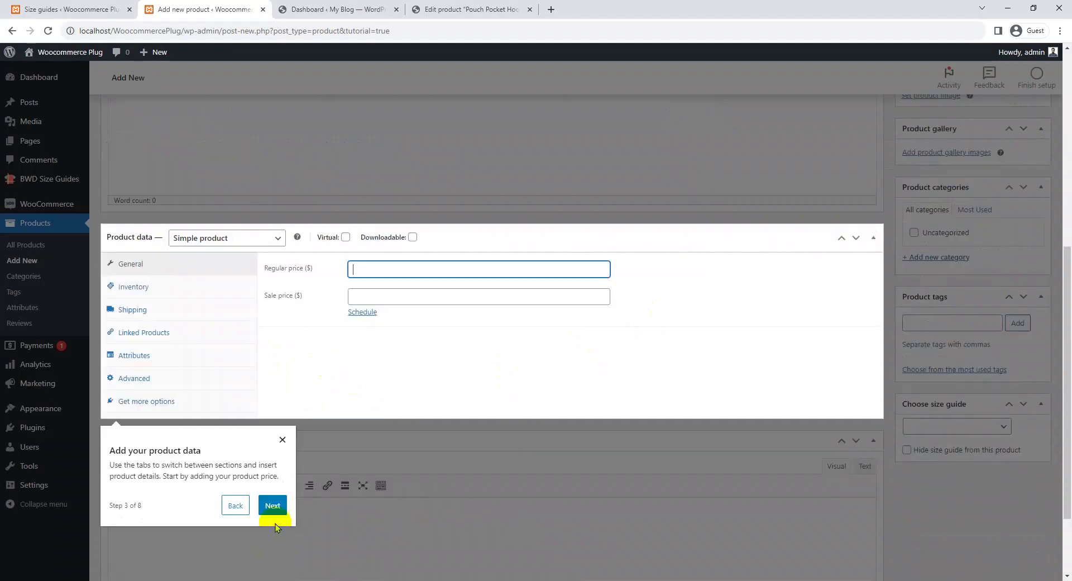
left_click(270, 505)
left_click(568, 301)
left_click(863, 356)
left_click(867, 364)
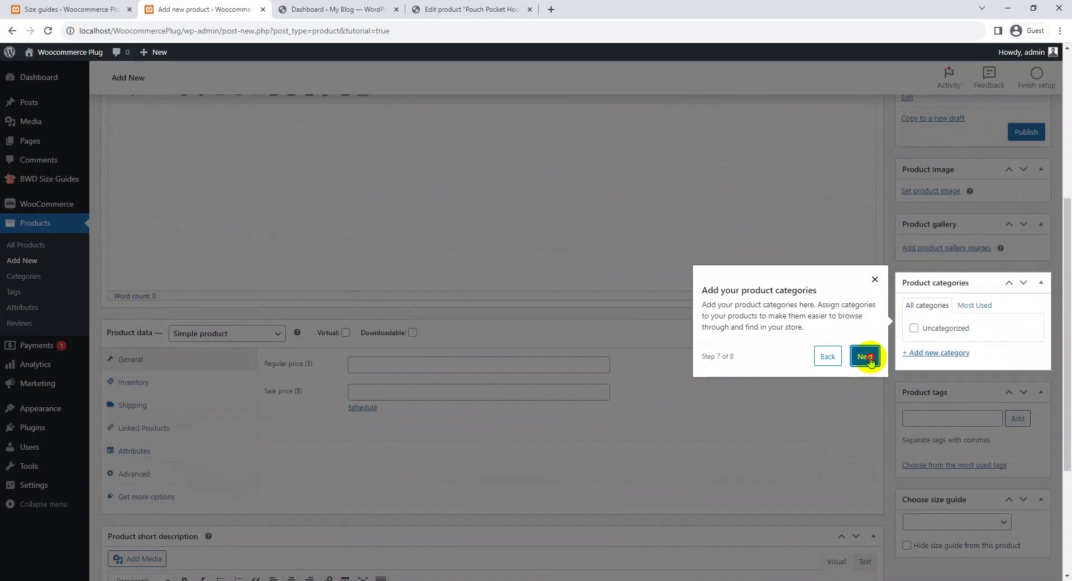
left_click(867, 360)
left_click(862, 358)
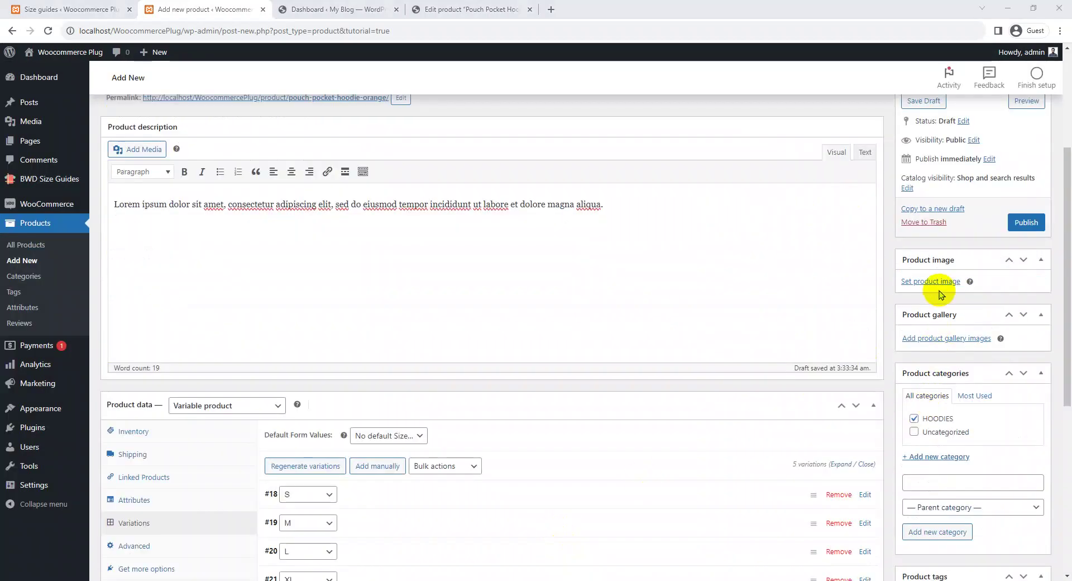
- Upload the orange hoodie picture pocketmen1-500x750-1.jpeg and set it as the product image
left_click(931, 283)
left_click(525, 294)
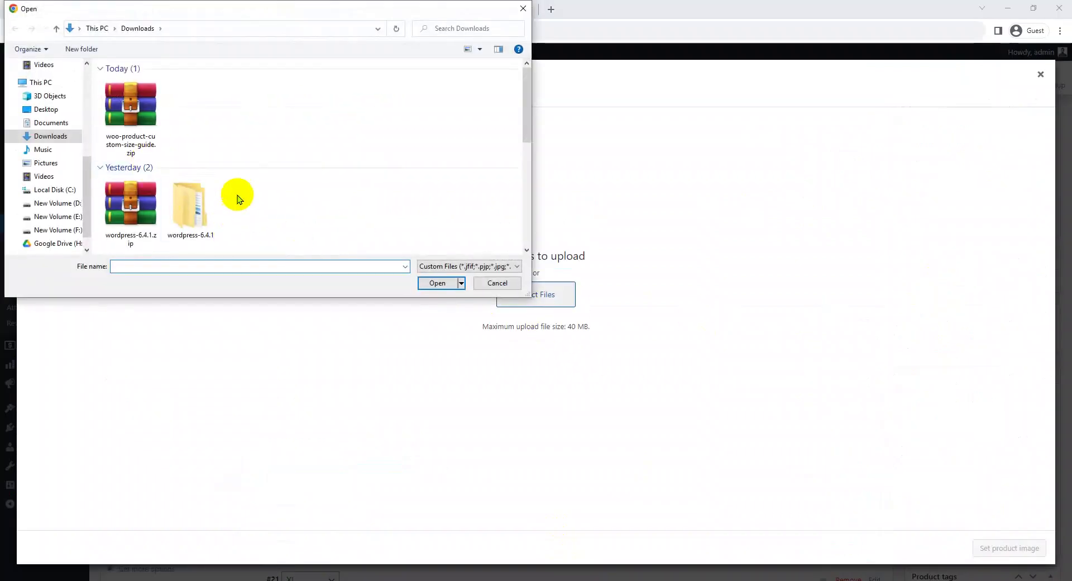
scroll(237, 207, "down", 3)
scroll(233, 200, "up", 3)
scroll(234, 202, "down", 5)
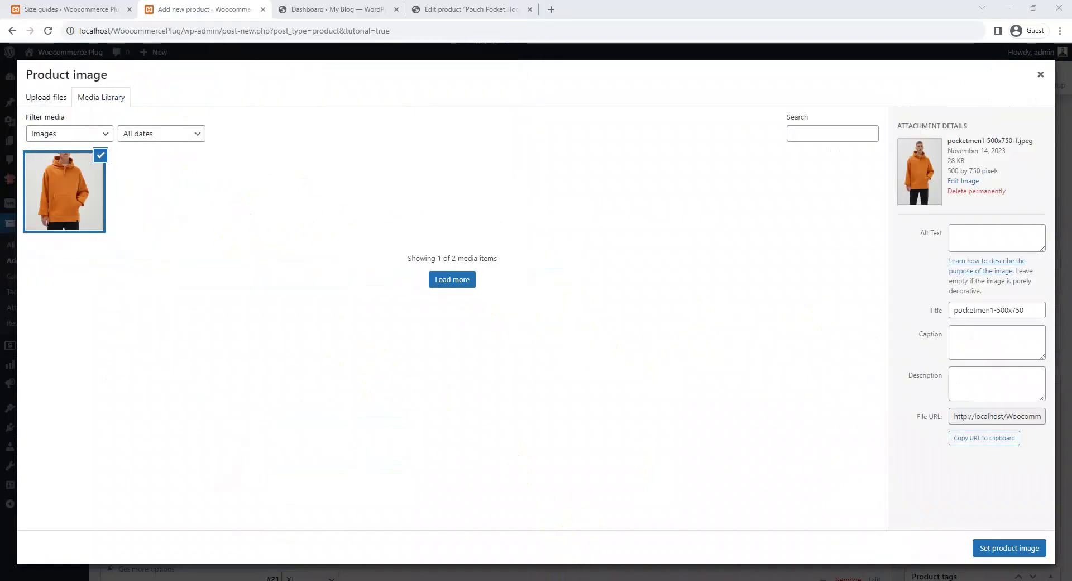
left_click(1002, 550)
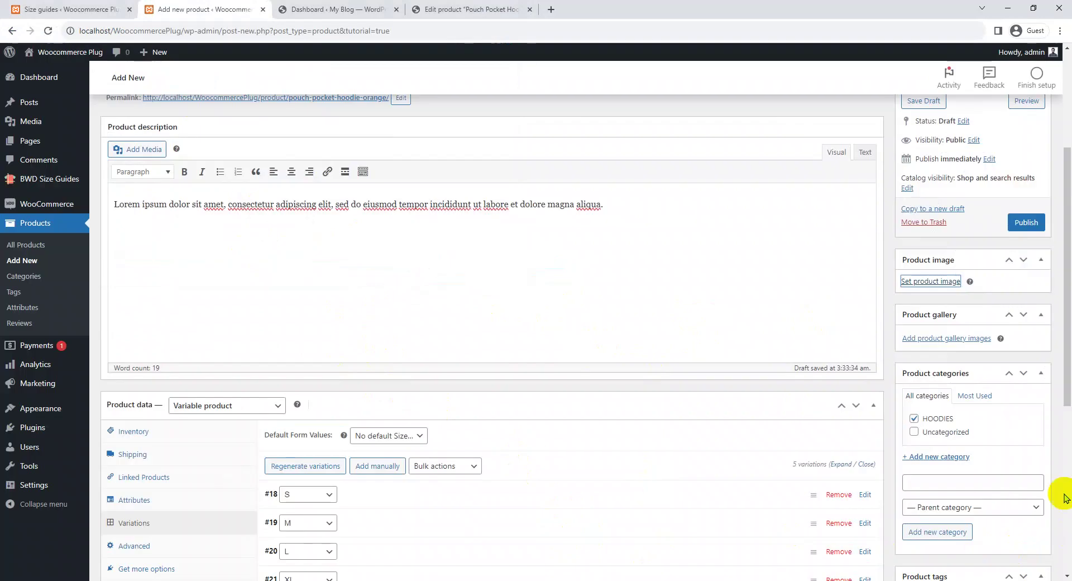
- Check the titles of the sample women and men size guides in the size guides list
left_click(74, 7)
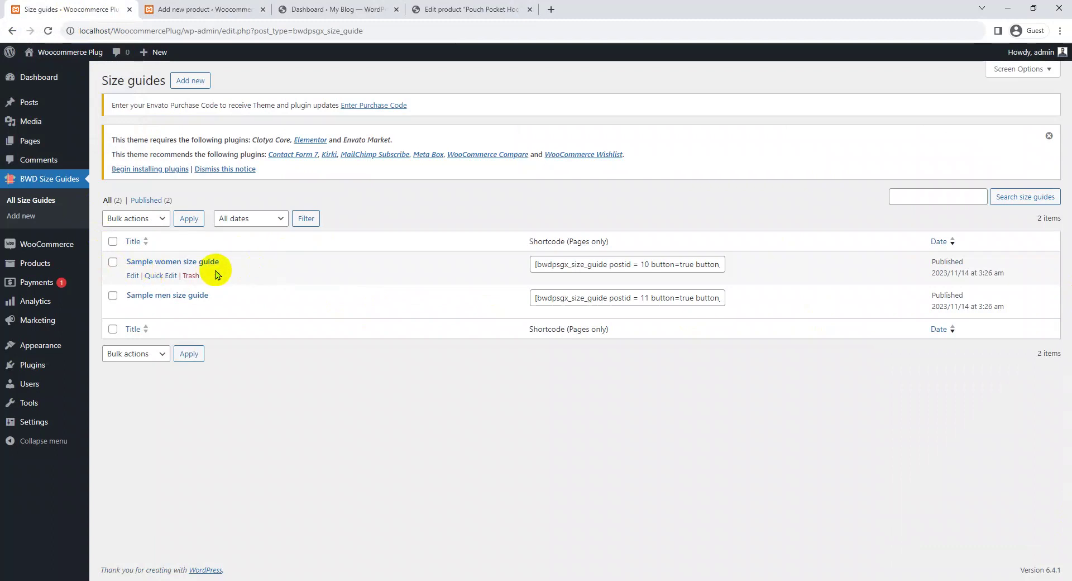
left_click_drag(233, 263, 134, 262)
left_click_drag(223, 292, 132, 291)
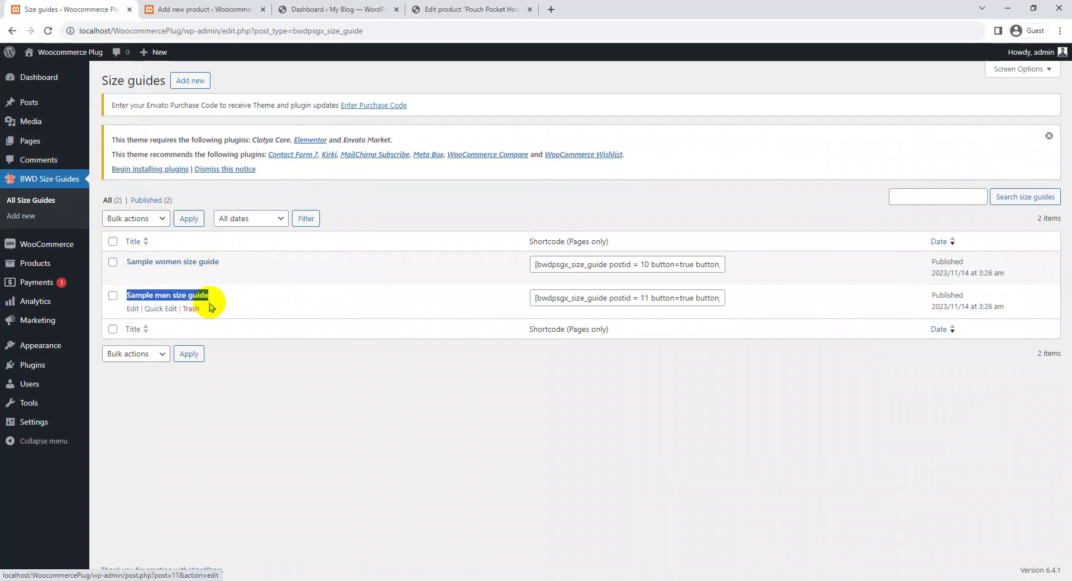
- Assign the Sample men size guide to the orange hoodie product, leaving the option to hide it unselected
left_click(198, 6)
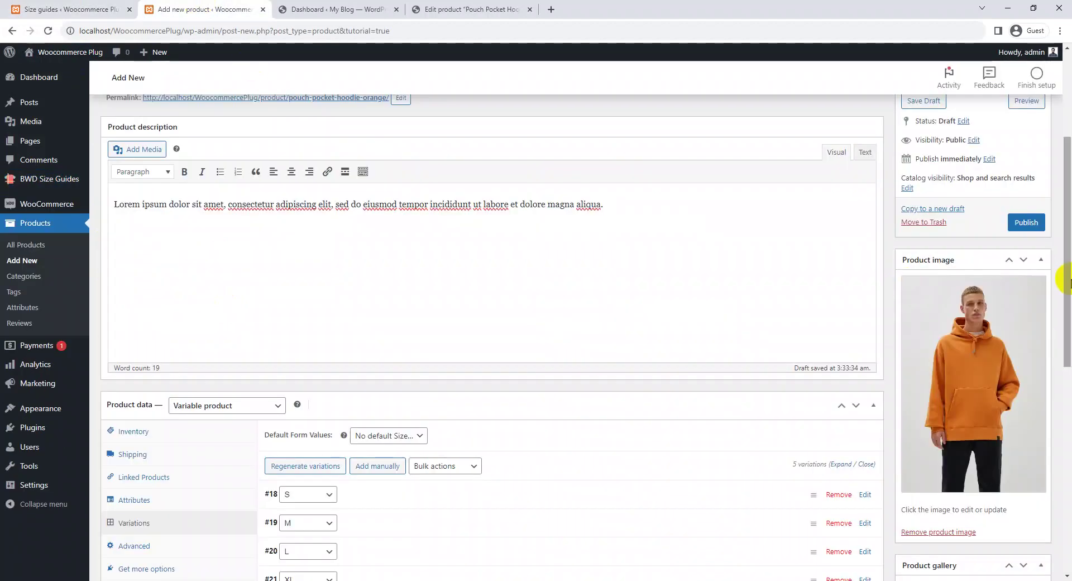
scroll(1066, 282, "down", 9)
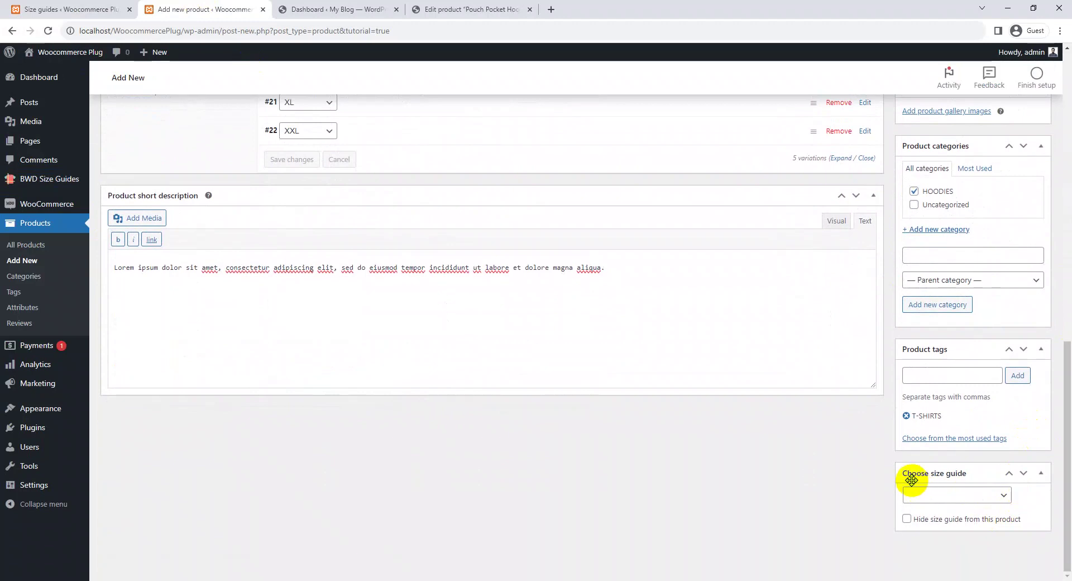
left_click(944, 495)
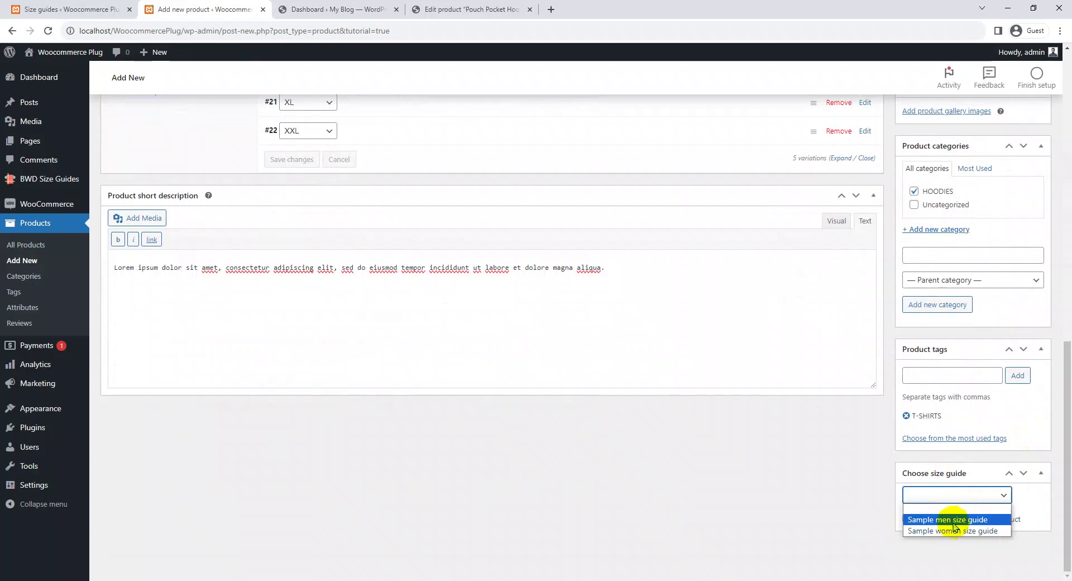
left_click(953, 519)
scroll(1066, 419, "up", 5)
scroll(1066, 409, "down", 5)
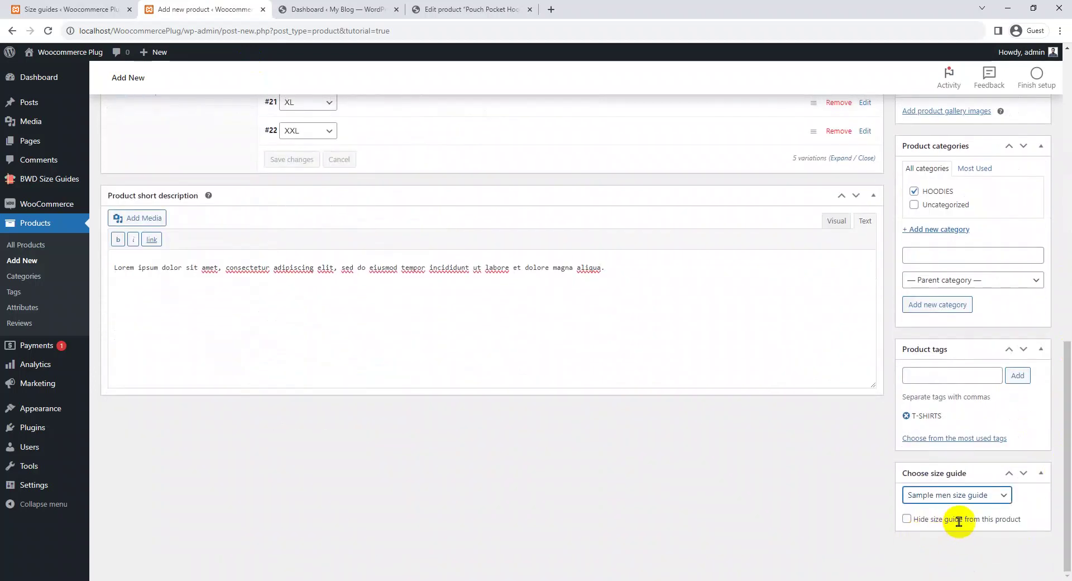
left_click_drag(1023, 520, 924, 527)
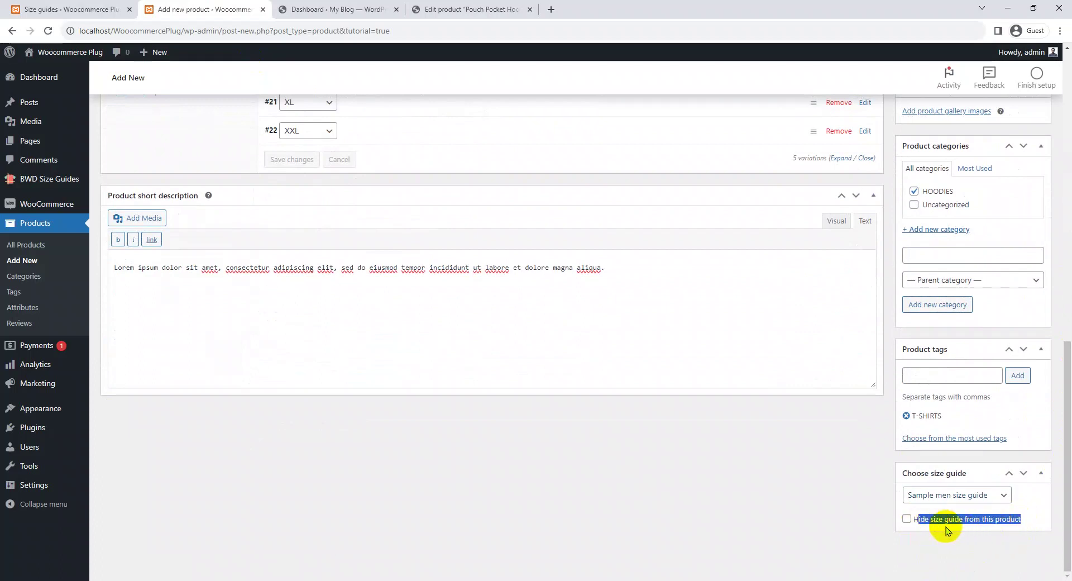
- Publish the hoodie product and open its store page in a separate tab
scroll(1061, 435, "up", 8)
left_click(1026, 192)
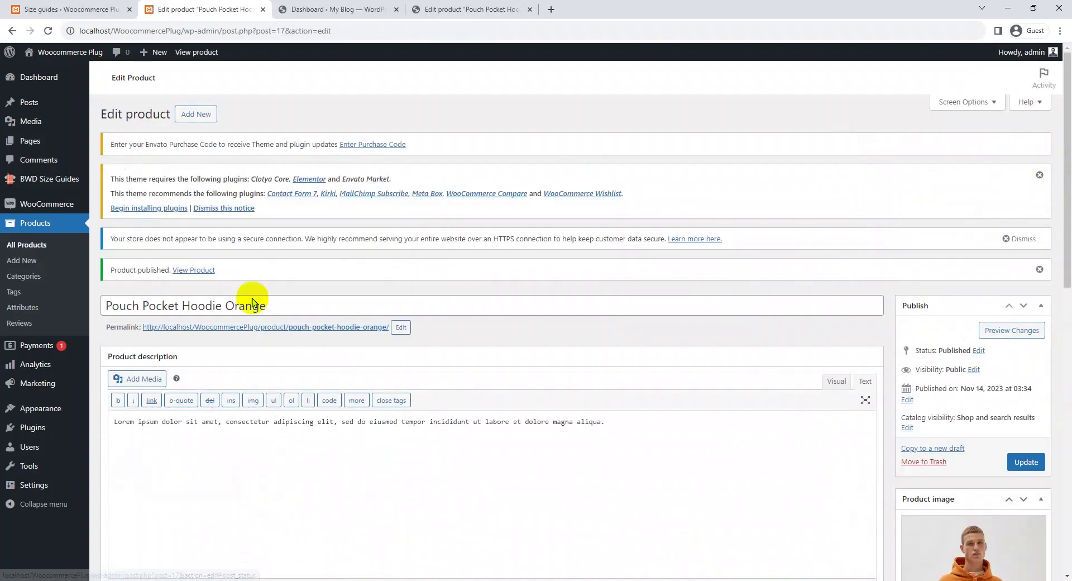
left_click(203, 271)
middle_click(208, 290)
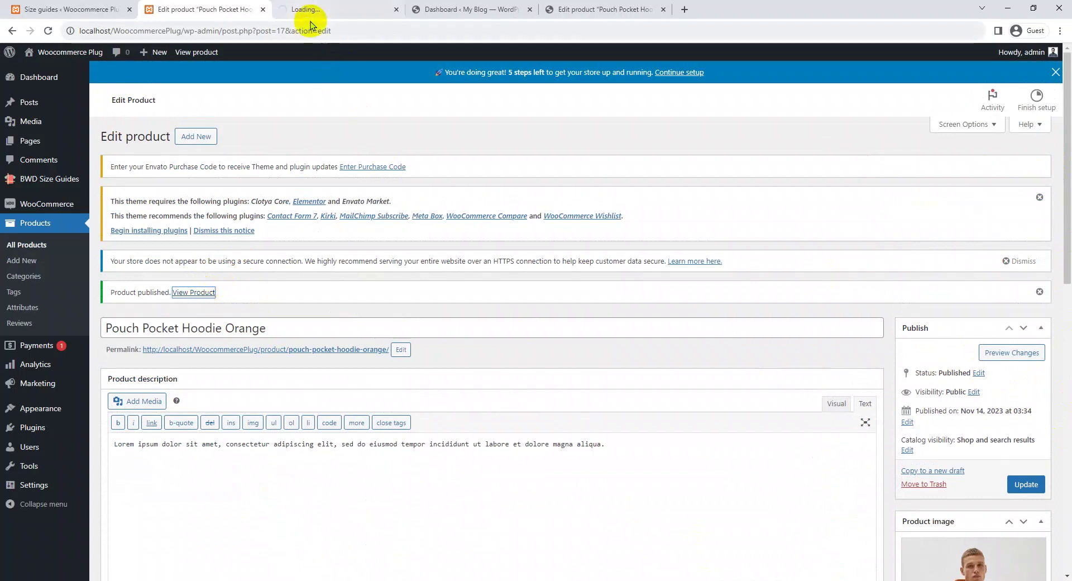
left_click(313, 9)
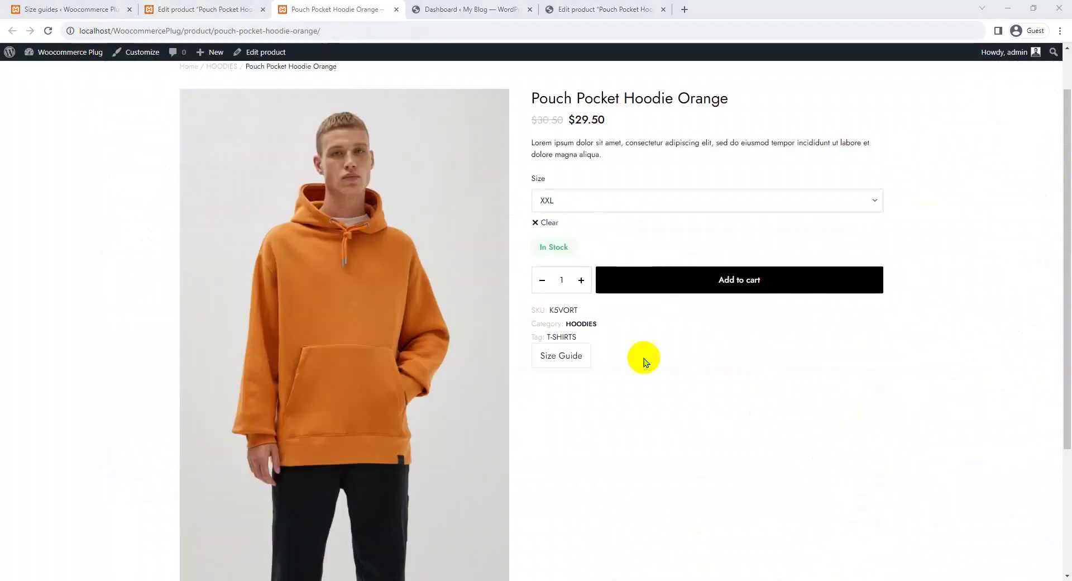
- View the size guide popup on the hoodie's store page and close it
left_click(582, 368)
scroll(531, 364, "down", 1)
scroll(558, 368, "up", 1)
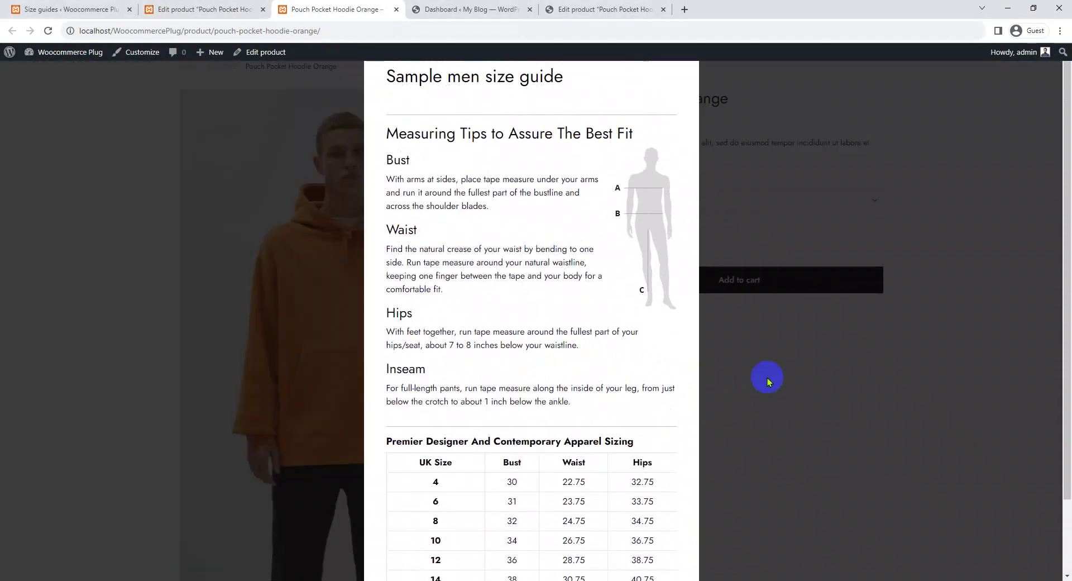
left_click(767, 377)
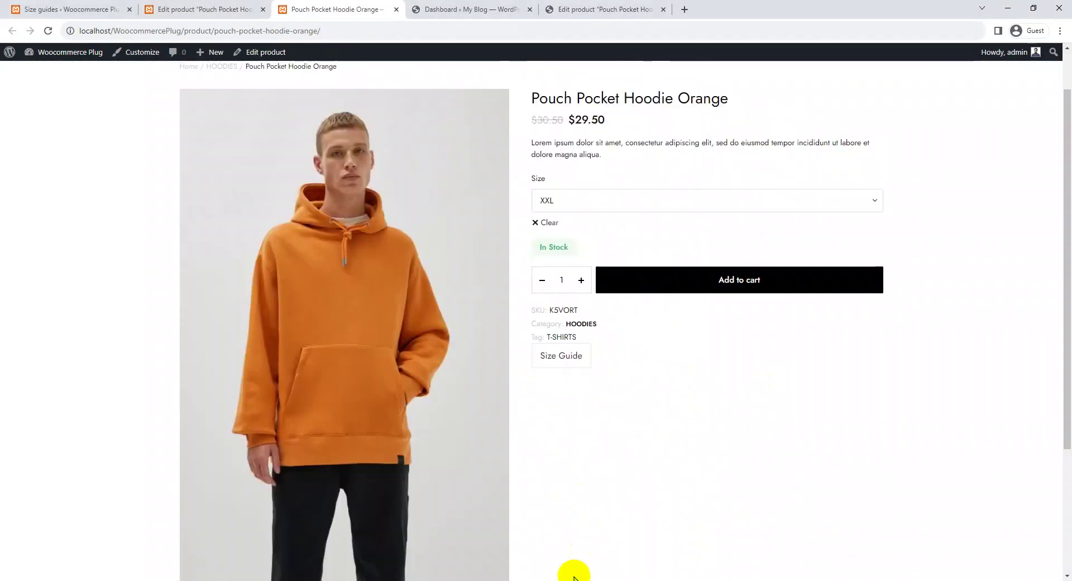
- Start a new size guide from the list of all size guides and title it New Size Guide
key("ctrl+shift+Tab")
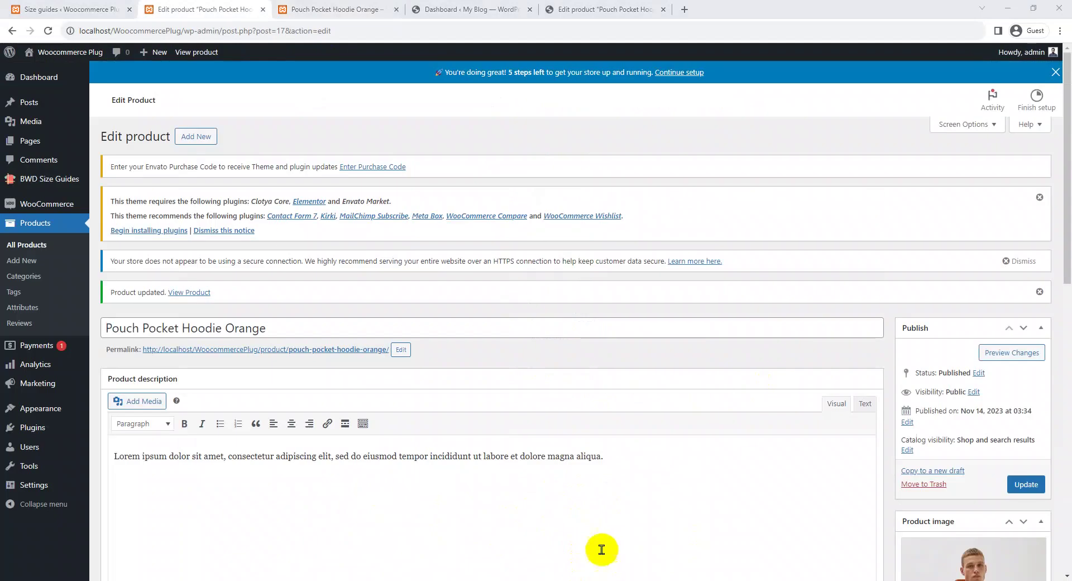
mouse_move(78, 177)
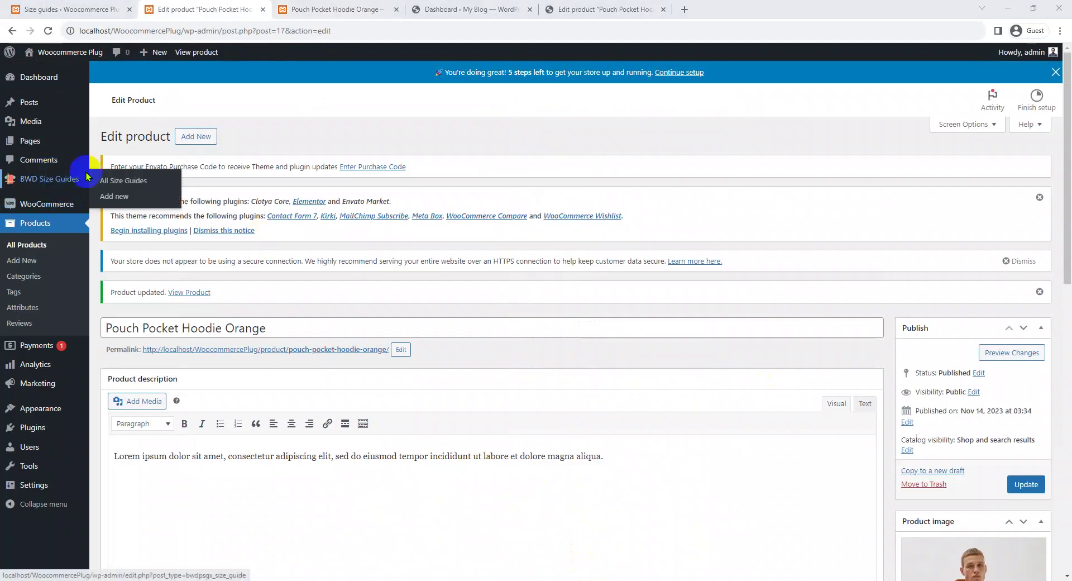
left_click(127, 182)
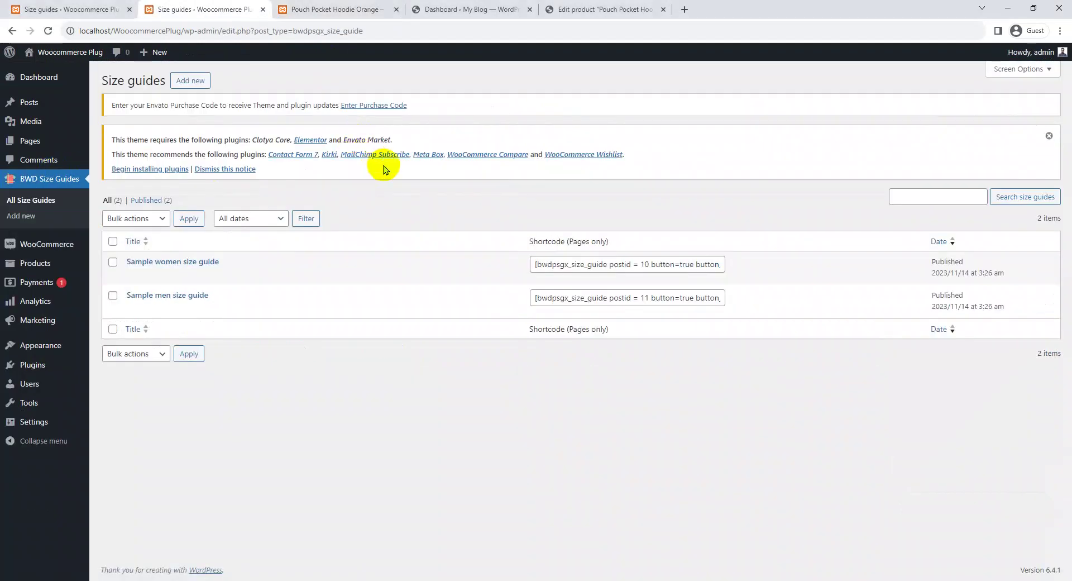
left_click(202, 83)
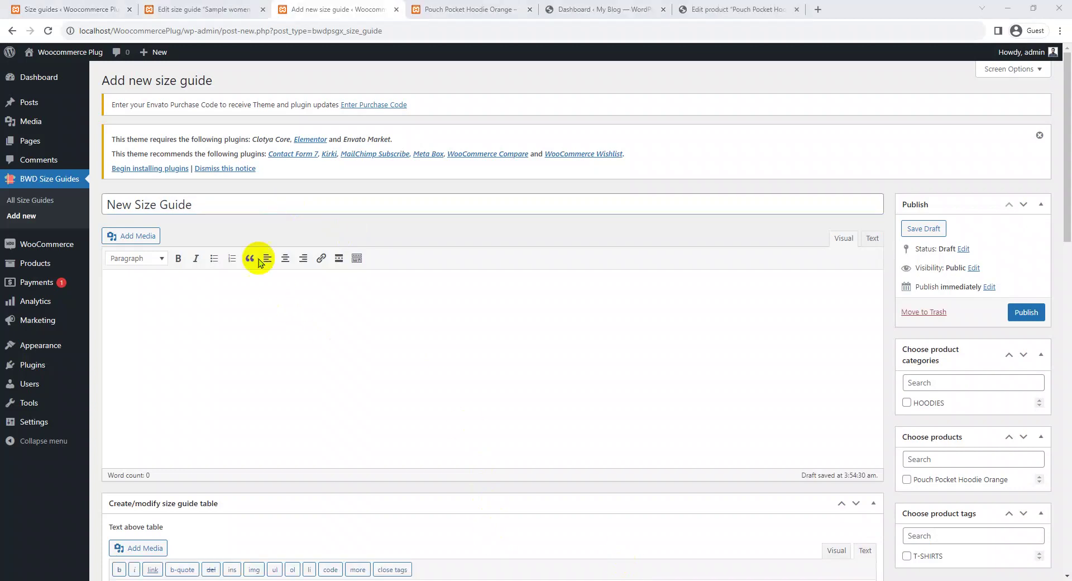
left_click(227, 205)
left_click(872, 238)
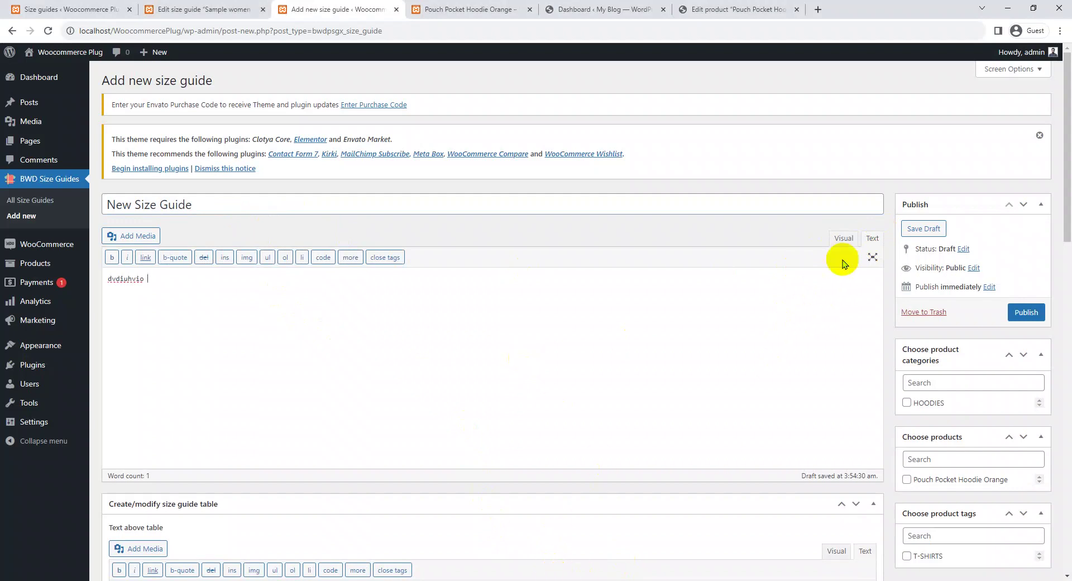
left_click(844, 238)
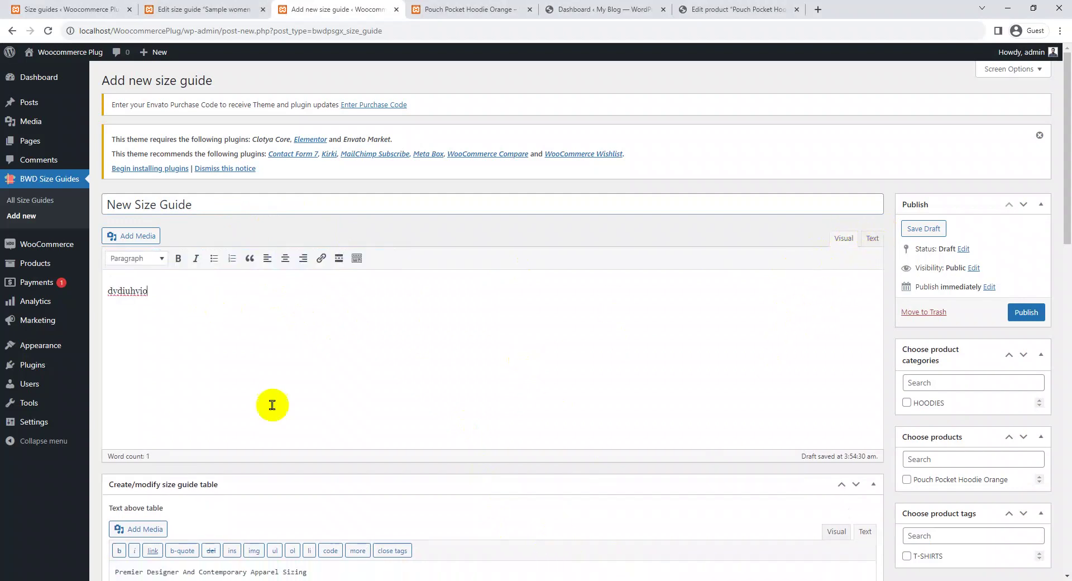
key("ctrl+a")
key("BackSpace")
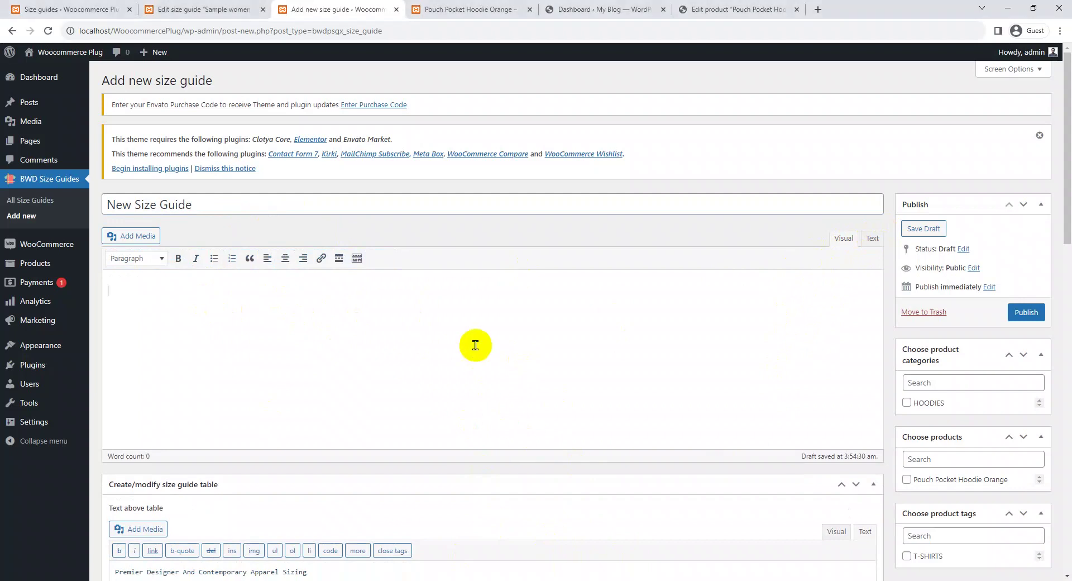
- Fill the size guide's main content with the placeholder paragraph beginning "It is a long established fact that a reader will be distracted"
type("It is a long established fact that a reader will be distracted by the readable content of a page when looking at its layout. The point of using Lorem Ipsum is that it has a more-or-less normal distribution of letters, as opposed to using 'Content here, content here',")
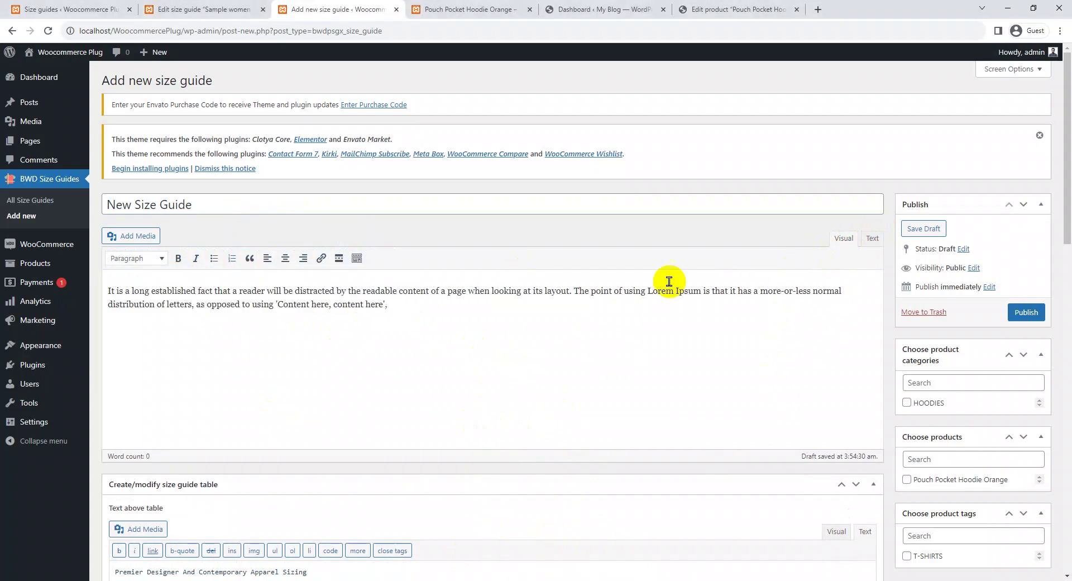
left_click(870, 241)
left_click(846, 239)
scroll(380, 380, "down", 2)
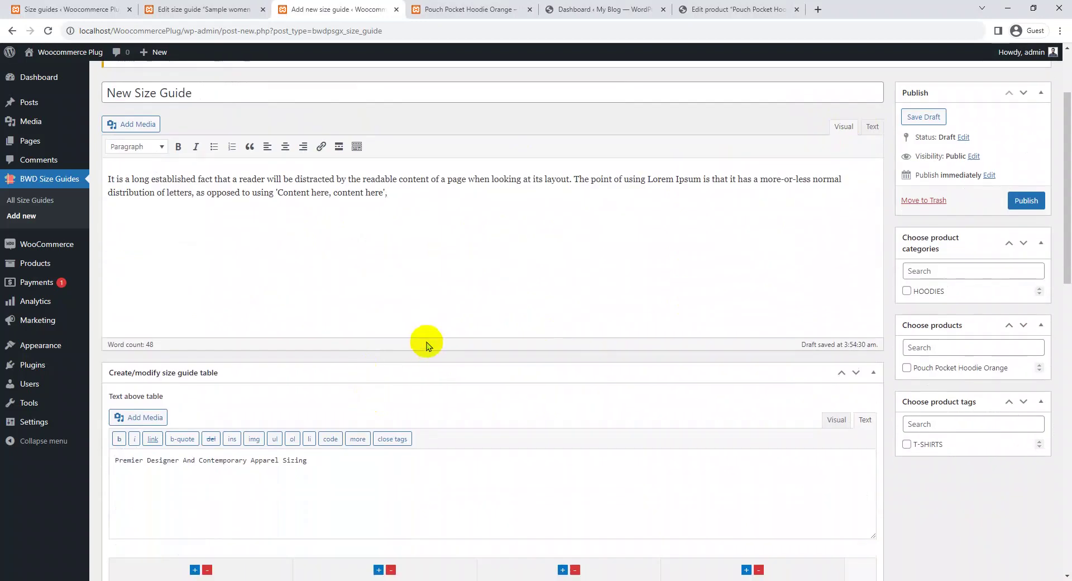
- Insert a column headed New after the Size column and enter 1 in each of its three rows
scroll(424, 348, "down", 6)
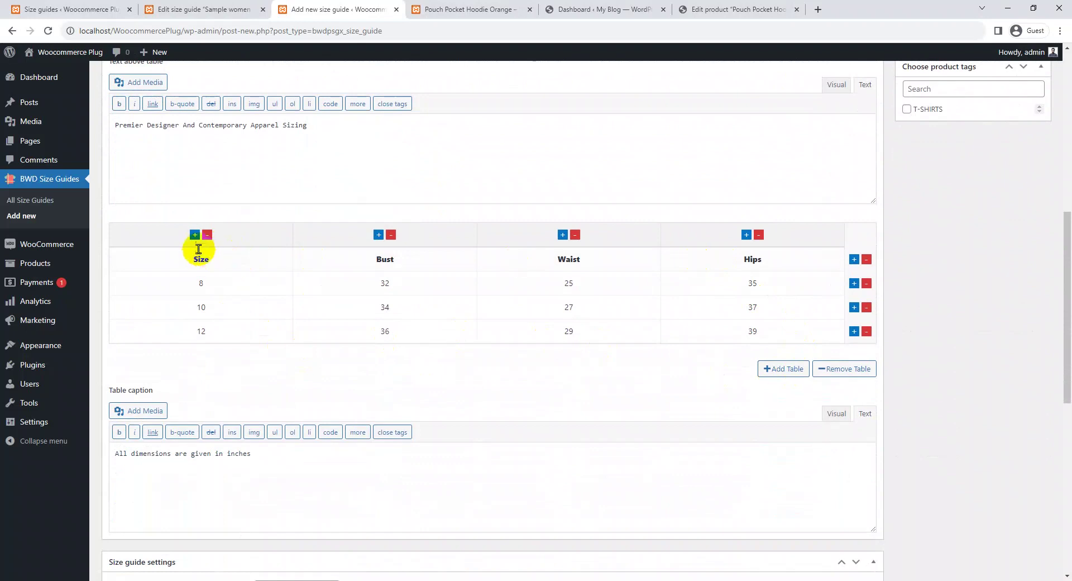
left_click(195, 234)
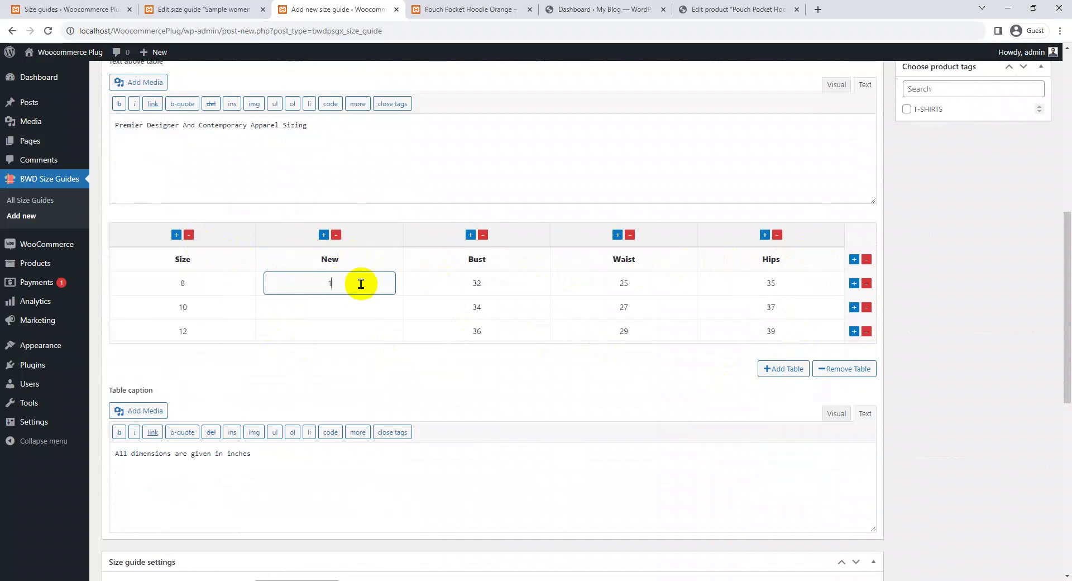
type("1")
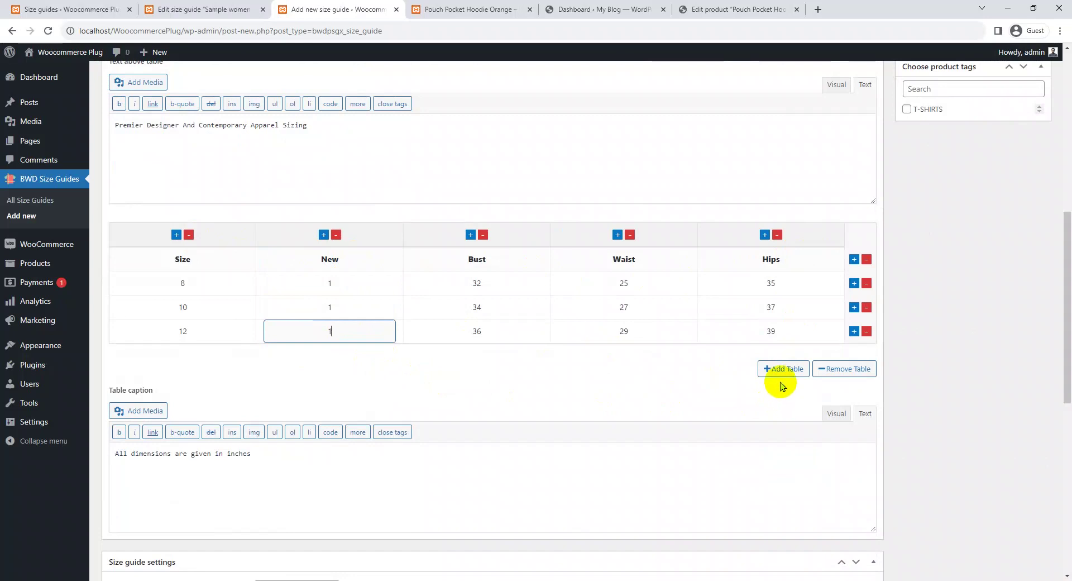
- Add a row below the size 12 row and enter 2 in all five of its cells
scroll(693, 350, "down", 1)
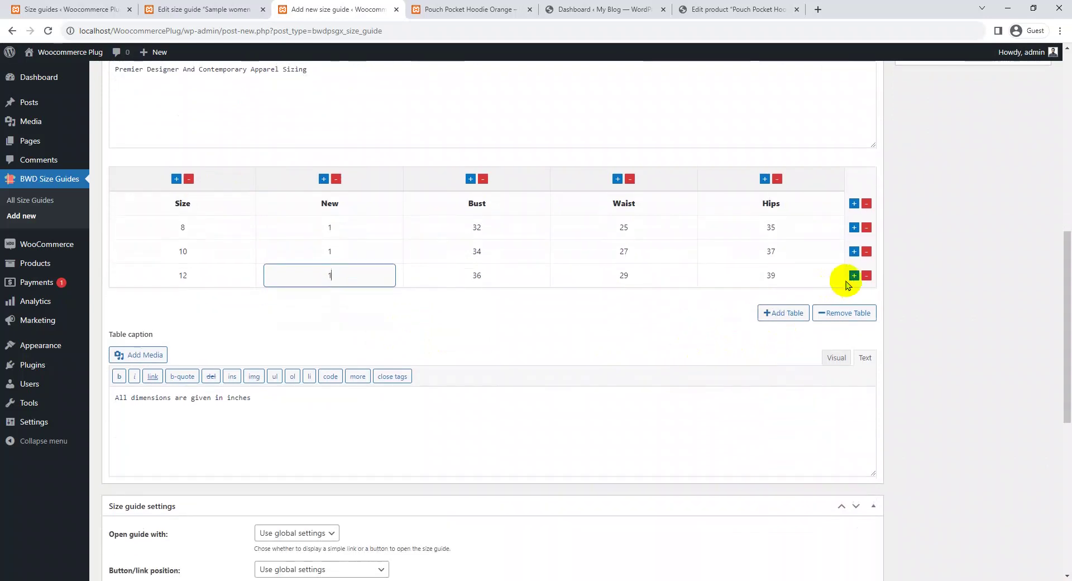
left_click(853, 275)
left_click(193, 297)
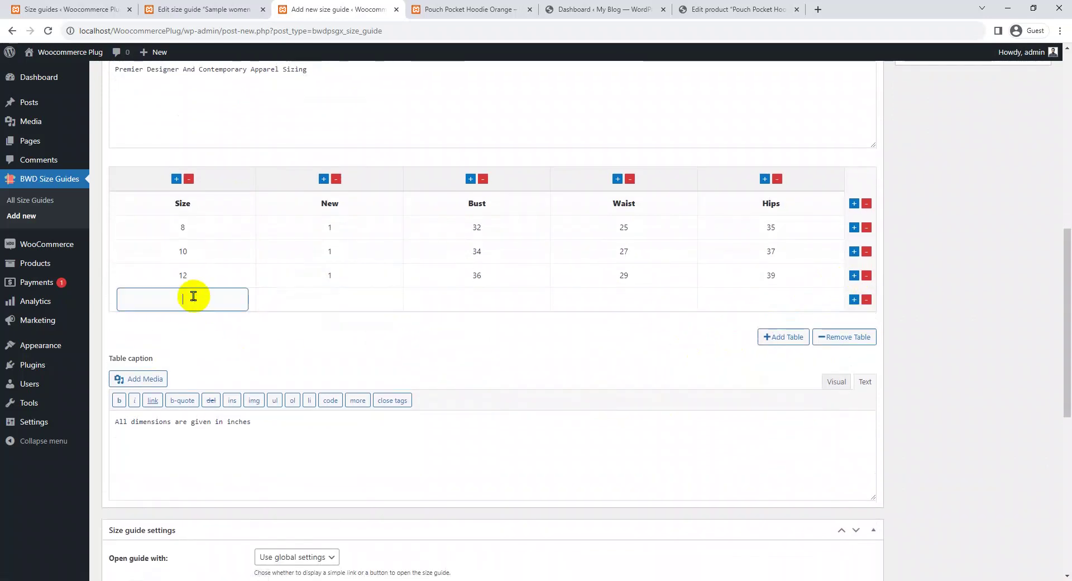
type("2")
left_click(309, 298)
type("2")
left_click(468, 296)
type("2")
left_click(640, 301)
type("2")
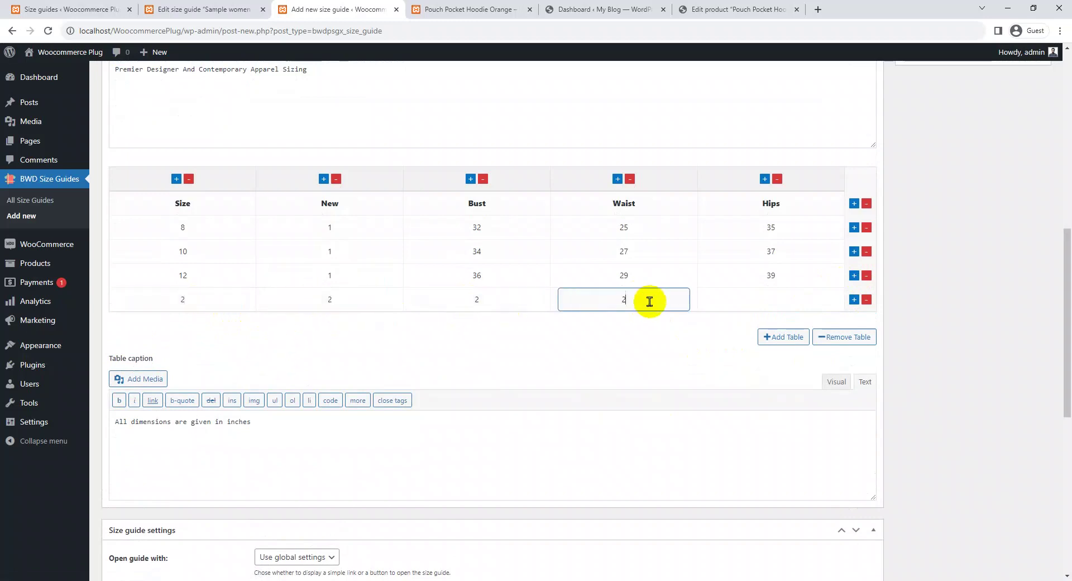
left_click(732, 302)
type("2")
left_click(321, 345)
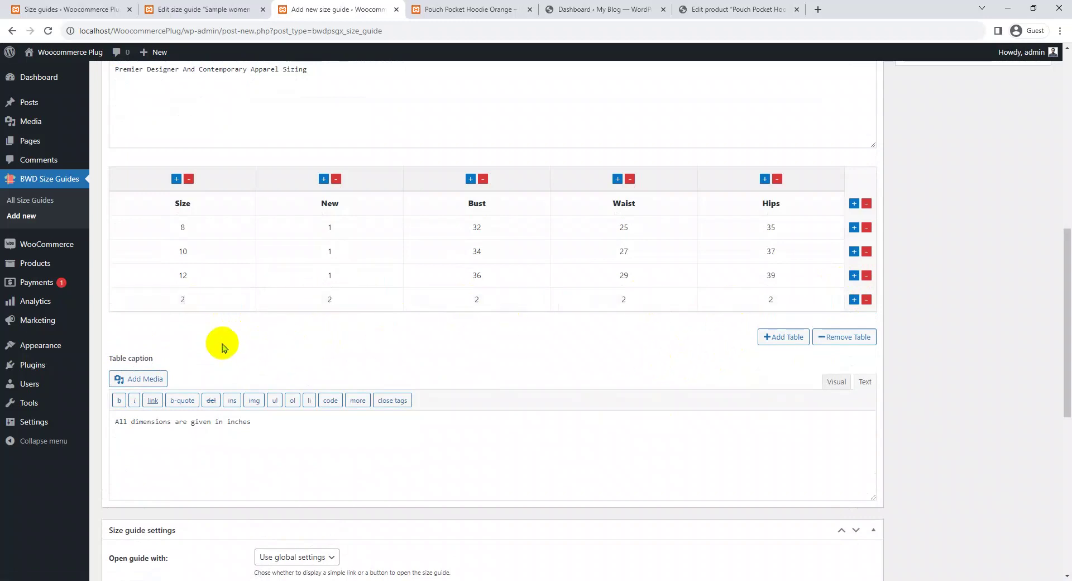
- Add a second size table with its own heading text below the first table
left_click(786, 336)
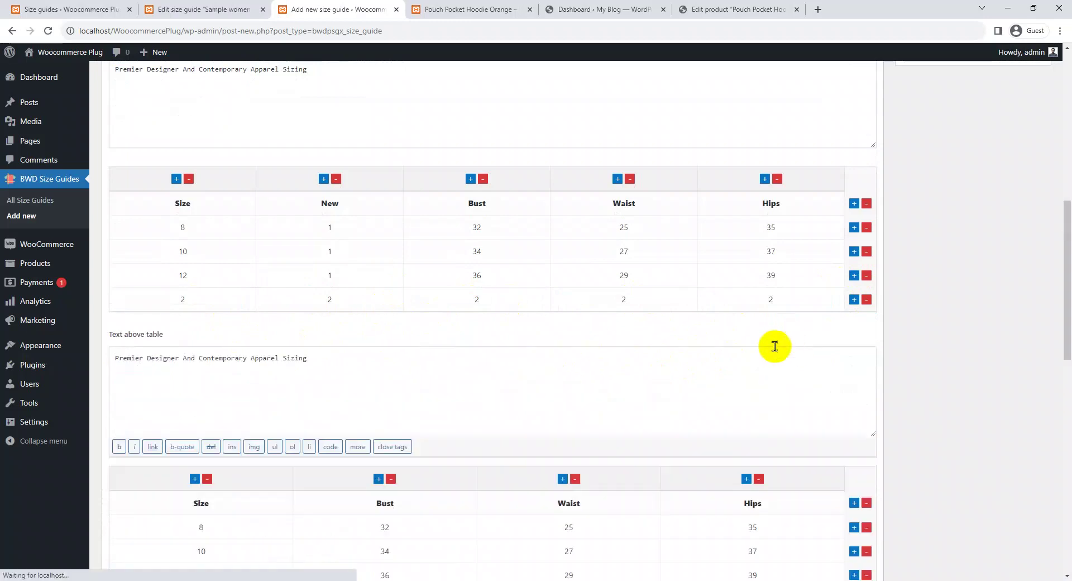
scroll(517, 375, "down", 2)
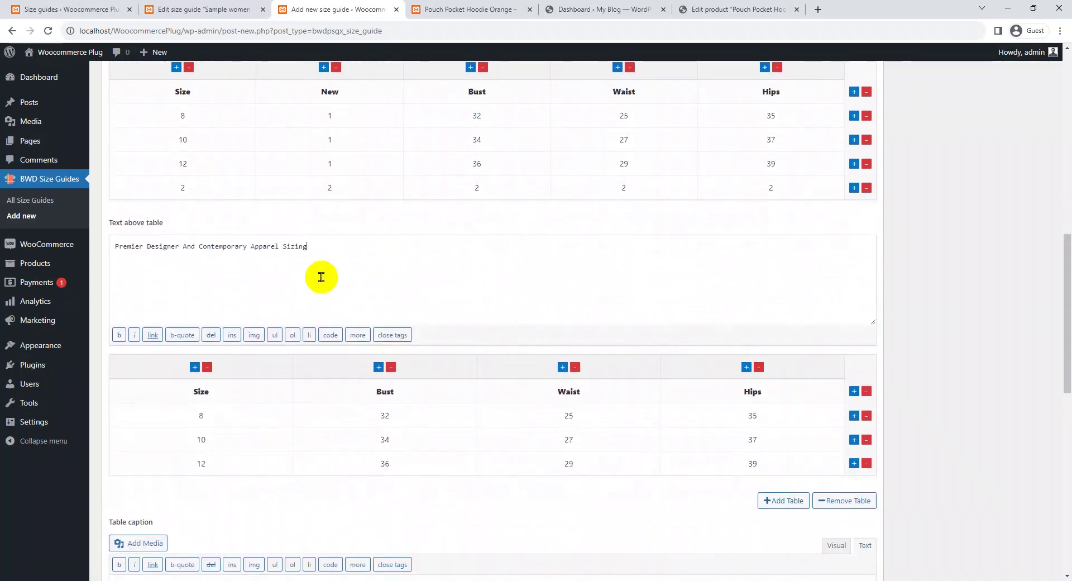
scroll(320, 280, "down", 2)
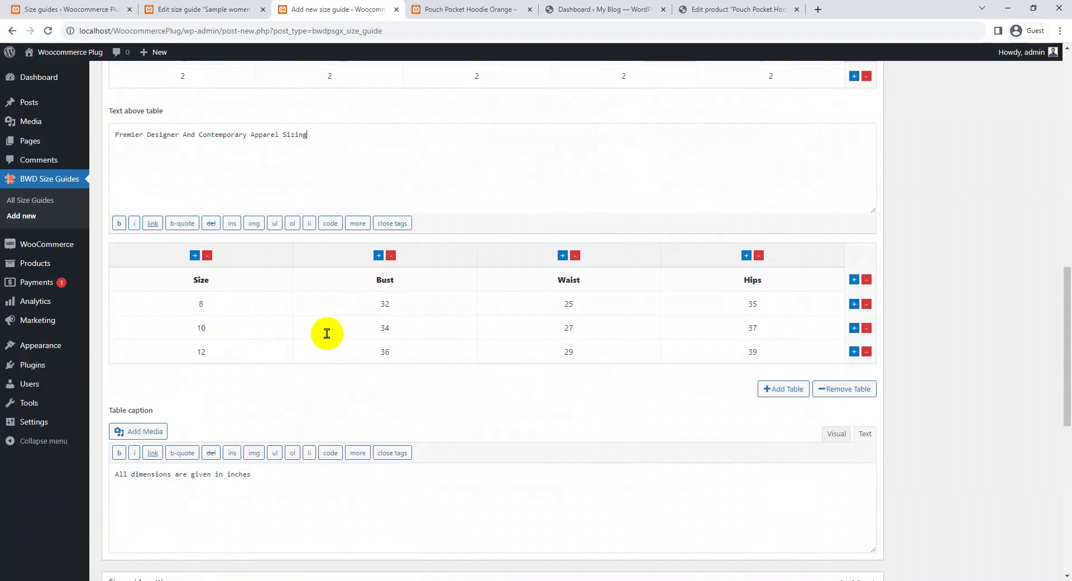
- Add two more size tables below the second one and remove both again
left_click(779, 389)
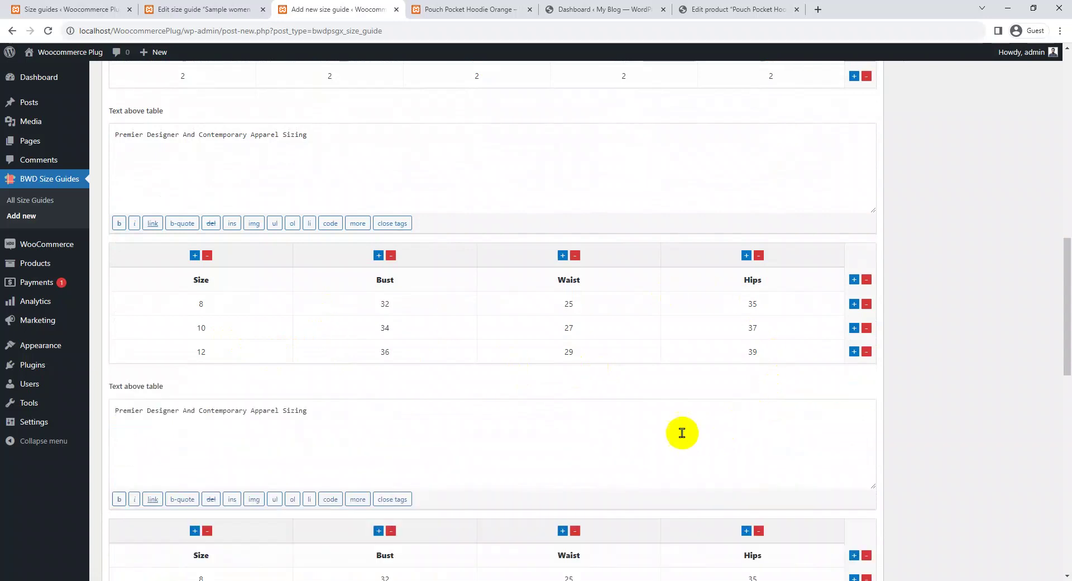
scroll(715, 430, "down", 3)
left_click(786, 495)
scroll(630, 421, "down", 4)
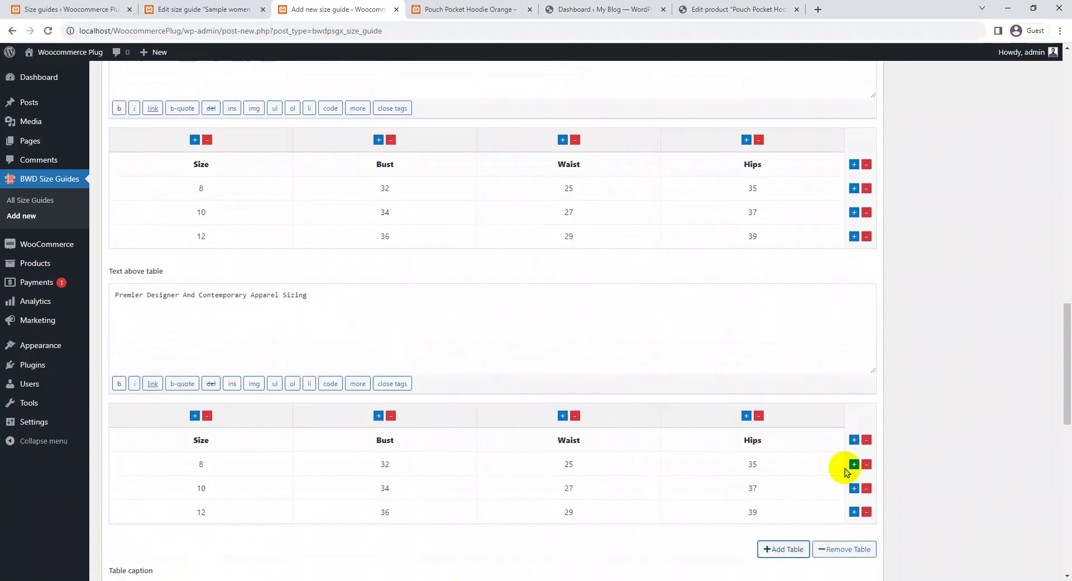
left_click(854, 550)
scroll(888, 441, "up", 3)
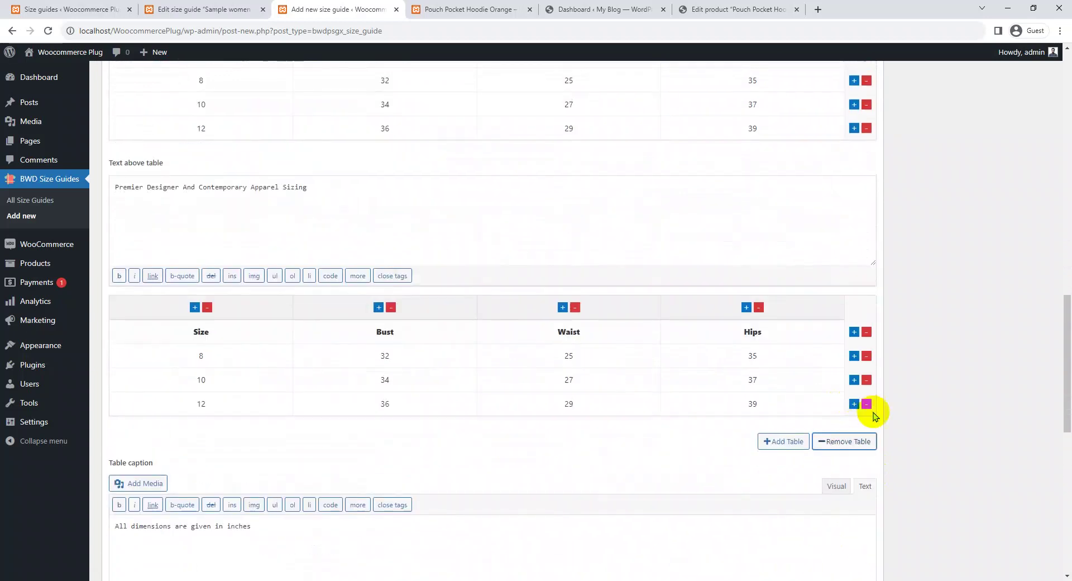
left_click(866, 506)
scroll(892, 346, "up", 9)
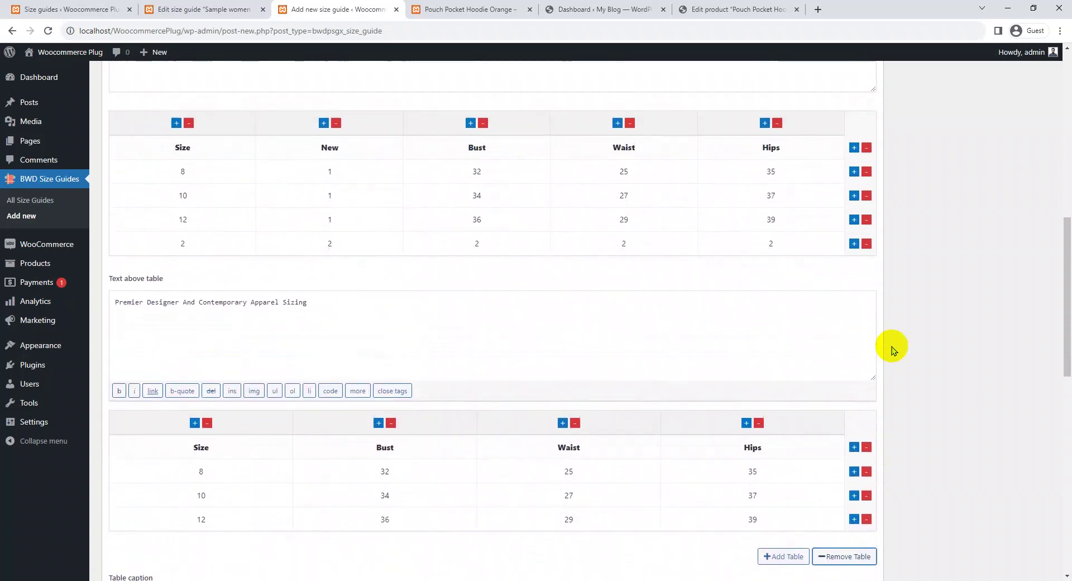
scroll(517, 249, "down", 4)
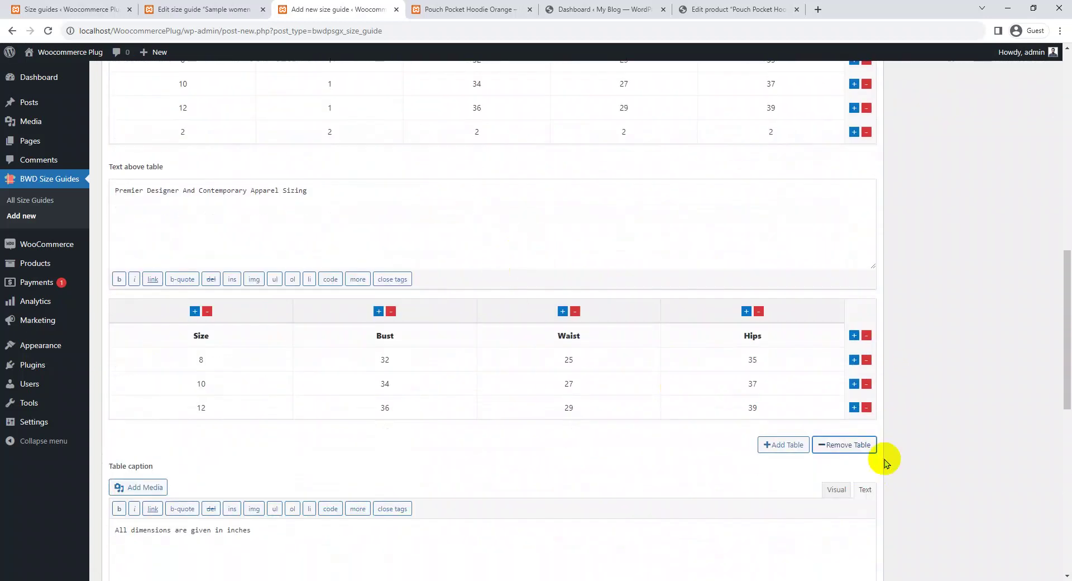
scroll(963, 423, "up", 6)
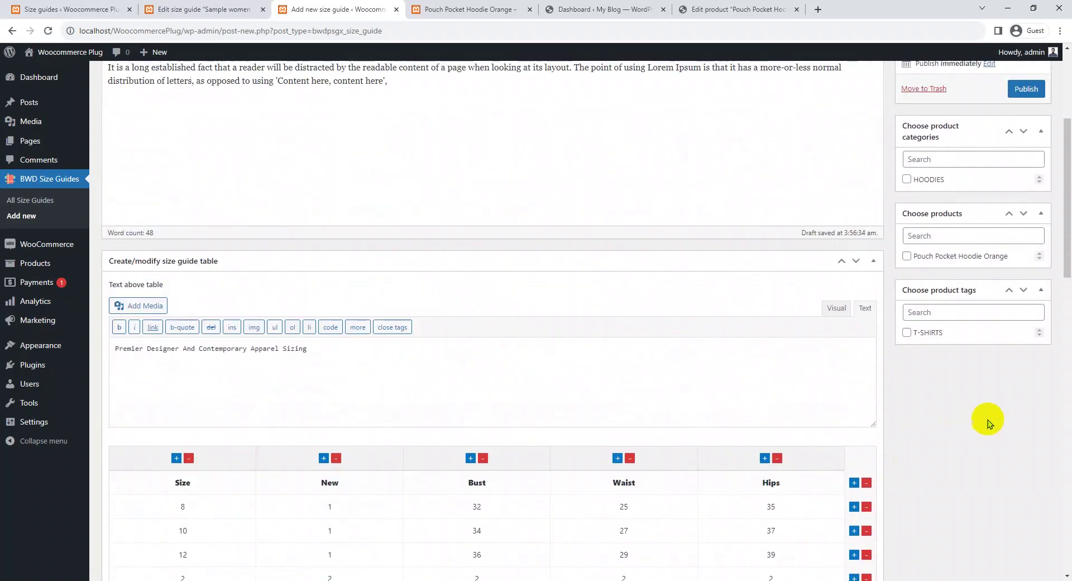
- Publish the new size guide and open the Pouch Pocket Hoodie Orange product for editing from the product list
left_click(1035, 257)
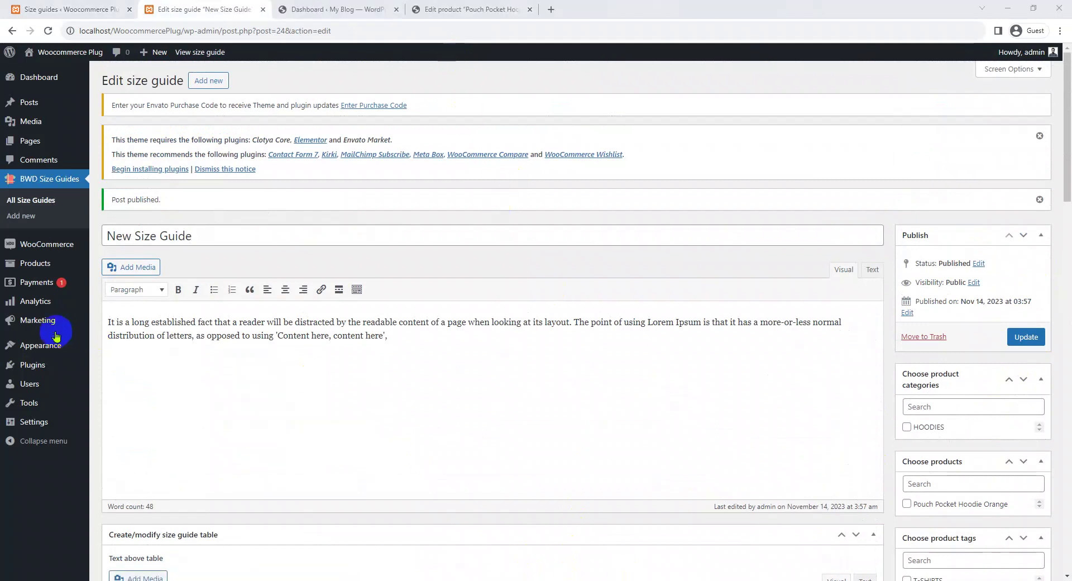
mouse_move(67, 264)
middle_click(105, 264)
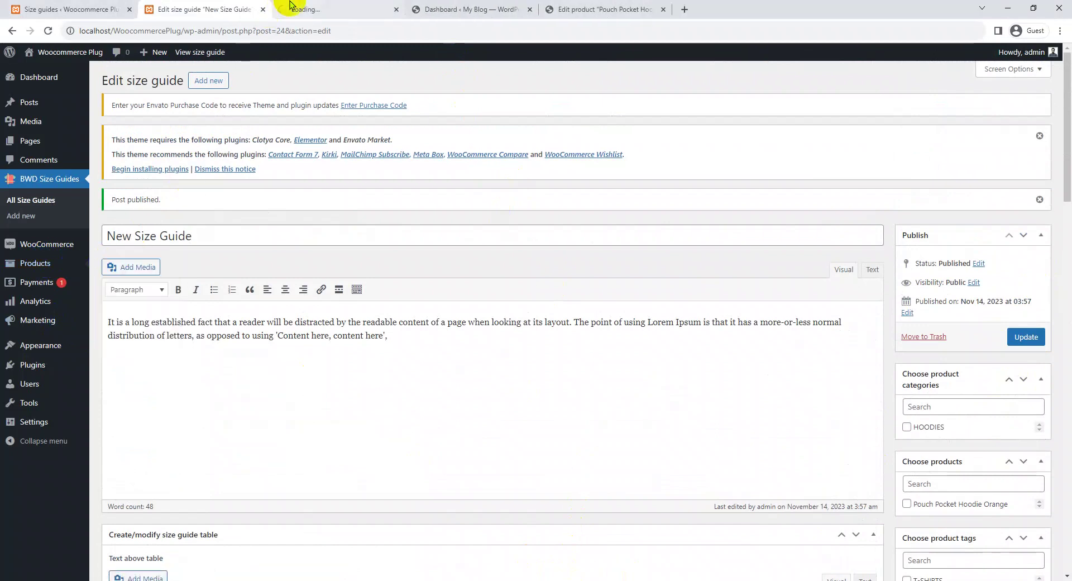
left_click(302, 9)
mouse_move(203, 341)
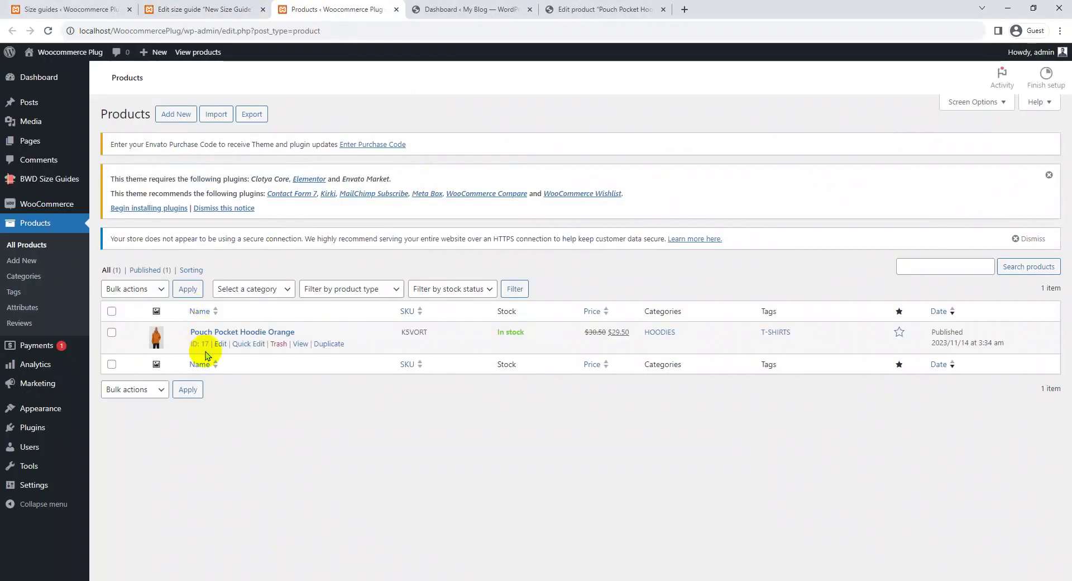
left_click(220, 366)
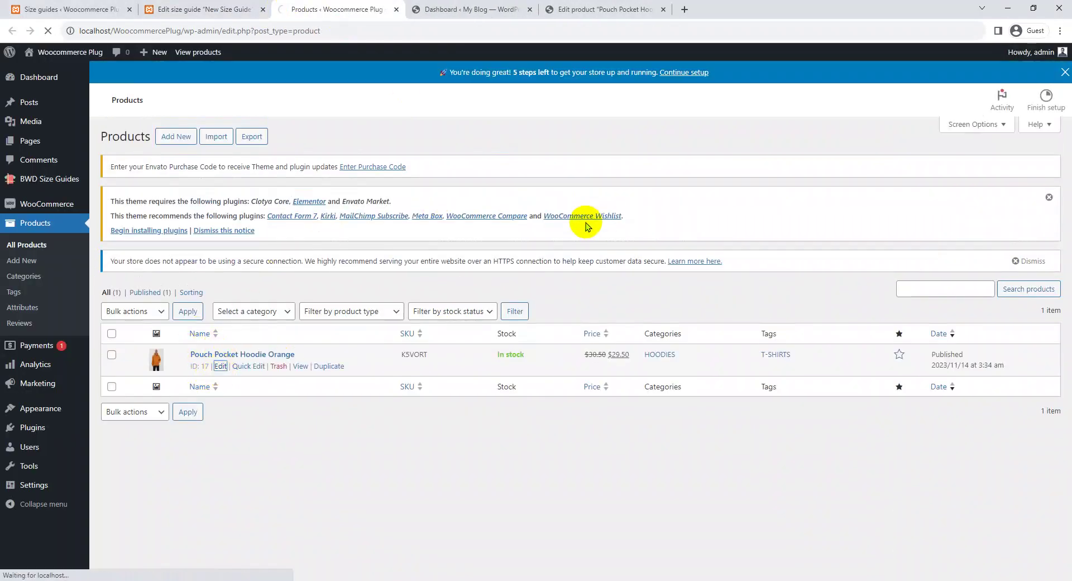
- Assign New Size Guide as the hoodie product's size guide and update the product
scroll(1029, 283, "down", 10)
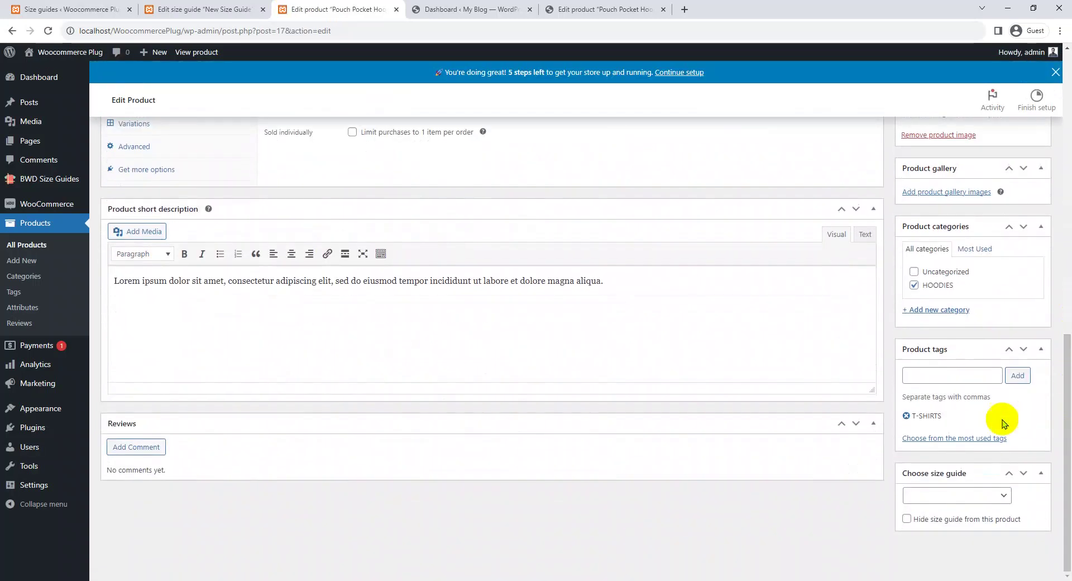
left_click(996, 495)
left_click(966, 521)
scroll(1059, 405, "up", 7)
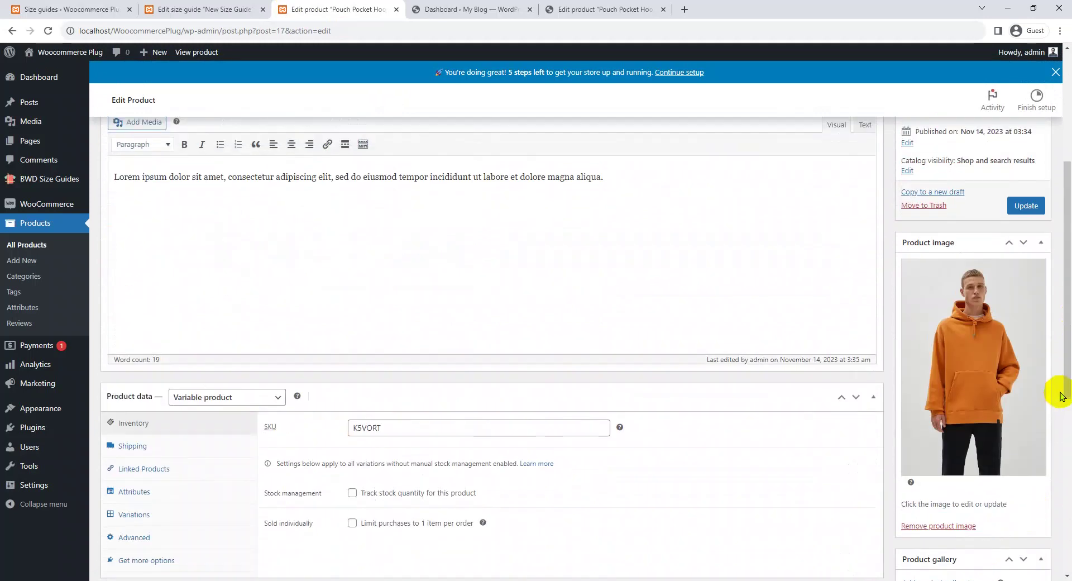
left_click(1026, 206)
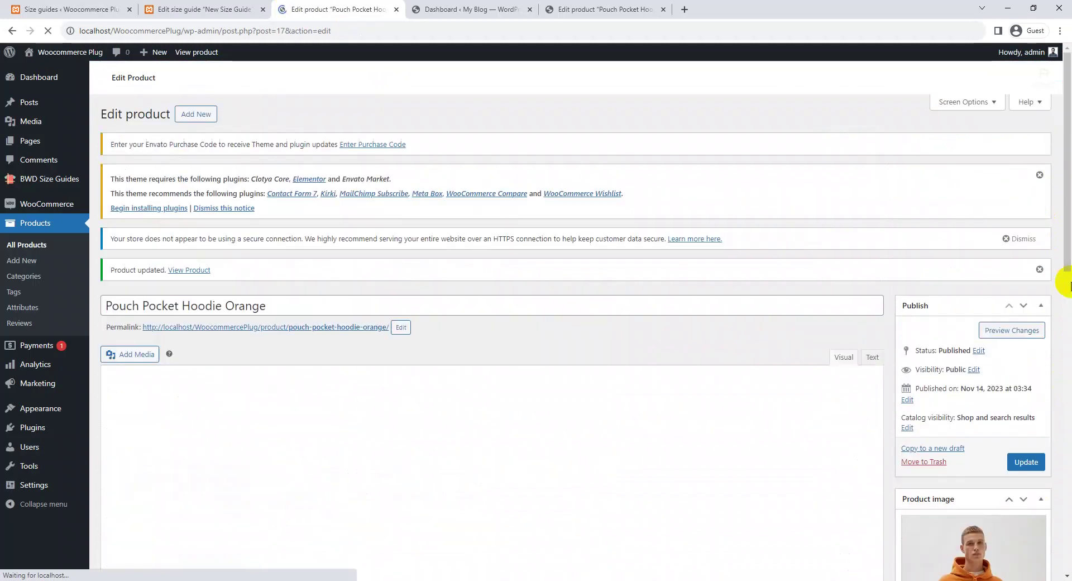
- View the hoodie's product page and examine the title and both tables in its size guide popup
left_click(185, 271)
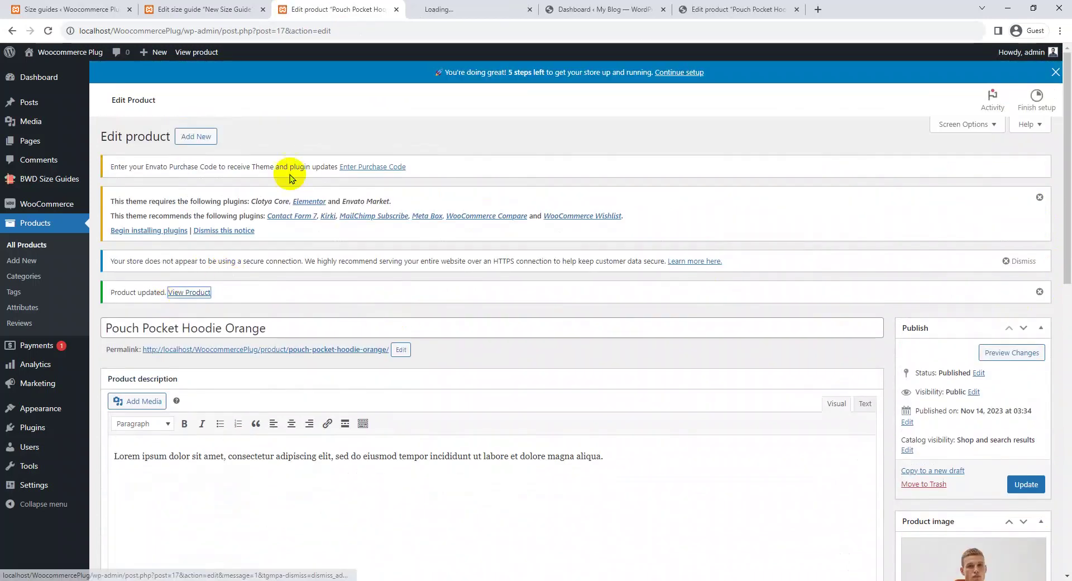
left_click(454, 9)
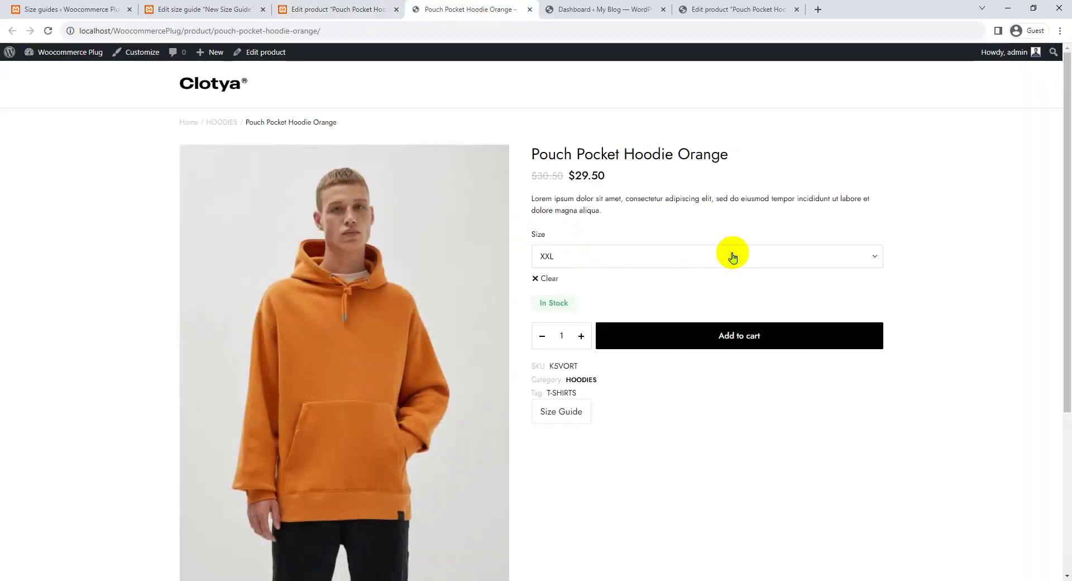
scroll(629, 496, "down", 1)
left_click(570, 363)
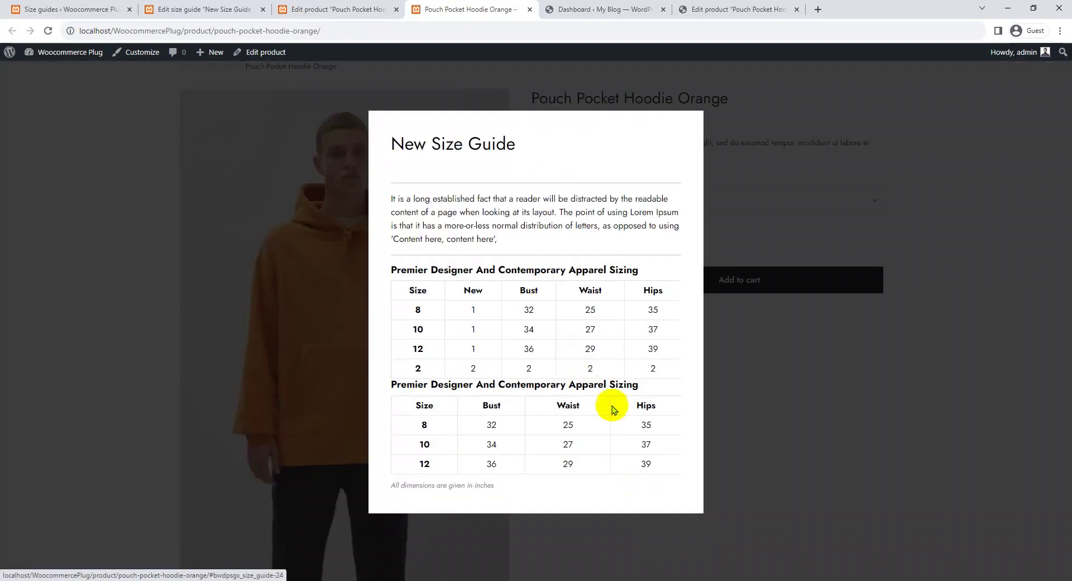
left_click_drag(390, 143, 531, 141)
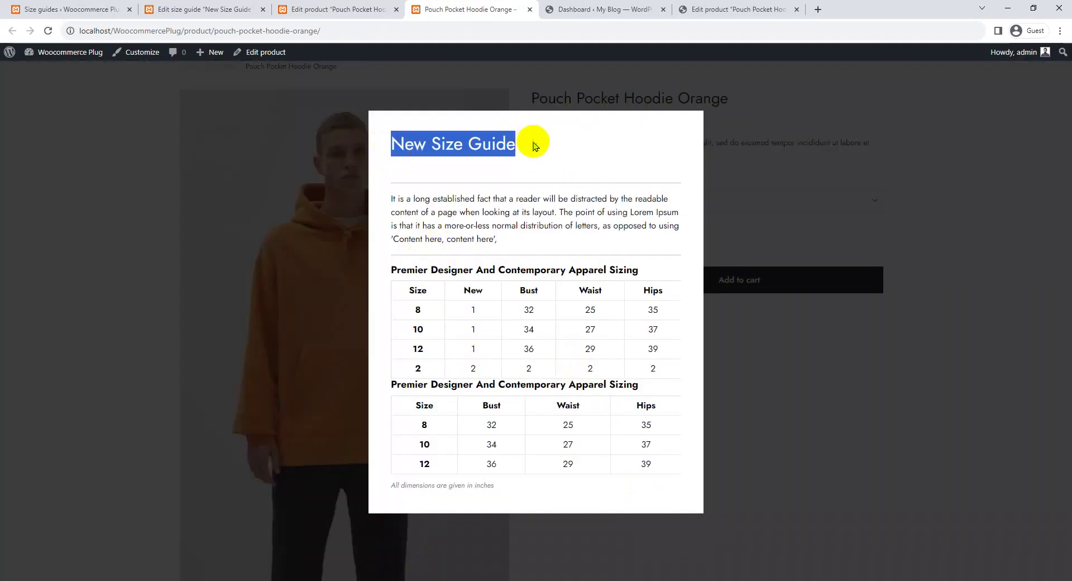
left_click_drag(380, 386, 598, 386)
left_click(638, 389)
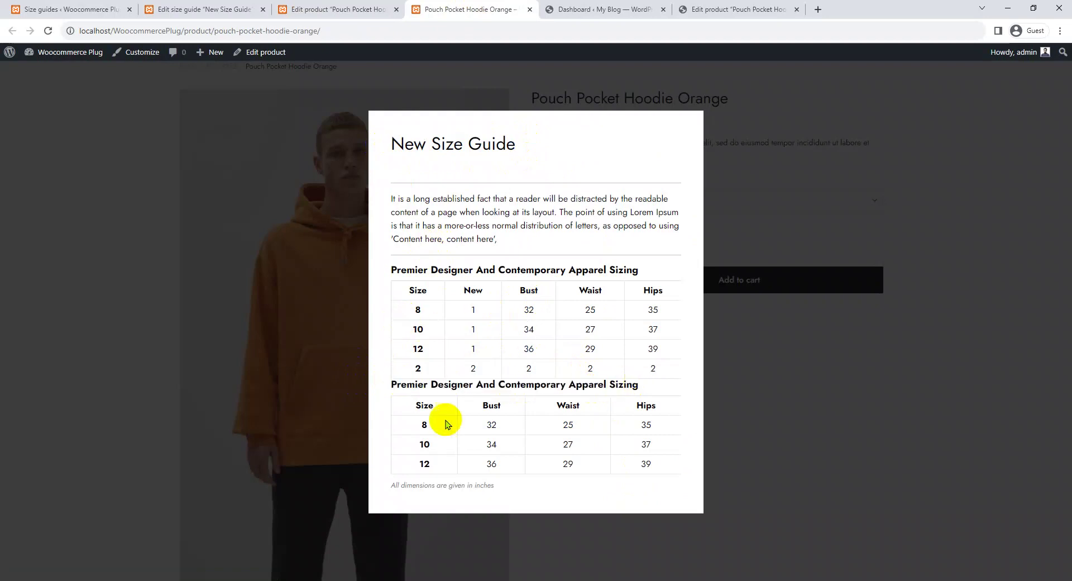
left_click(557, 578)
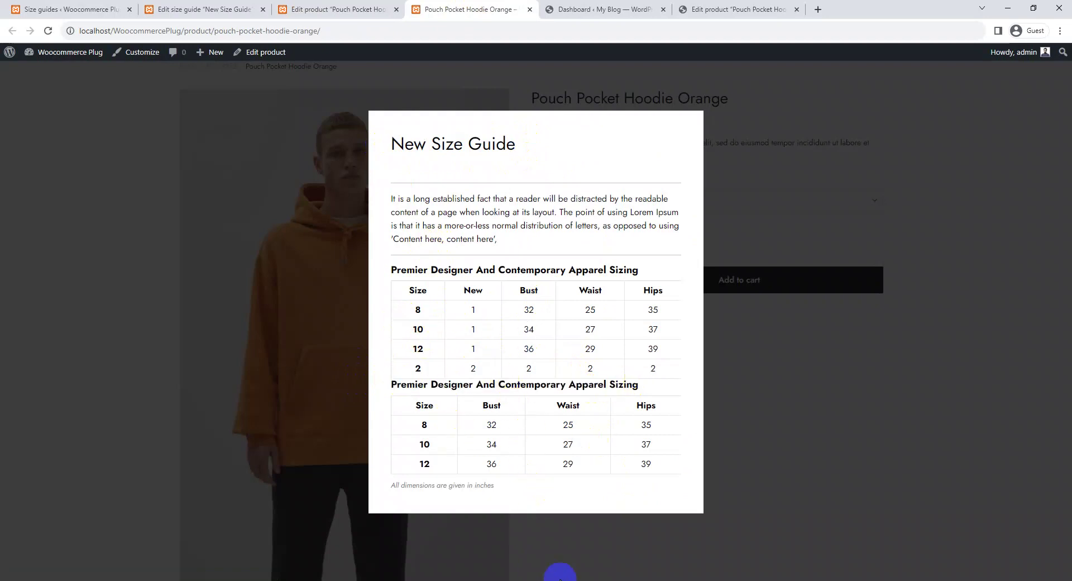
left_click(862, 209)
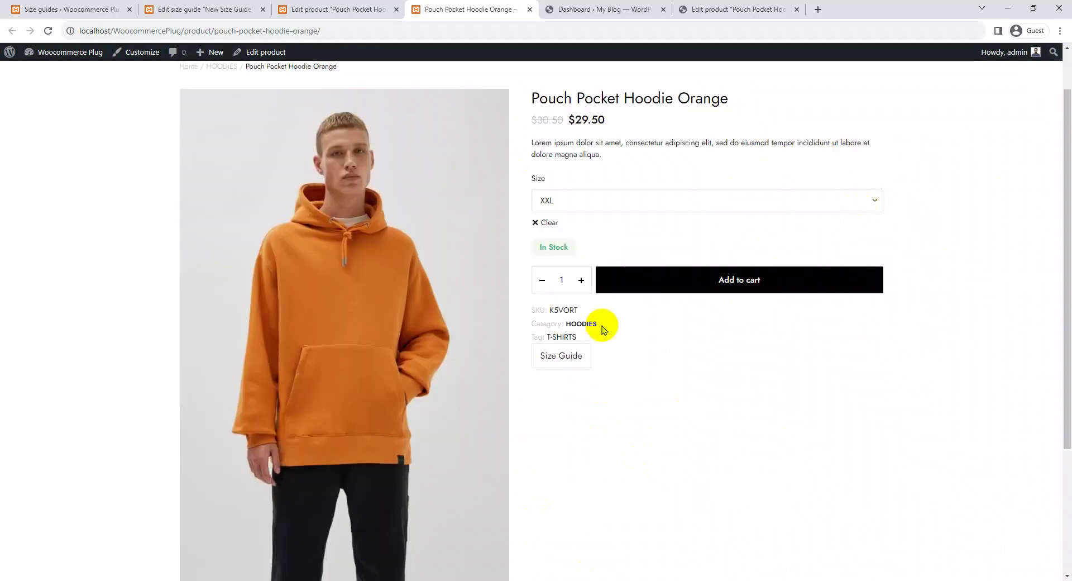
left_click(574, 361)
left_click(742, 445)
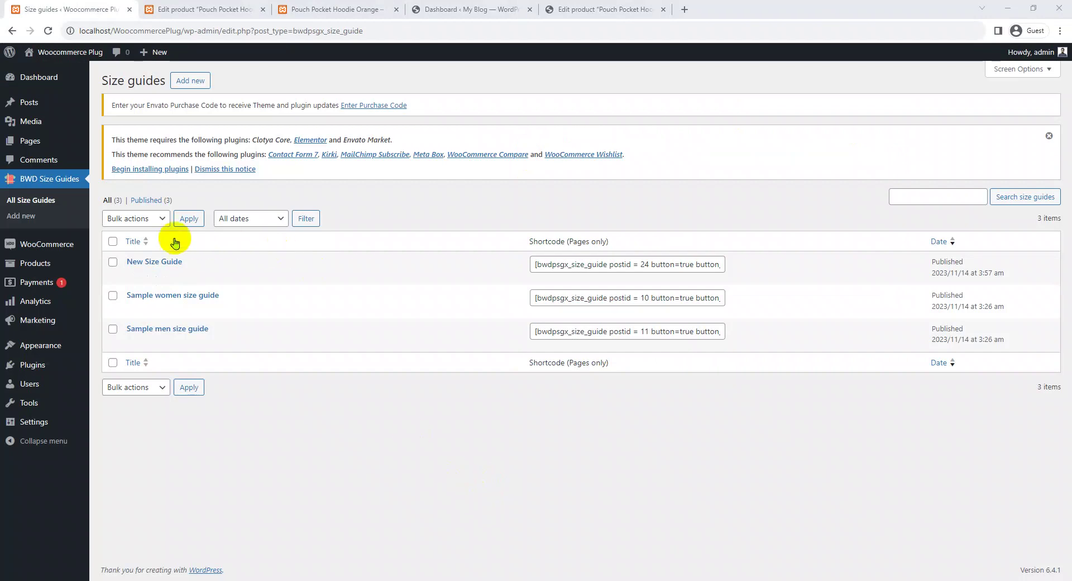
- Open the size guide section of the WooCommerce settings
left_click(63, 250)
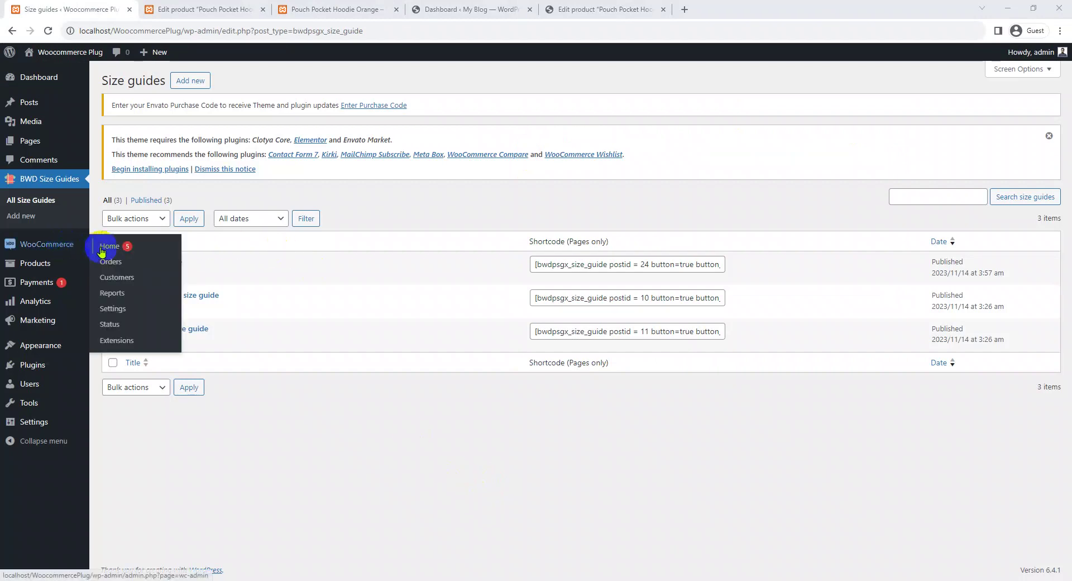
left_click(120, 313, "ctrl")
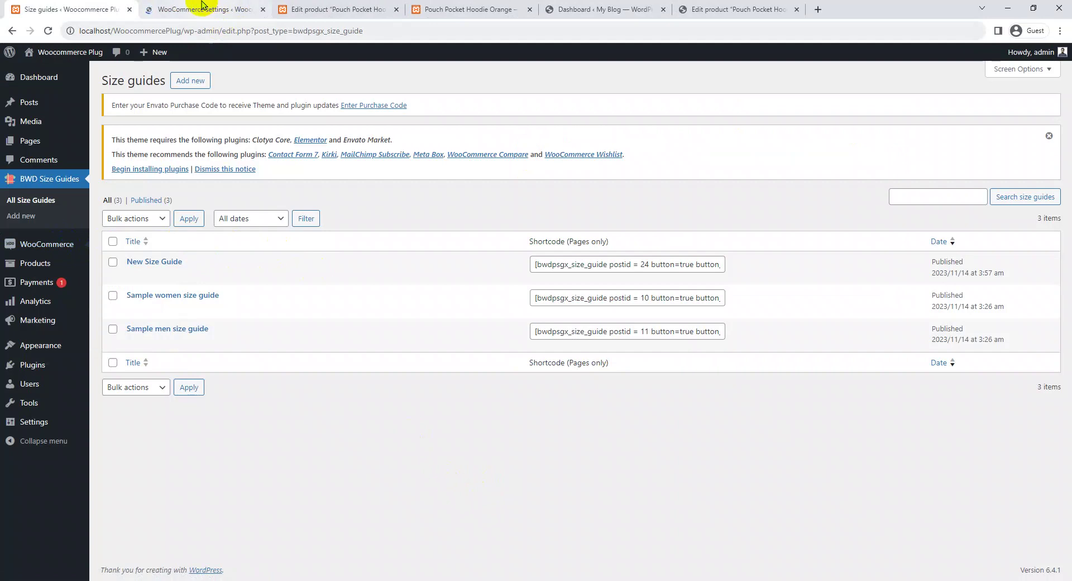
left_click(202, 7)
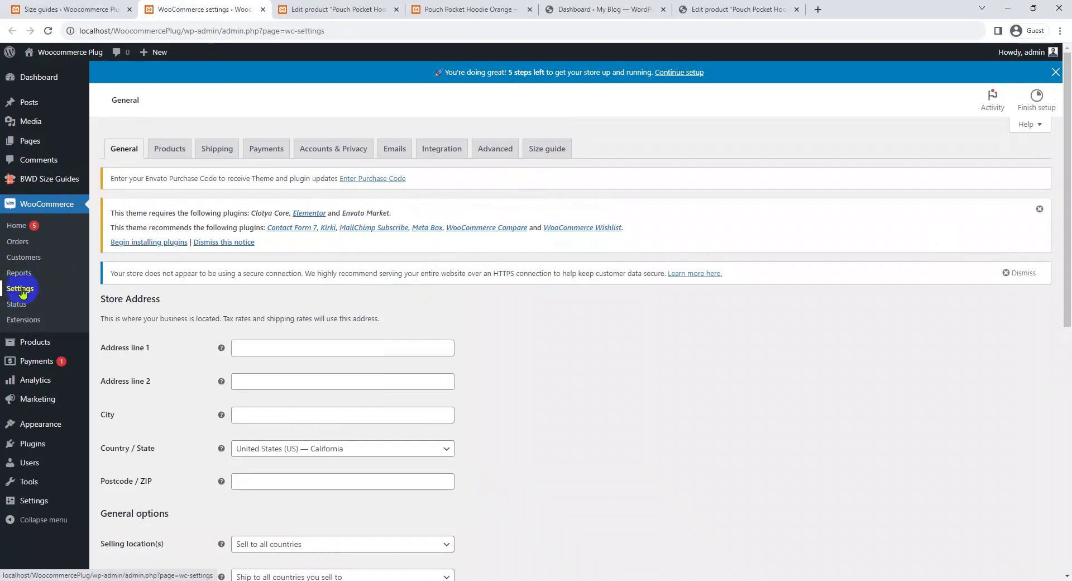
left_click(548, 149)
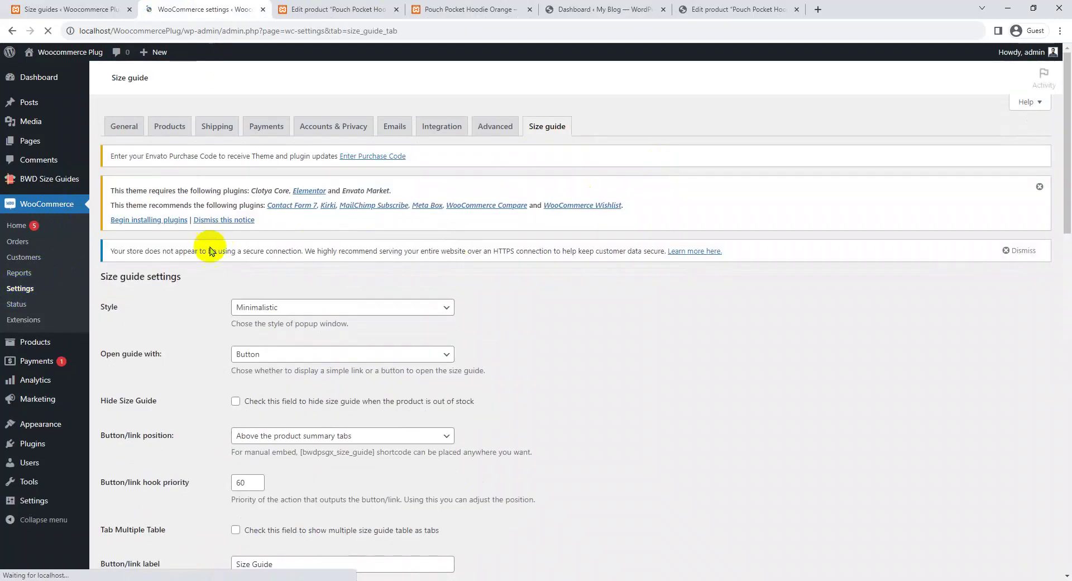
scroll(167, 262, "down", 2)
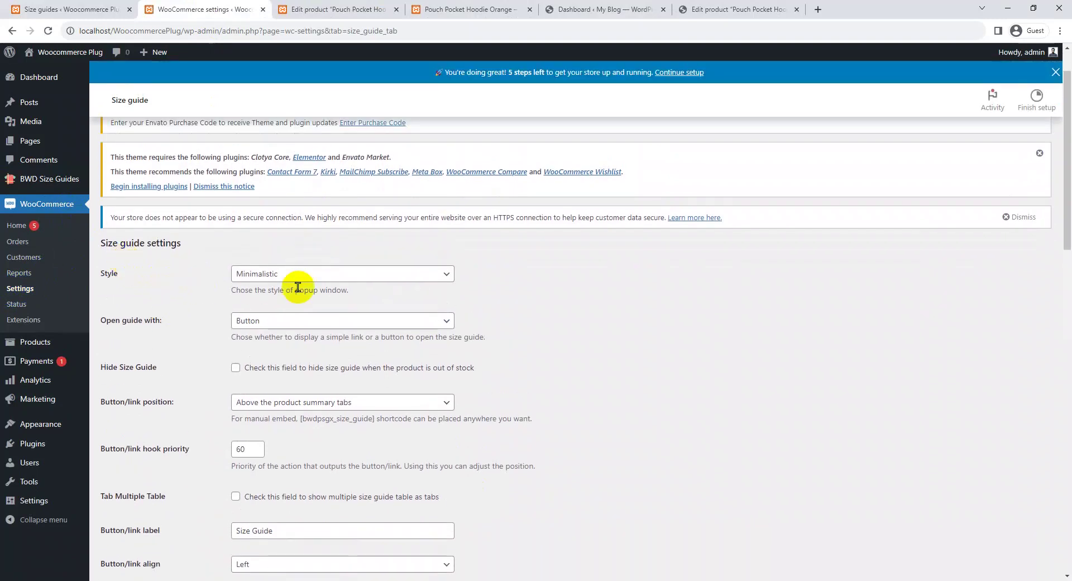
scroll(386, 228, "down", 1)
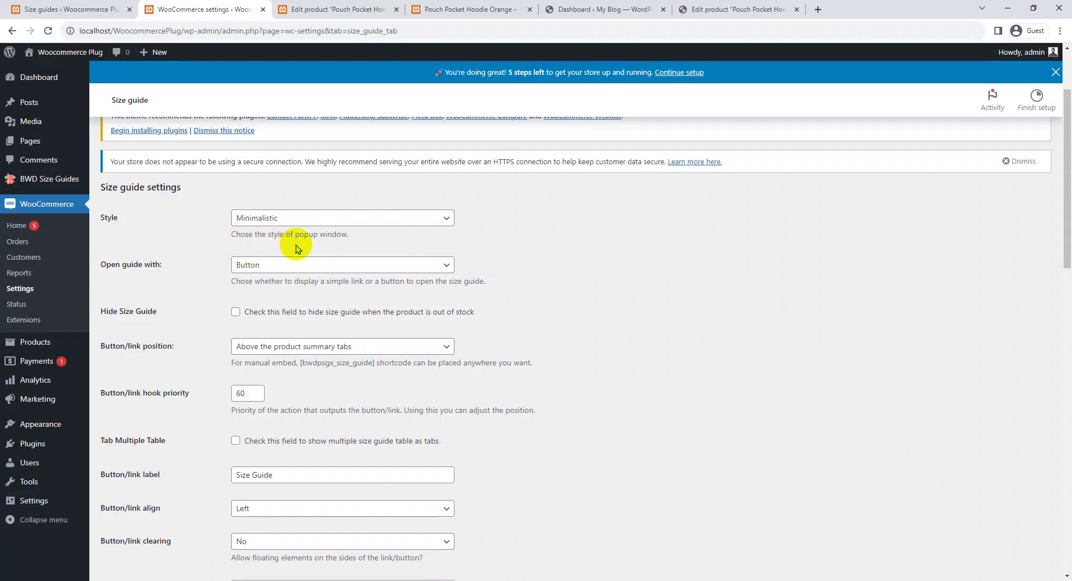
- Set the size guide popup style to Classic and save the settings
left_click(335, 218)
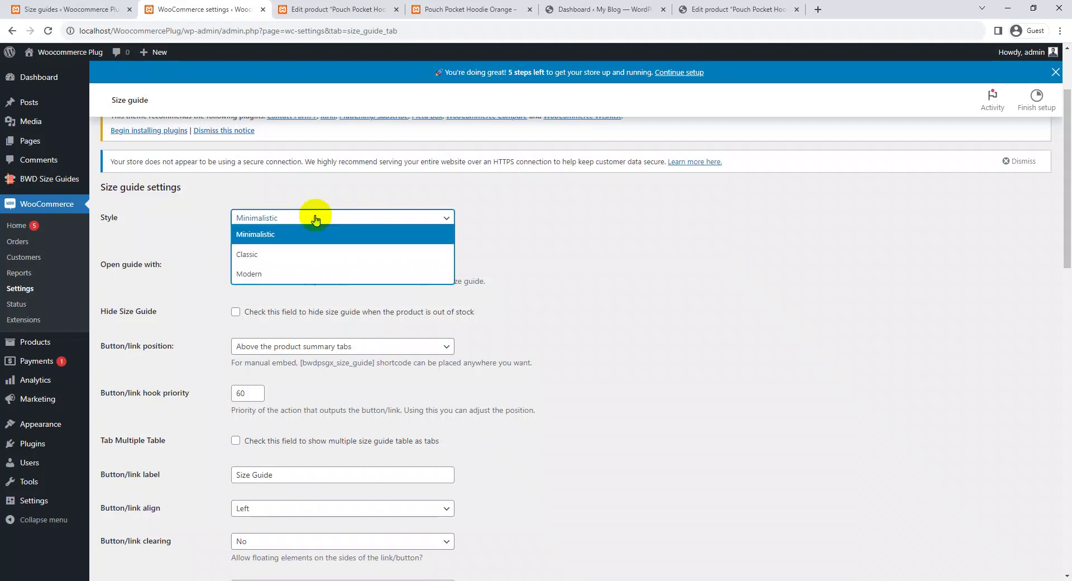
left_click(272, 255)
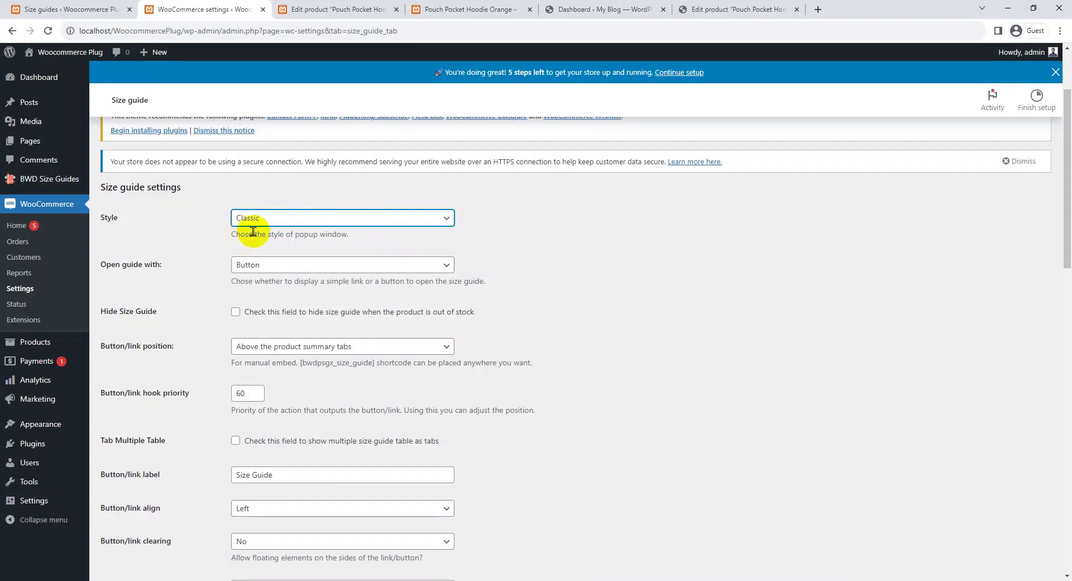
left_click(306, 219)
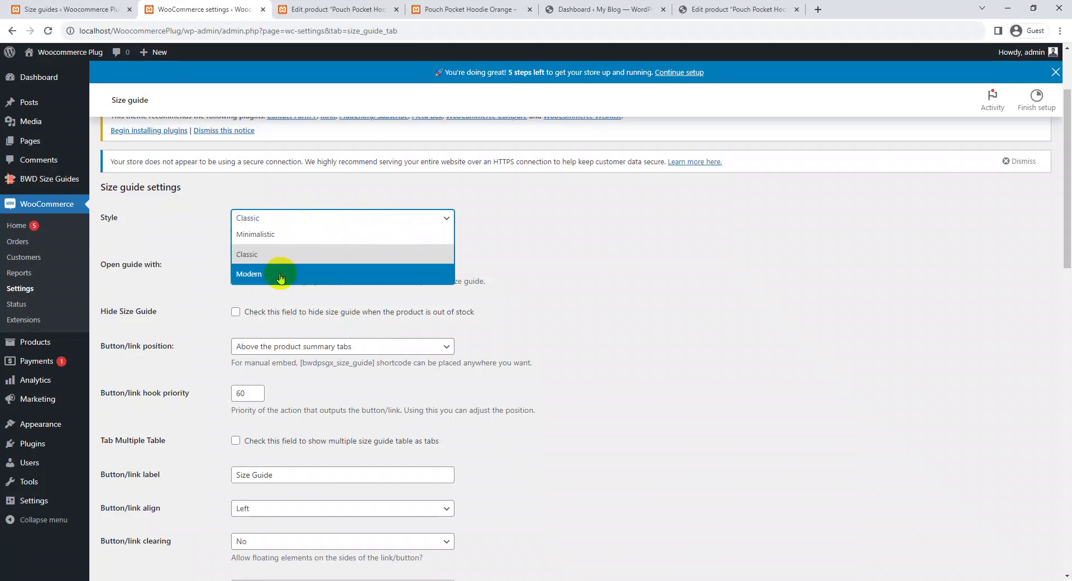
left_click(278, 255)
scroll(911, 280, "down", 20)
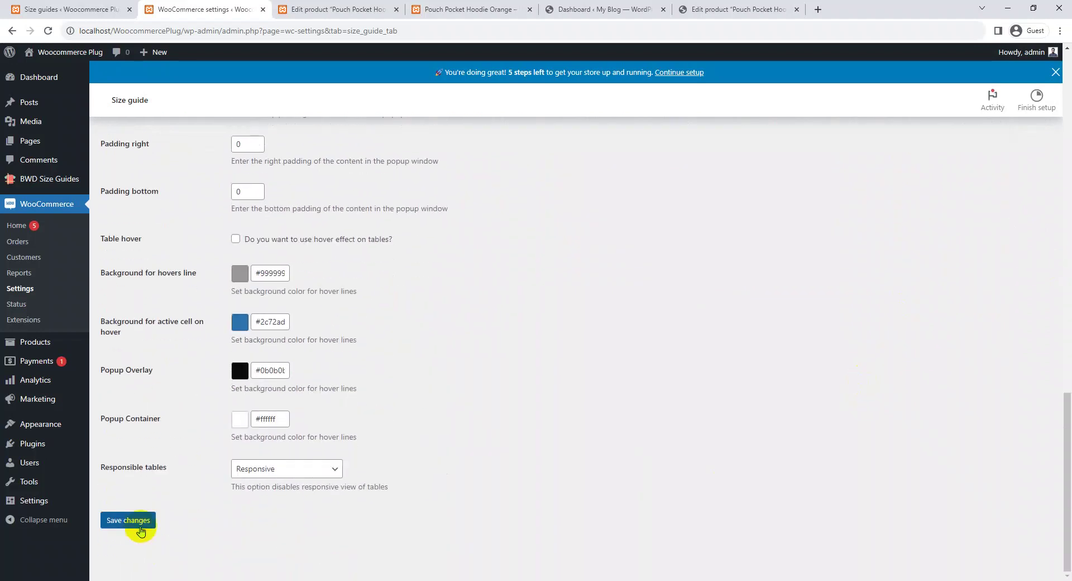
left_click(140, 526)
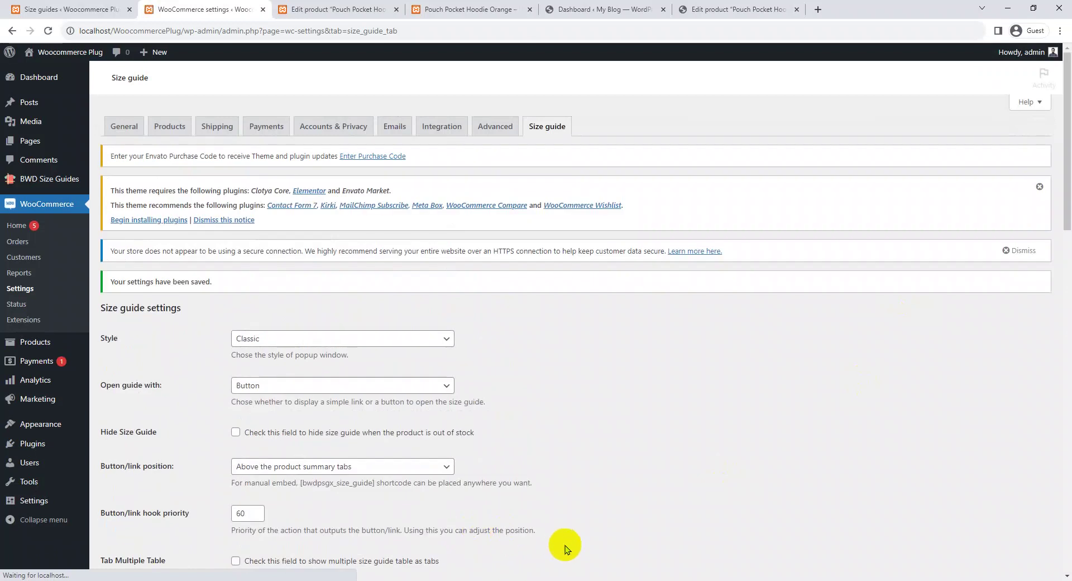
- Check how the size guide button and popup look in the Classic style on the hoodie's product page
key("ctrl+4")
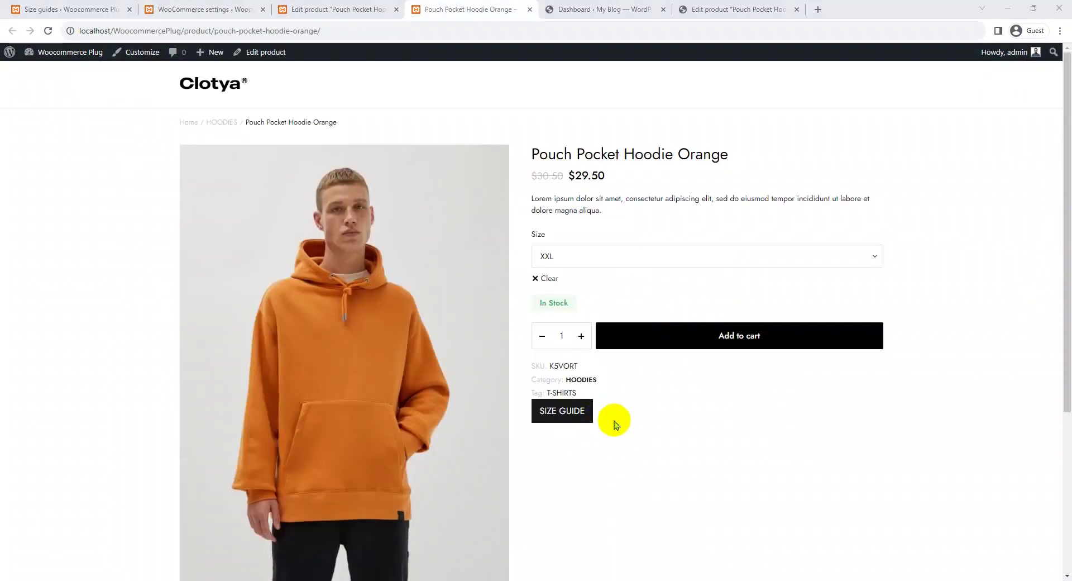
left_click(563, 416)
scroll(514, 447, "down", 4)
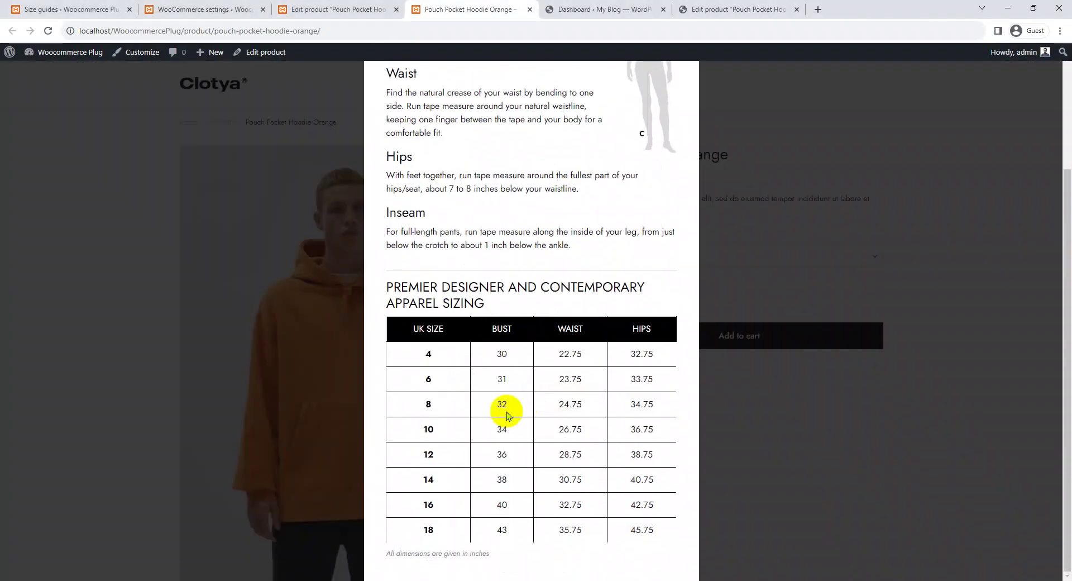
scroll(480, 432, "up", 4)
scroll(480, 432, "down", 3)
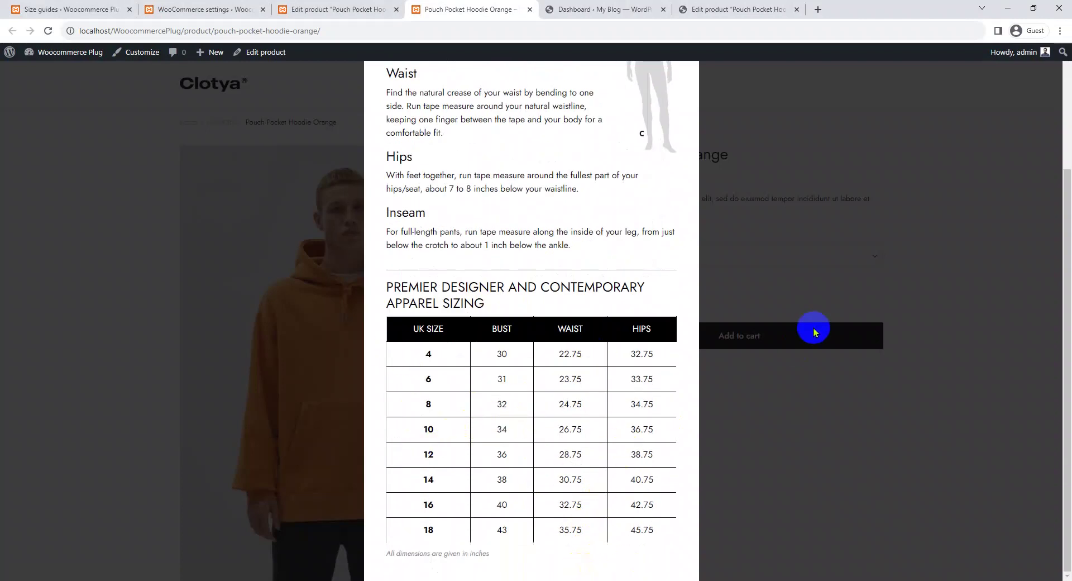
left_click(808, 287)
- Set the size guide popup style to Modern and save the settings
left_click(227, 8)
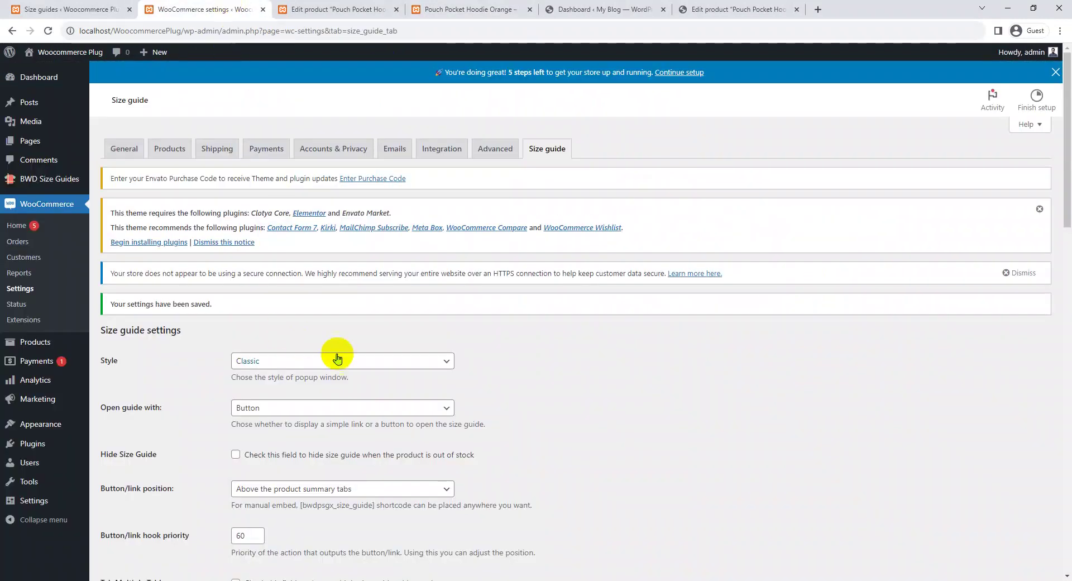
scroll(306, 342, "down", 2)
left_click(311, 251)
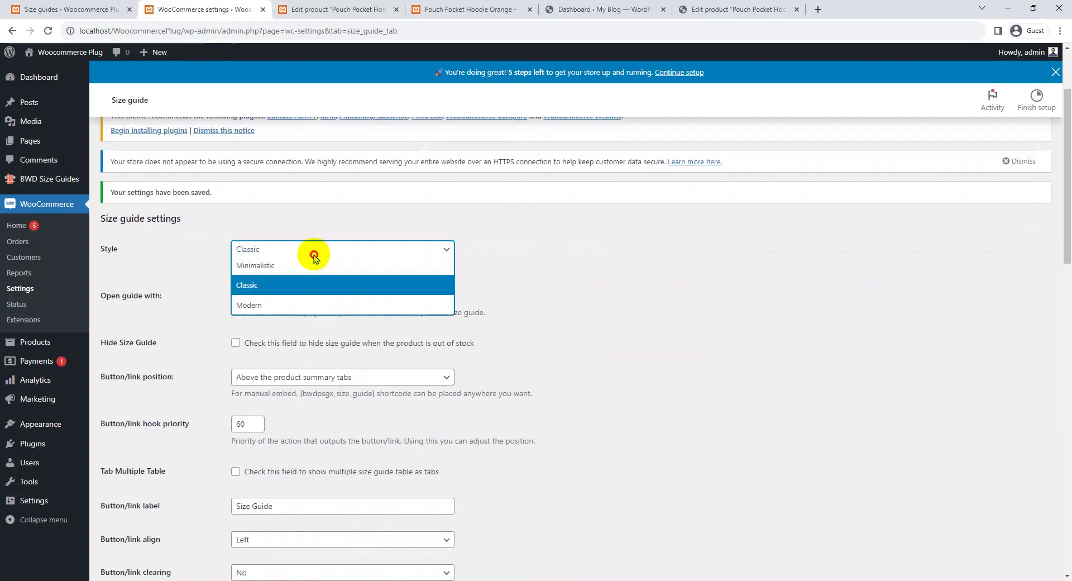
left_click(284, 307)
scroll(289, 290, "down", 15)
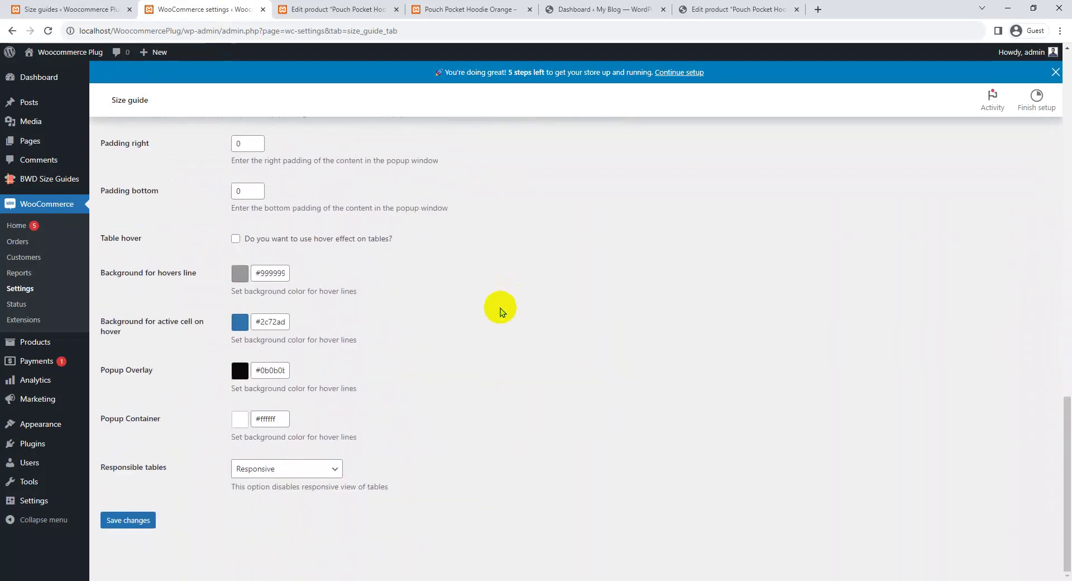
left_click(142, 524)
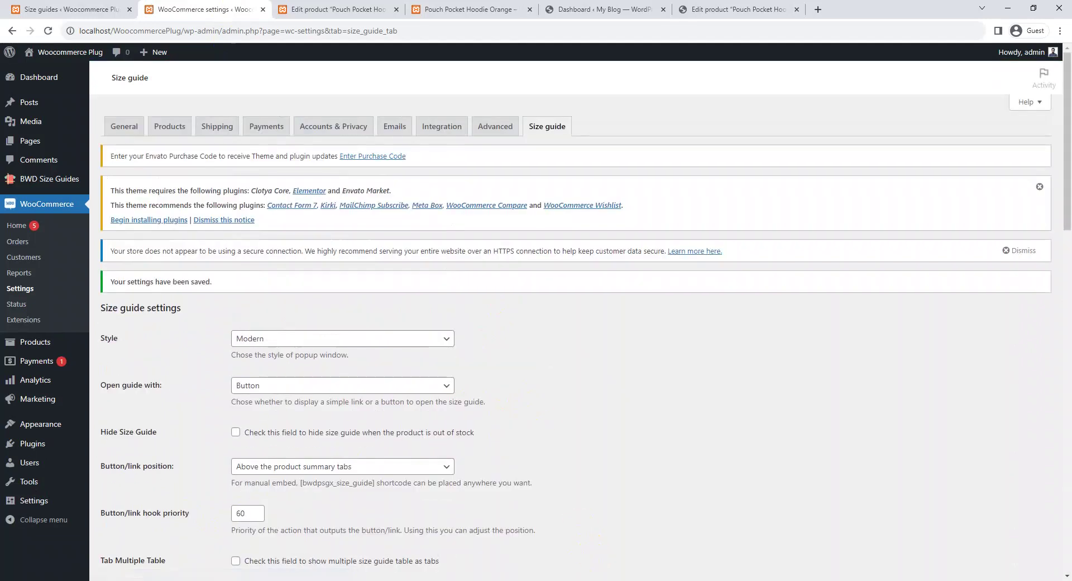
- Check how the size guide button and popup look in the Modern style on the hoodie's product page
left_click(469, 9)
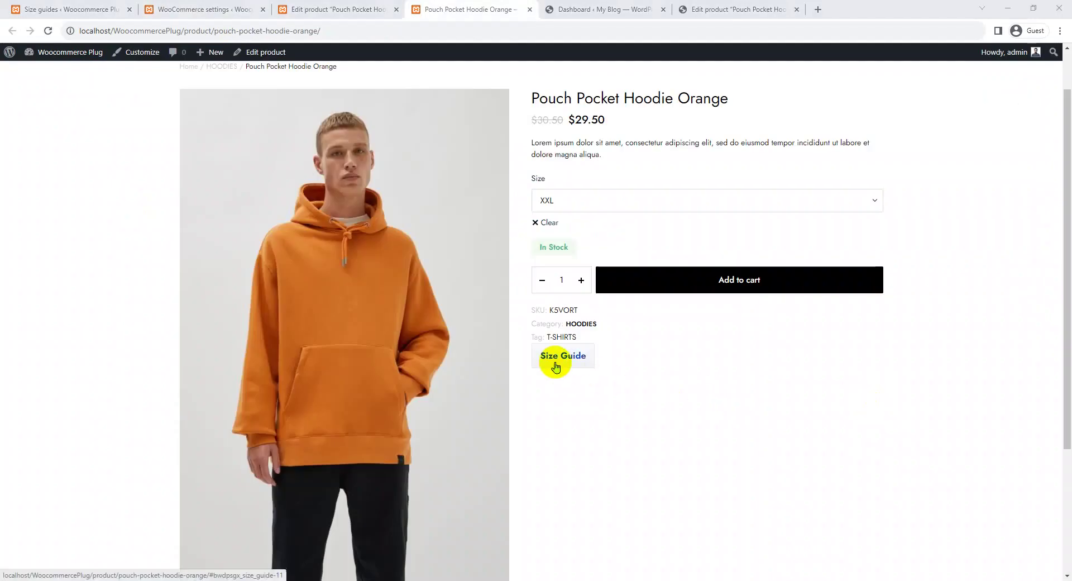
left_click(556, 366)
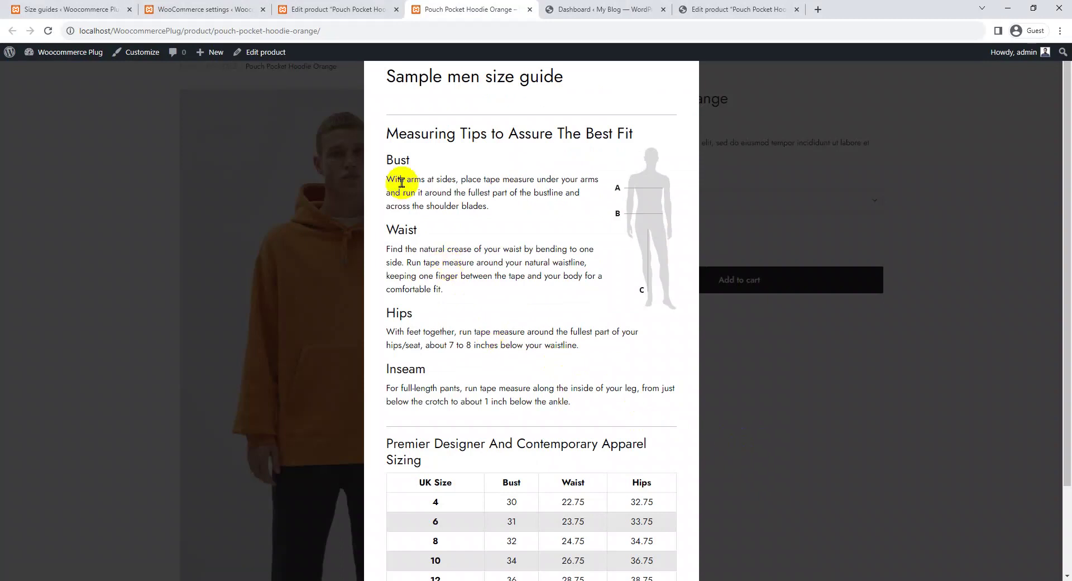
scroll(402, 185, "down", 1)
scroll(408, 177, "down", 1)
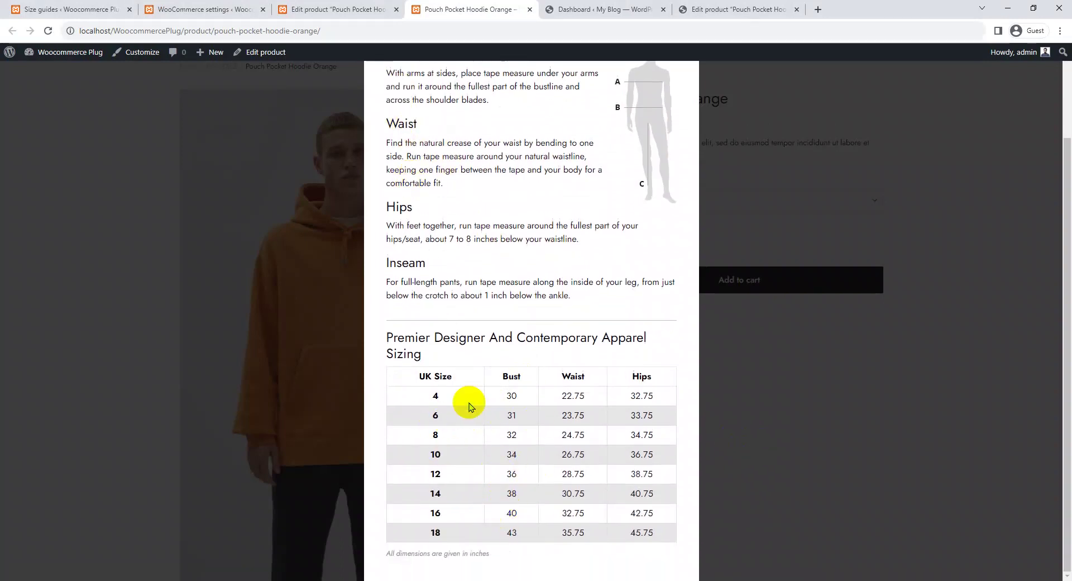
scroll(497, 264, "up", 2)
scroll(503, 264, "down", 2)
left_click(823, 379)
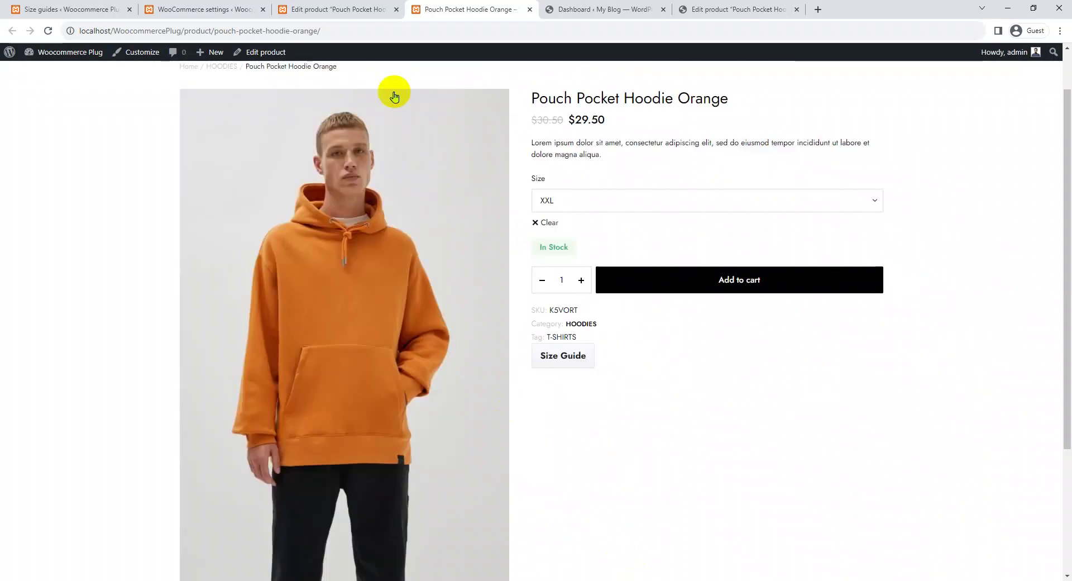
- Return to the size guide settings, set the guide to open with a Link, and save the changes
left_click(219, 9)
left_click(316, 362)
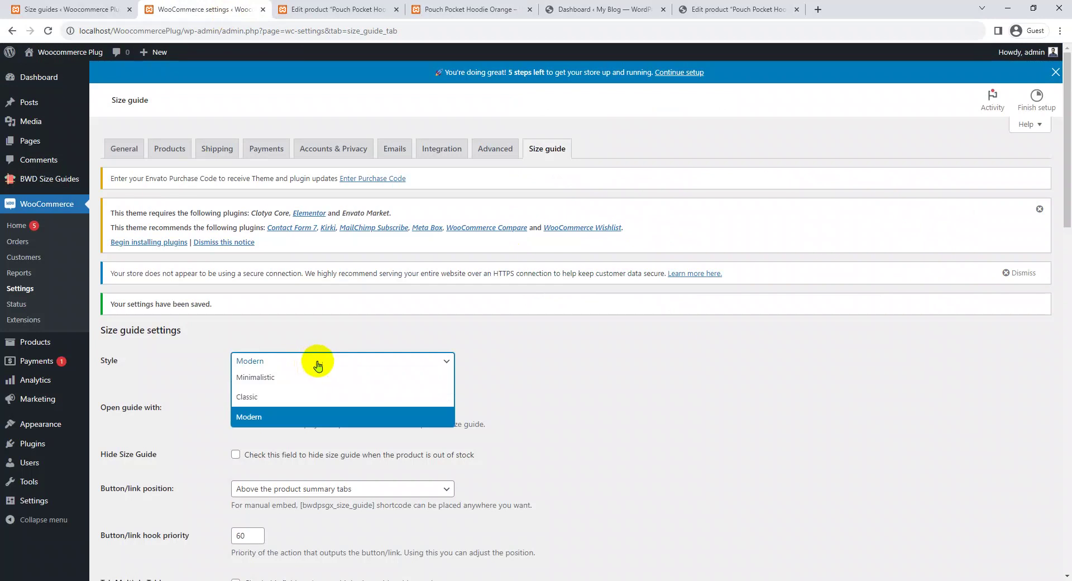
scroll(611, 385, "down", 2)
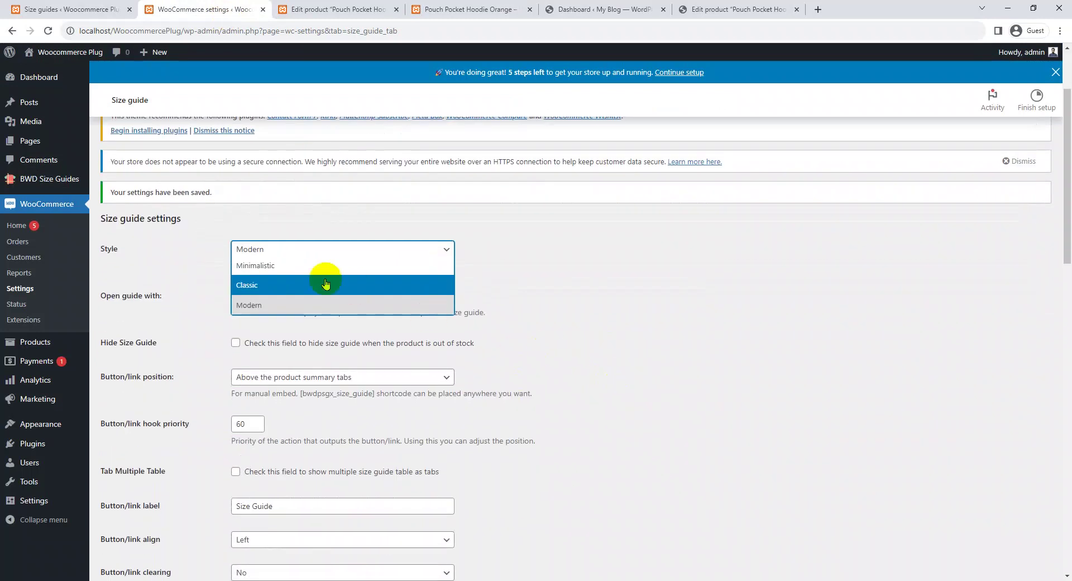
left_click(282, 304)
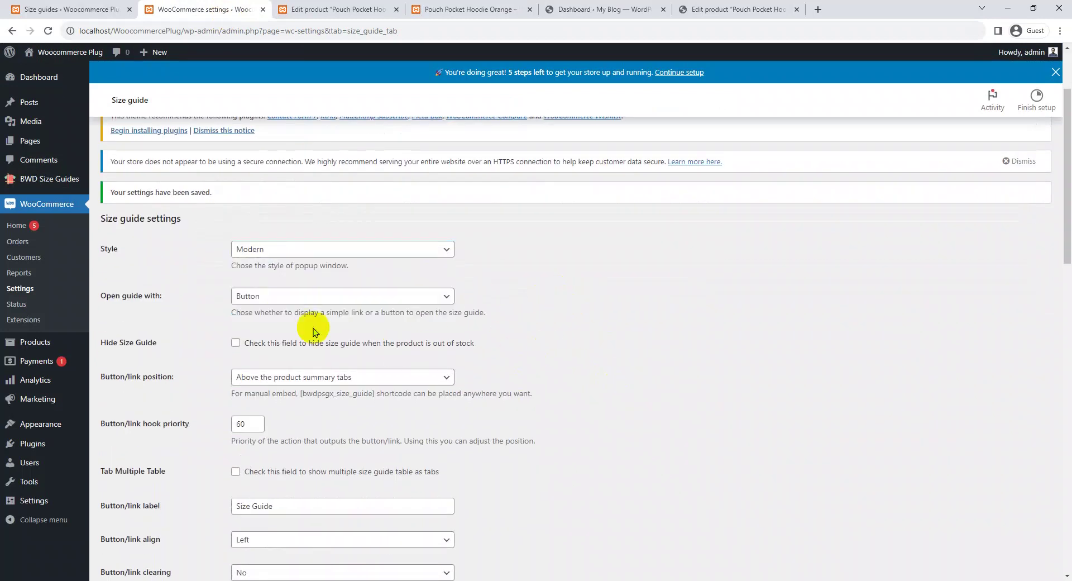
left_click(249, 295)
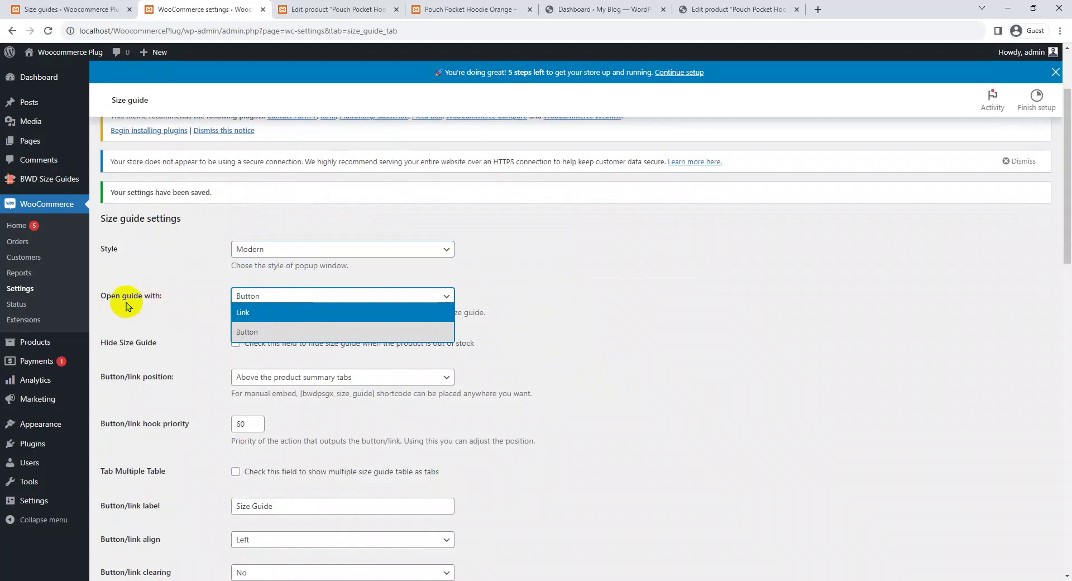
left_click(259, 318)
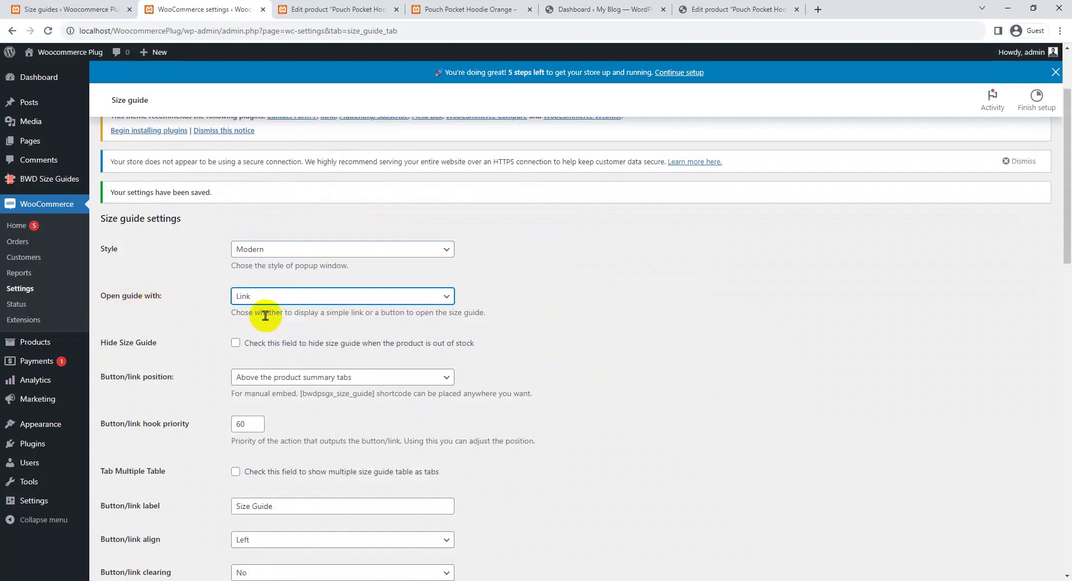
scroll(572, 367, "down", 17)
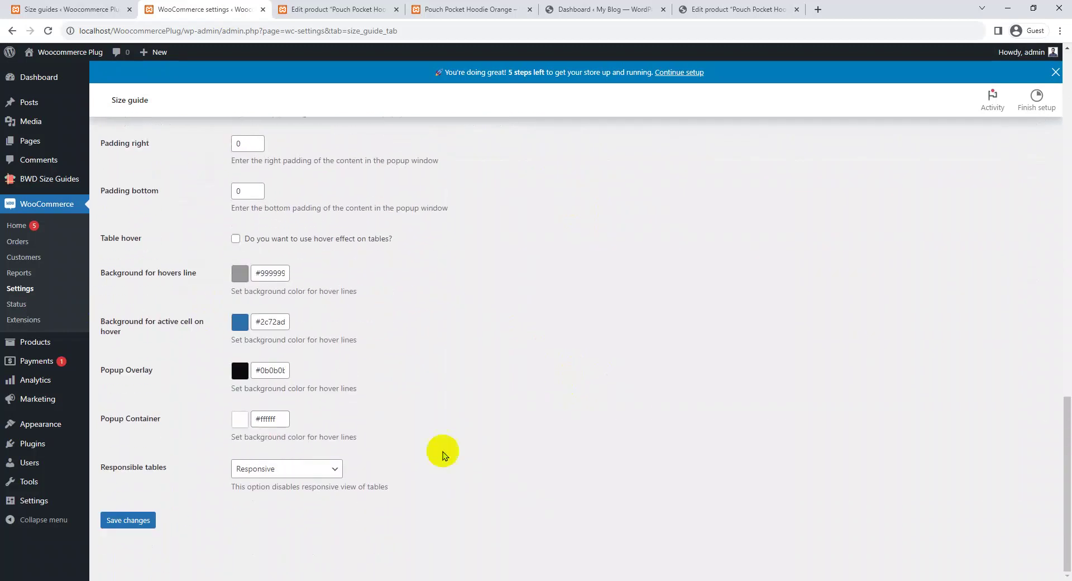
left_click(145, 520)
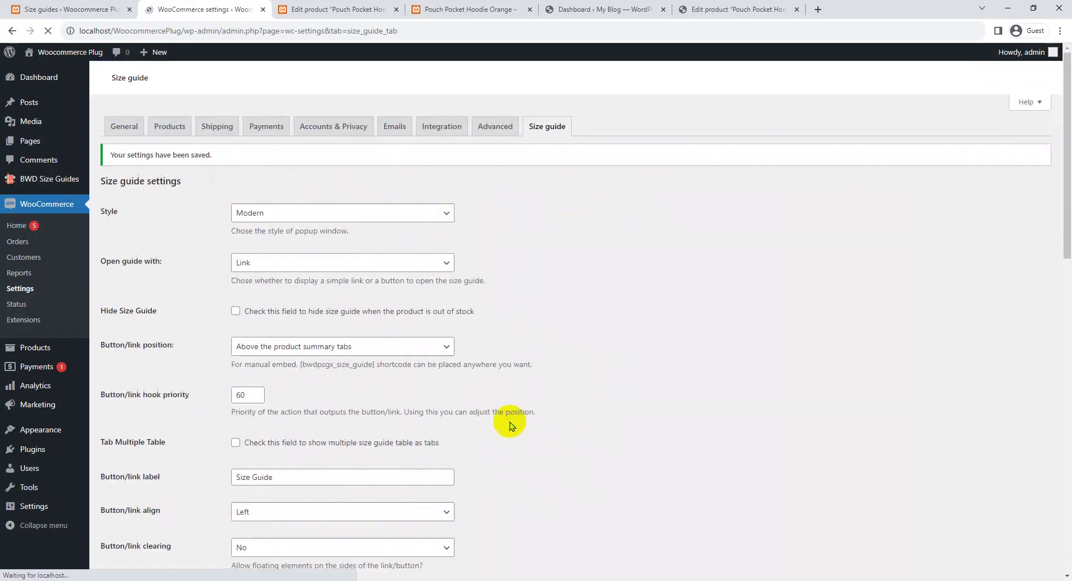
- Check the size guide link and the popup it opens on the hoodie's product page
key("ctrl+4")
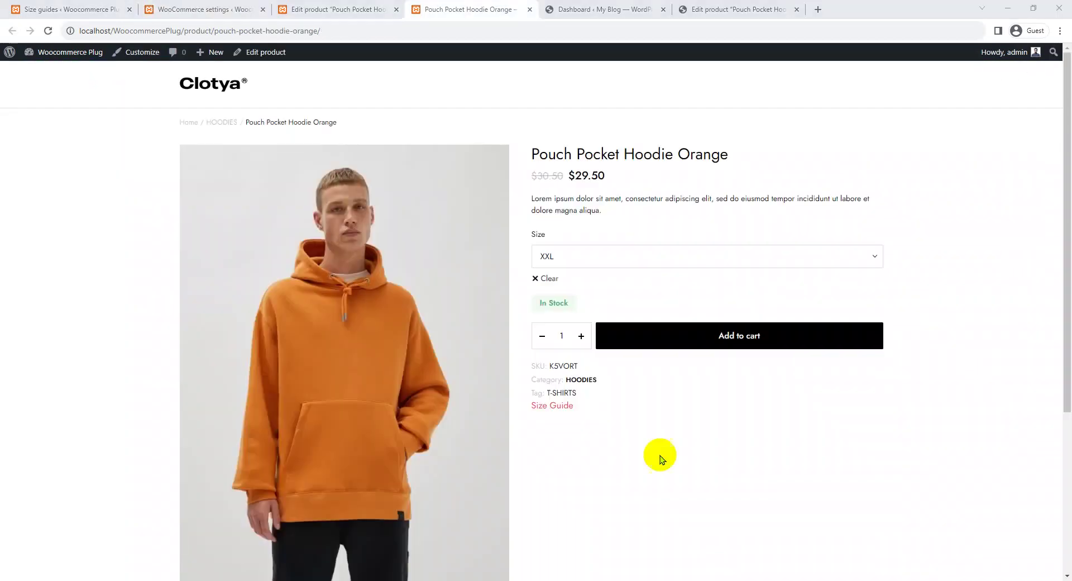
scroll(514, 407, "down", 3)
scroll(546, 447, "up", 3)
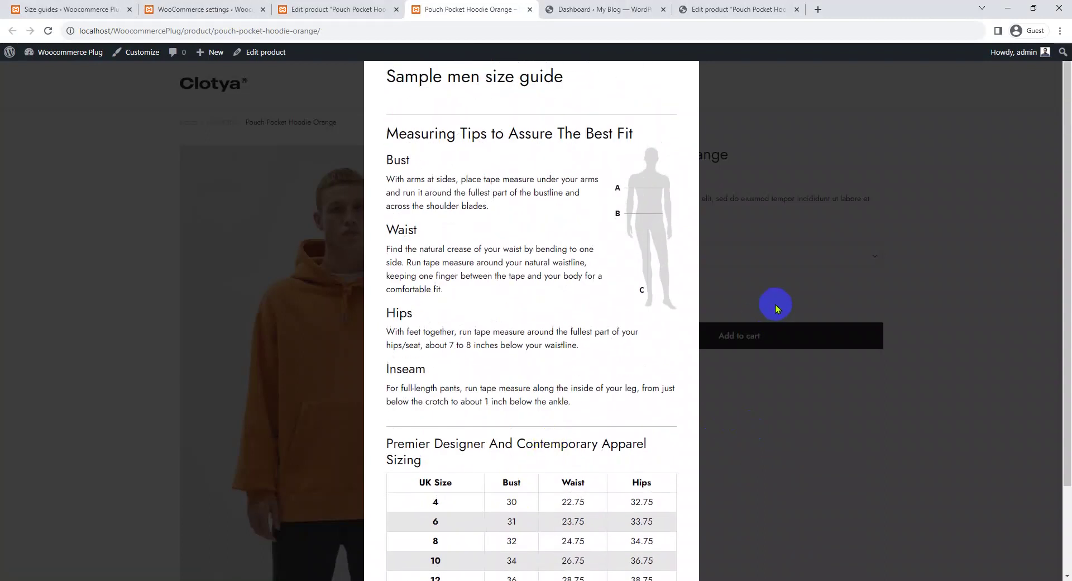
left_click(775, 307)
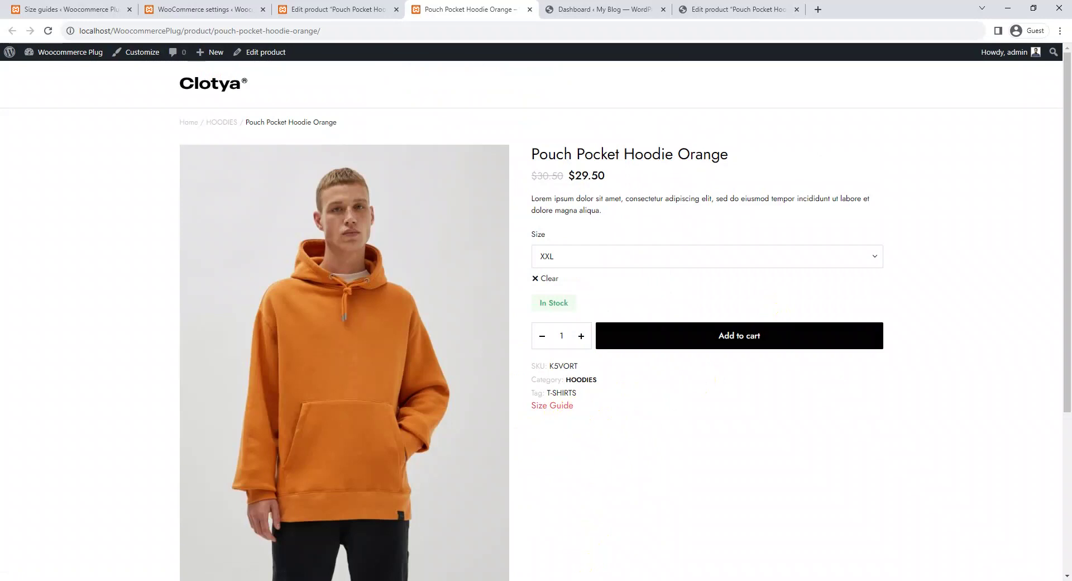
- Set the size guide to open with a Button in the WooCommerce settings and save the changes
left_click(215, 9)
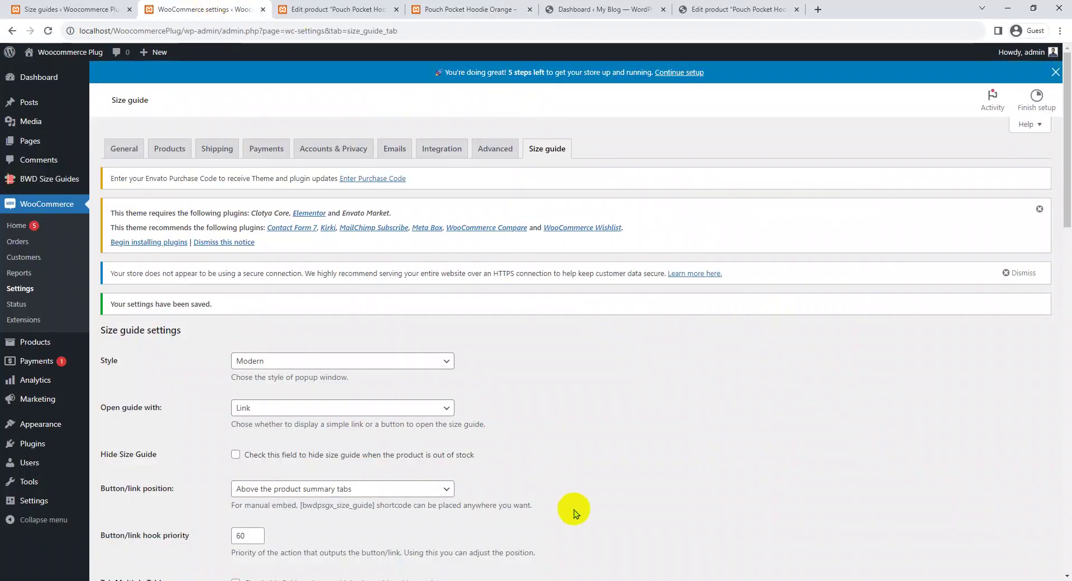
scroll(548, 500, "down", 2)
left_click(397, 292)
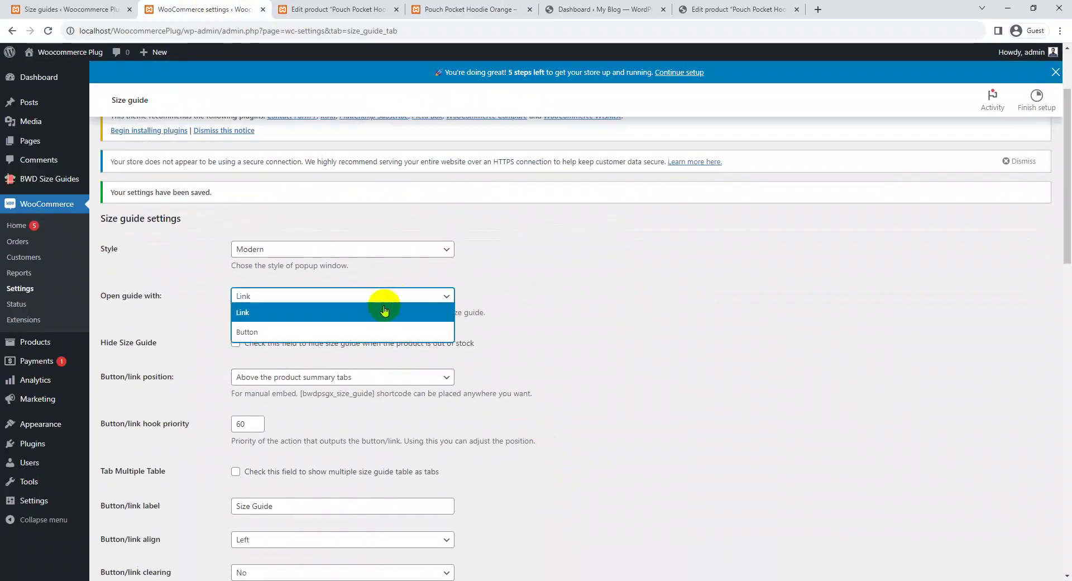
left_click(360, 328)
scroll(950, 363, "down", 20)
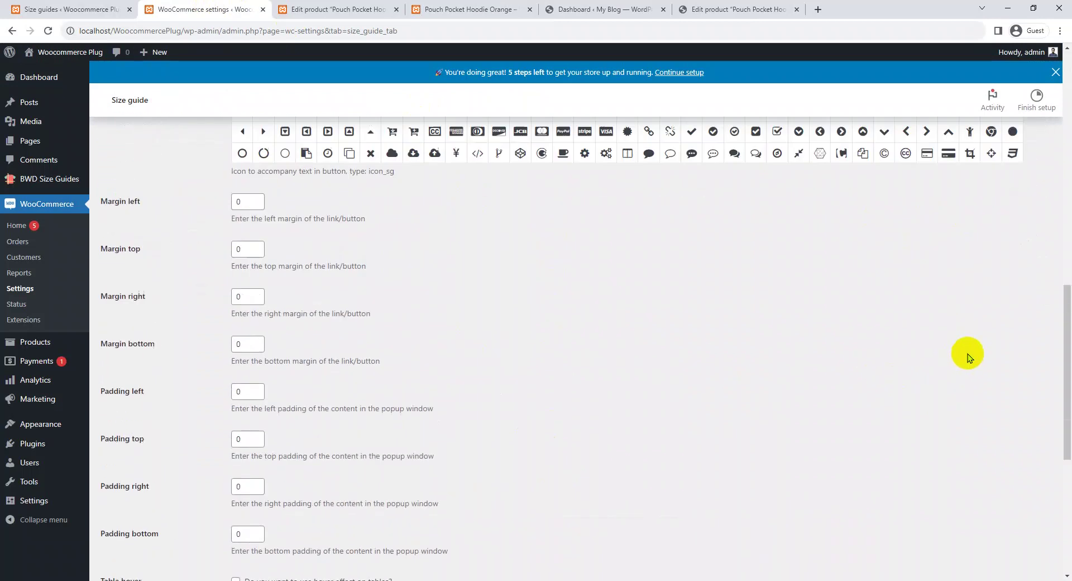
left_click(130, 521)
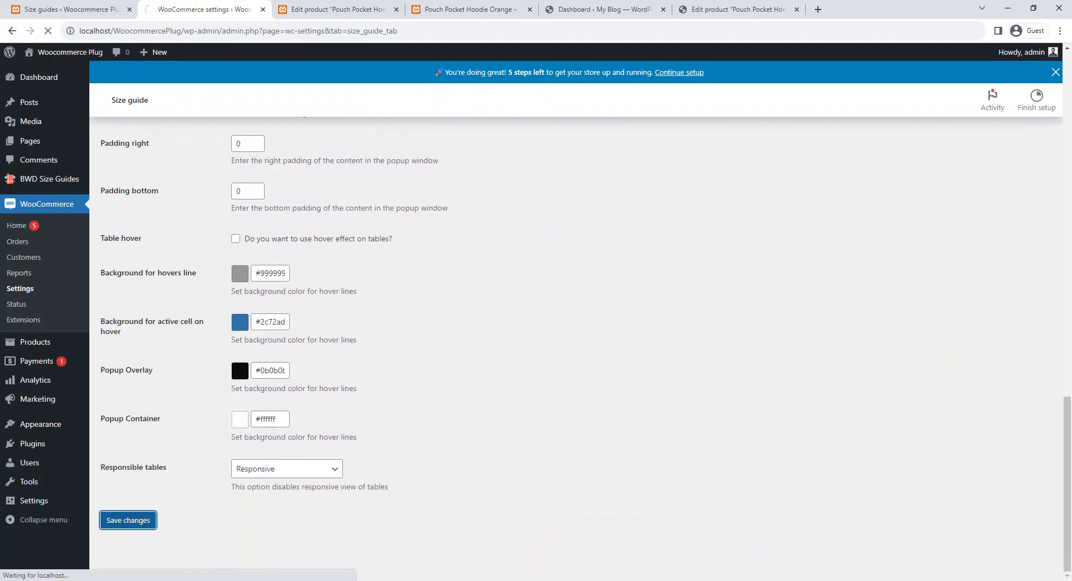
- Check the size guide button on the hoodie's product page and view the popup it opens
key("ctrl+4")
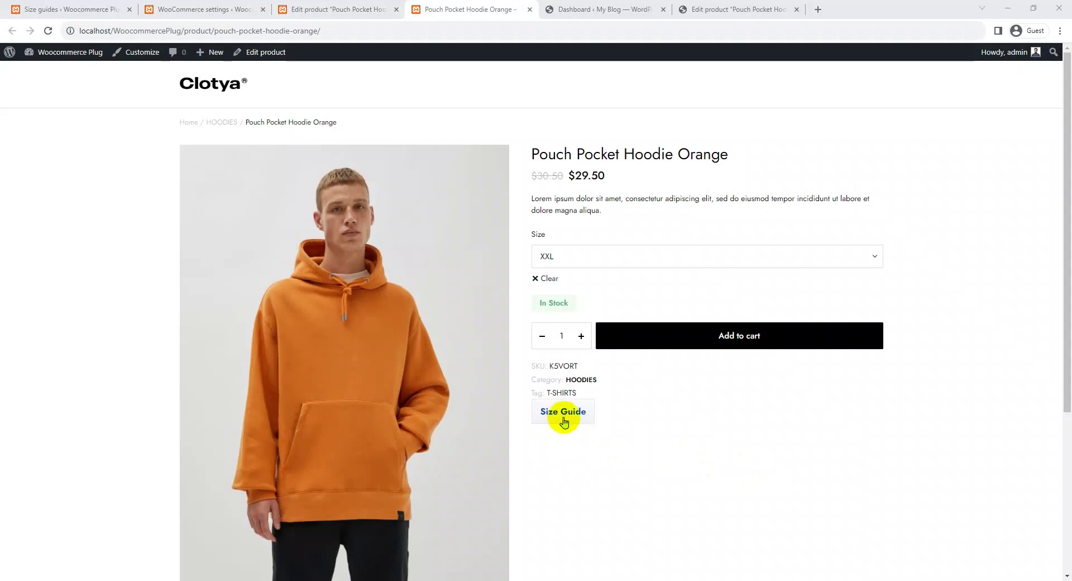
left_click(564, 420)
scroll(567, 416, "down", 2)
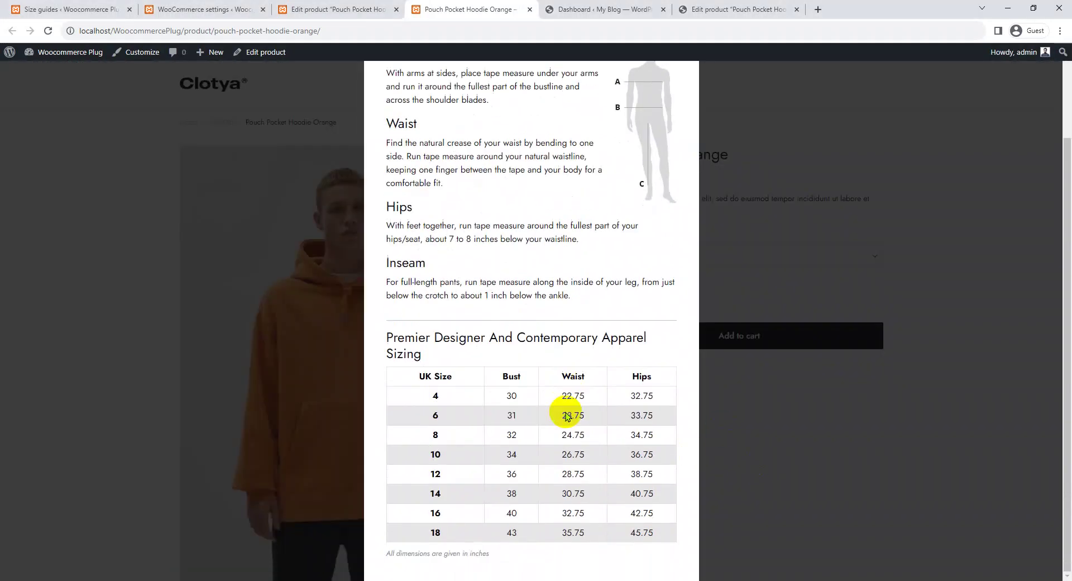
left_click(852, 462)
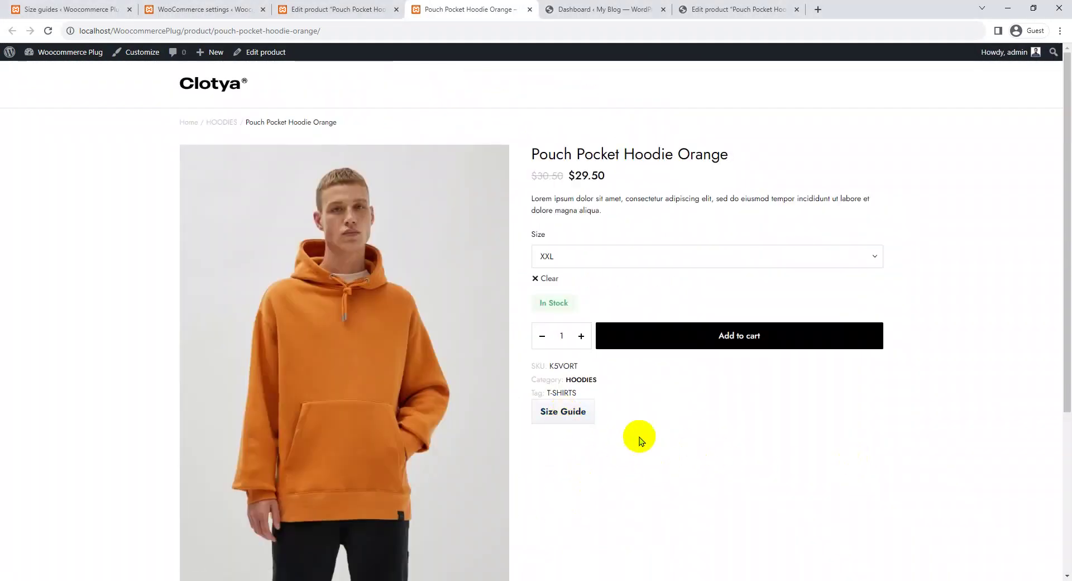
- Set the size guide's button/link position to Under Price in the WooCommerce settings and save the changes
left_click(222, 8)
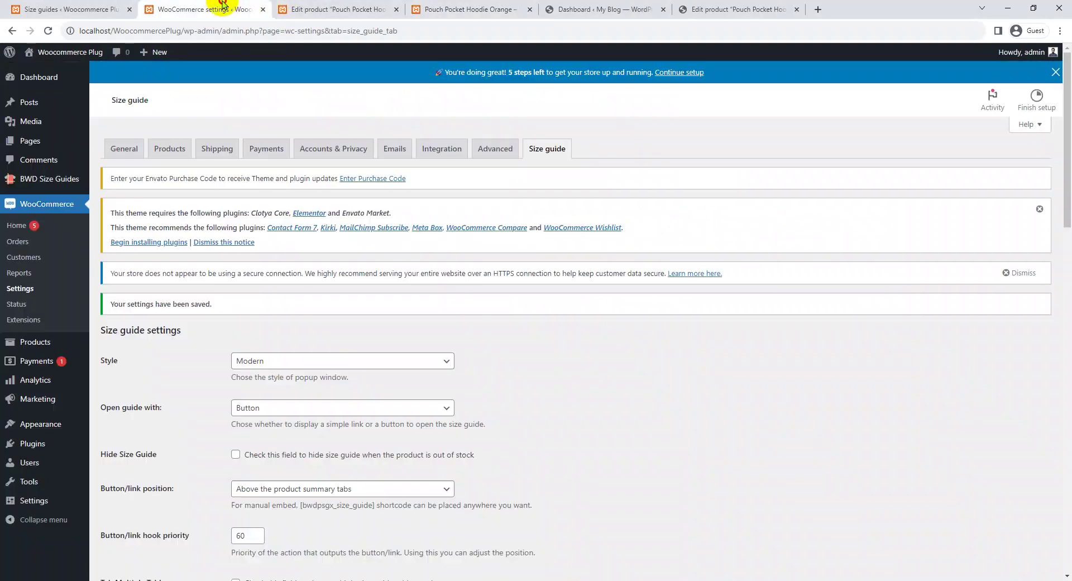
scroll(363, 328, "down", 3)
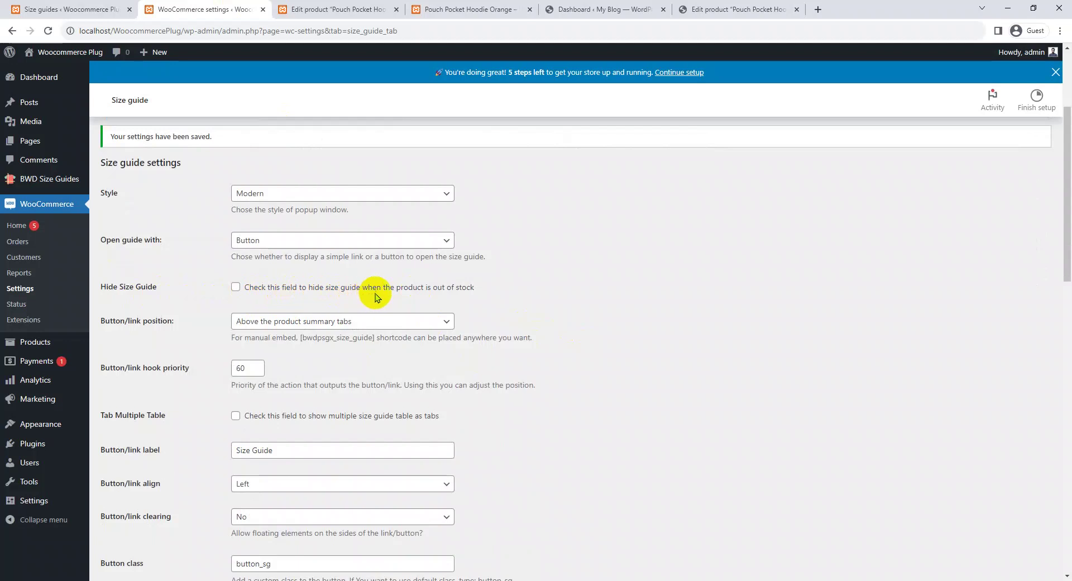
scroll(579, 280, "down", 2)
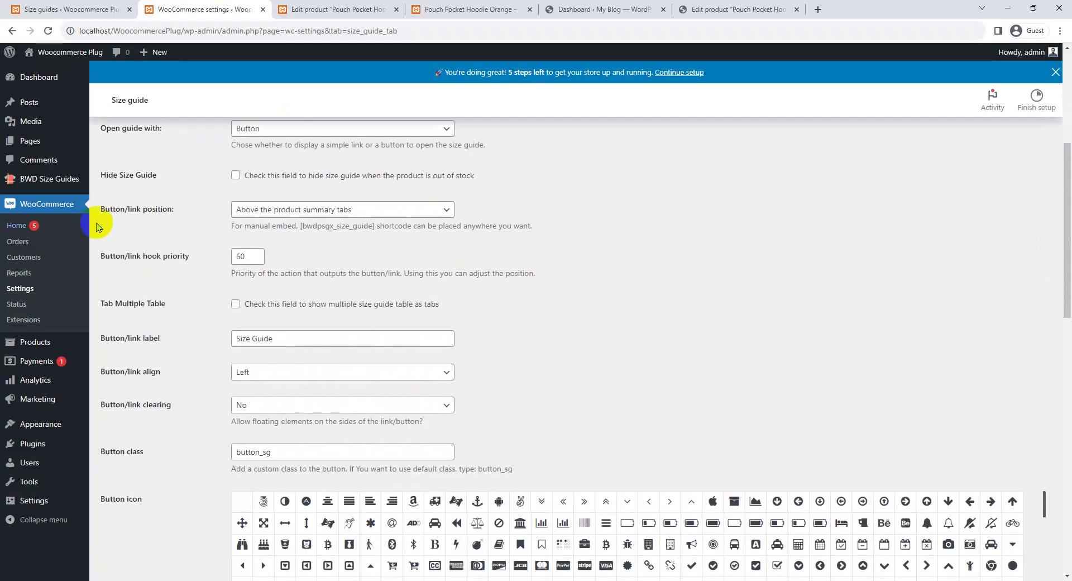
left_click(287, 211)
left_click(291, 225)
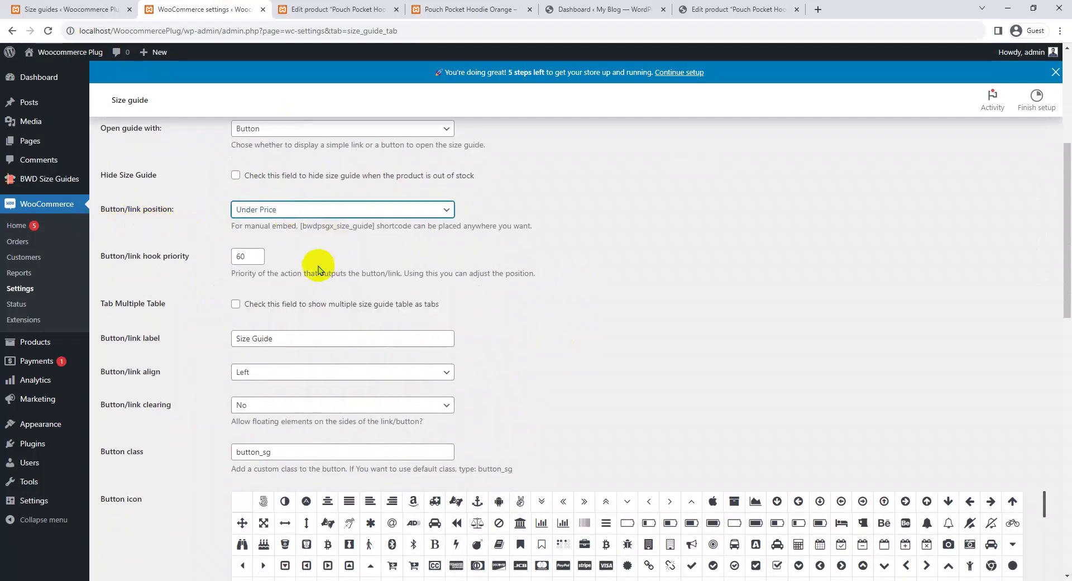
left_click(304, 210)
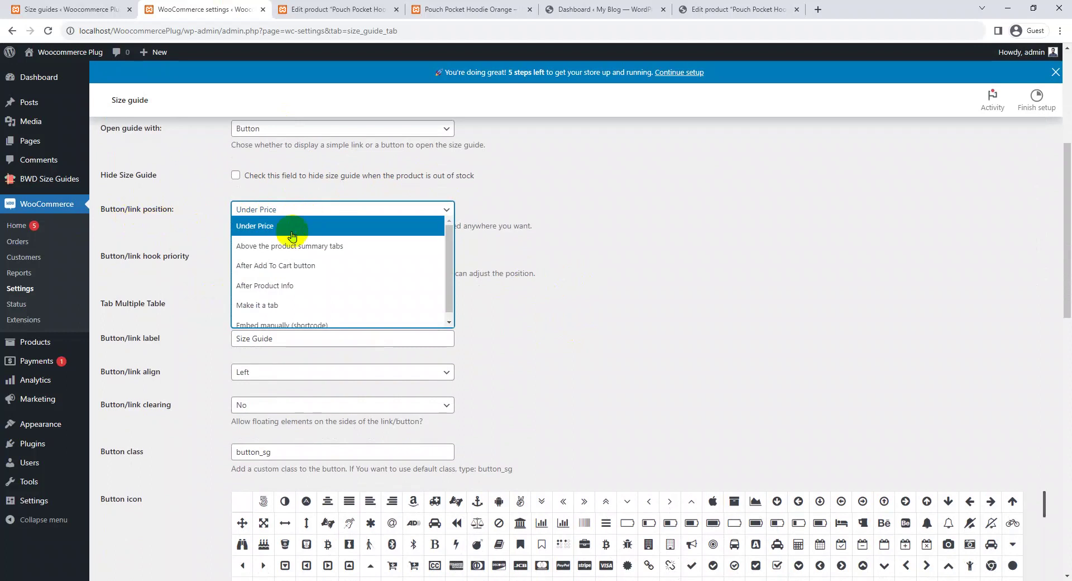
left_click(255, 228)
left_click(294, 211)
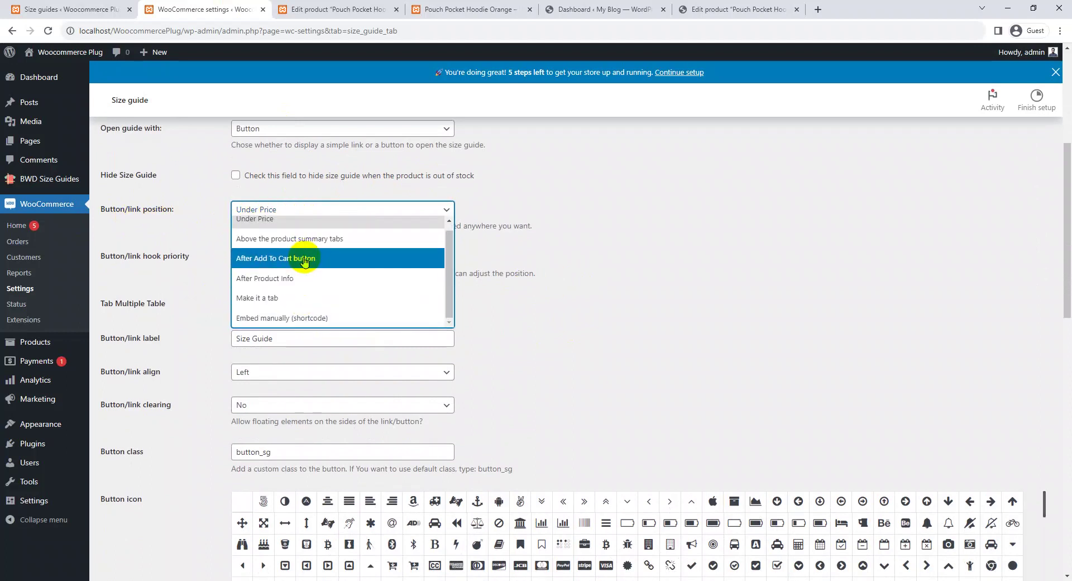
left_click(279, 225)
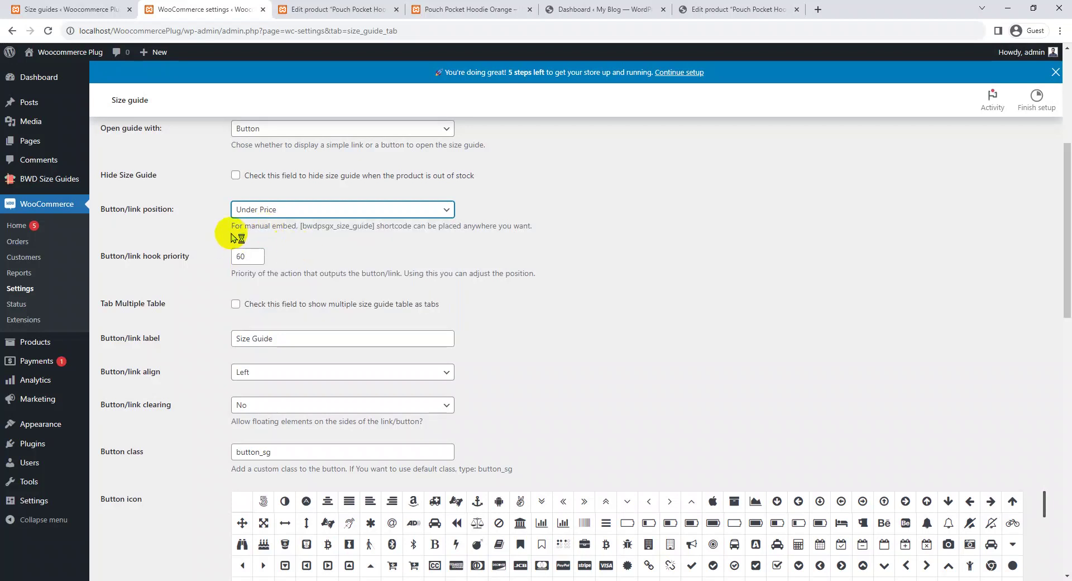
scroll(562, 250, "down", 15)
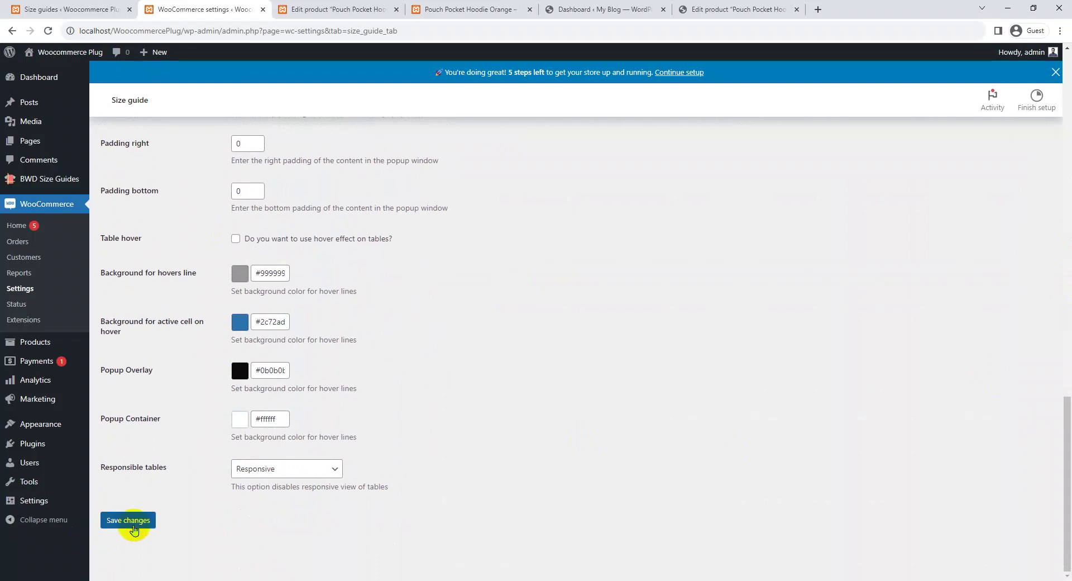
left_click(132, 526)
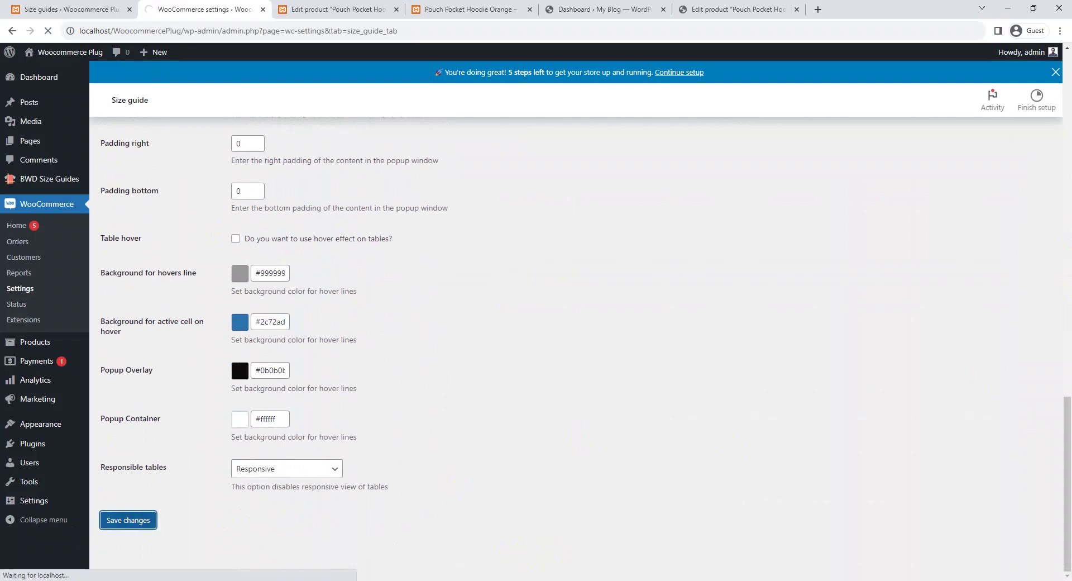
- Check the size guide button's position relative to the price on the hoodie's product page and view its popup
key("ctrl+4")
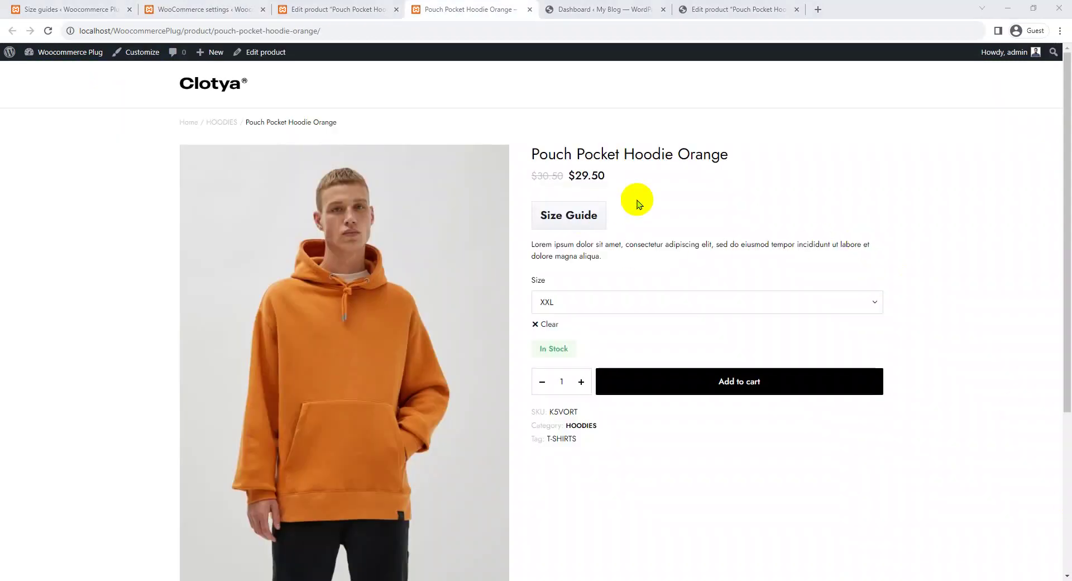
left_click(205, 7)
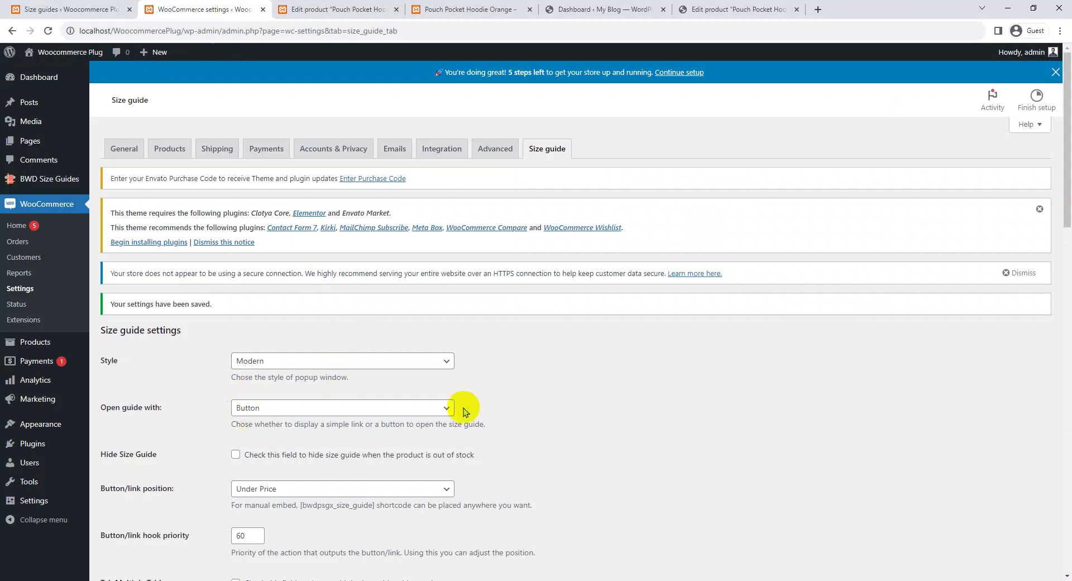
scroll(302, 332, "down", 3)
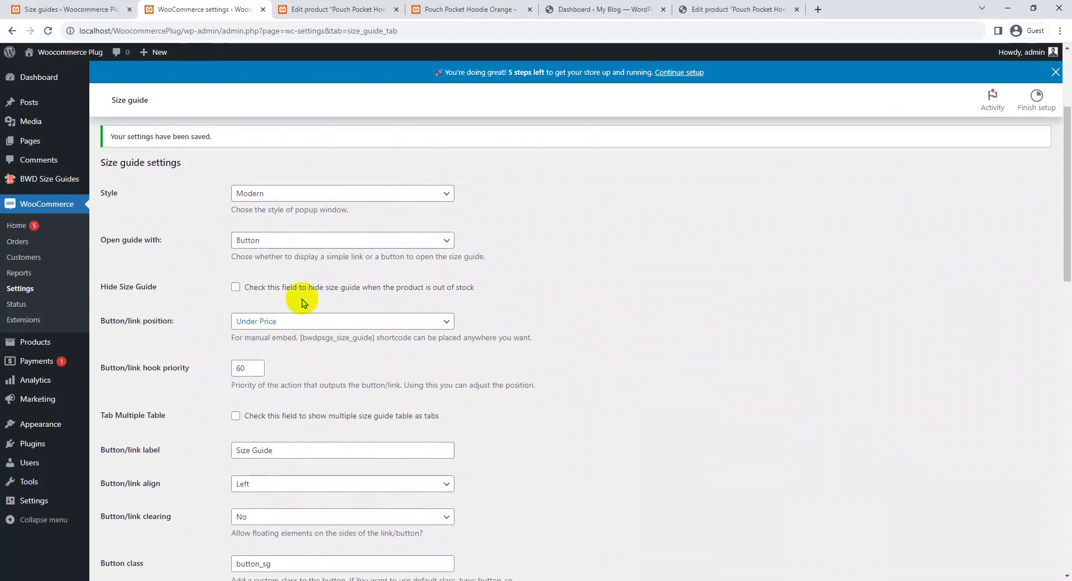
left_click(458, 7)
left_click_drag(614, 175, 536, 167)
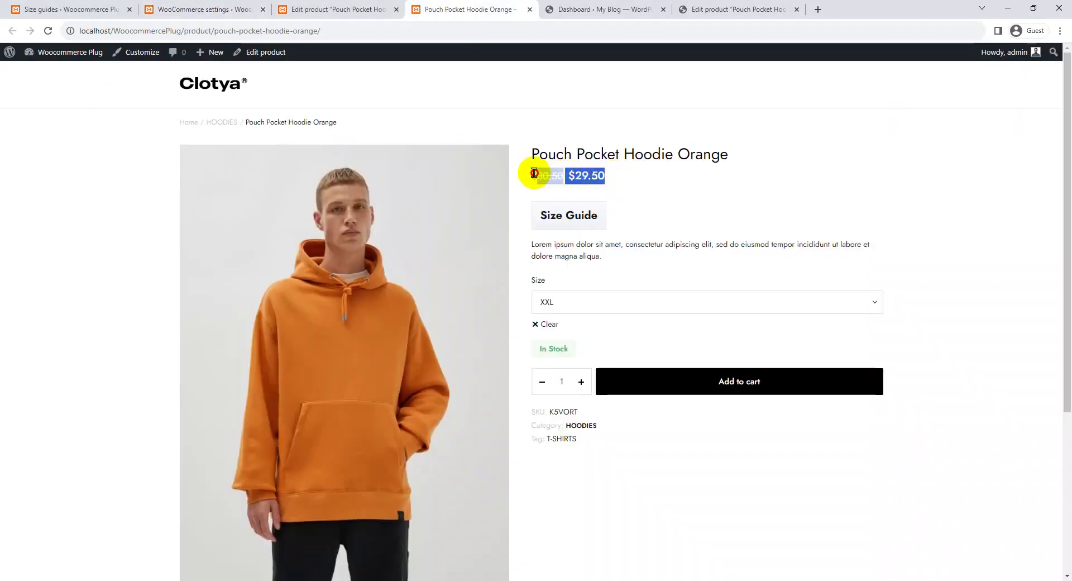
left_click(562, 225)
scroll(627, 292, "down", 3)
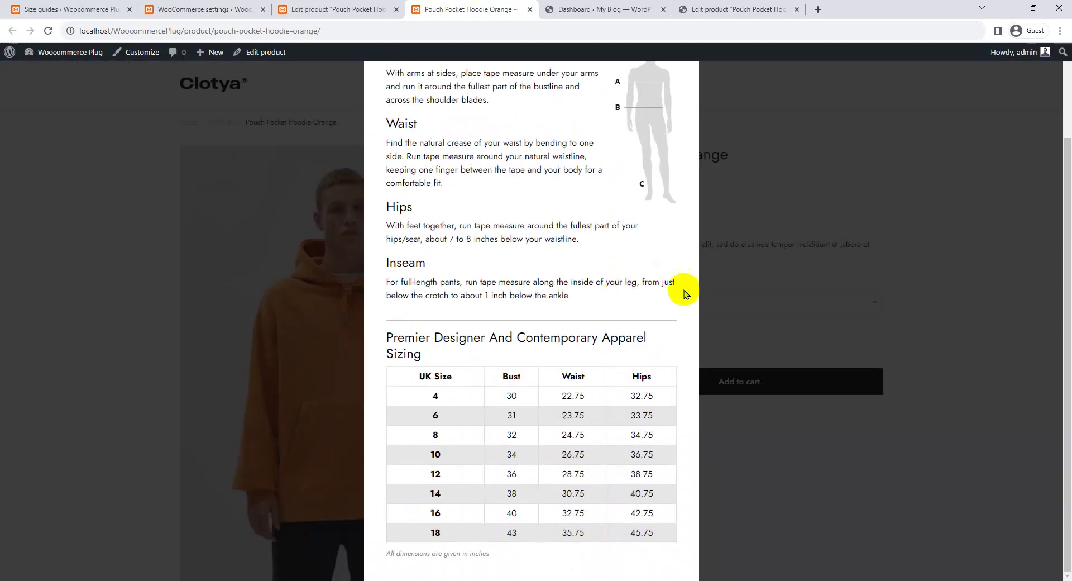
- Close the popup, set the size guide's button/link position to After Add To Cart button in the WooCommerce settings and save the changes
left_click(873, 281)
left_click(218, 6)
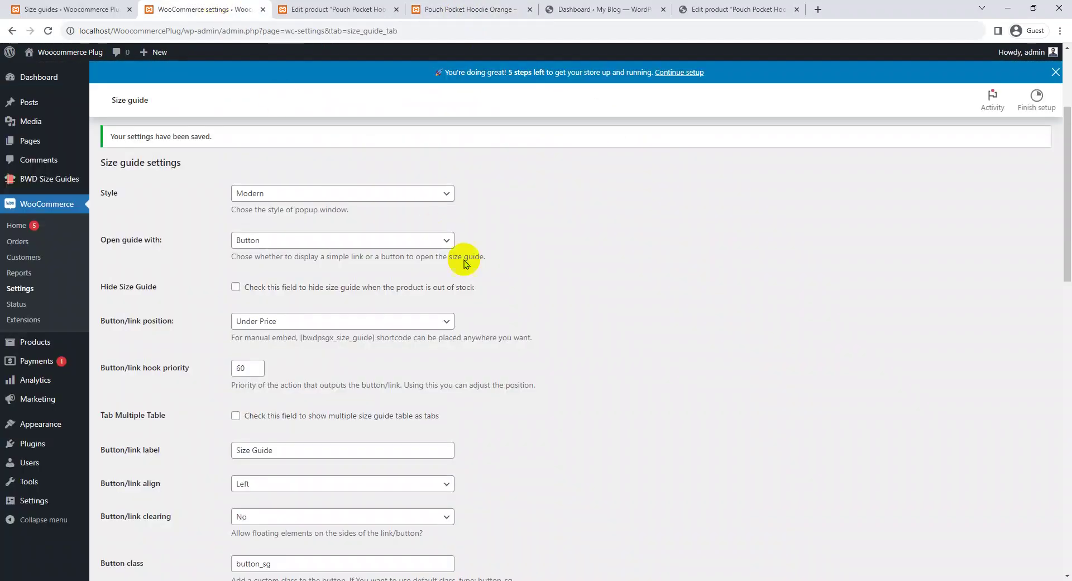
scroll(533, 283, "down", 2)
left_click(429, 210)
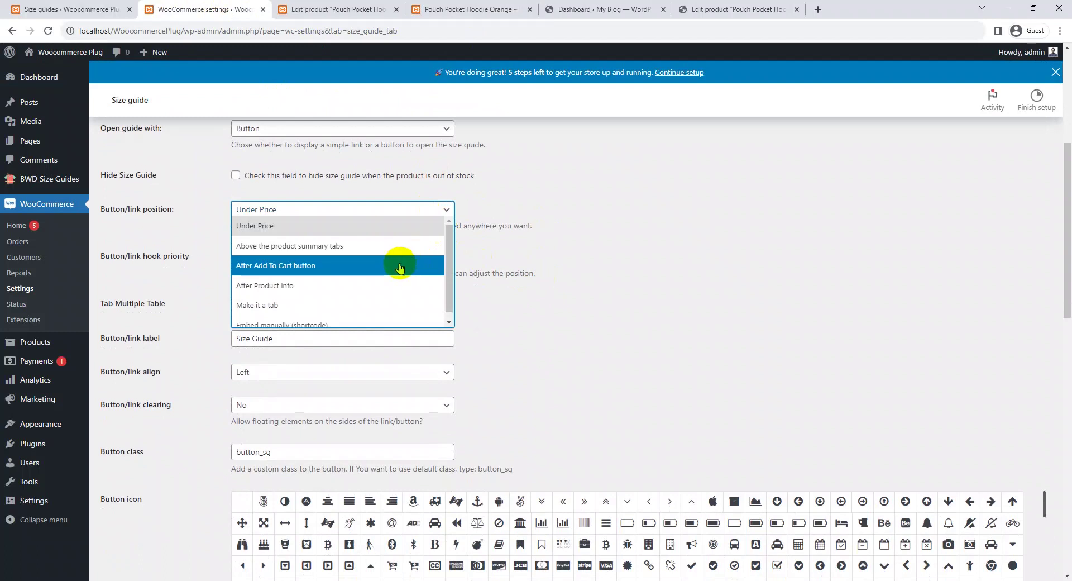
left_click(327, 255)
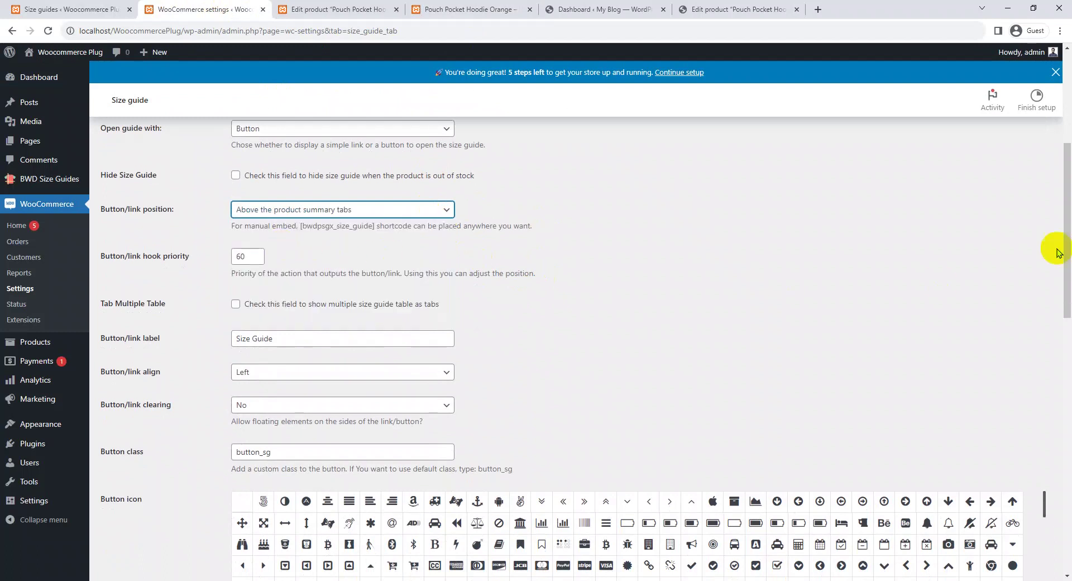
left_click(420, 211)
left_click(418, 222)
left_click(409, 211)
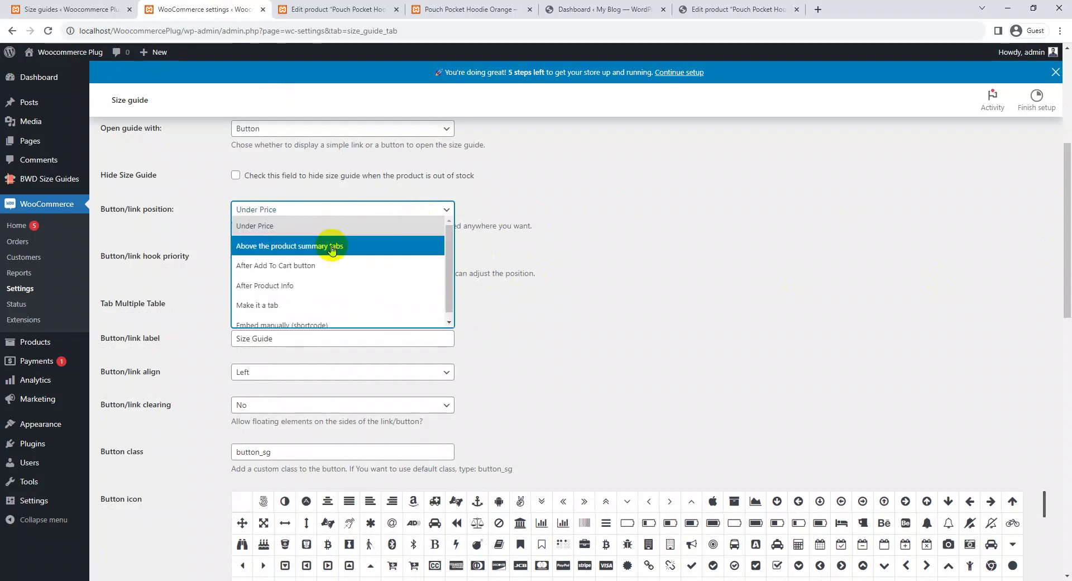
left_click(321, 271)
left_click_drag(1069, 239, 1065, 454)
scroll(729, 469, "down", 3)
left_click(119, 521)
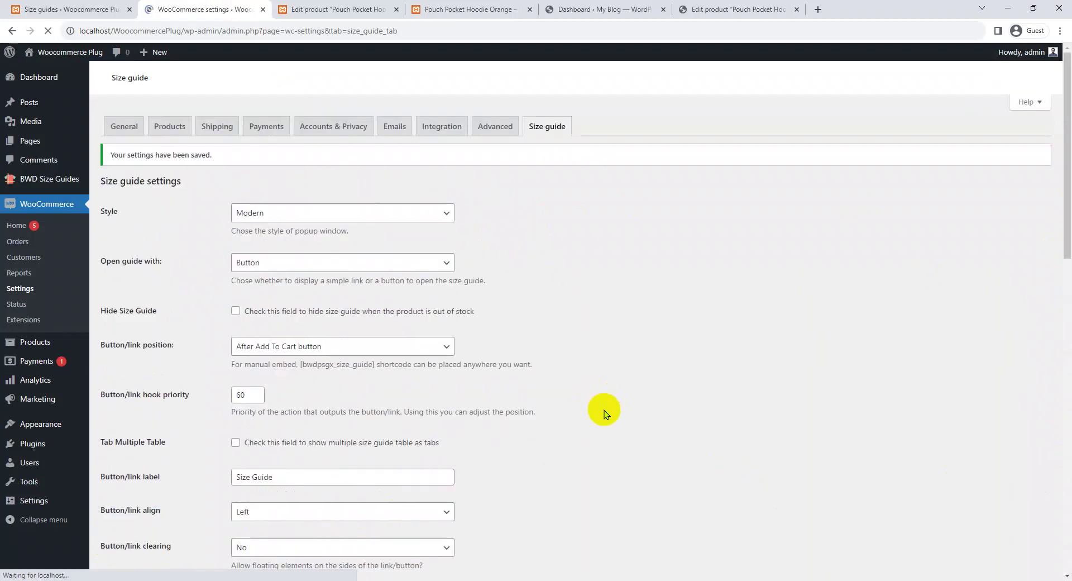
- Check the size guide button beside Add to cart on the hoodie's product page against the position setting and try its popup
key("ctrl+4")
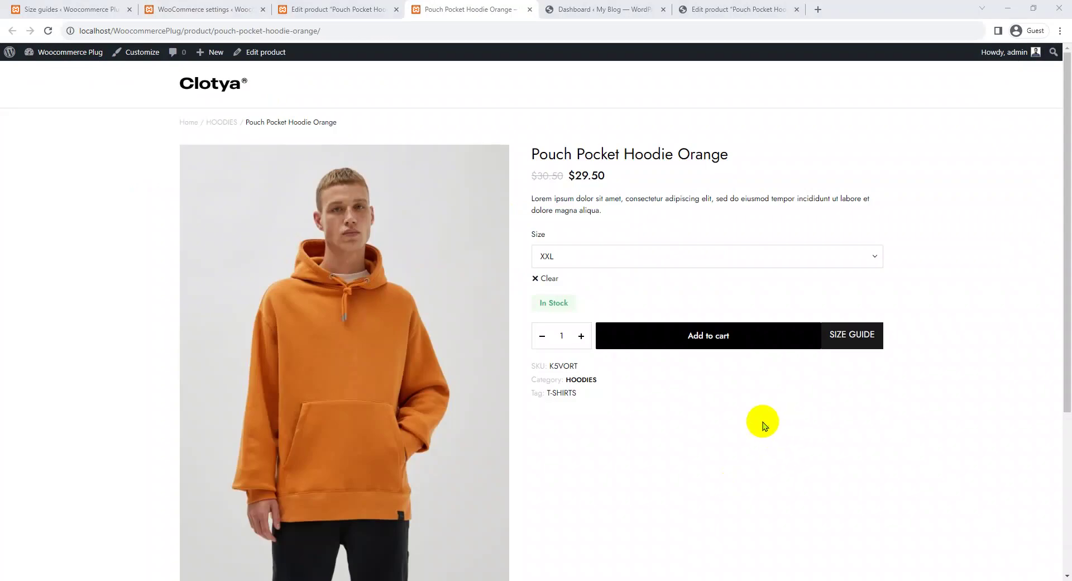
left_click(206, 9)
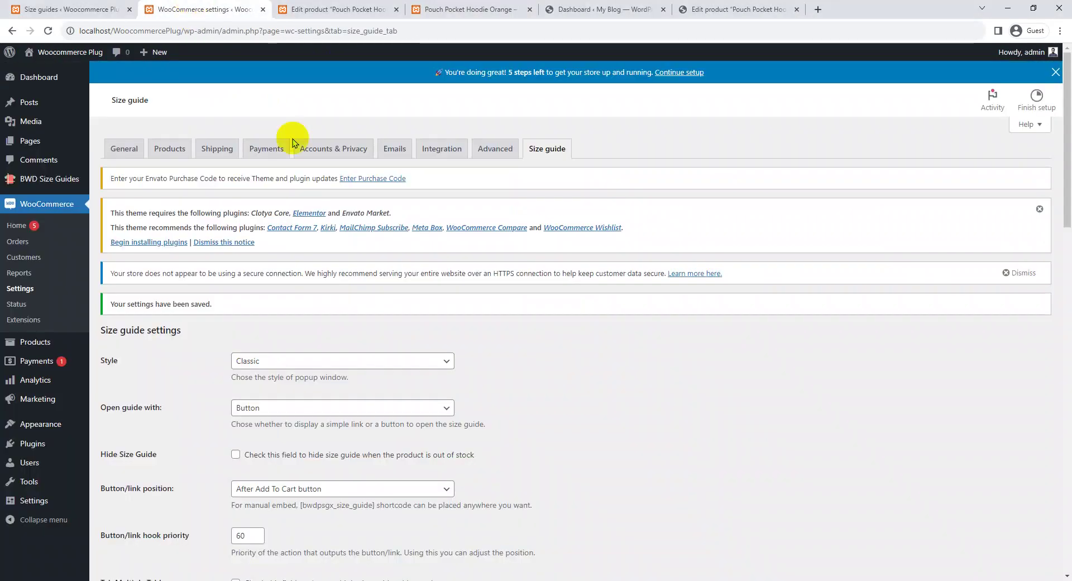
scroll(554, 346, "down", 2)
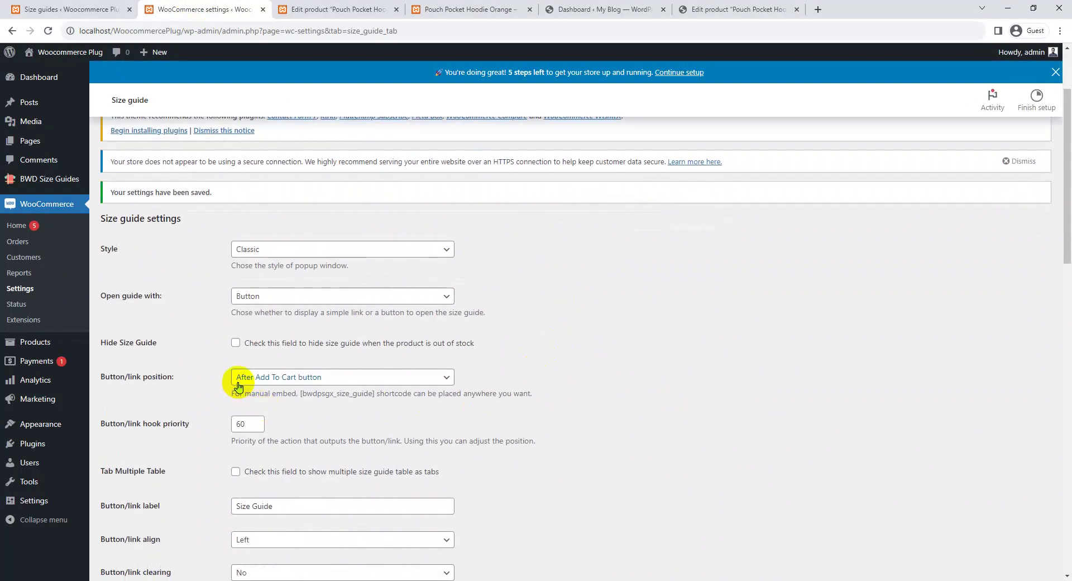
left_click(473, 9)
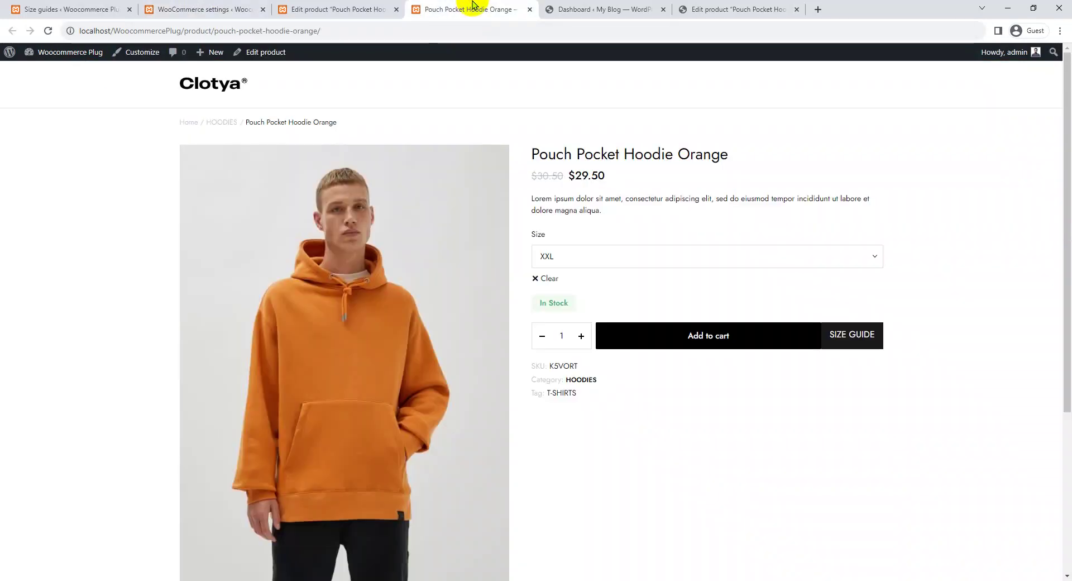
left_click(844, 346)
left_click(881, 430)
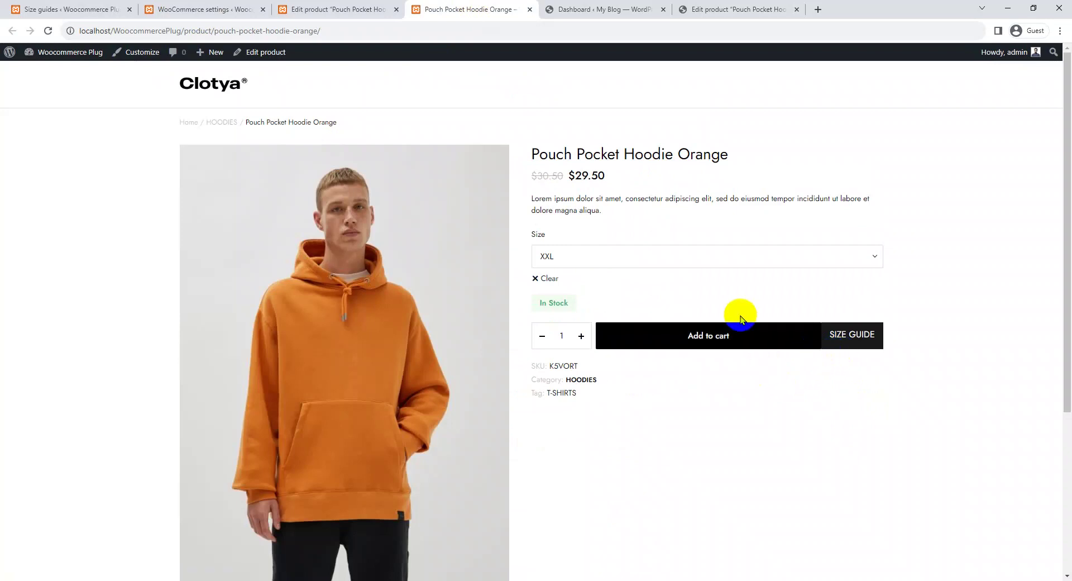
- Set the size guide button's left margin to 10 in the WooCommerce settings and save the changes
left_click(238, 10)
scroll(524, 361, "down", 5)
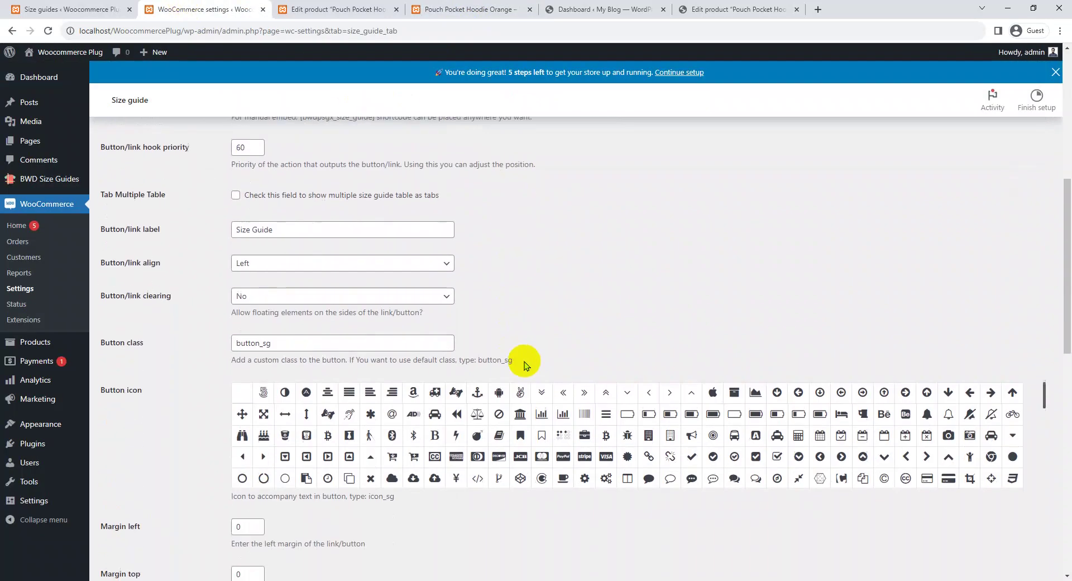
scroll(574, 287, "down", 4)
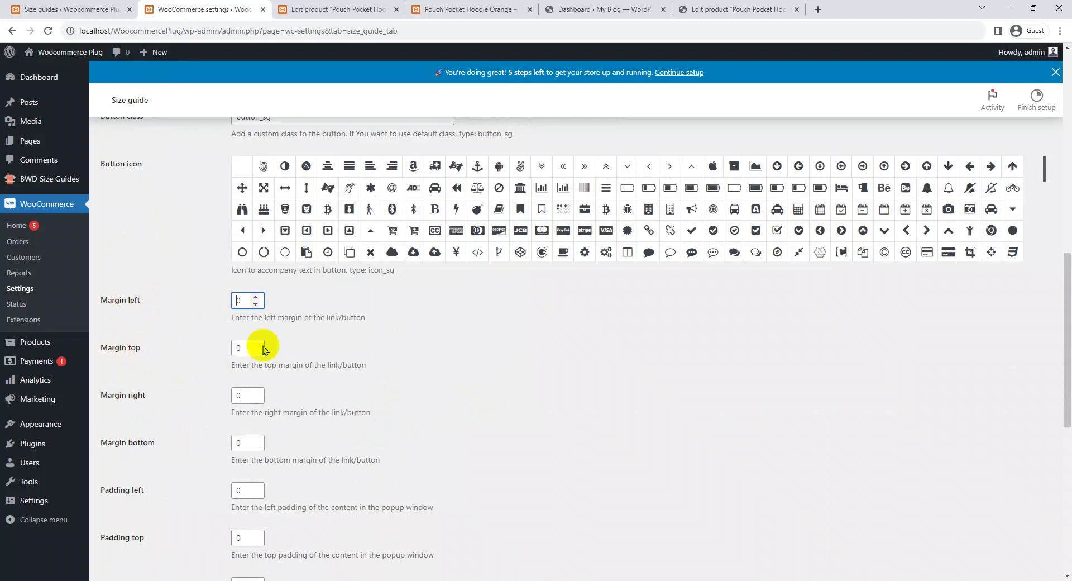
scroll(821, 390, "down", 8)
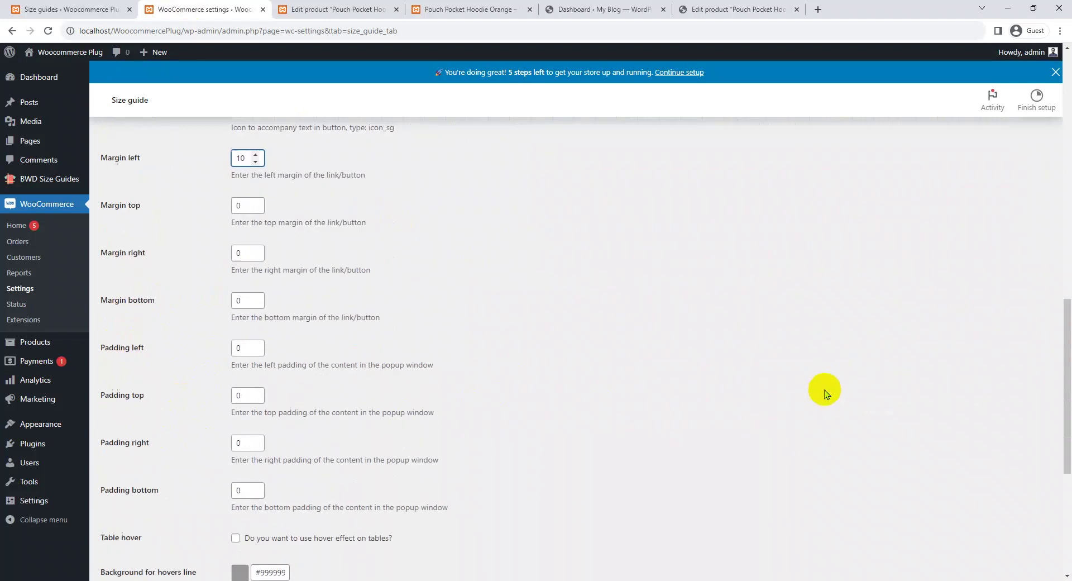
left_click(133, 523)
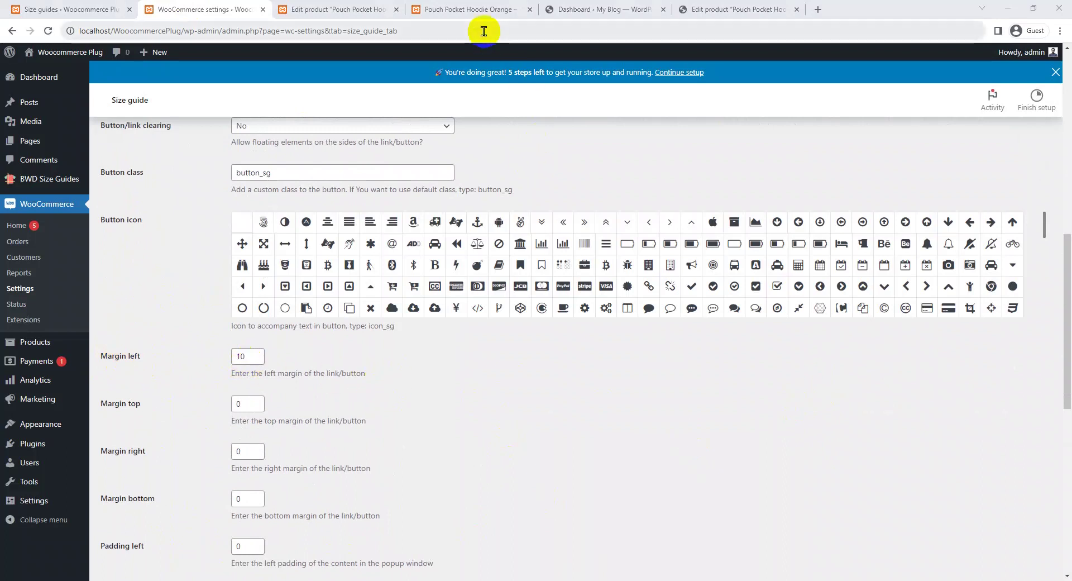
- Check the gap between Add to cart and the size guide button on the hoodie's page, and view the popup's size table
left_click(458, 9)
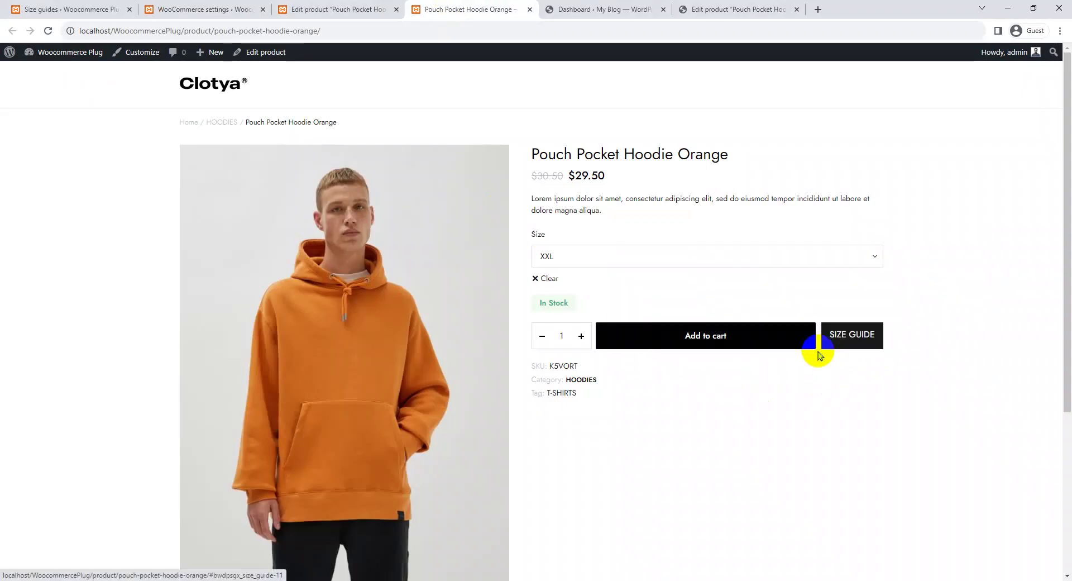
left_click(847, 344)
scroll(770, 407, "down", 4)
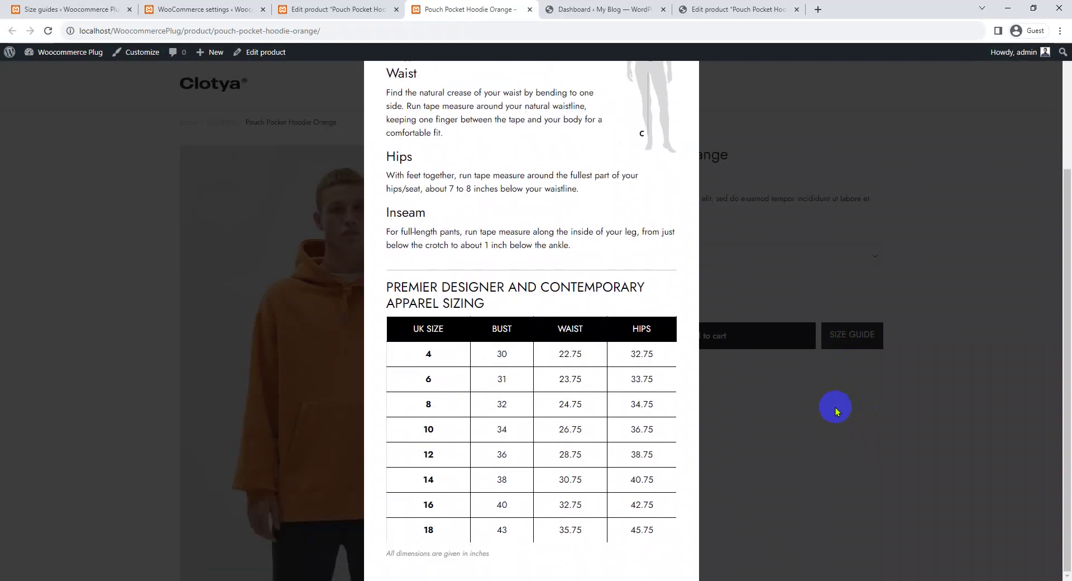
left_click(779, 391)
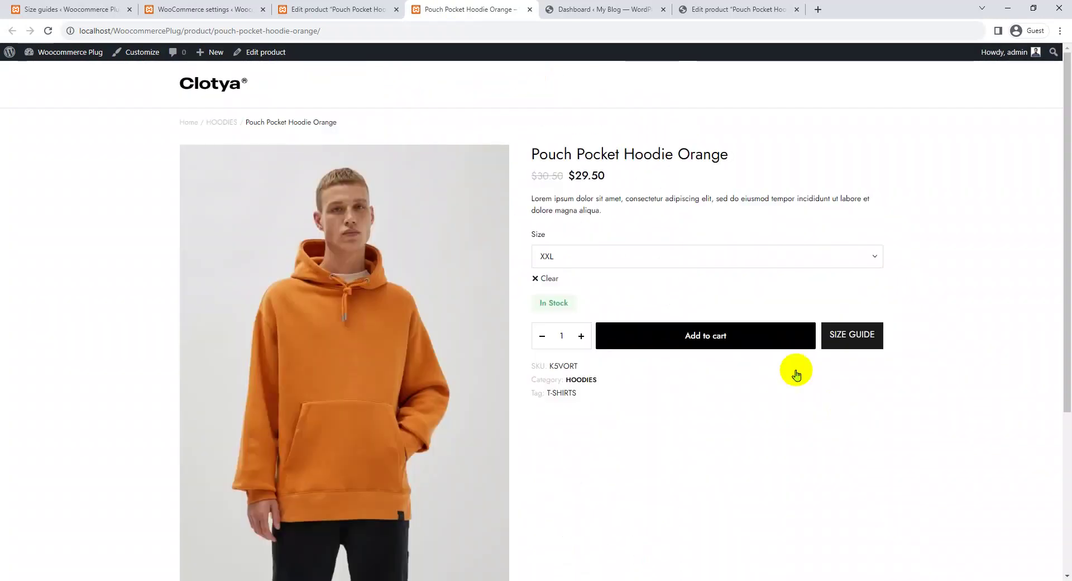
- Set the size guide's button/link position to After Product Info in the WooCommerce settings and save the changes
left_click(219, 7)
scroll(467, 282, "up", 6)
scroll(478, 284, "down", 5)
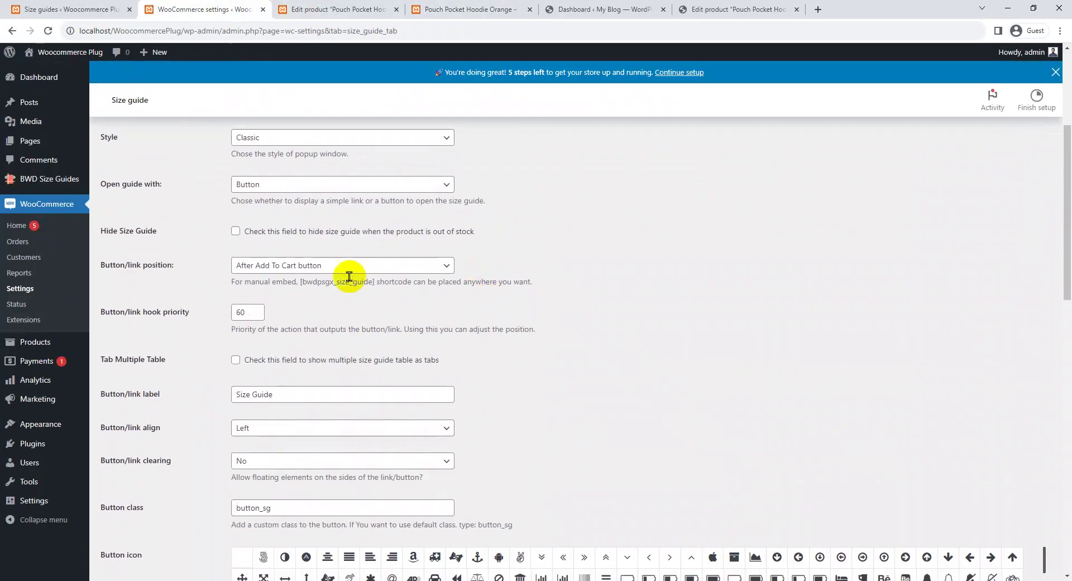
left_click(343, 267)
scroll(249, 341, "down", 1)
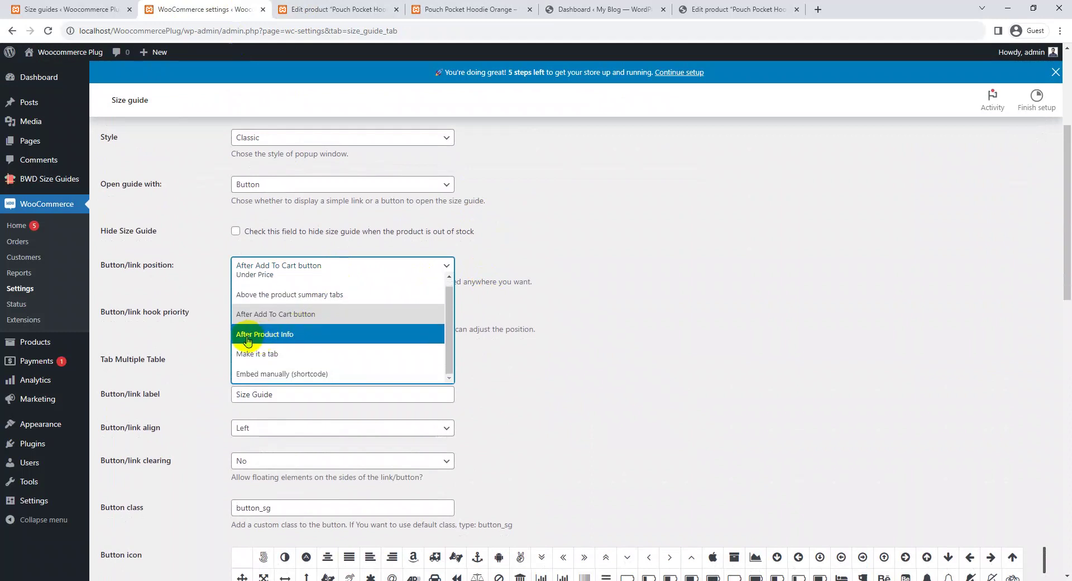
left_click(277, 335)
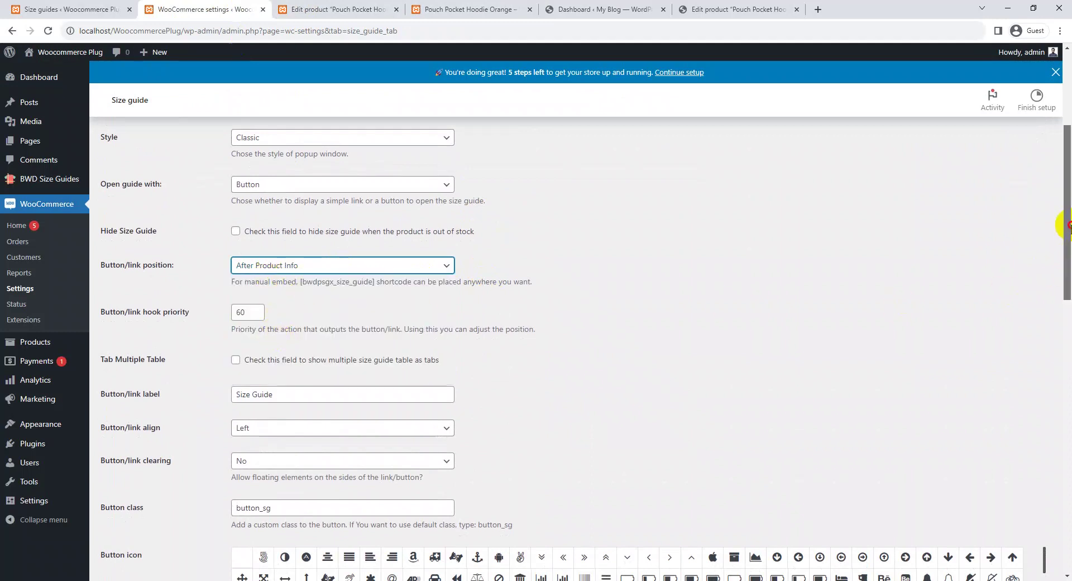
left_click_drag(1063, 227, 1063, 521)
left_click(146, 522)
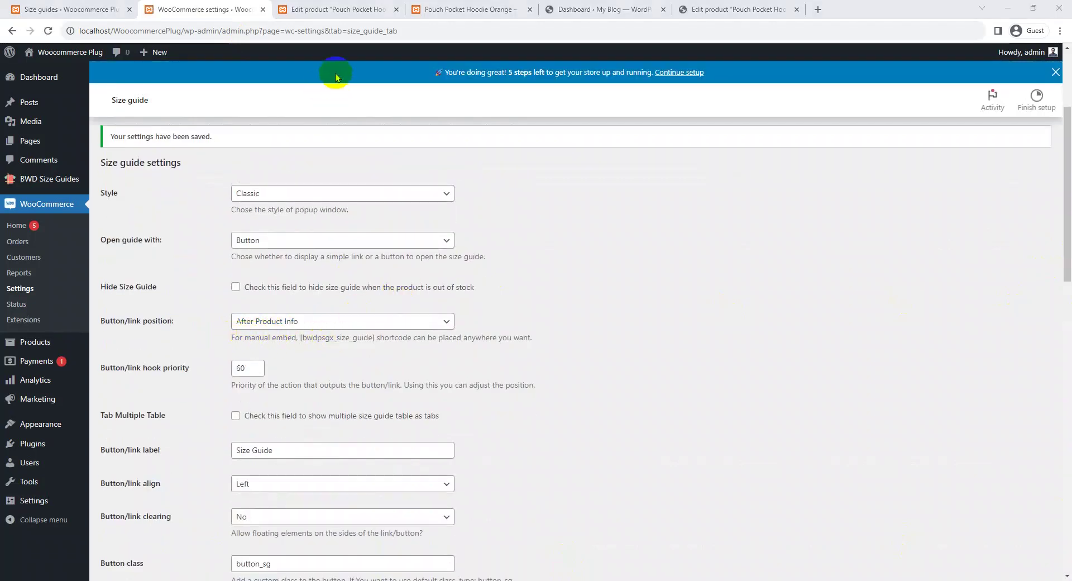
- Check the button on the product page, then set margin left to 0 and margin right and padding right to 10, and save
left_click(427, 5)
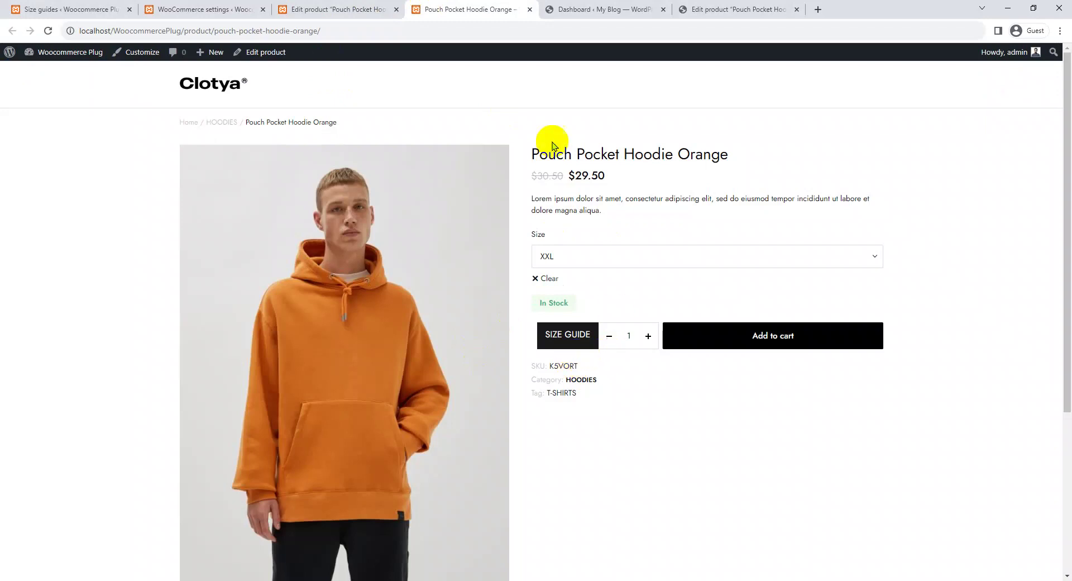
left_click(195, 6)
scroll(394, 430, "down", 10)
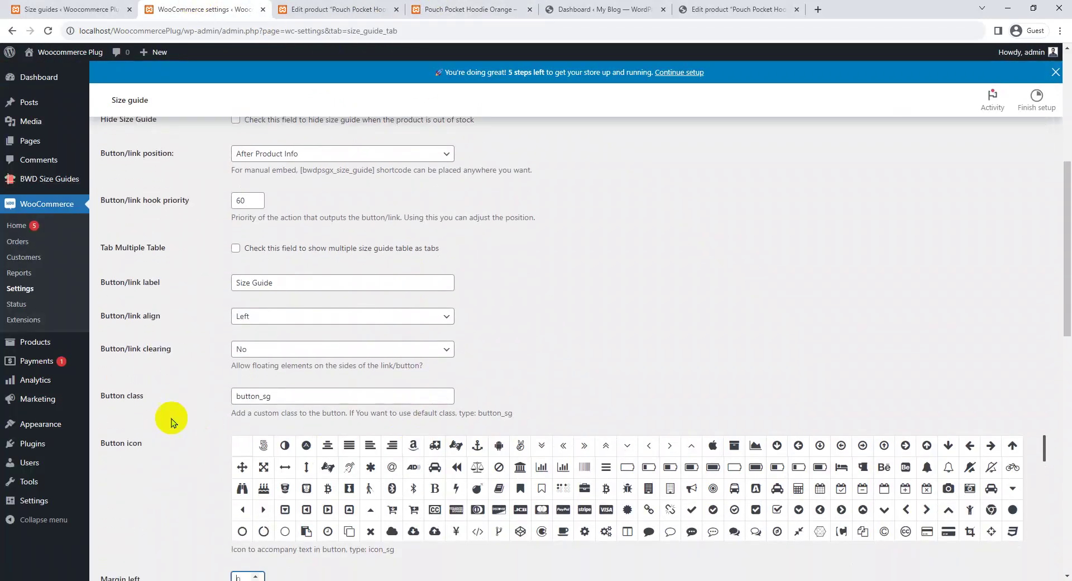
scroll(168, 480, "down", 1)
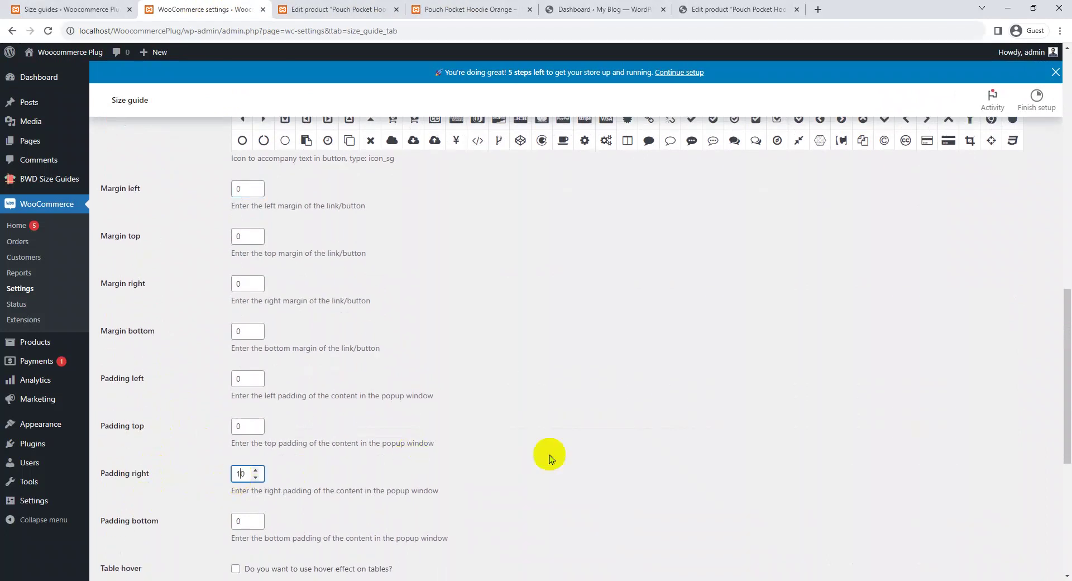
left_click_drag(1065, 290, 1065, 382)
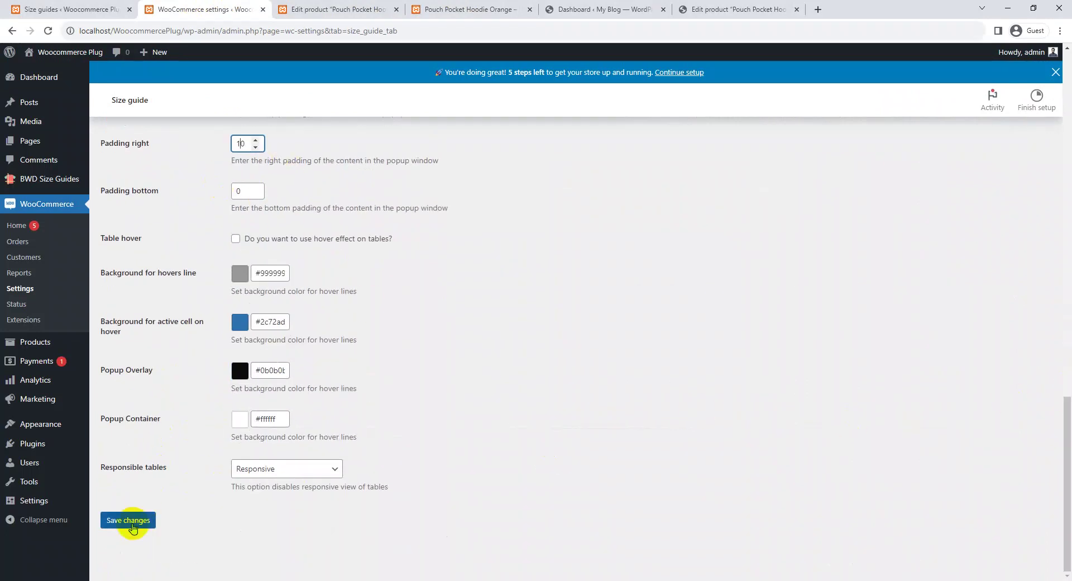
left_click(133, 525)
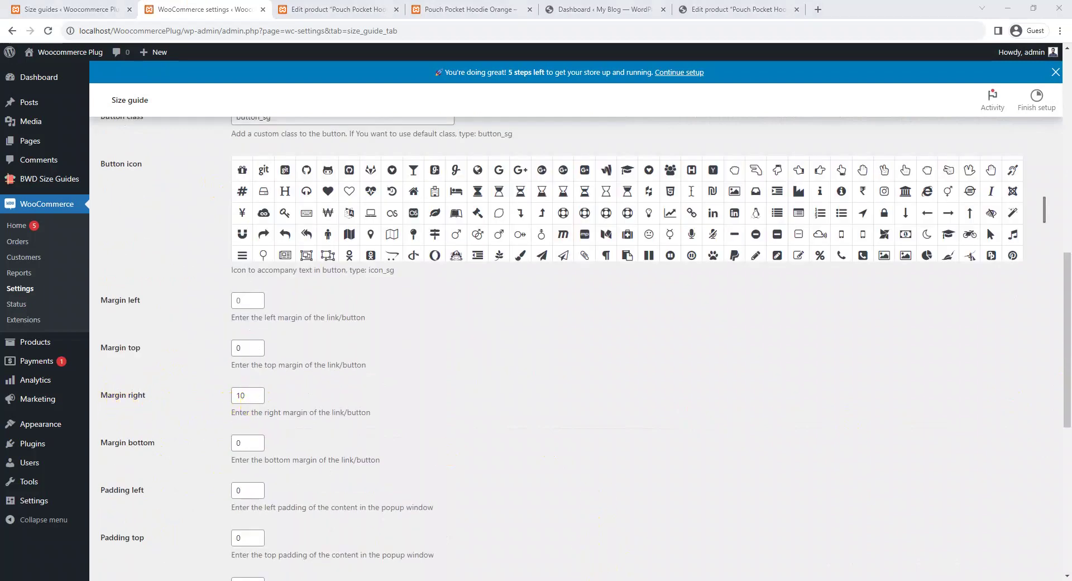
- Check the size guide button's spacing from the quantity field on the hoodie's page, and view its popup down to the size table
left_click(446, 9)
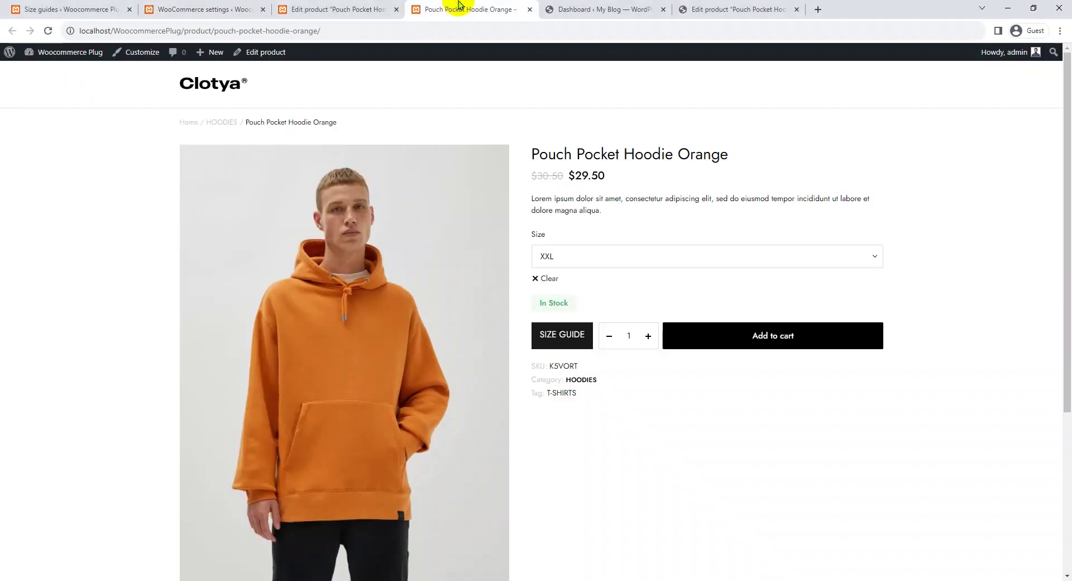
left_click(589, 349)
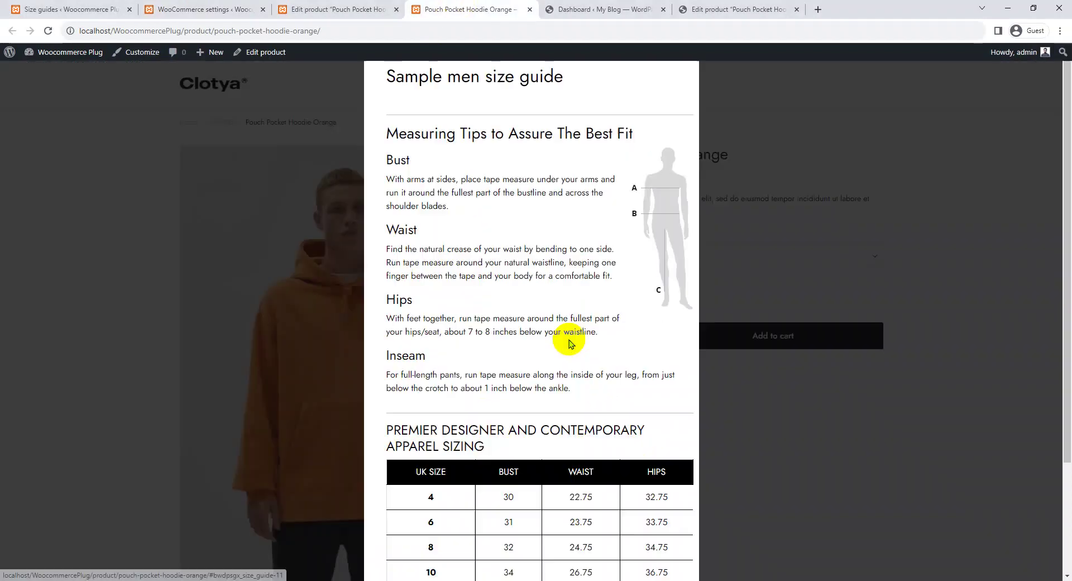
scroll(617, 394, "down", 4)
left_click(801, 428)
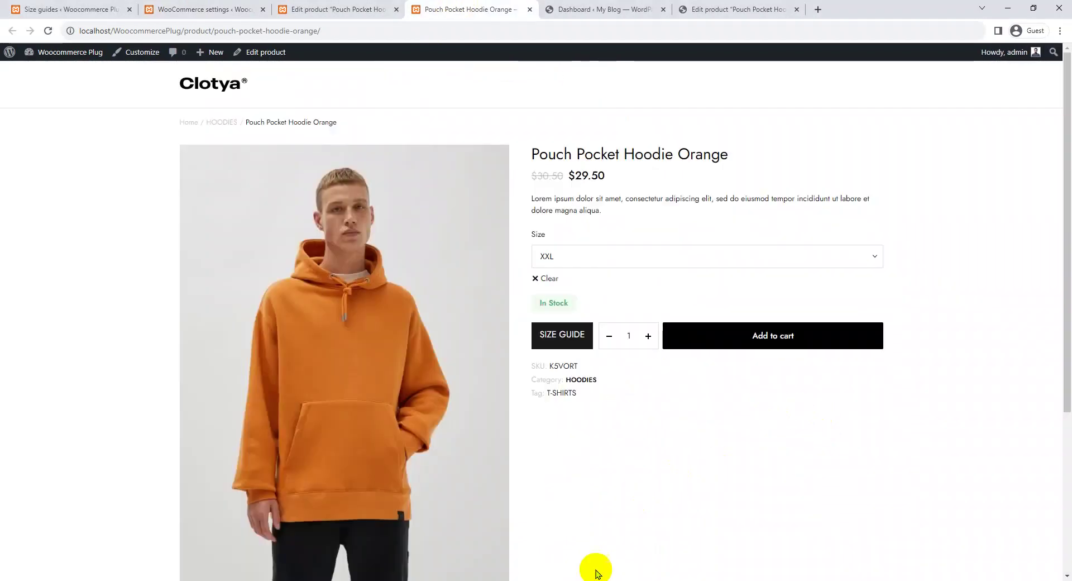
- Review the size guide settings, then inspect the Size Guide button's element on the product page with the developer tools docked below it
left_click(211, 10)
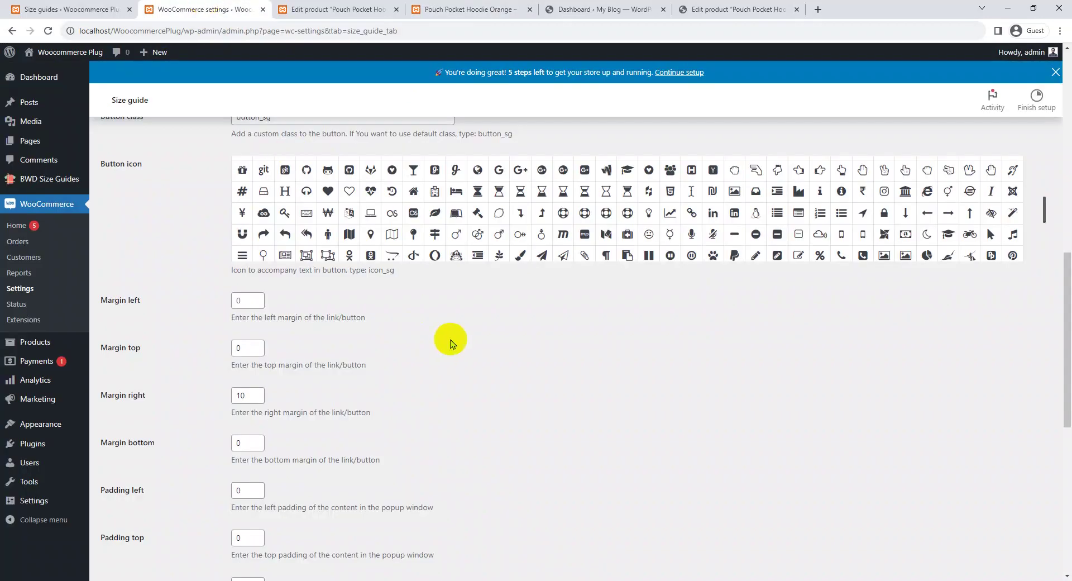
scroll(218, 354, "up", 5)
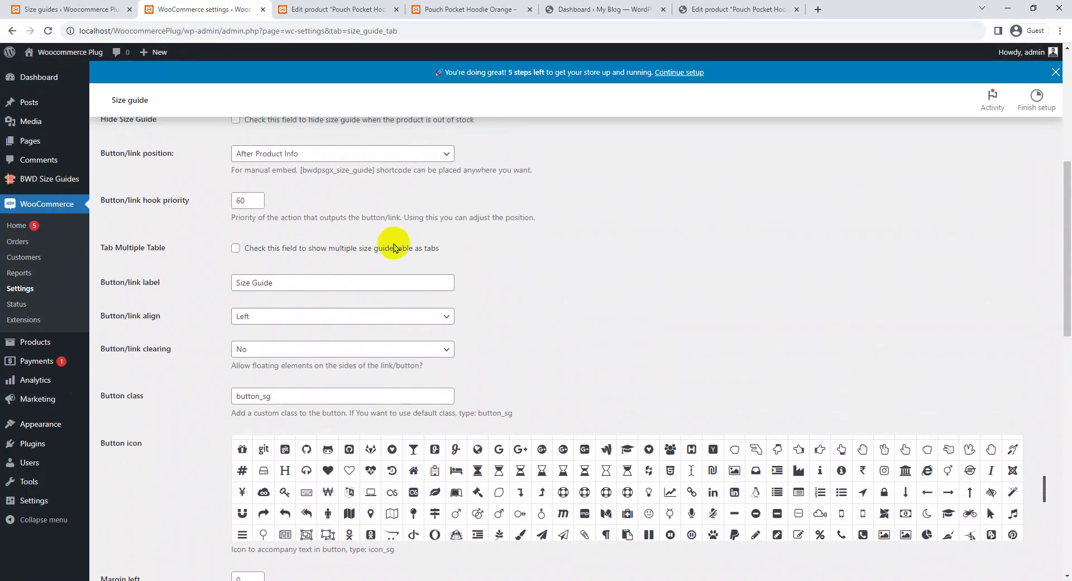
left_click(451, 9)
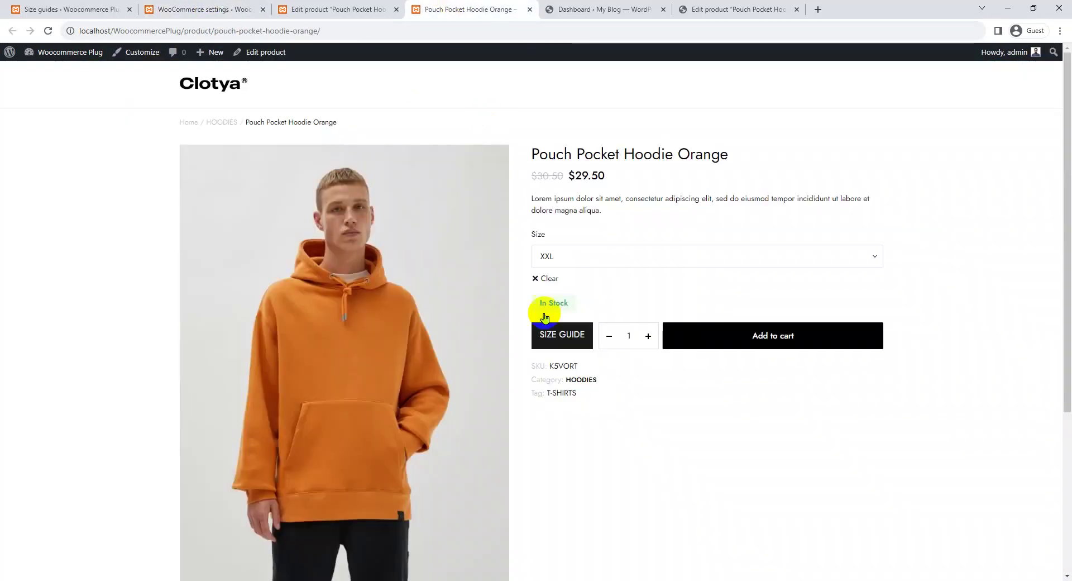
right_click(592, 347)
left_click(617, 427)
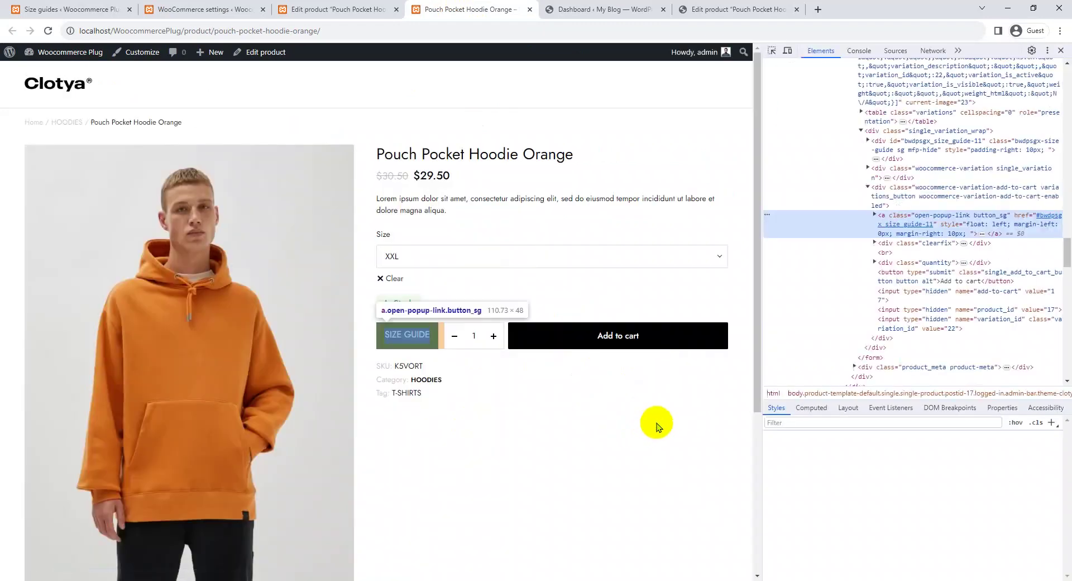
left_click(1048, 50)
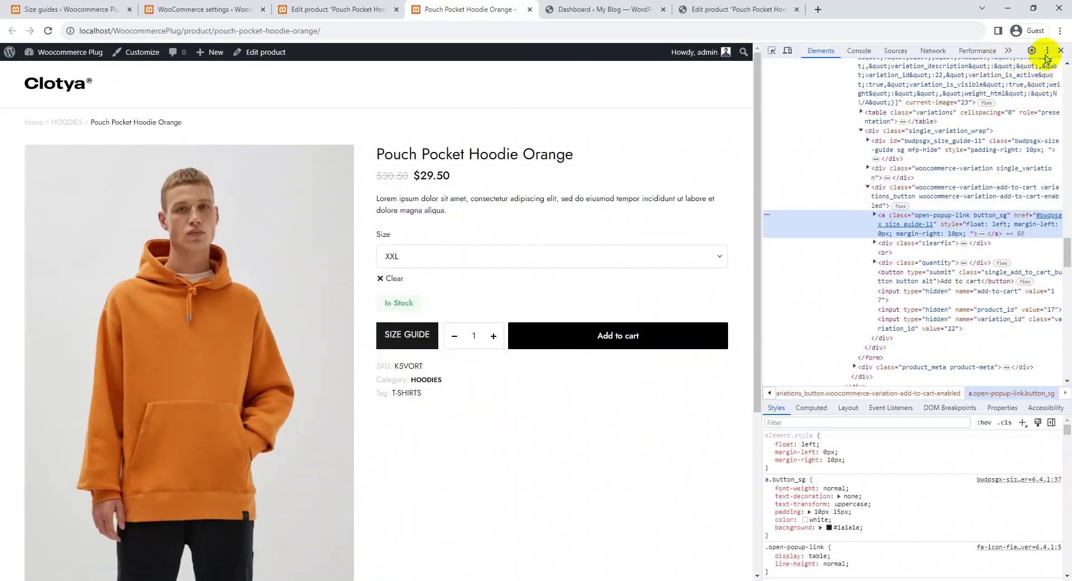
left_click(1042, 70)
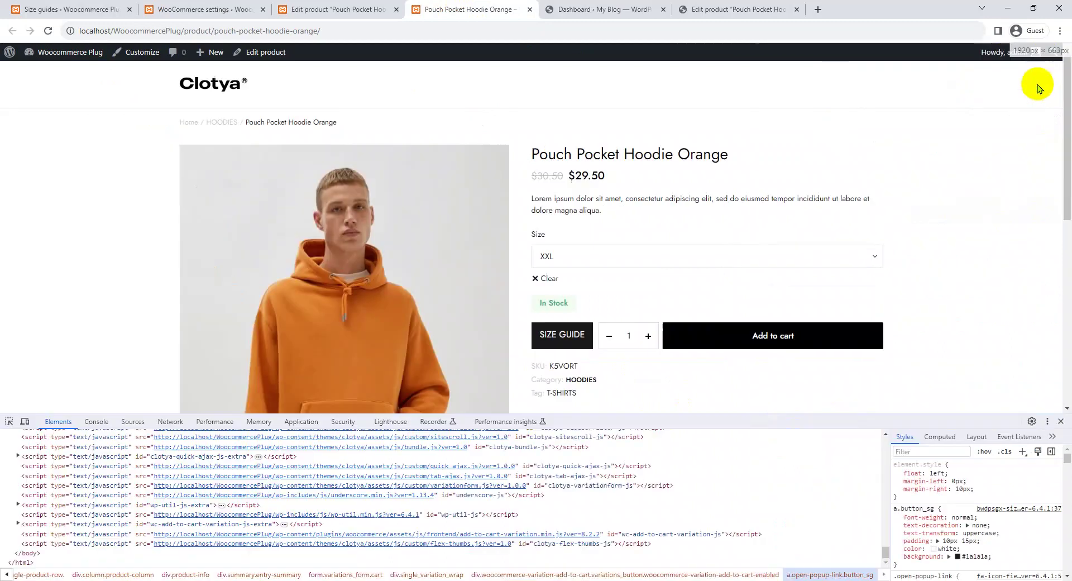
- Inspect the container around the Size Guide and Add to cart buttons and switch off its display: flex rule
left_click(10, 423)
left_click(595, 330)
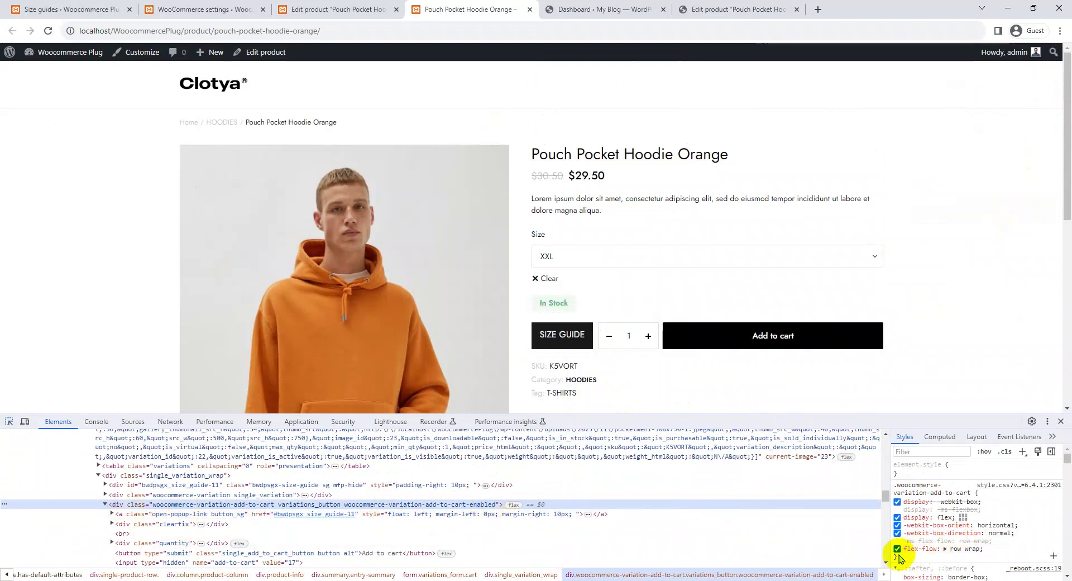
left_click(898, 502)
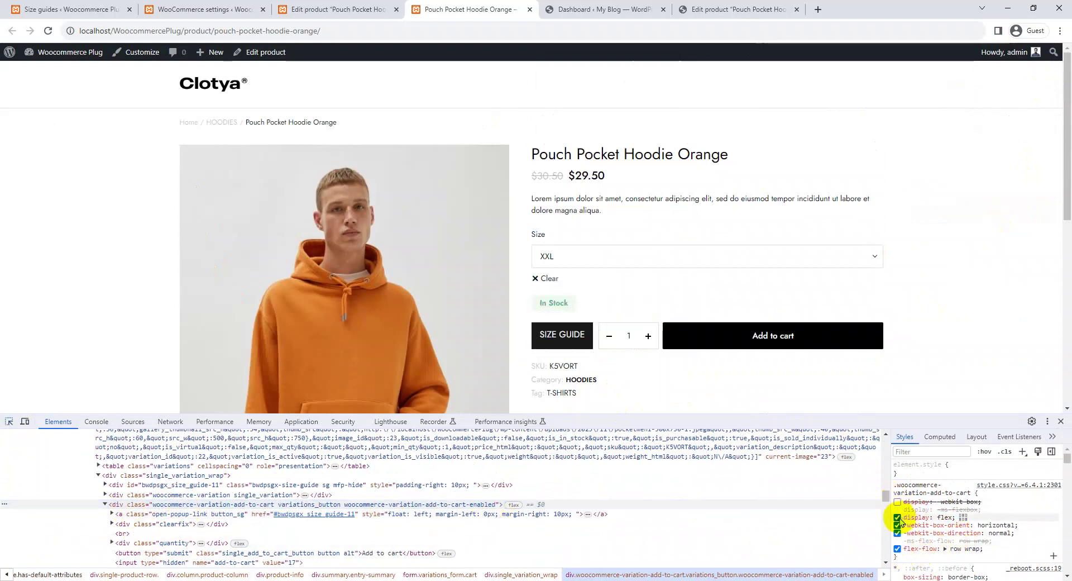
left_click(898, 517)
scroll(737, 300, "down", 1)
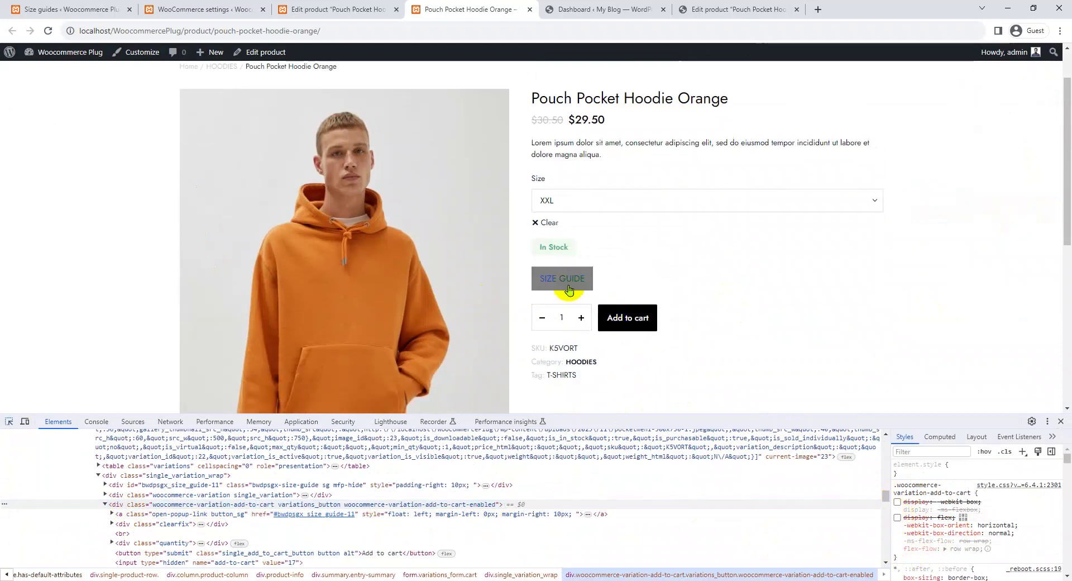
- Check the button/link position setting, then re-enable display: flex on the product page's add-to-cart container
left_click(211, 17)
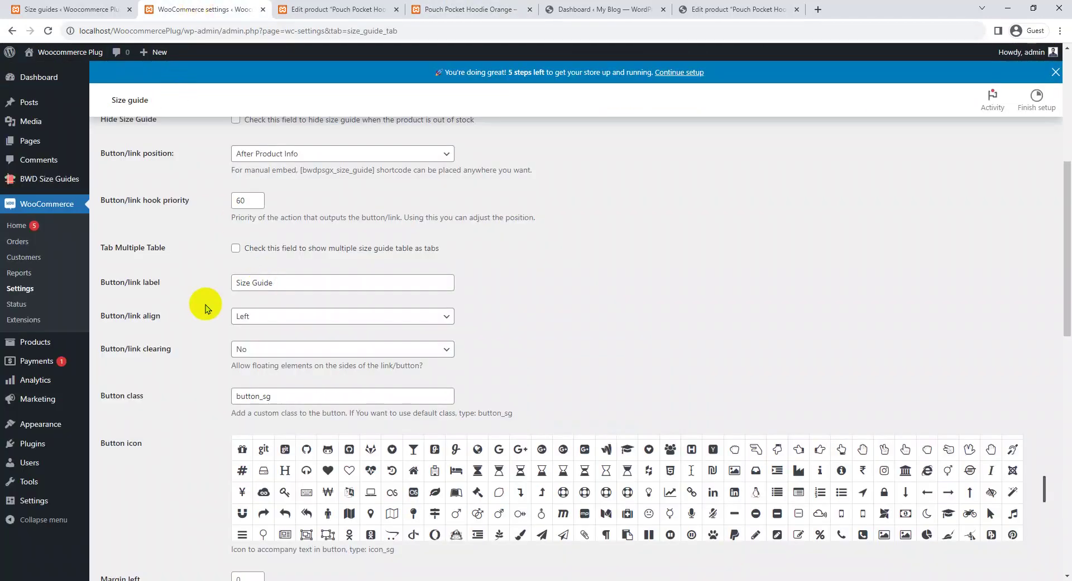
scroll(205, 282, "up", 1)
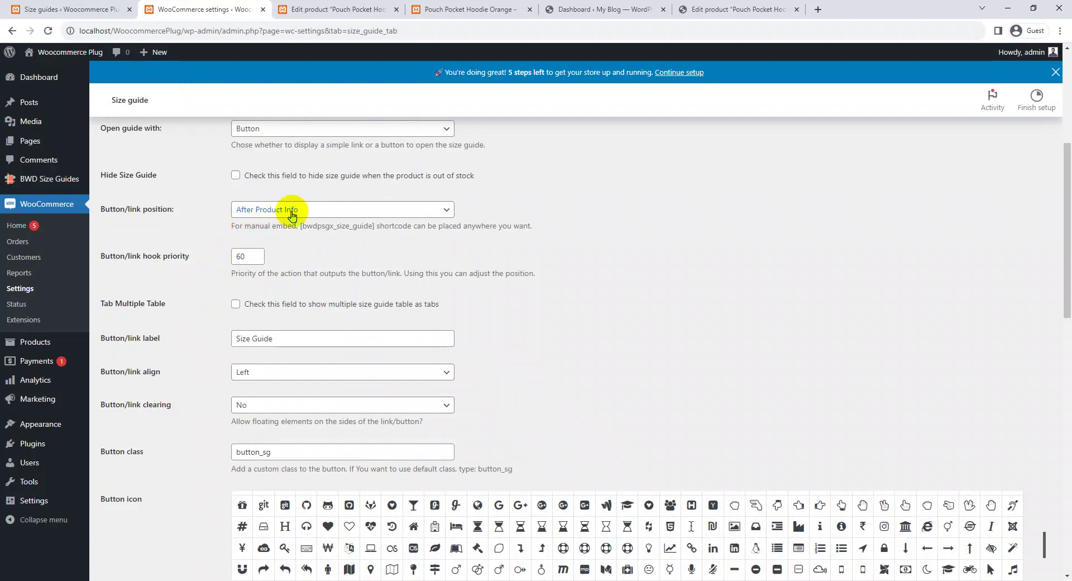
left_click(474, 9)
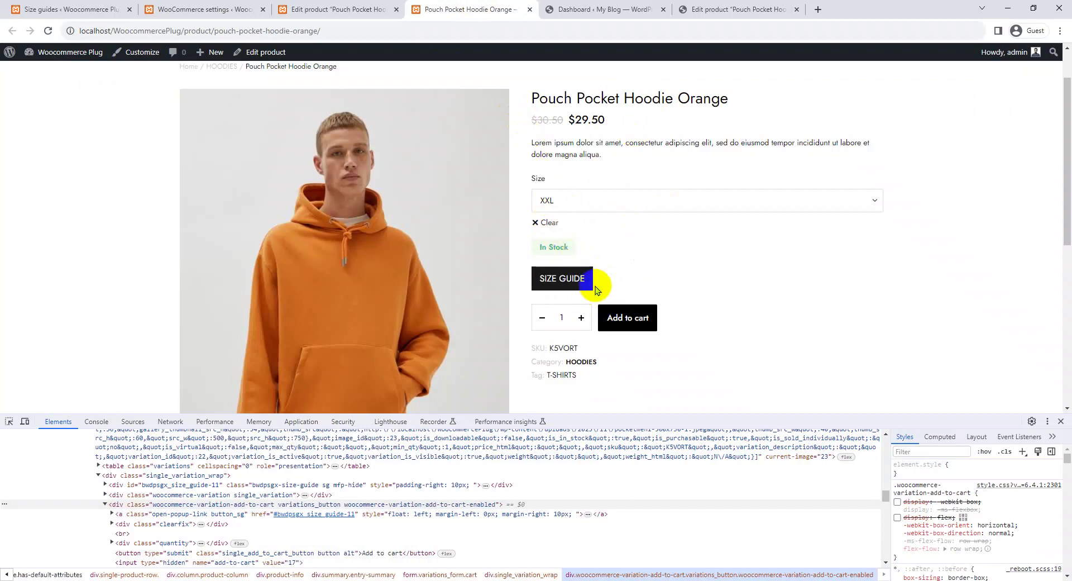
left_click(898, 517)
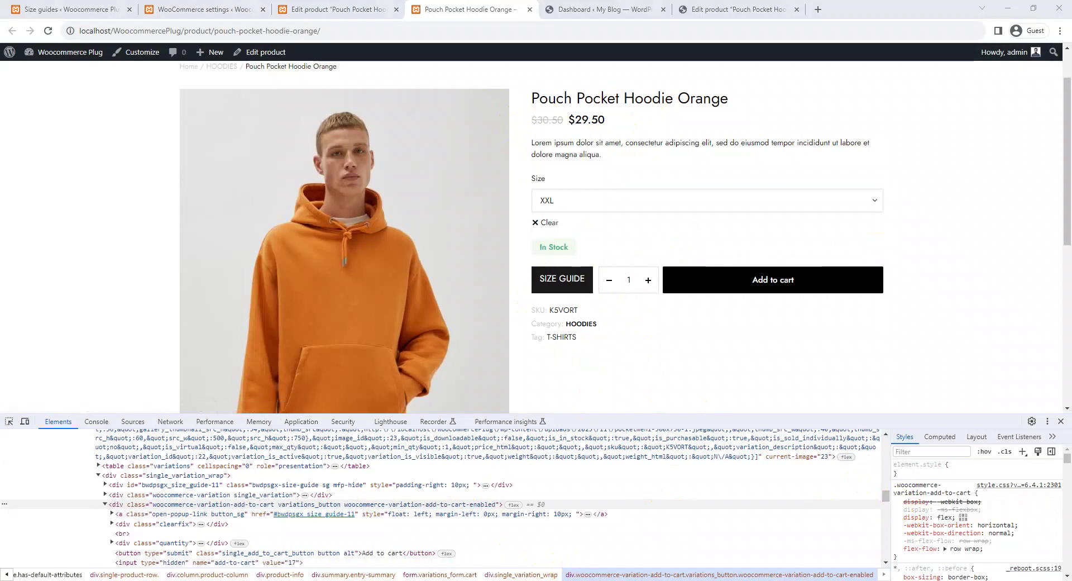
- Set the size guide's button/link position to Make it a tab and save the changes
key("ctrl+2")
left_click(366, 216)
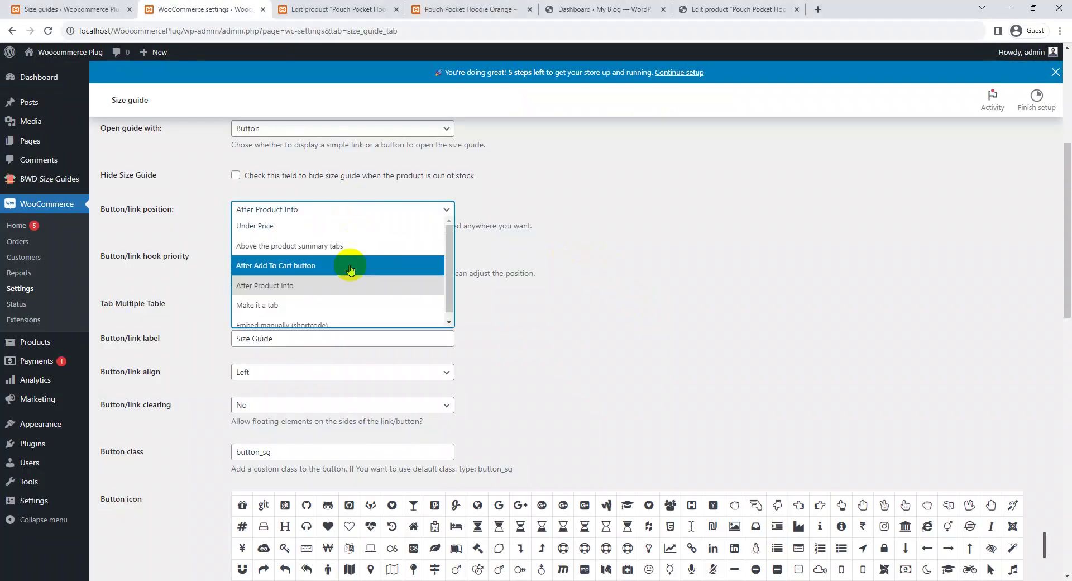
left_click(273, 301)
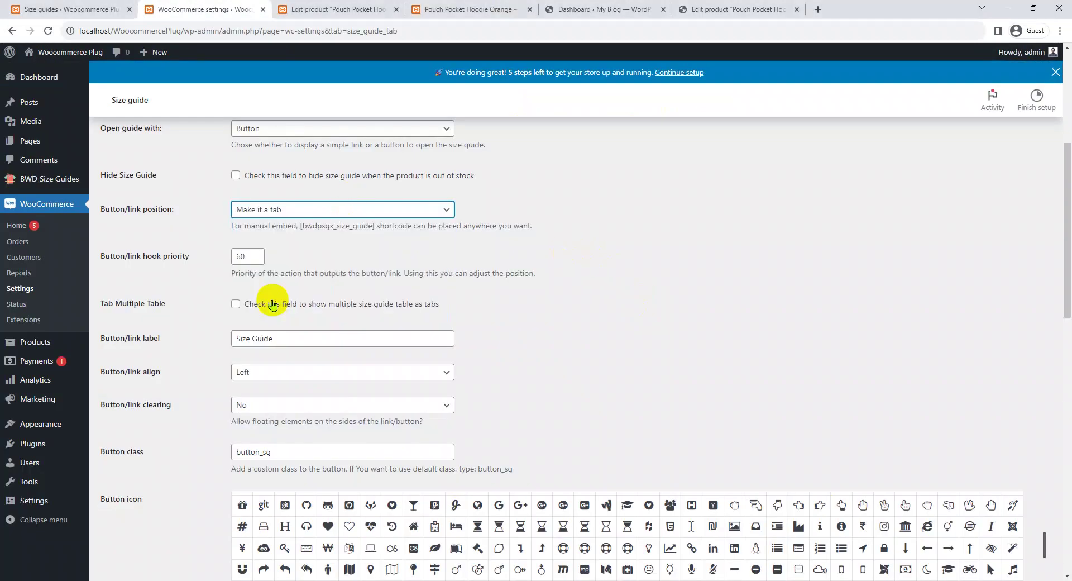
scroll(604, 283, "down", 15)
left_click(151, 519)
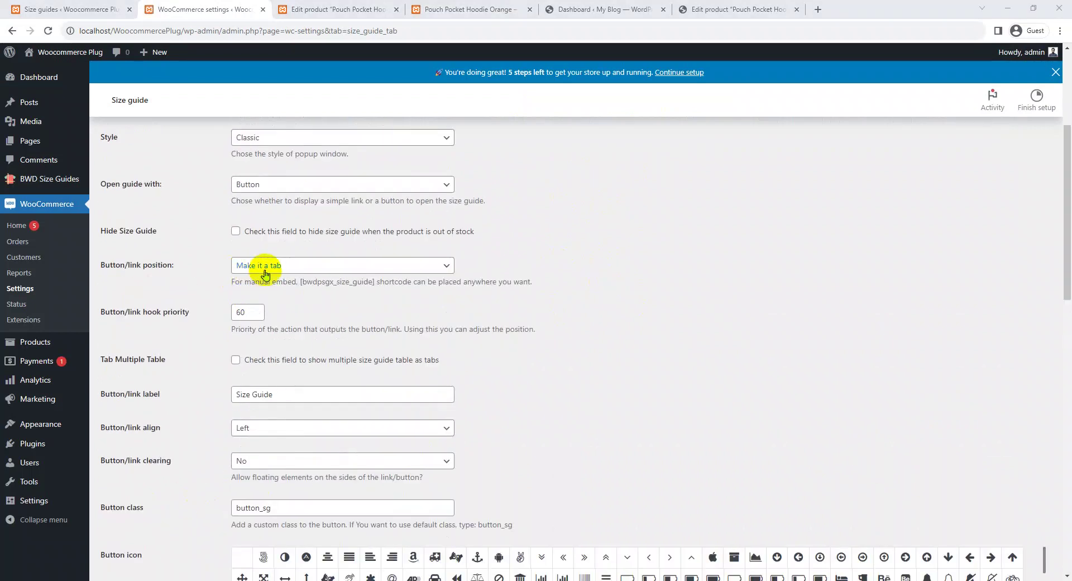
- View the tabs below the hoodie on its product page and examine the Size Guide tab down to the size table
left_click(471, 10)
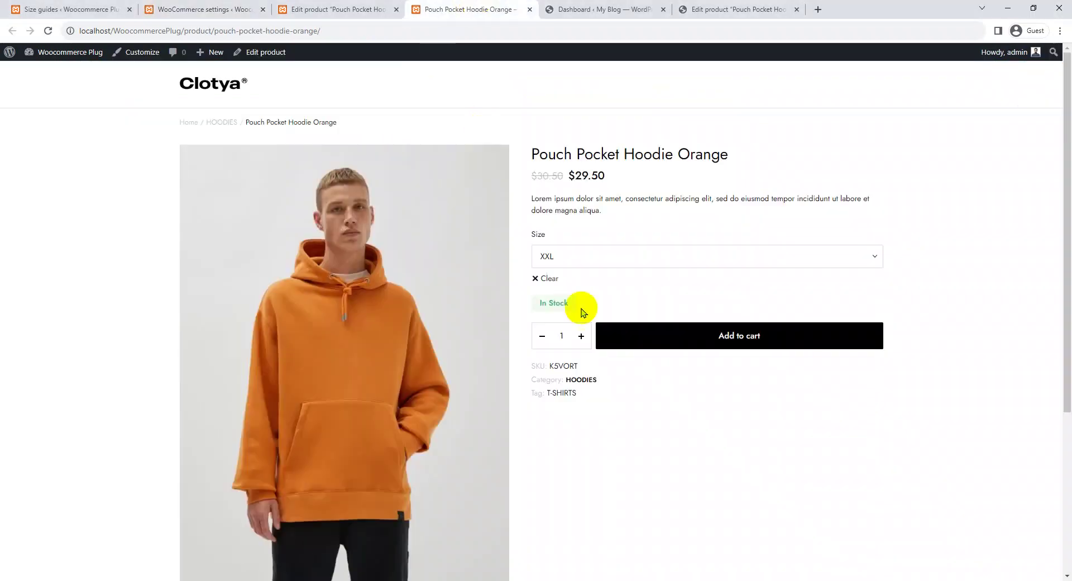
scroll(724, 313, "down", 4)
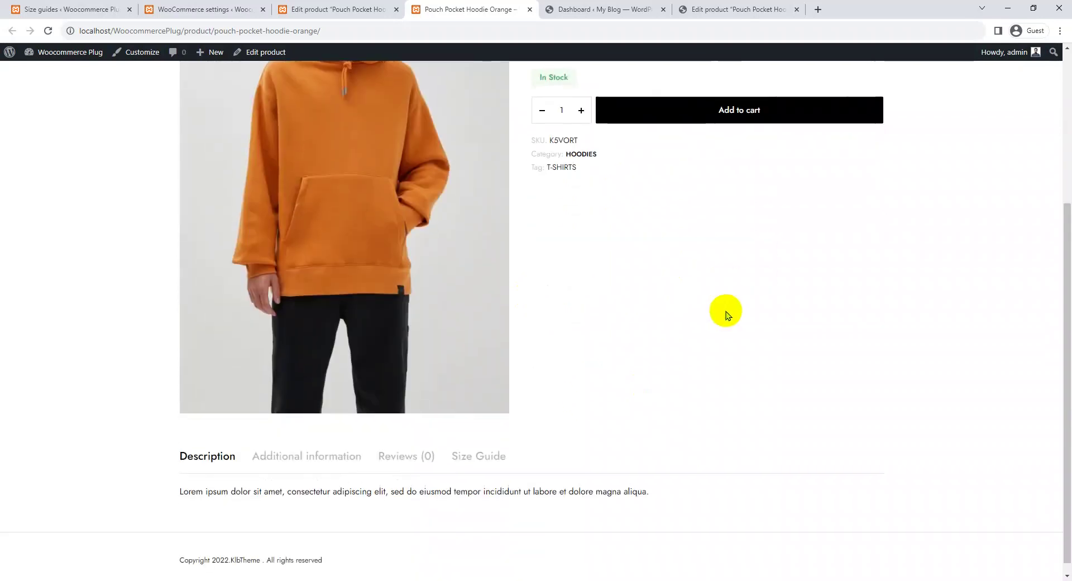
left_click(269, 450)
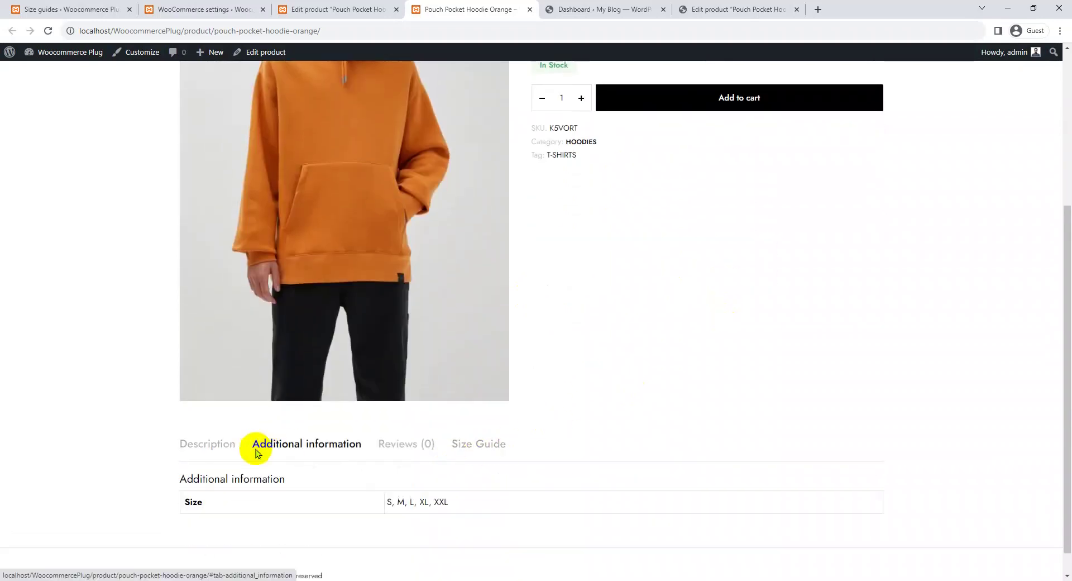
left_click(416, 448)
left_click(472, 447)
scroll(553, 407, "down", 5)
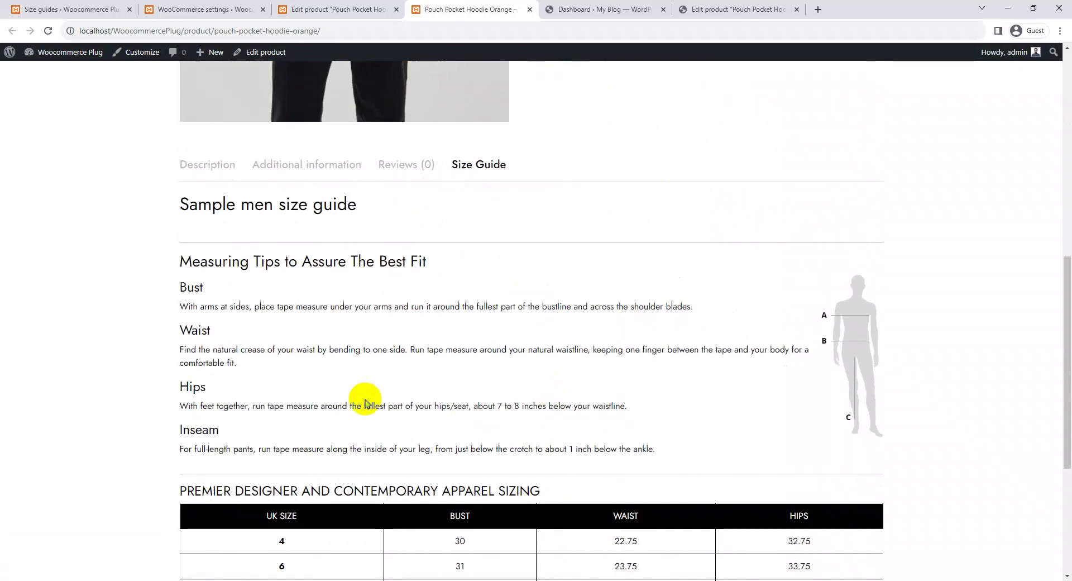
scroll(124, 340, "down", 5)
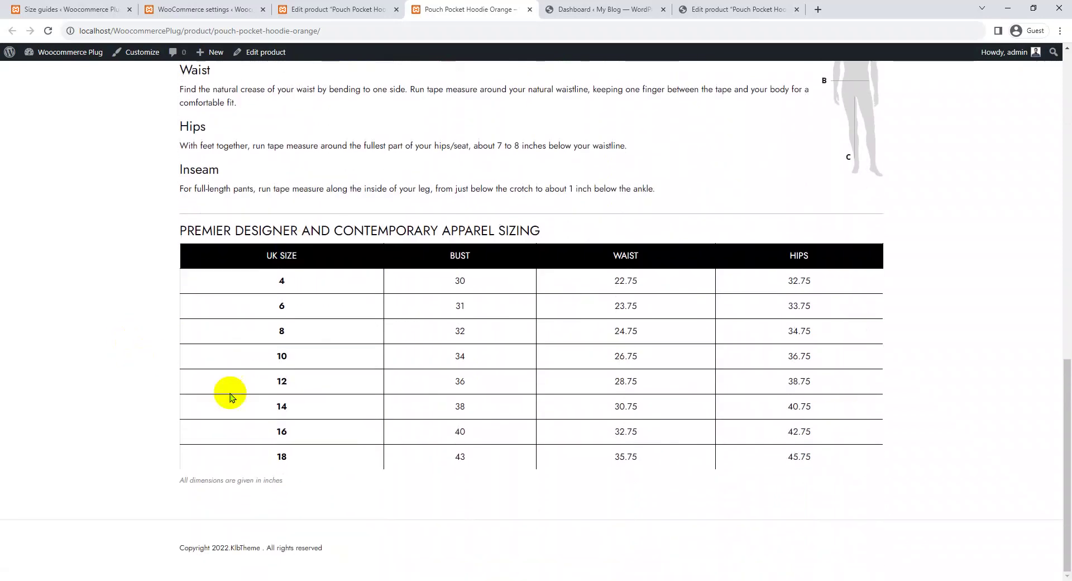
scroll(371, 382, "up", 4)
scroll(441, 285, "up", 2)
left_click(407, 239)
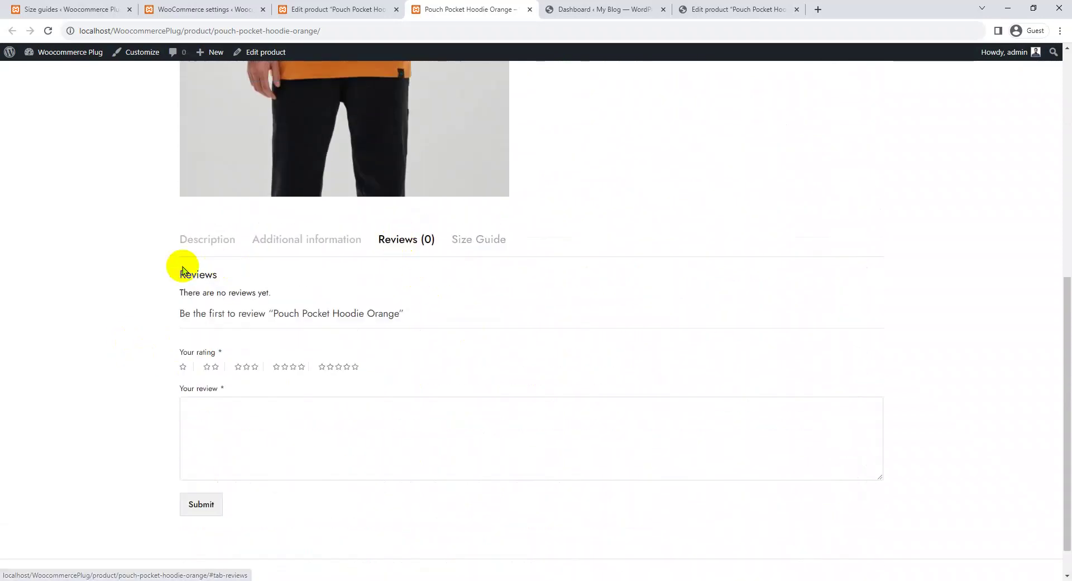
left_click(183, 243)
left_click(487, 444)
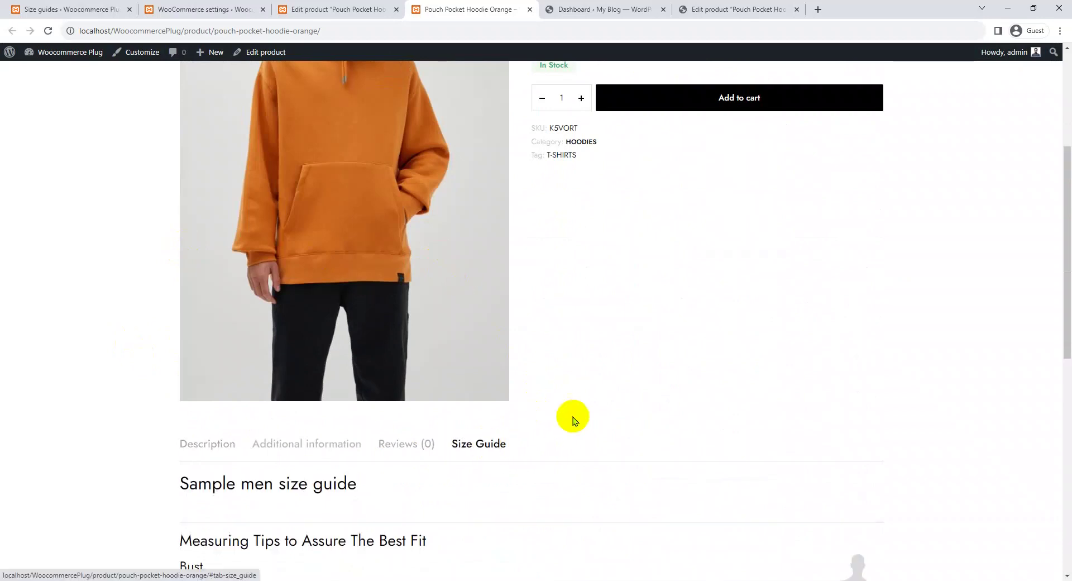
- Set the button/link position to Embed manually (shortcode) and copy the [bwdpsgx_size_guide] shortcode from the setting's description
left_click(216, 9)
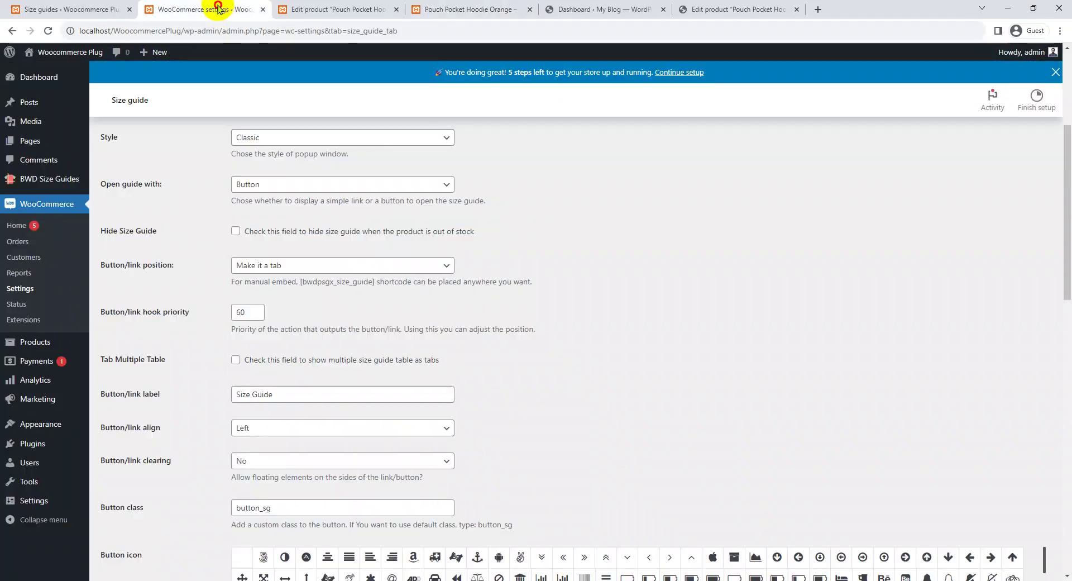
scroll(440, 274, "down", 1)
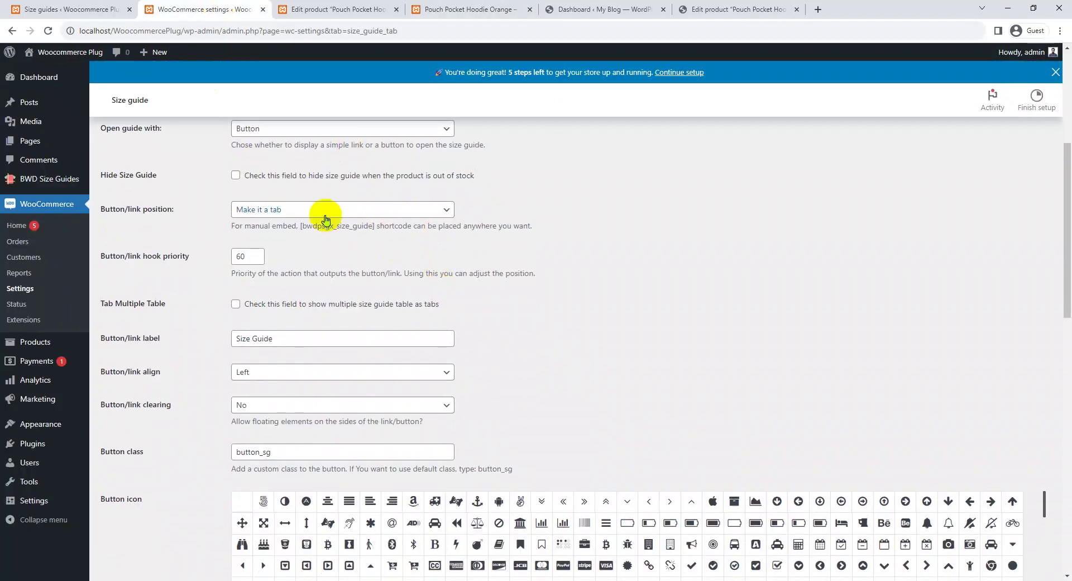
left_click(445, 209)
left_click(285, 319)
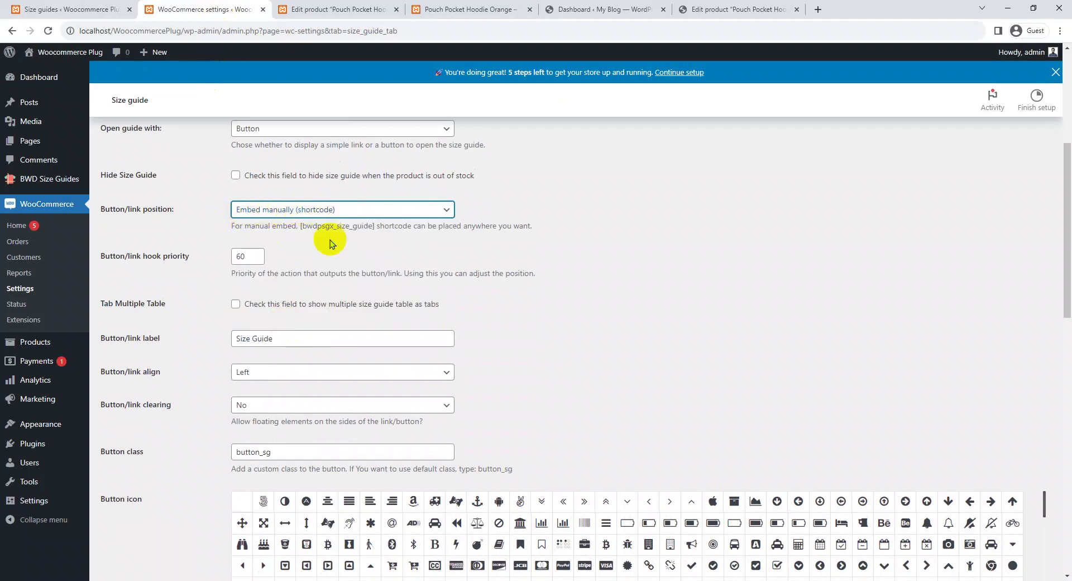
left_click(300, 226)
left_click_drag(303, 226, 350, 226)
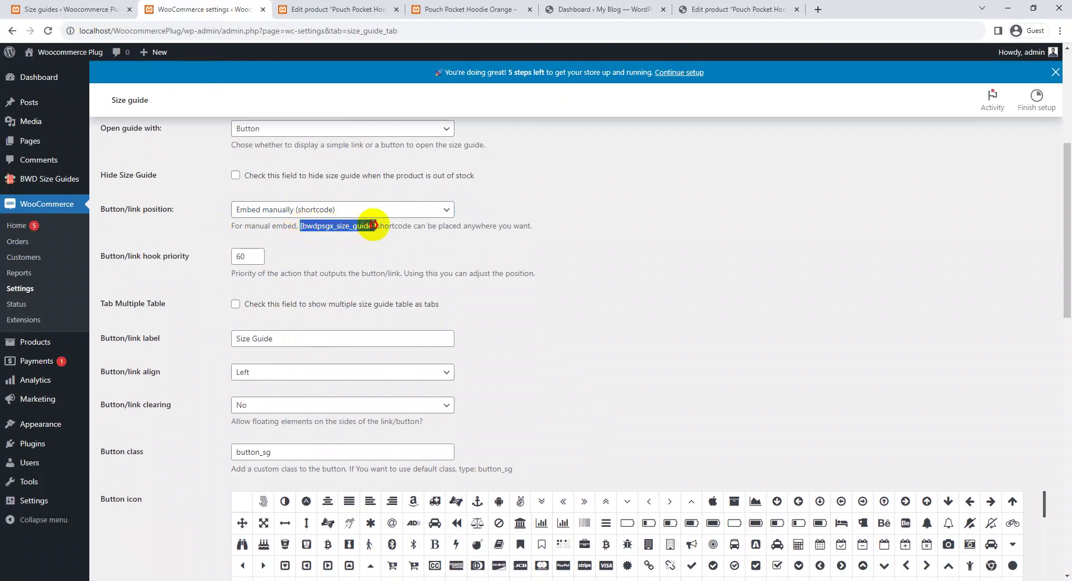
right_click(341, 224)
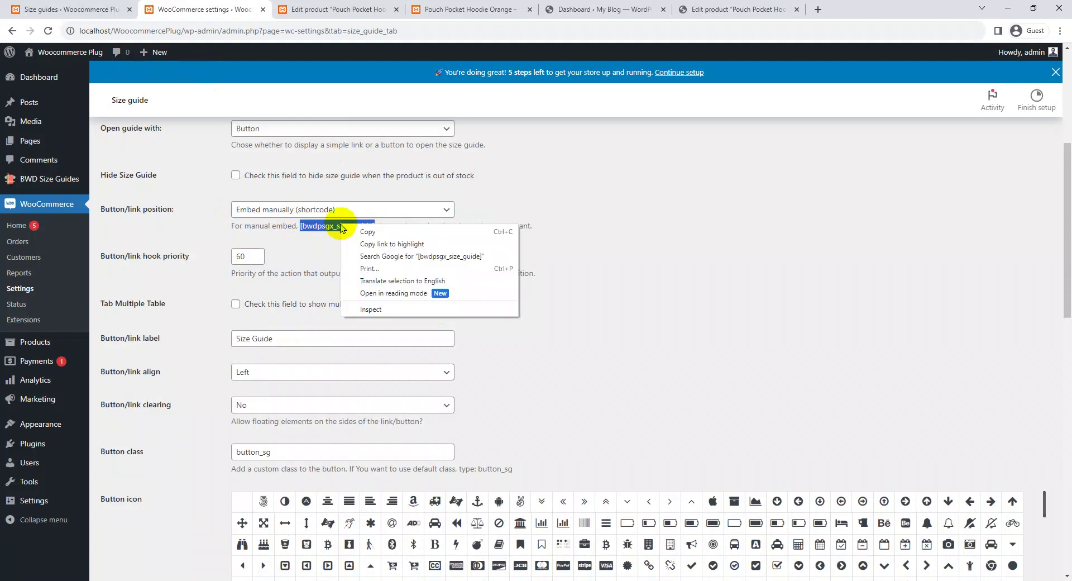
left_click(369, 235)
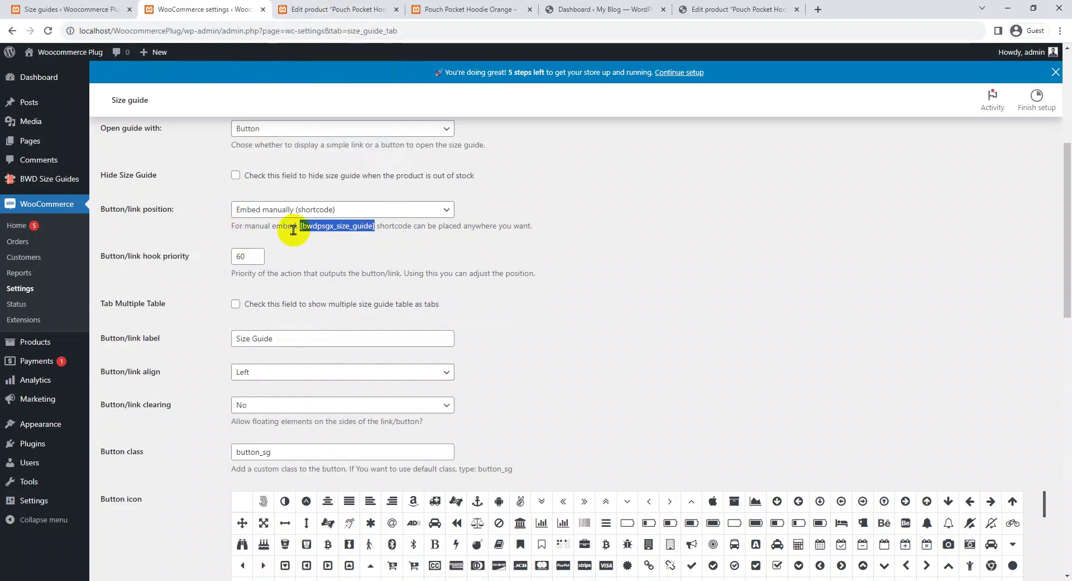
- Open the list of all size guides in a new browser tab and copy the Sample women size guide's shortcode
mouse_move(50, 178)
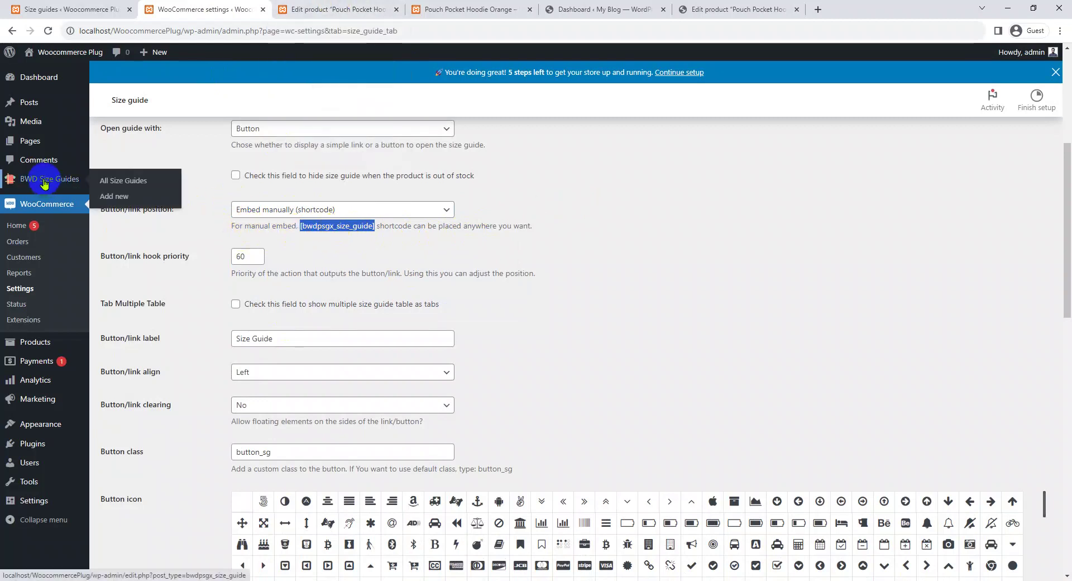
middle_click(114, 179)
left_click(289, 8)
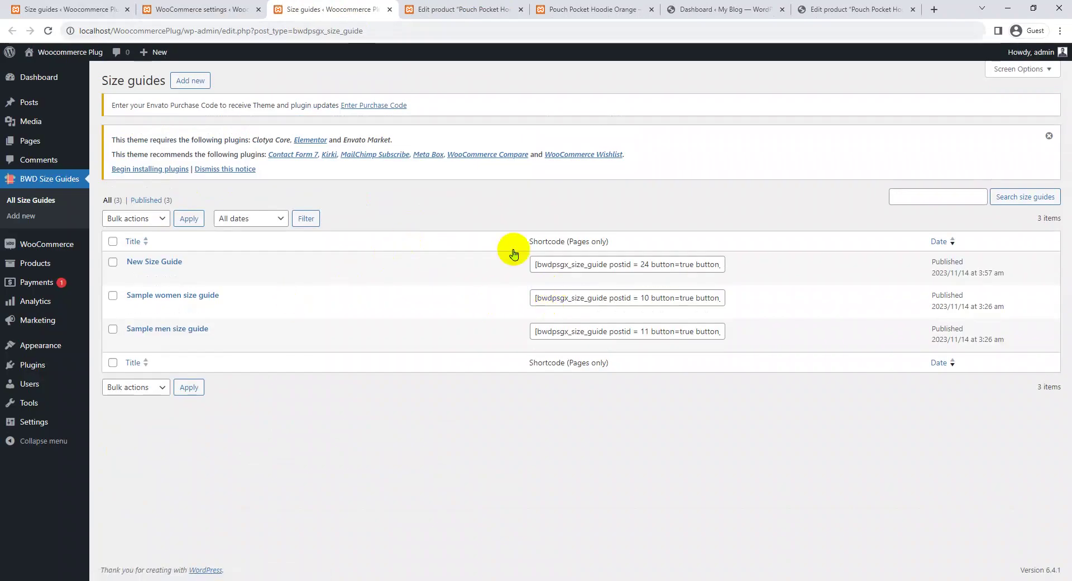
left_click_drag(528, 241, 607, 237)
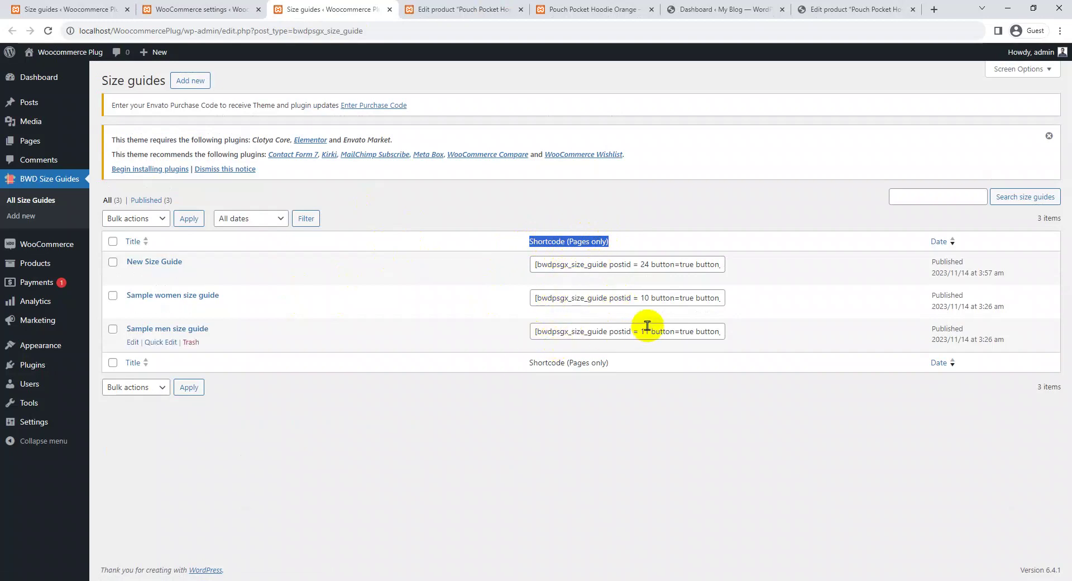
left_click(575, 295)
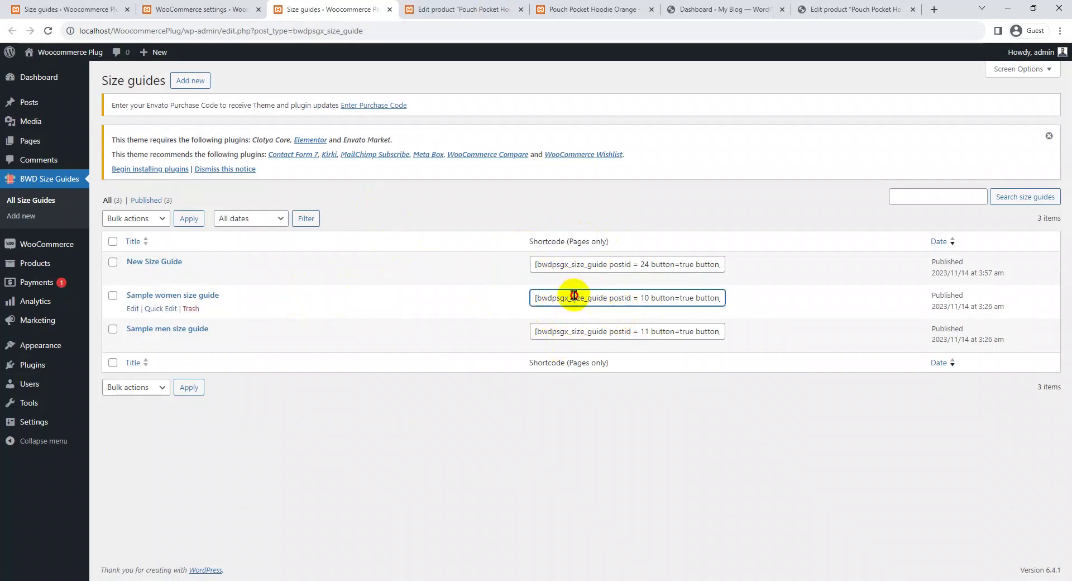
key("ctrl+a")
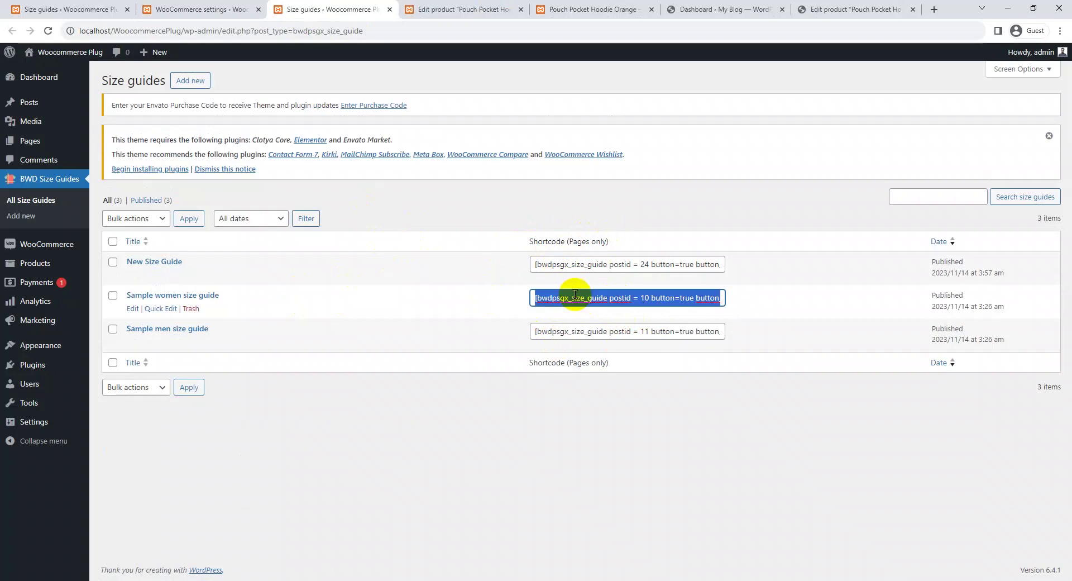
- Add [bwdpsgx_size_guide postid = 10 button=true button_value=""] on a new line below the text in the hoodie's product short description
left_click(182, 7)
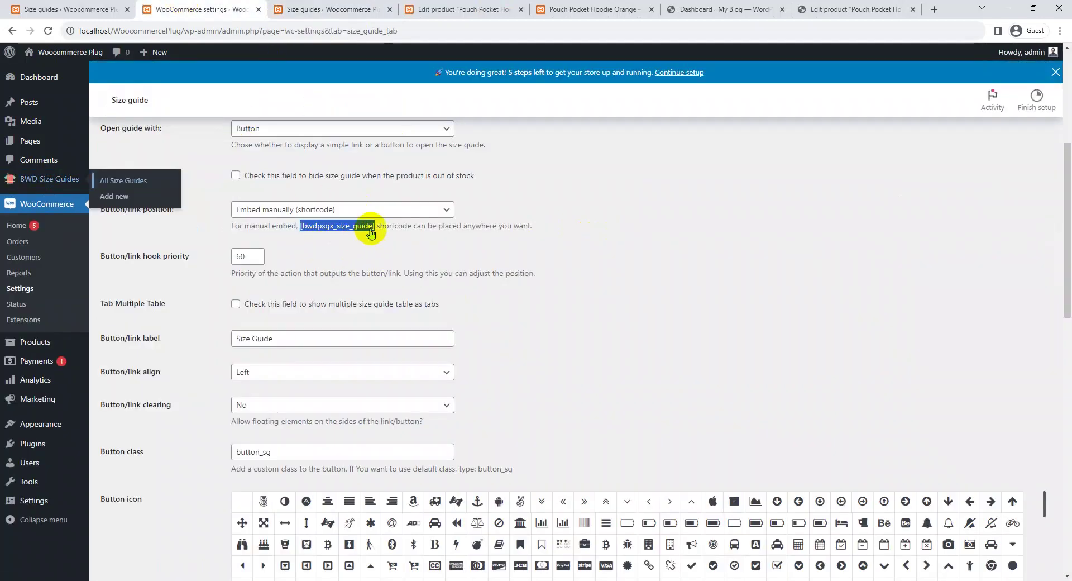
left_click(436, 6)
scroll(427, 298, "down", 3)
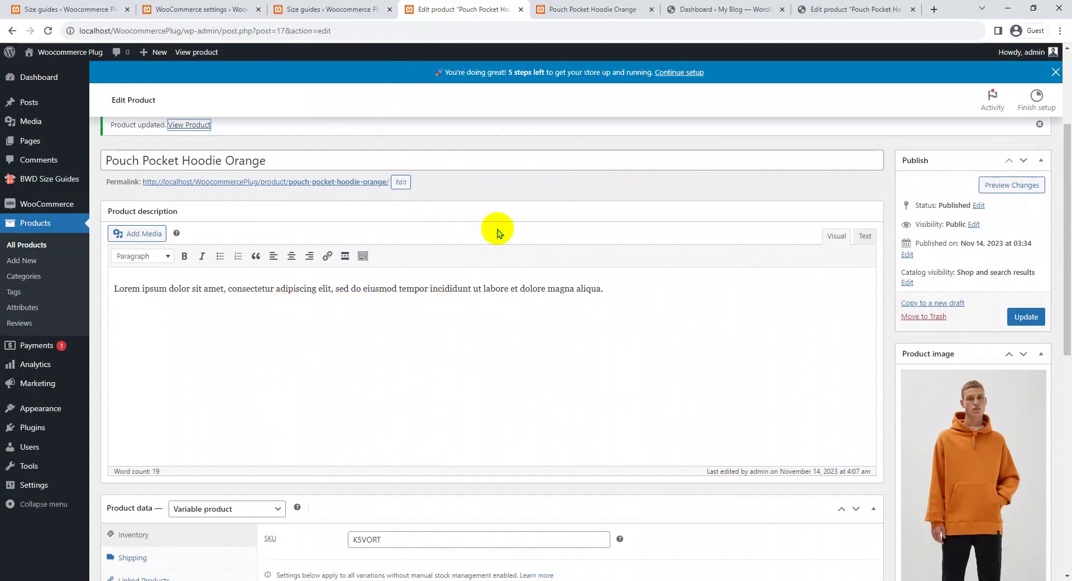
scroll(299, 248, "down", 1)
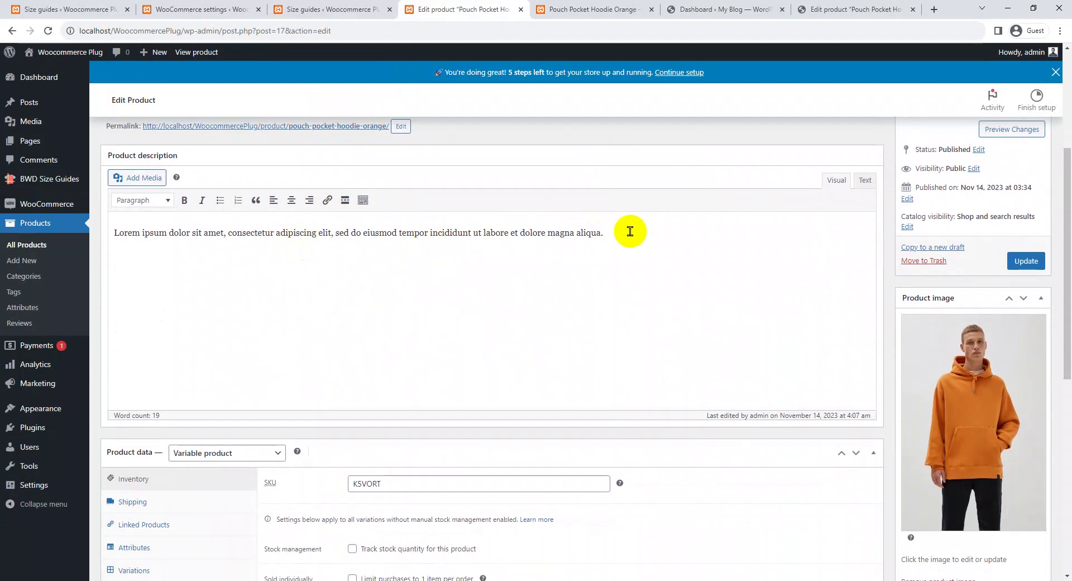
scroll(630, 232, "down", 2)
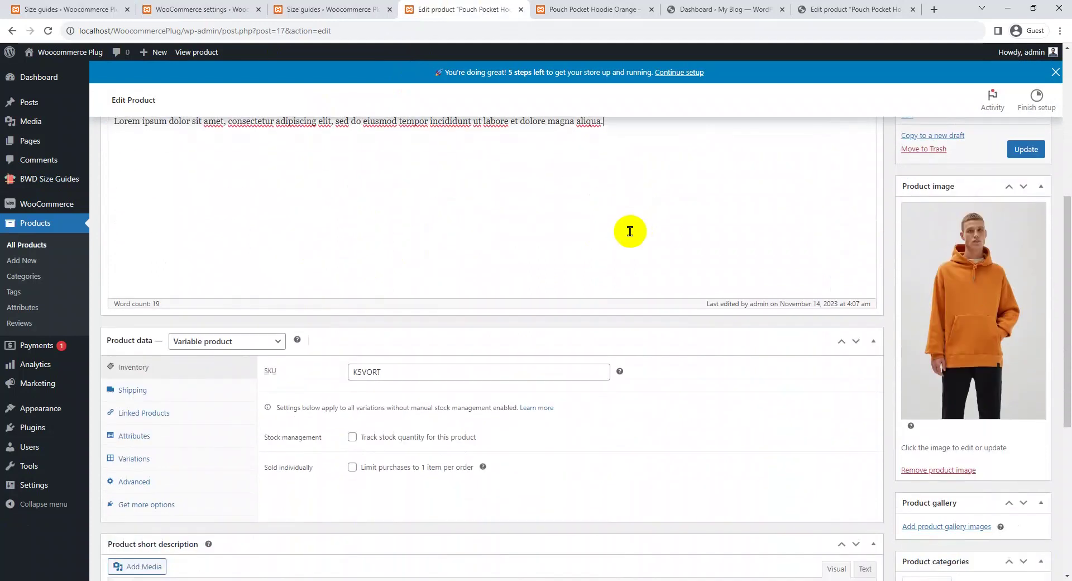
scroll(630, 231, "down", 6)
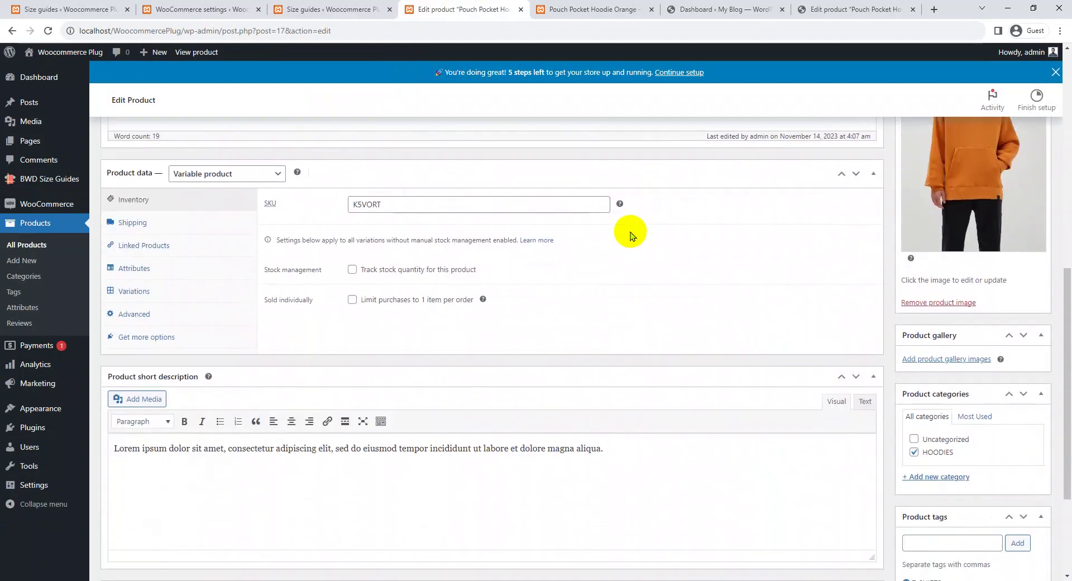
left_click(629, 281)
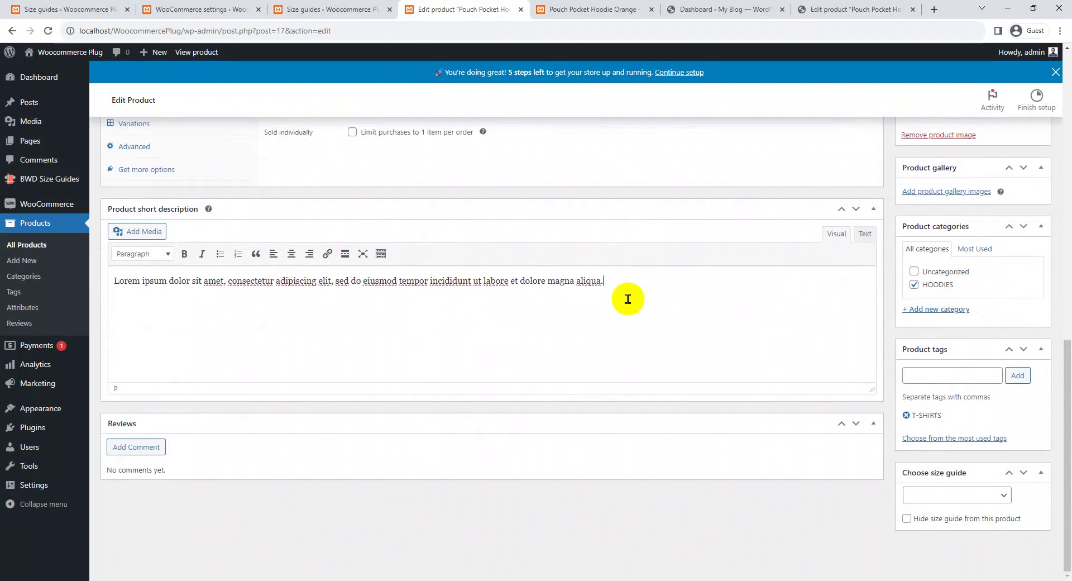
key("Return")
type("[bwdpsgx_size_guide postid = 10 button=true button_value=\"\"]")
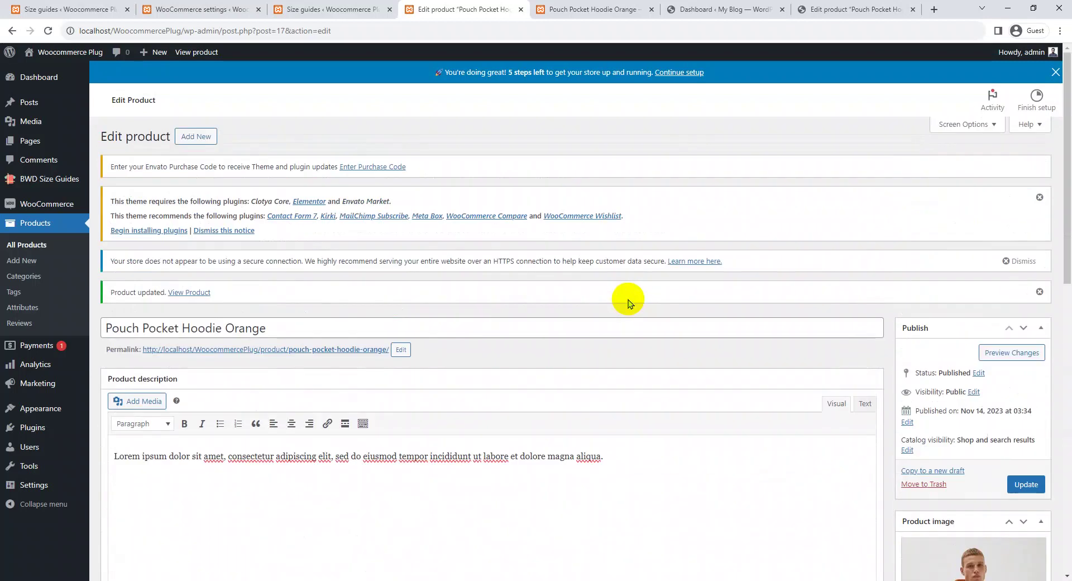
- Add [bwdpsgx_size_guide postid = 10 button=true button_value=""] on a new line below the hoodie's main product description text and update the product
scroll(628, 303, "down", 2)
left_click(626, 347)
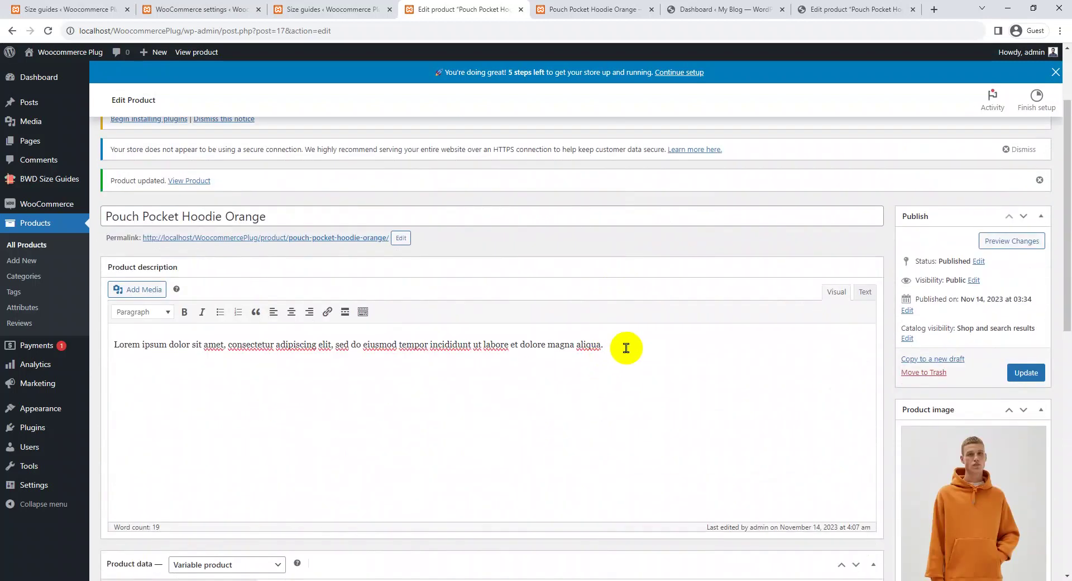
key("Return")
type("[bwdpsgx_size_guide postid = 10 button=true button_value=\"\"]")
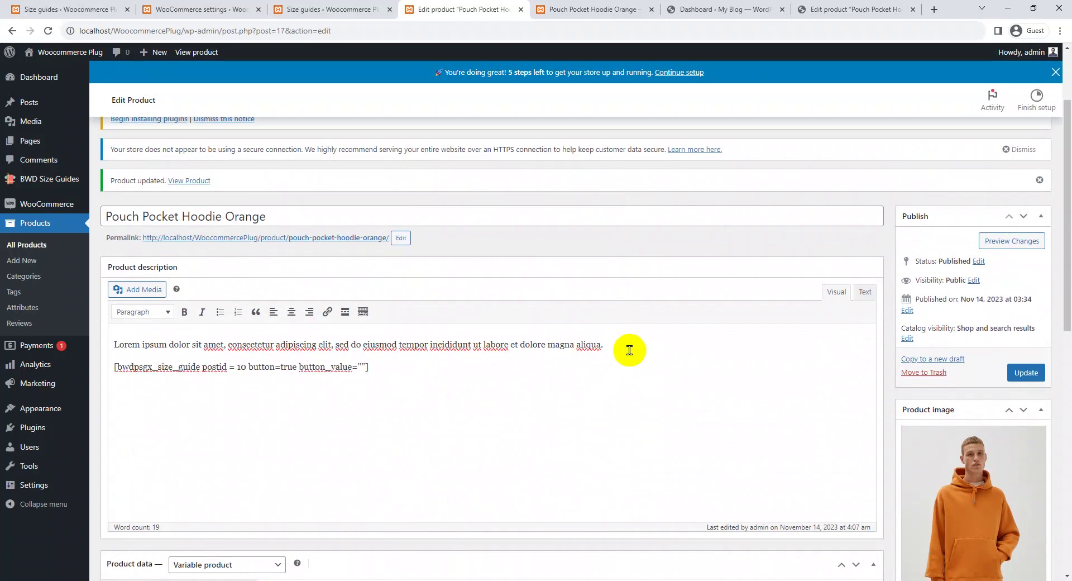
left_click(1027, 372)
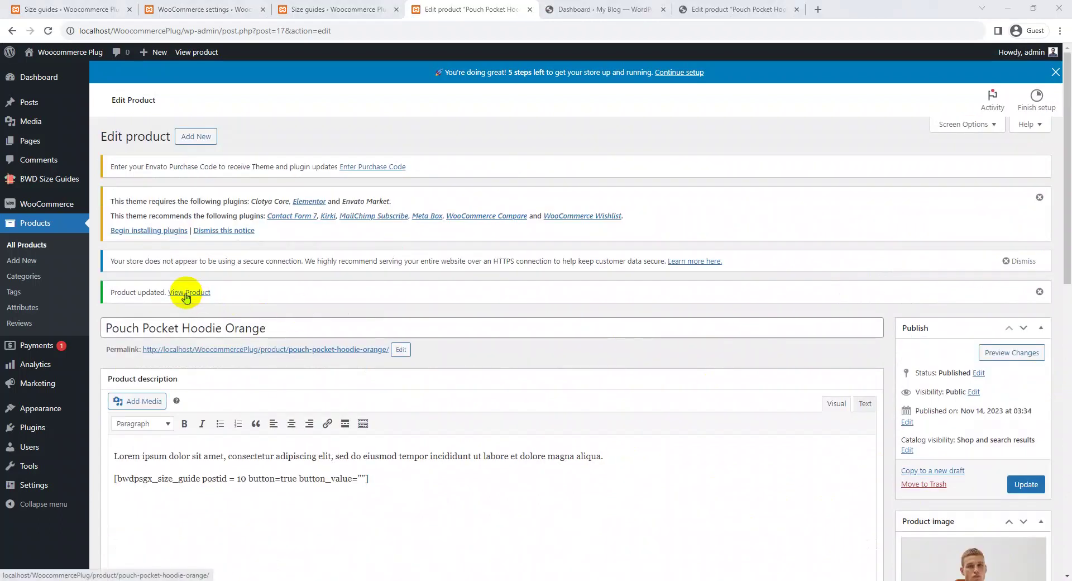
- View the hoodie's product page and test the SIZE GUIDE buttons in the short description and in the Description tab, closing each popup
left_click(189, 292)
left_click(559, 8)
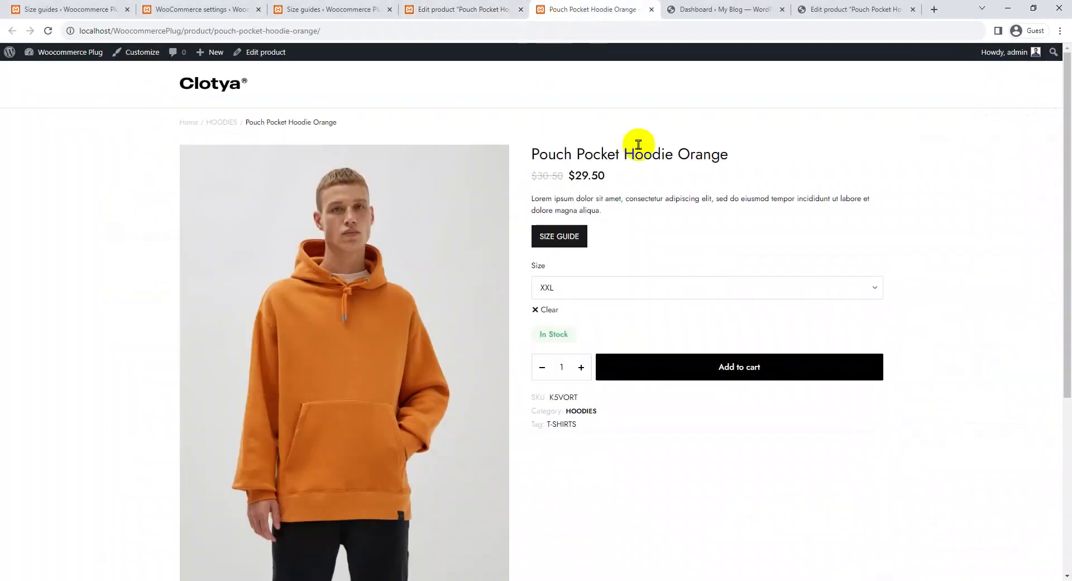
left_click(557, 242)
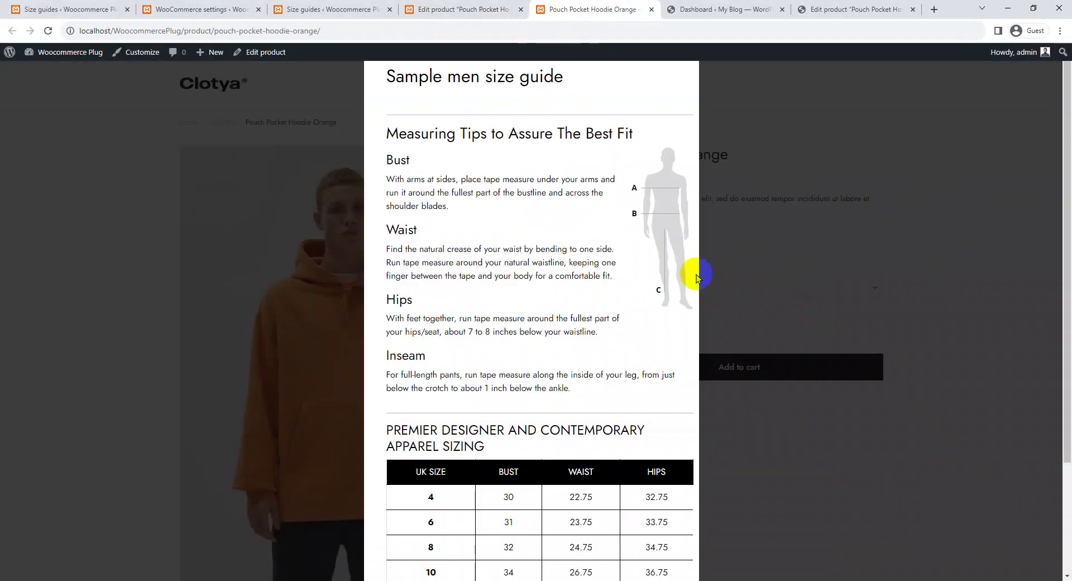
scroll(793, 263, "down", 3)
left_click(856, 255)
scroll(757, 257, "down", 5)
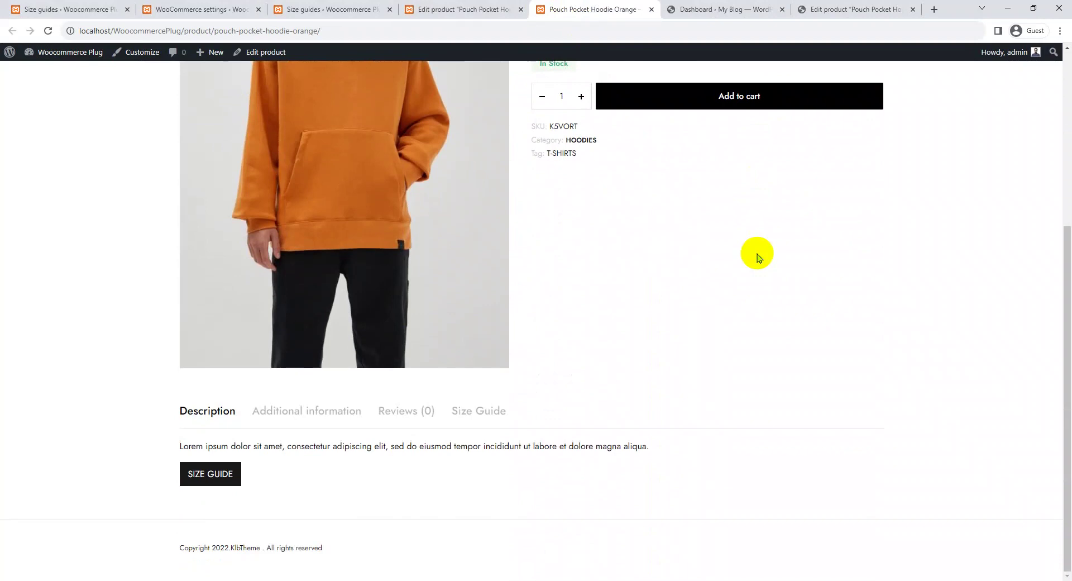
left_click(218, 480)
left_click(149, 435)
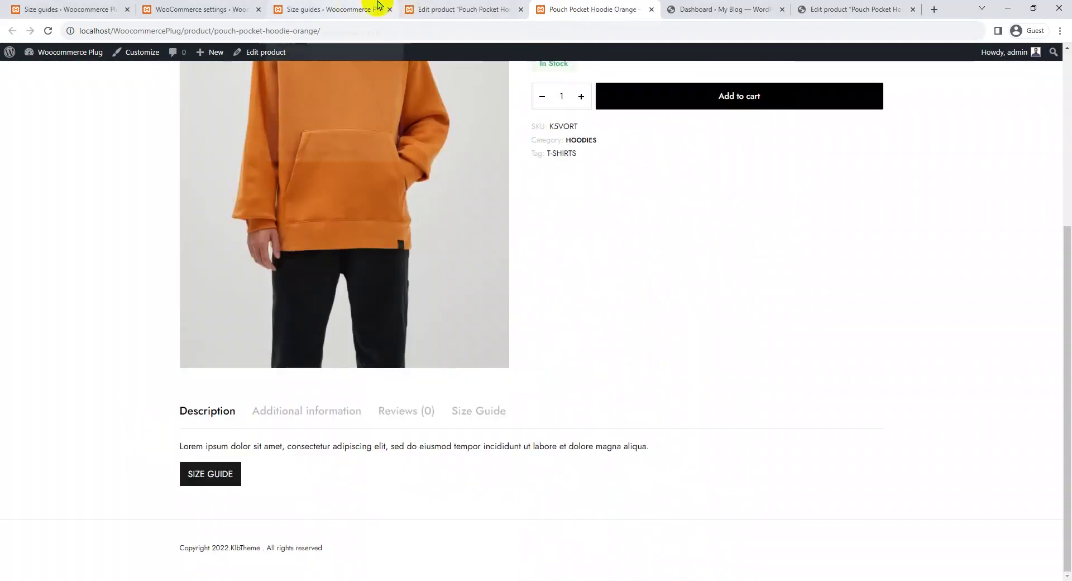
- Remove the size guide shortcodes from the hoodie's product description and short description and update the product
left_click(442, 8)
scroll(399, 477, "down", 1)
scroll(400, 478, "down", 2)
left_click_drag(391, 368, 130, 368)
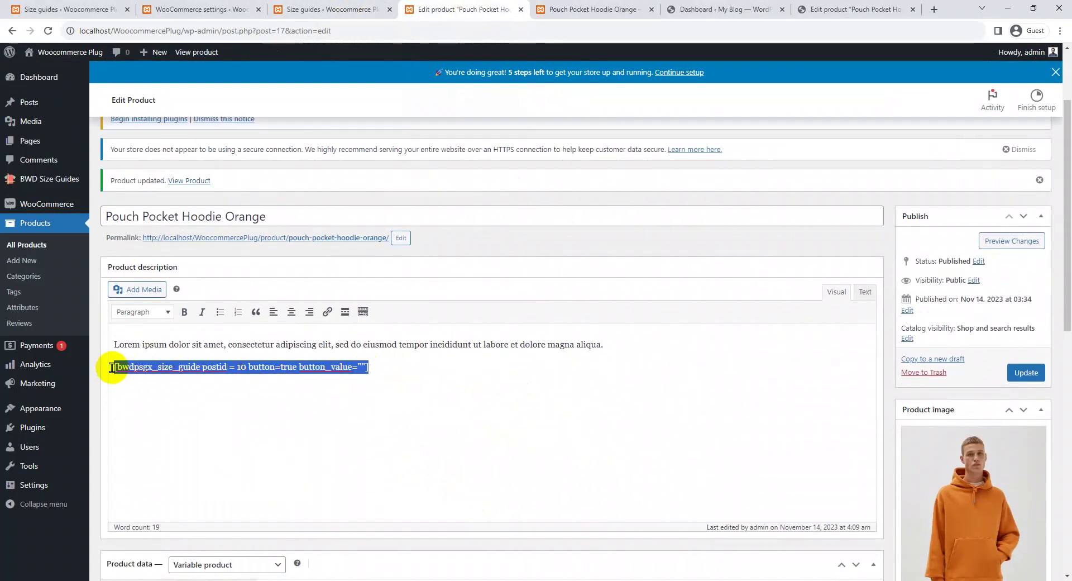
key("BackSpace")
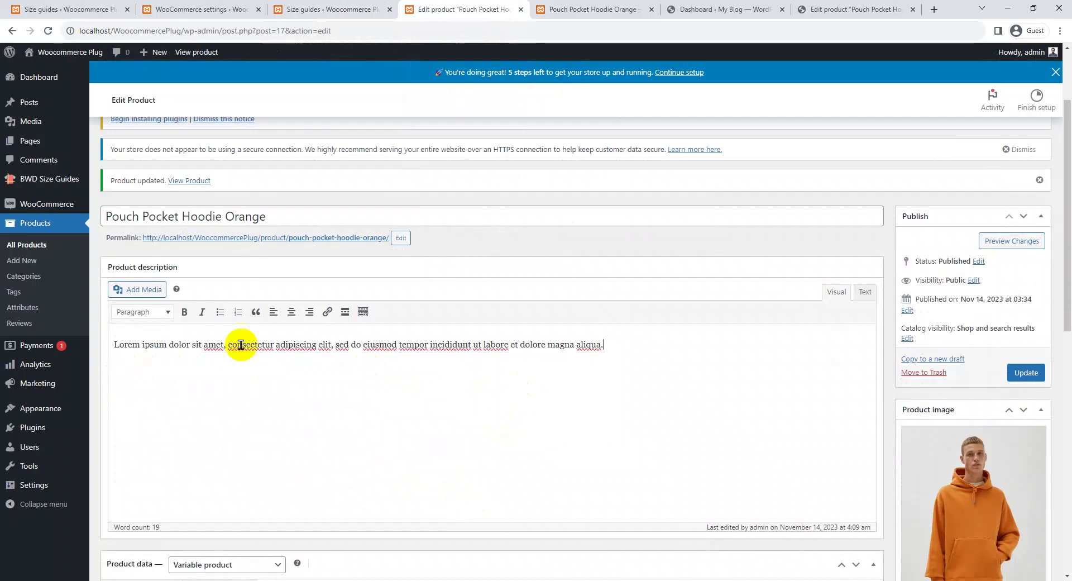
scroll(611, 270, "down", 5)
scroll(612, 533, "down", 1)
scroll(929, 391, "up", 6)
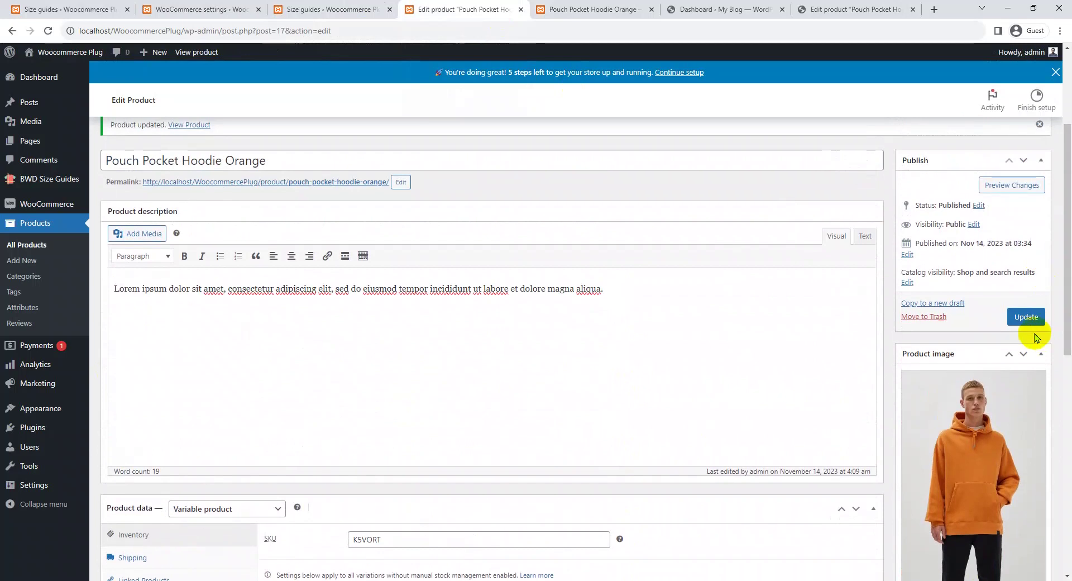
left_click(1040, 318)
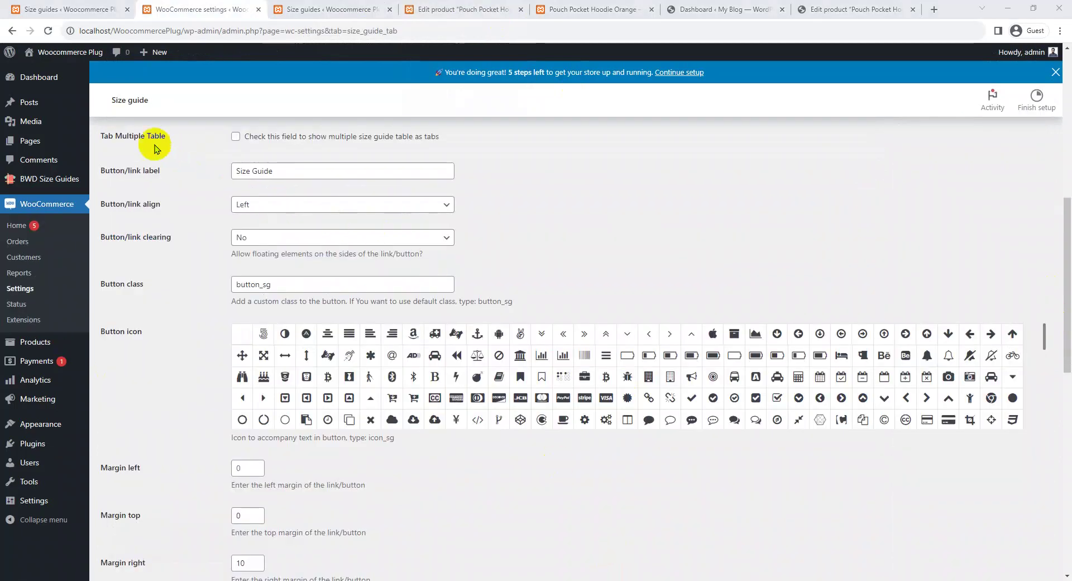
- Enable Tab Multiple Table in the WooCommerce size guide settings and save the changes
left_click_drag(104, 144, 187, 149)
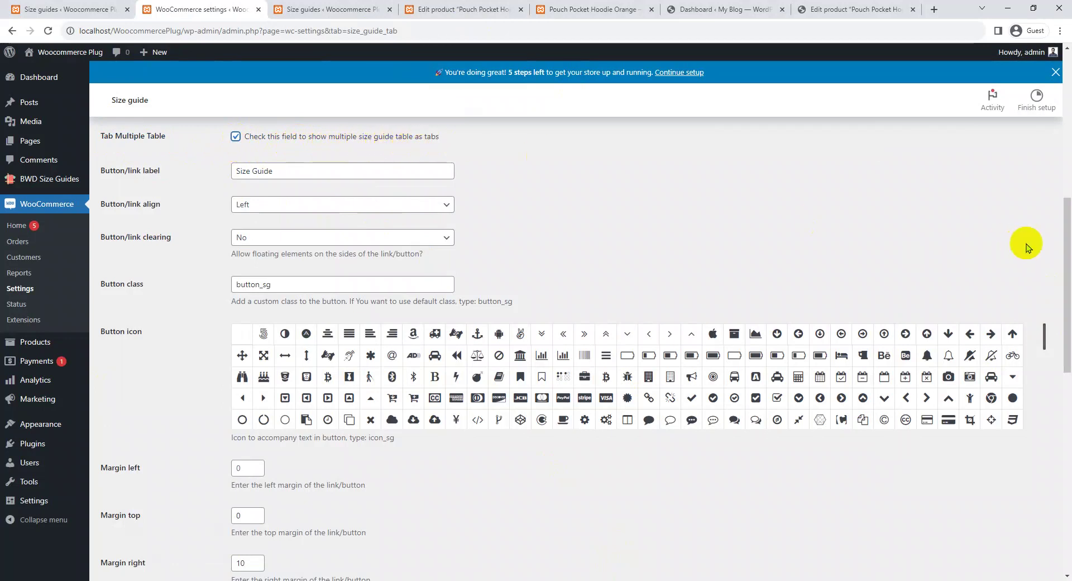
scroll(1019, 244, "down", 10)
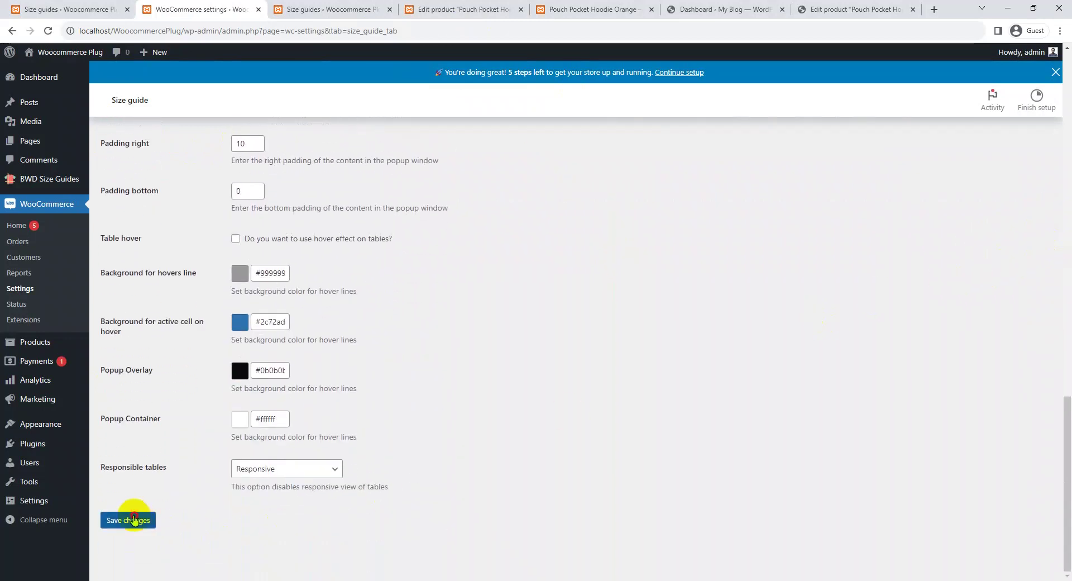
left_click(128, 520)
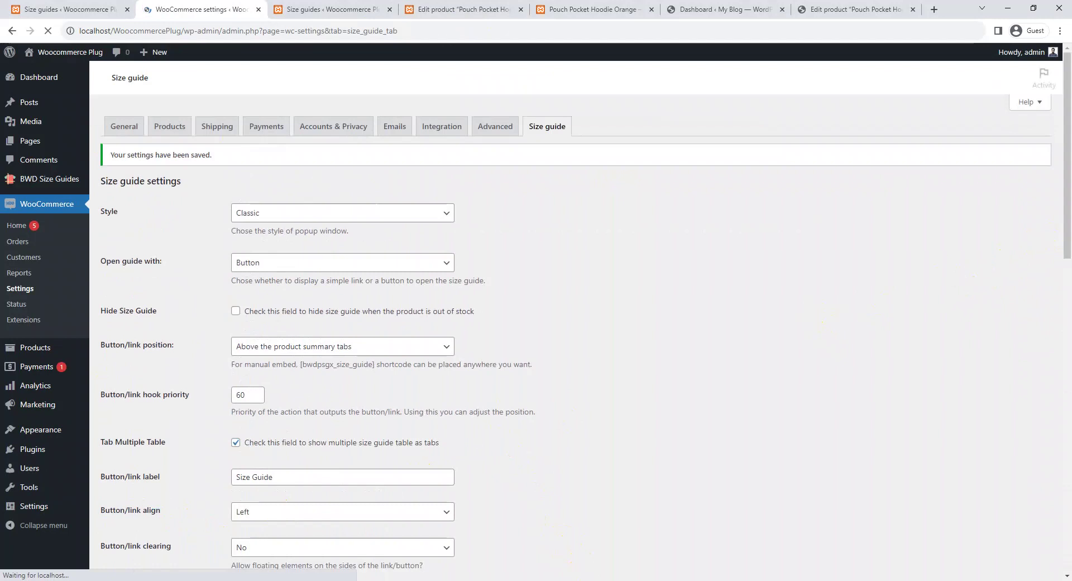
- Review the Tab Multiple Table setting and switch between the two tabs of the size guide popup on the hoodie's product page
scroll(111, 138, "down", 7)
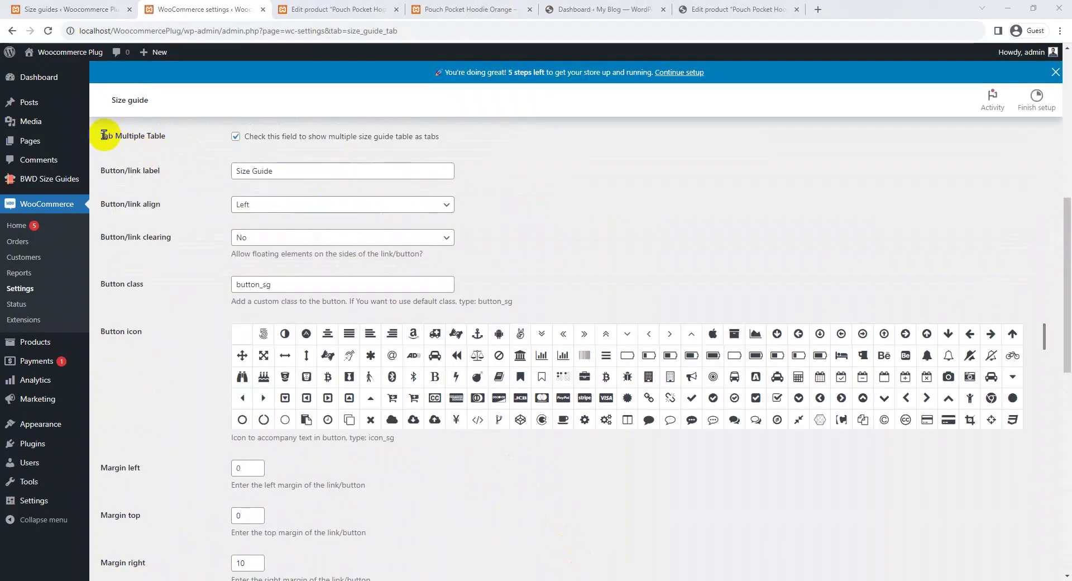
left_click_drag(101, 137, 162, 137)
left_click(192, 139)
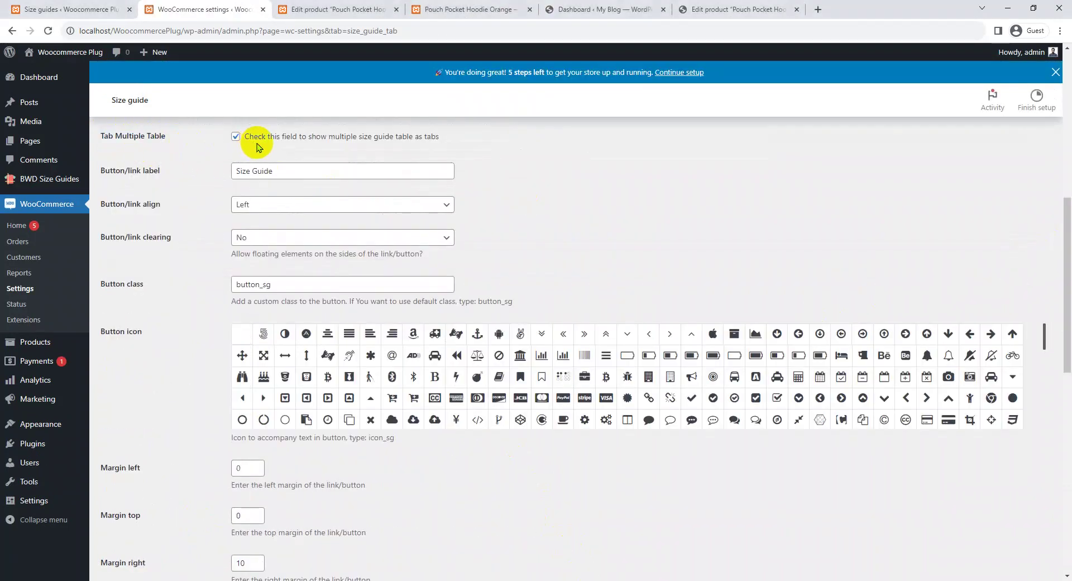
left_click(450, 10)
left_click(632, 173)
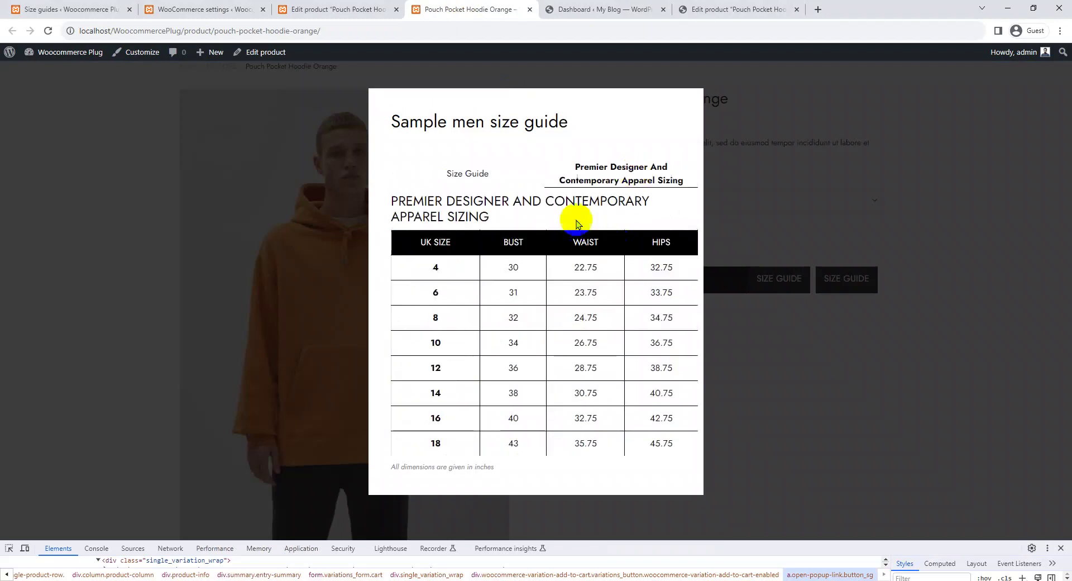
left_click(479, 173)
left_click(628, 175)
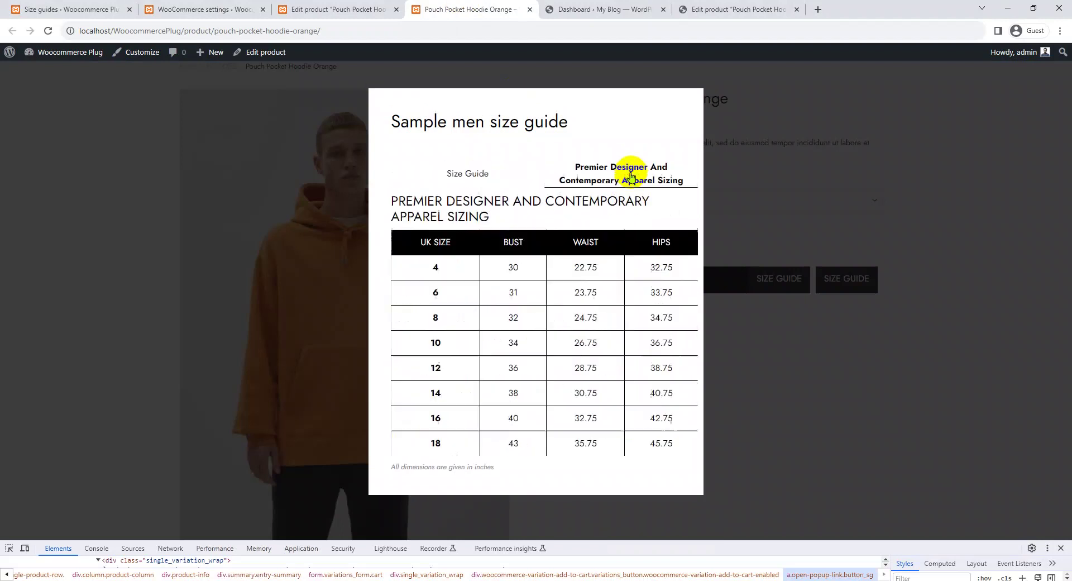
left_click(476, 174)
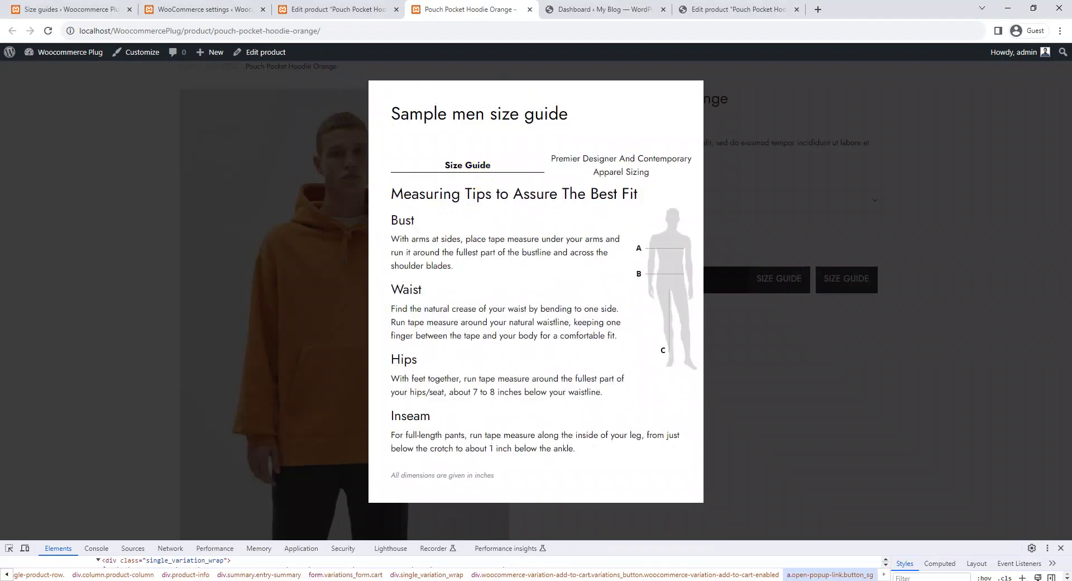
- Set the Button/link label to Check Size in the size guide settings and save the changes
key("ctrl+2")
scroll(567, 303, "down", 1)
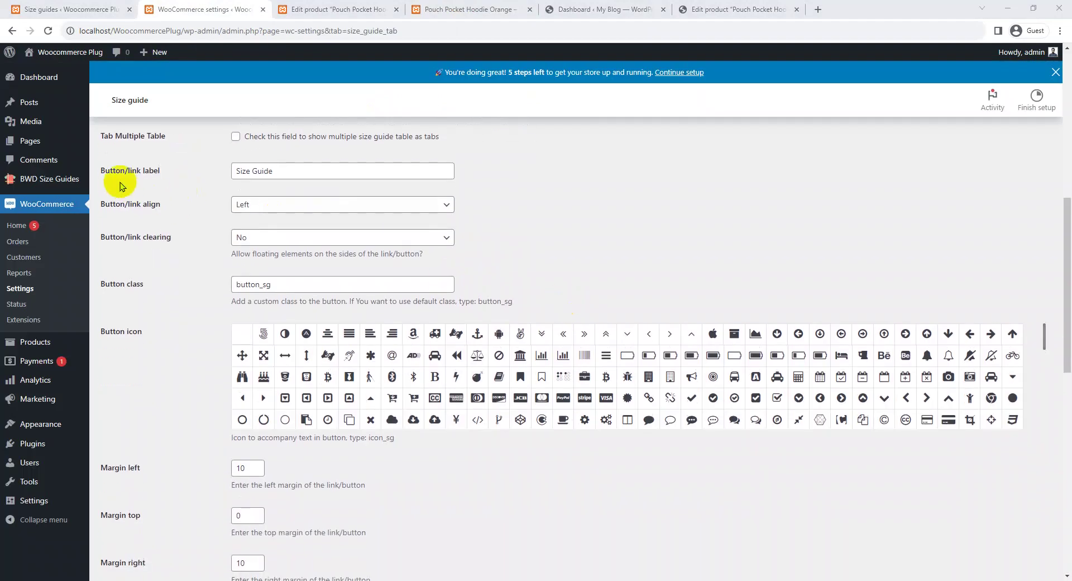
left_click(282, 171)
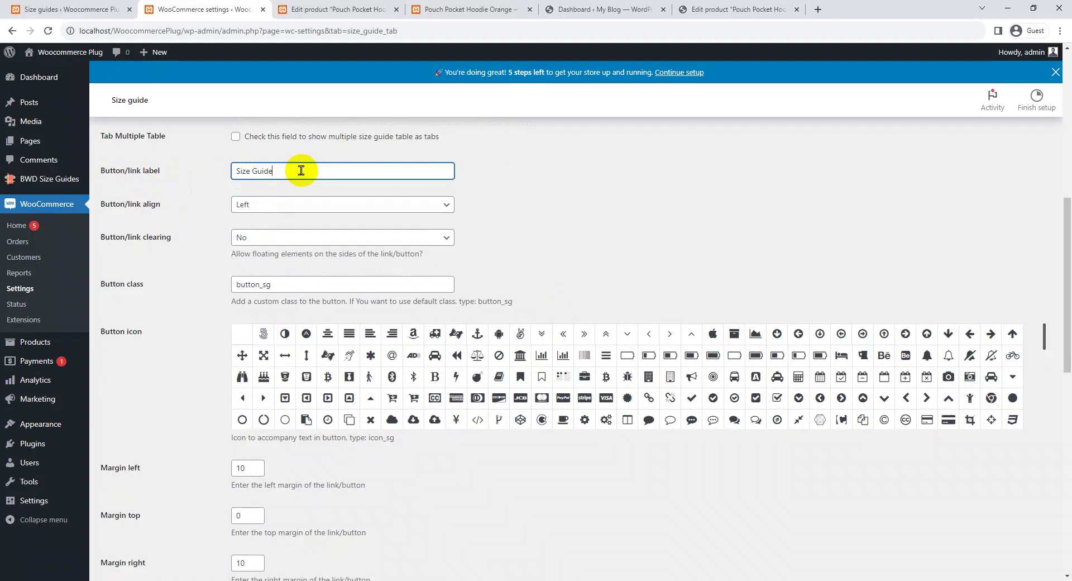
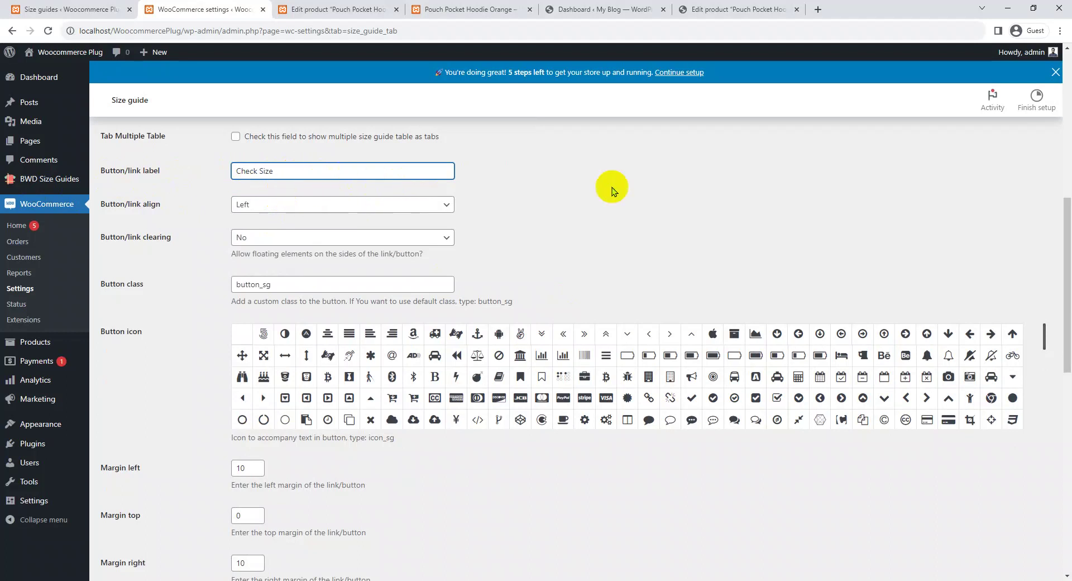
scroll(1057, 231, "down", 10)
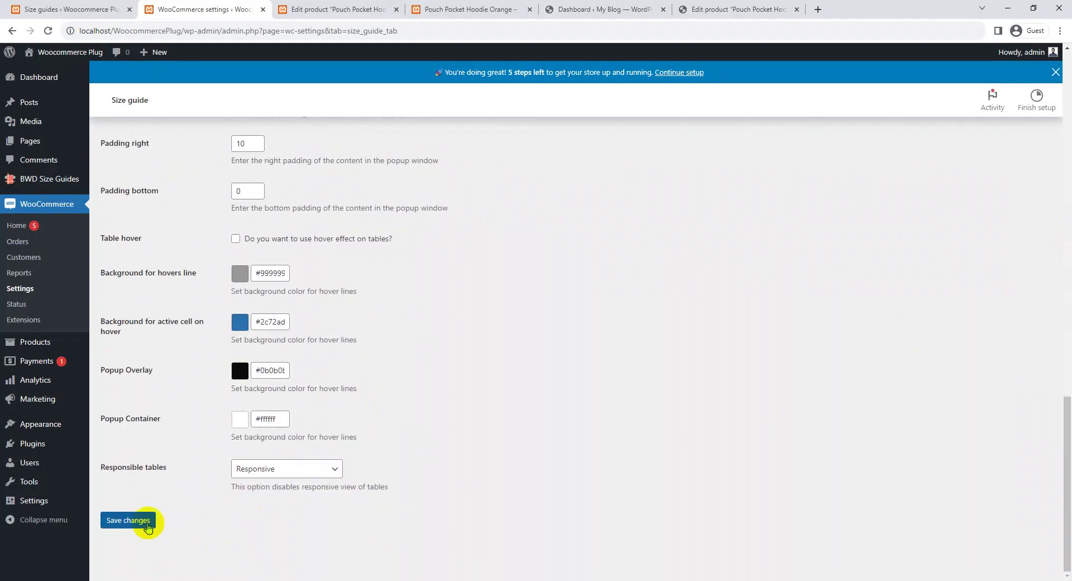
left_click(148, 522)
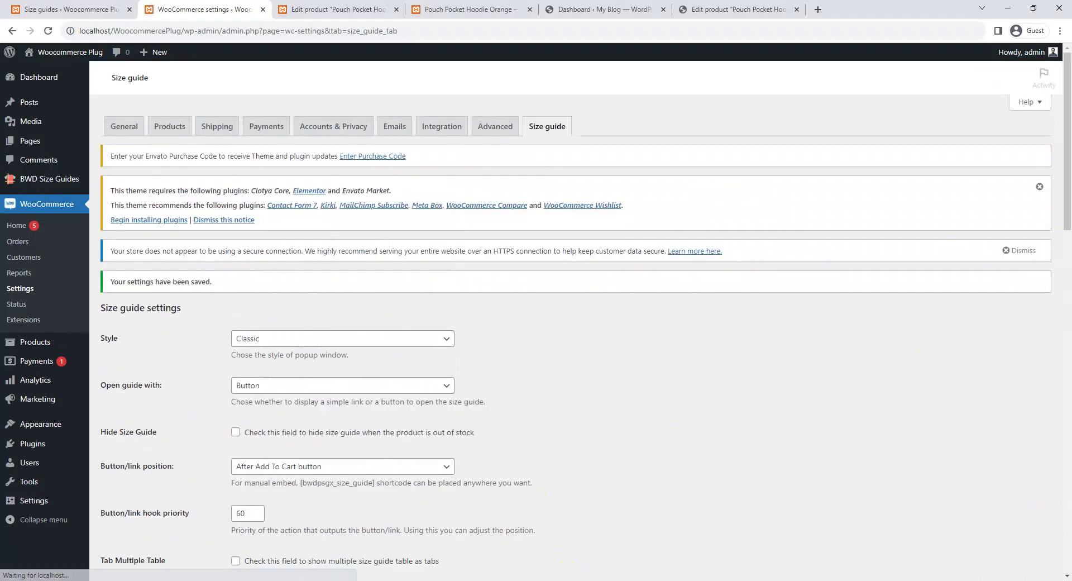
- View the relabelled size guide button on the hoodie's product page, opening and closing its popup
scroll(263, 282, "down", 5)
left_click(284, 286)
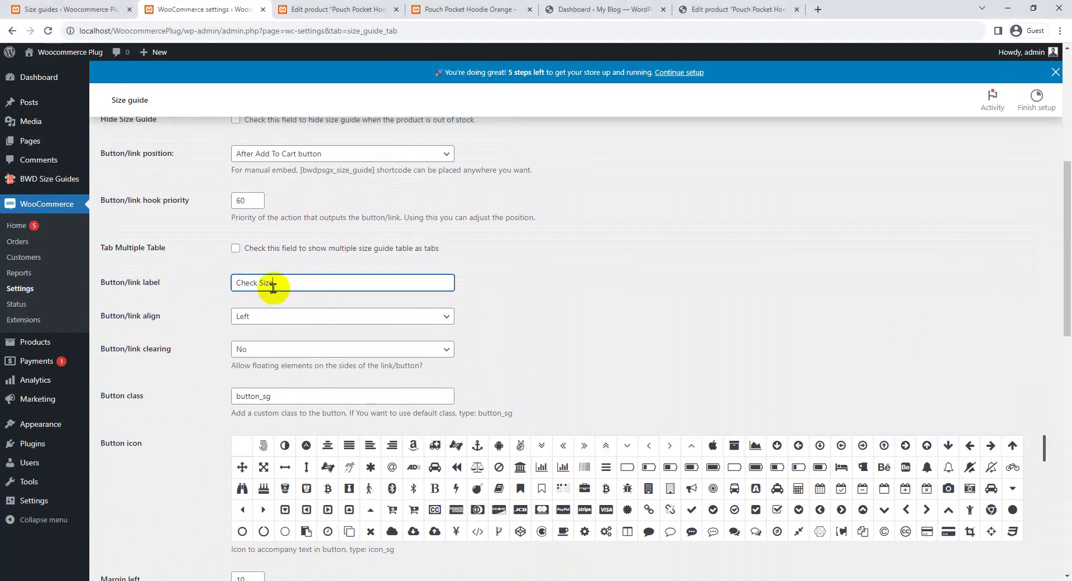
left_click(471, 9)
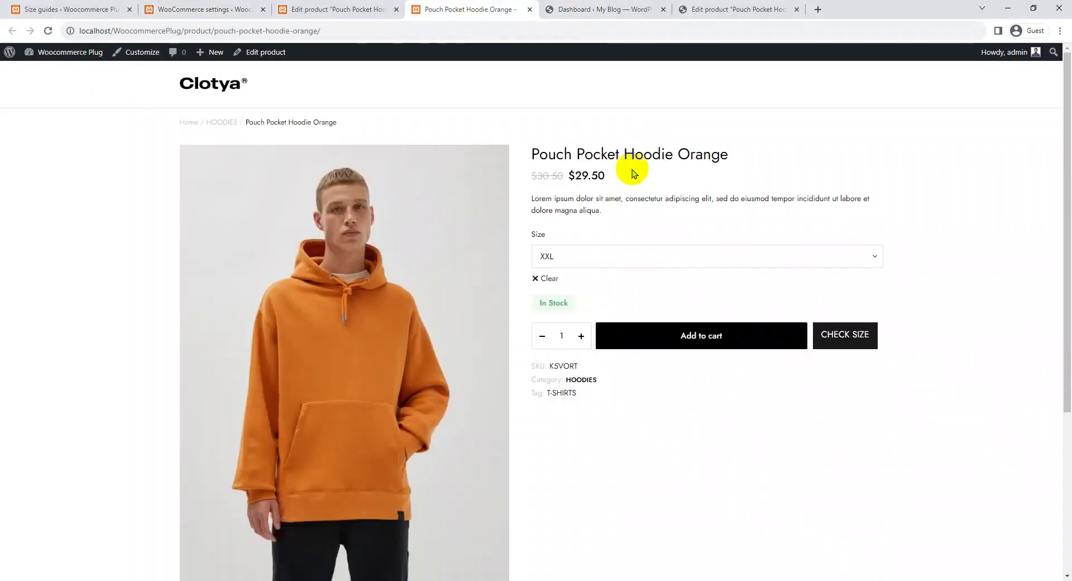
left_click(854, 340)
left_click(910, 426)
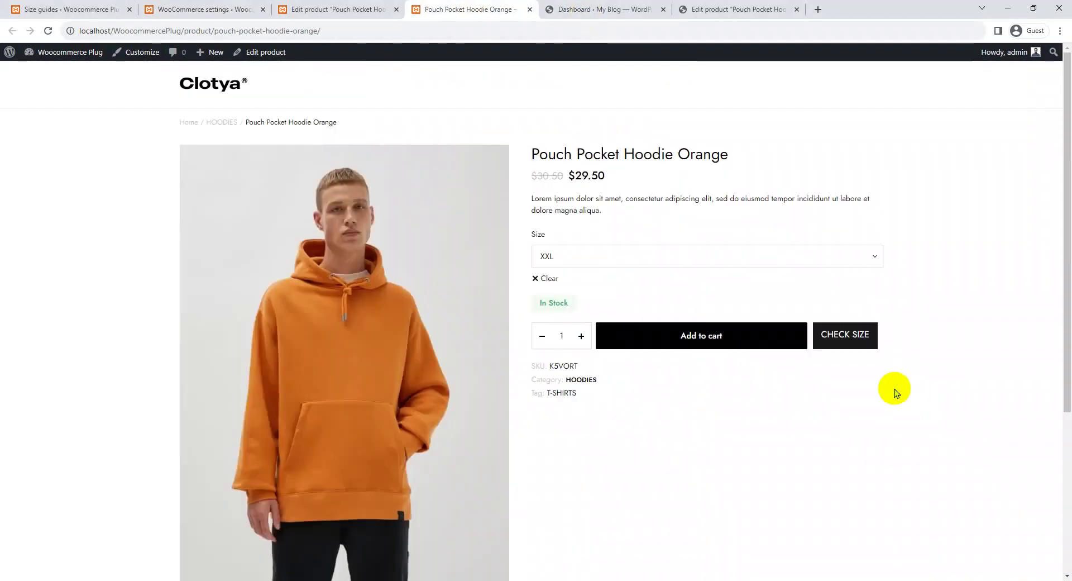
- Choose the curved forward arrow as the Button icon in the size guide settings and save the changes
left_click(217, 8)
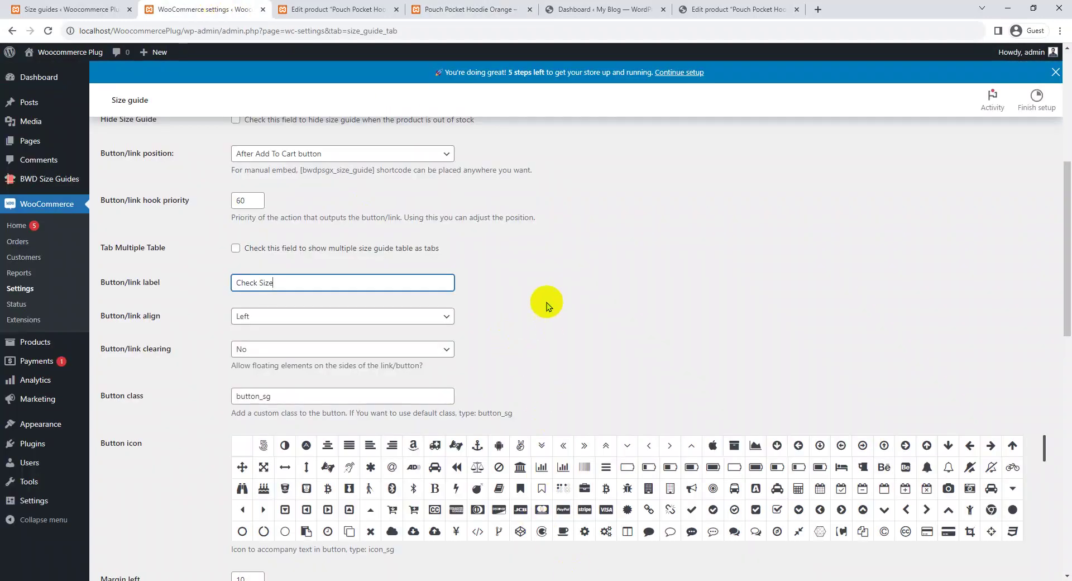
scroll(547, 306, "down", 1)
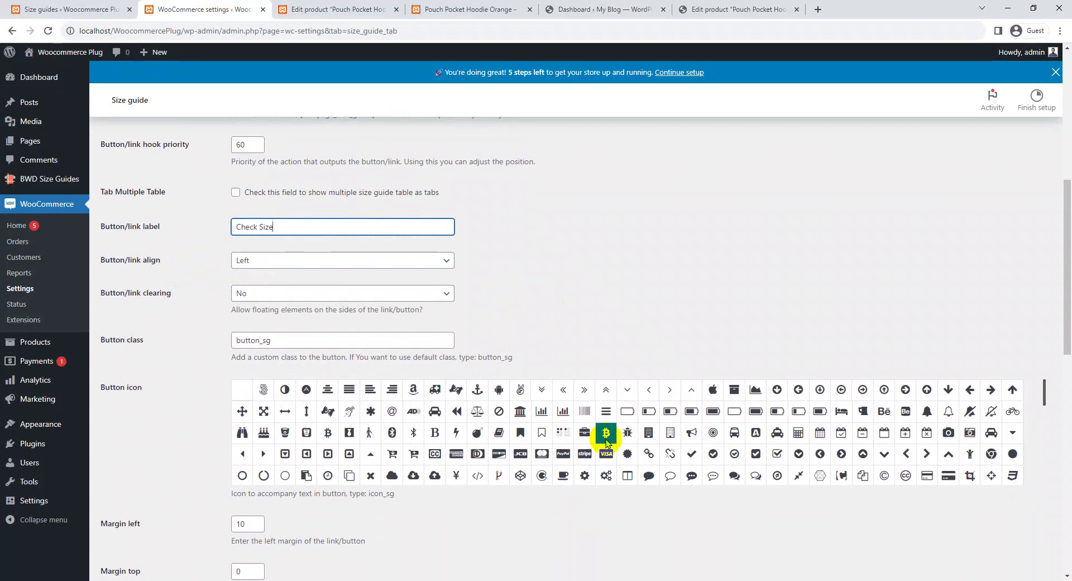
scroll(602, 541, "down", 4)
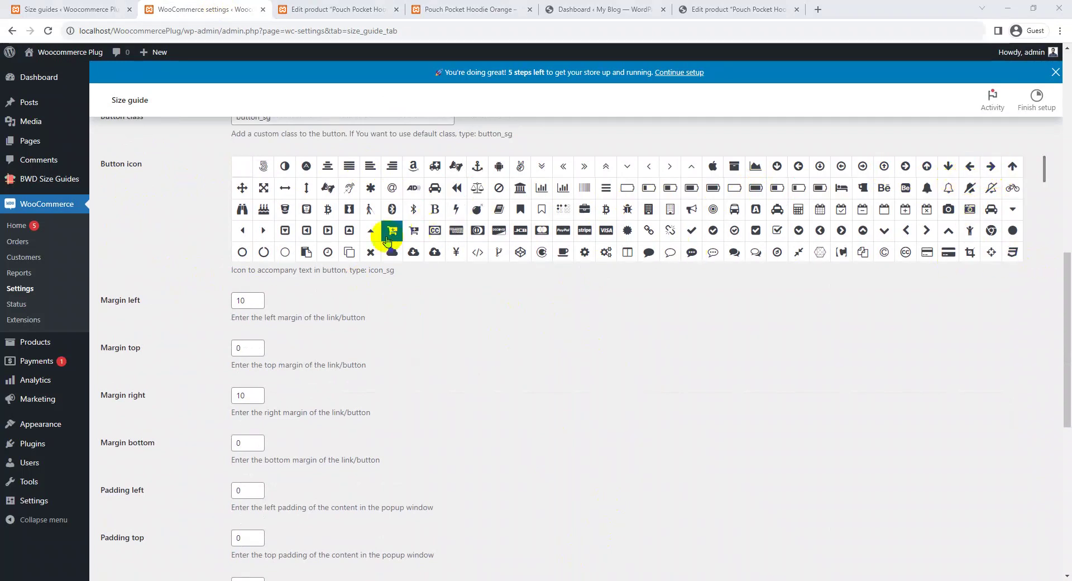
left_click(262, 236)
scroll(534, 380, "down", 8)
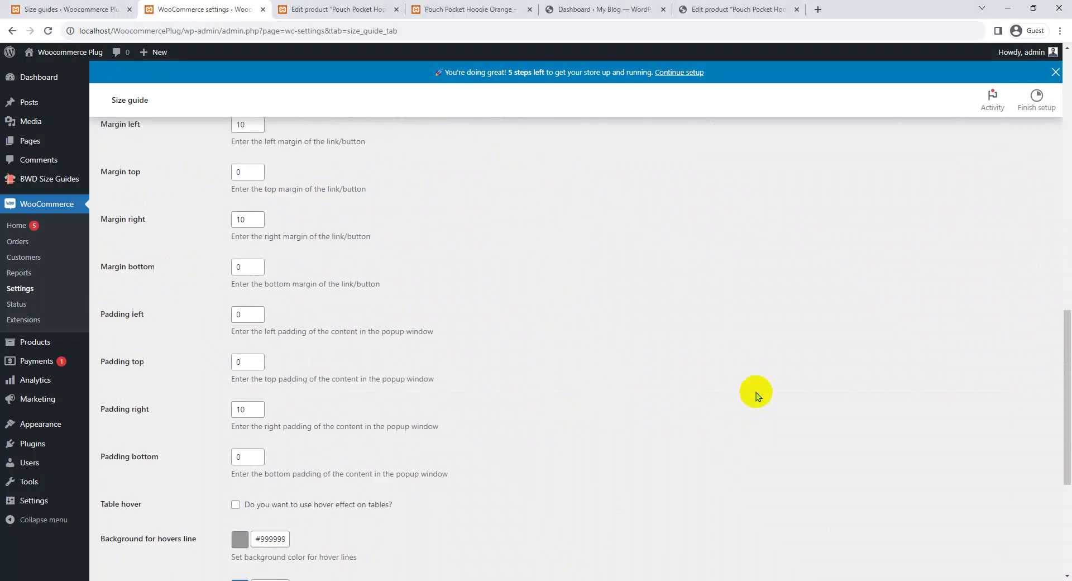
left_click(134, 520)
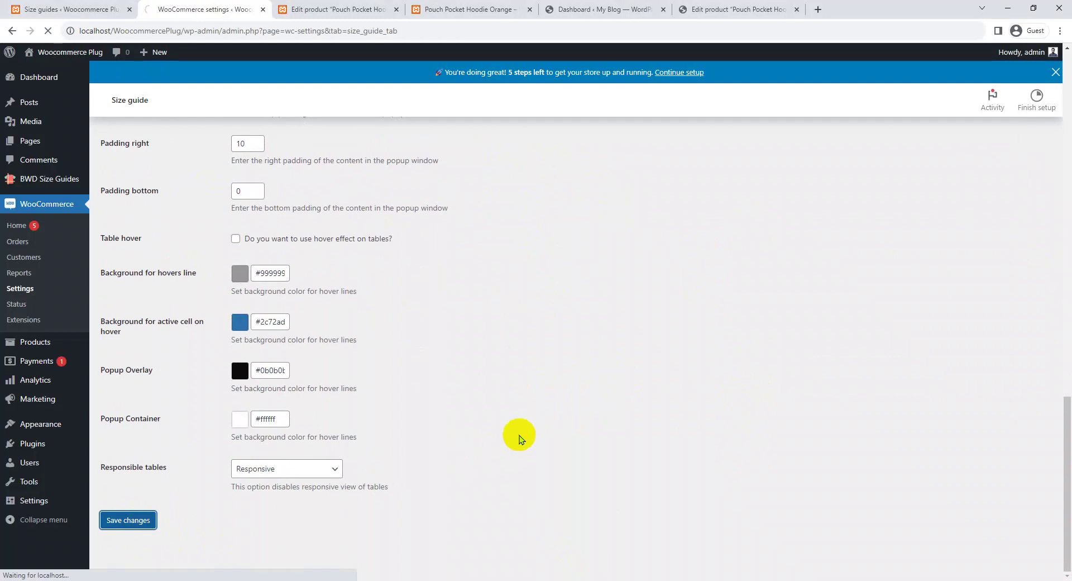
- Locate the chosen arrow in the Button icon list and view the Check Size button on the hoodie's product page
scroll(235, 297, "down", 10)
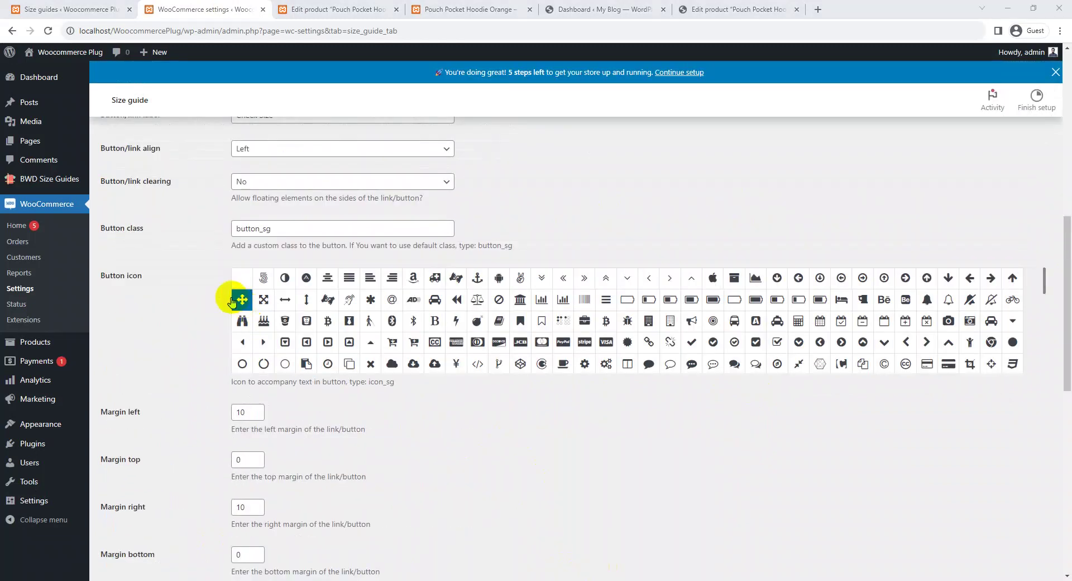
scroll(519, 339, "down", 3)
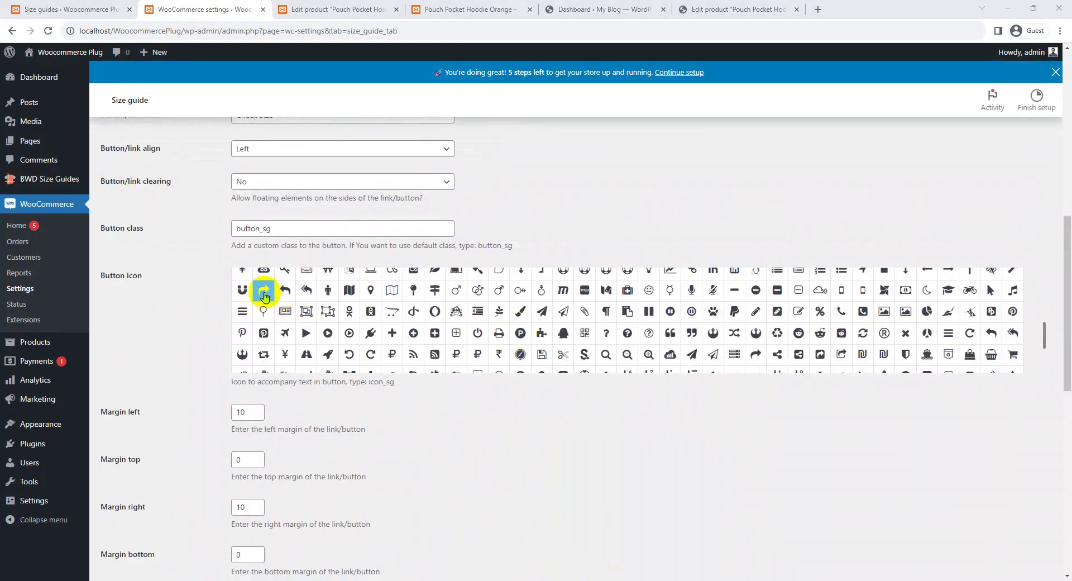
left_click(469, 11)
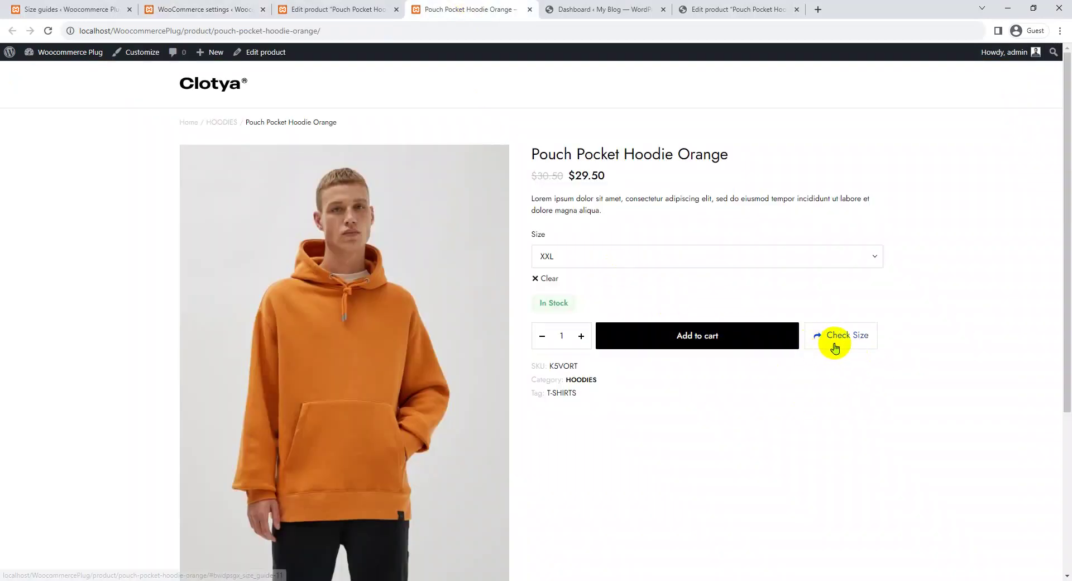
- Turn on the Table hover effect in the size guide settings and save the changes
left_click(212, 9)
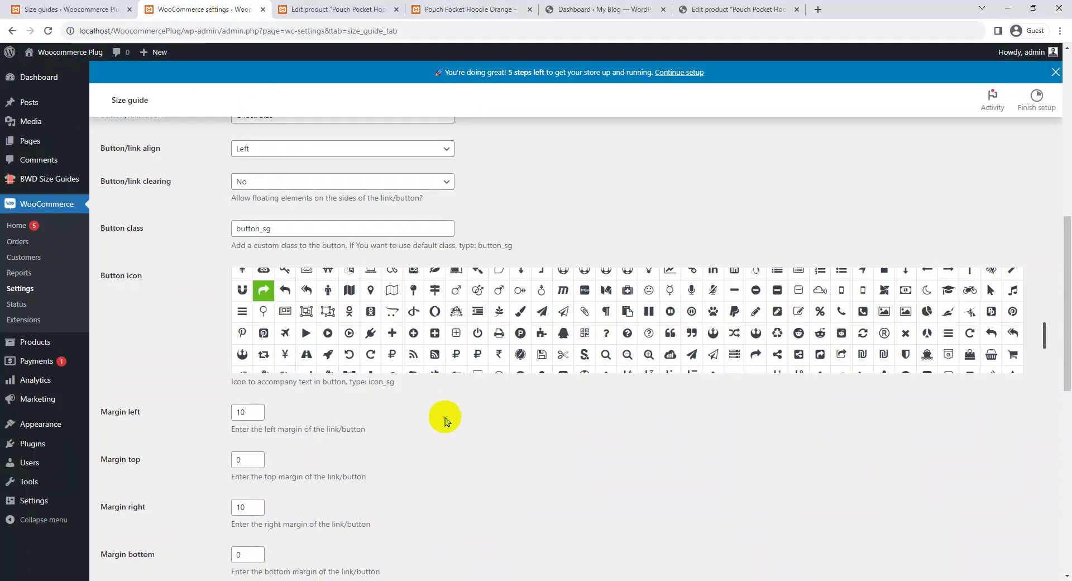
scroll(439, 405, "down", 2)
scroll(201, 313, "down", 1)
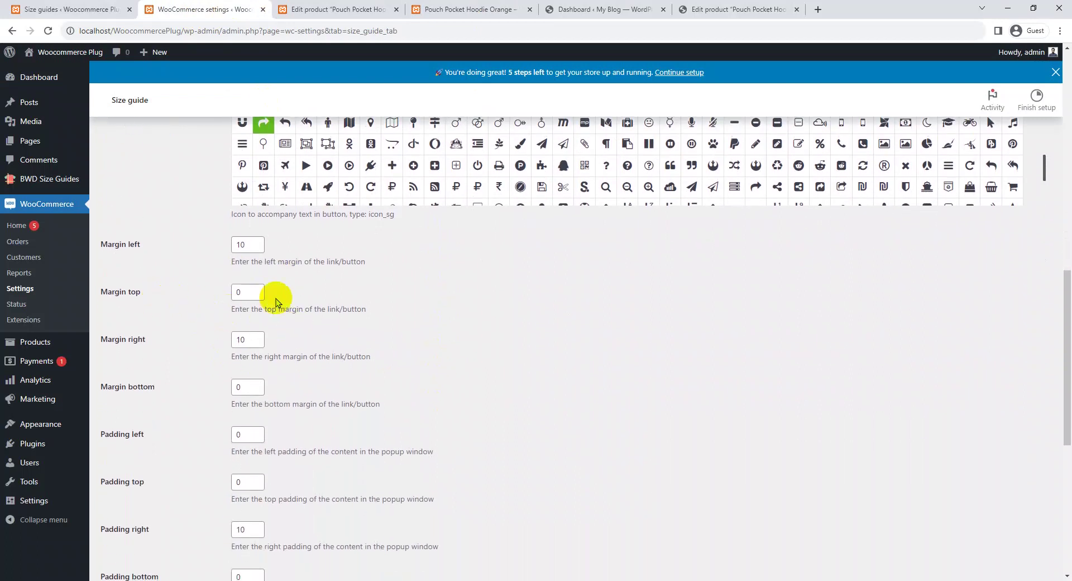
scroll(275, 302, "down", 1)
scroll(251, 290, "down", 1)
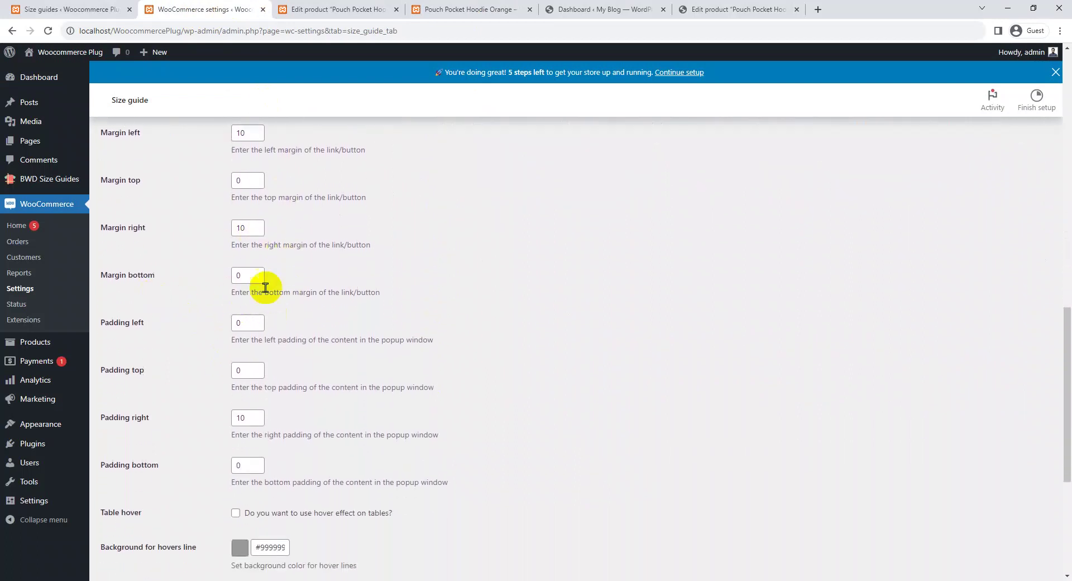
scroll(212, 313, "down", 1)
scroll(274, 324, "down", 3)
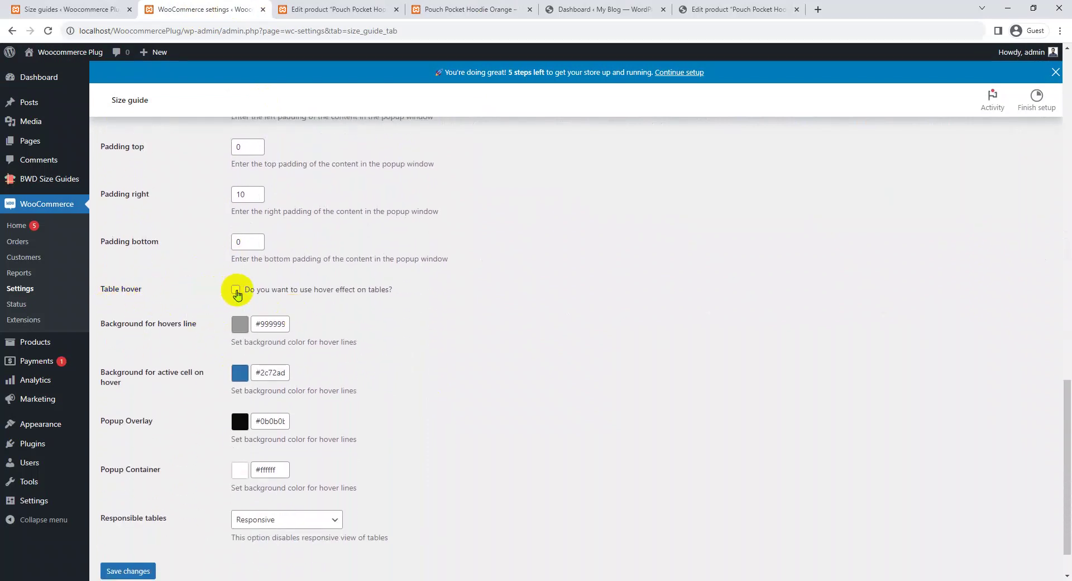
left_click(236, 290)
scroll(479, 306, "down", 1)
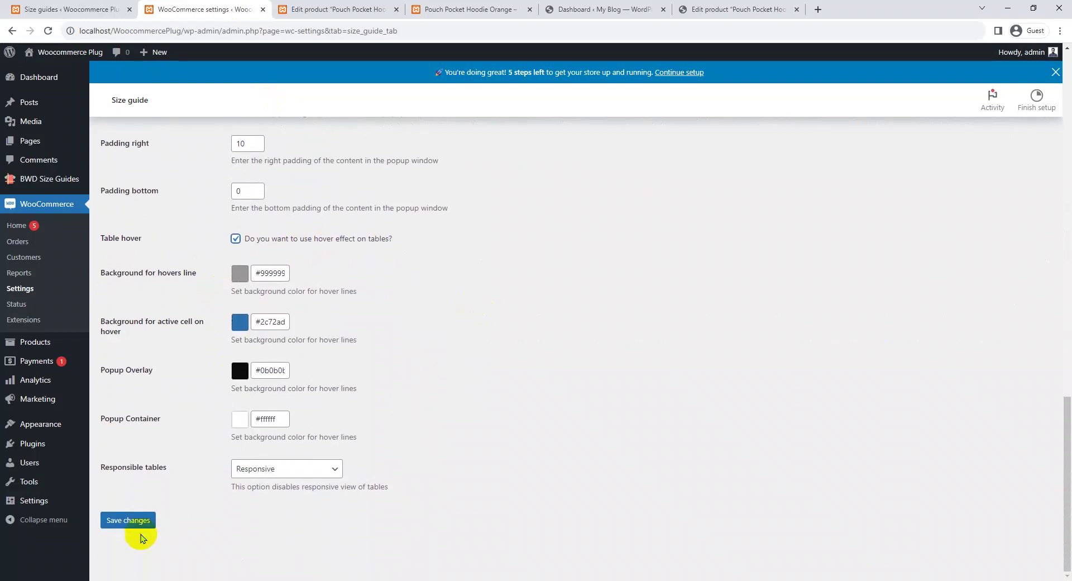
left_click(137, 520)
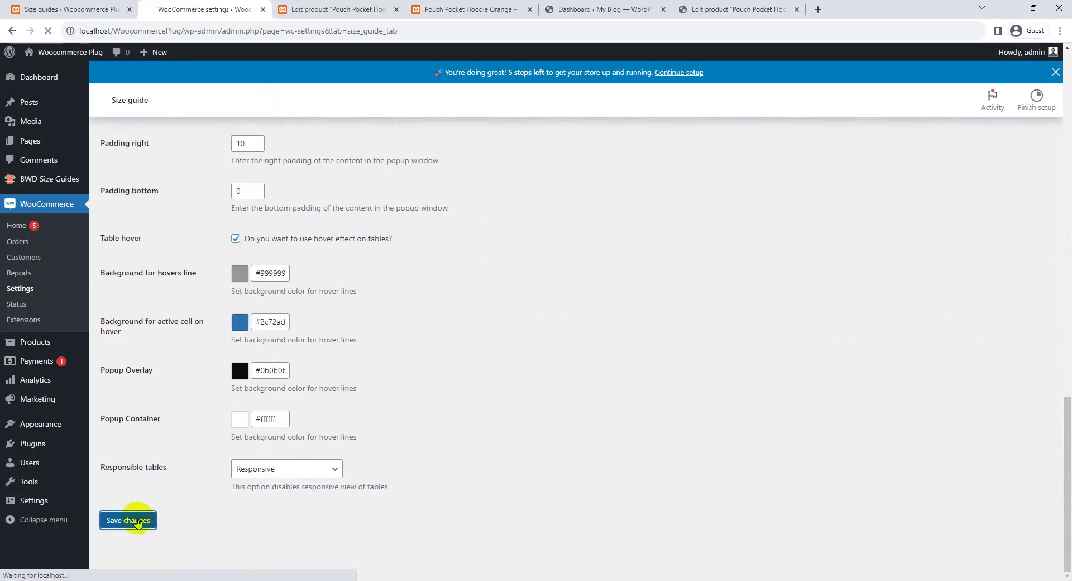
- View the table hover effect in the hoodie's size guide popup, close it and return to the size guide settings
mouse_move(102, 242)
left_mouse_down()
mouse_move(132, 237)
mouse_move(101, 237)
left_mouse_up()
left_click(117, 239)
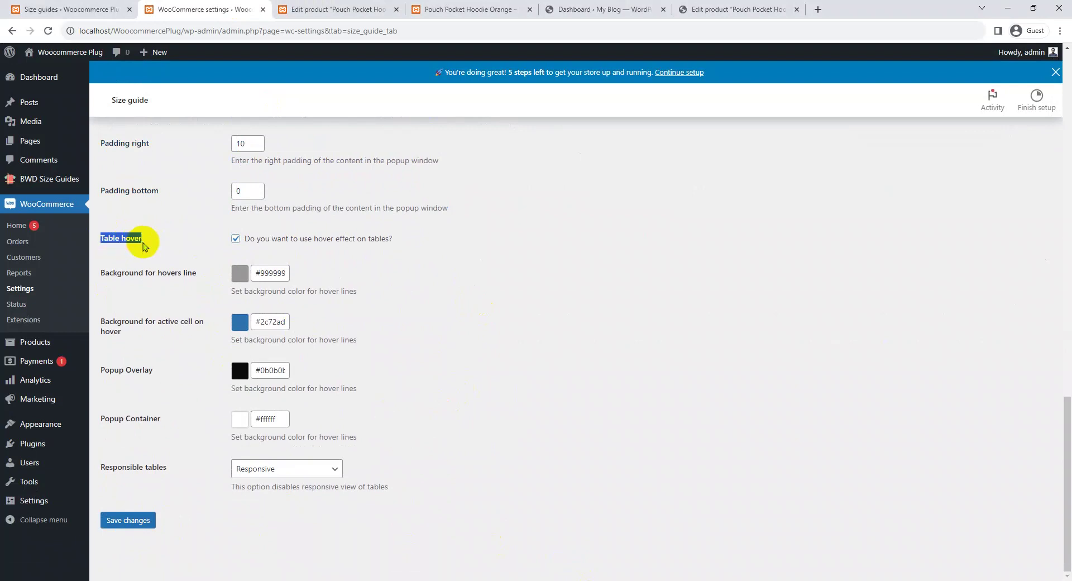
left_click(444, 9)
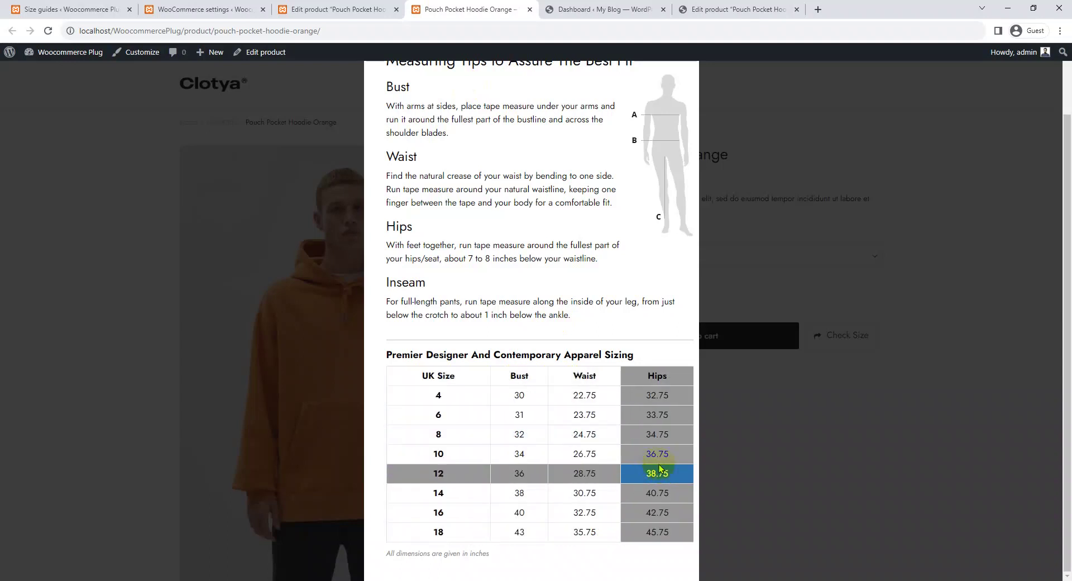
left_click(742, 263)
left_click(212, 9)
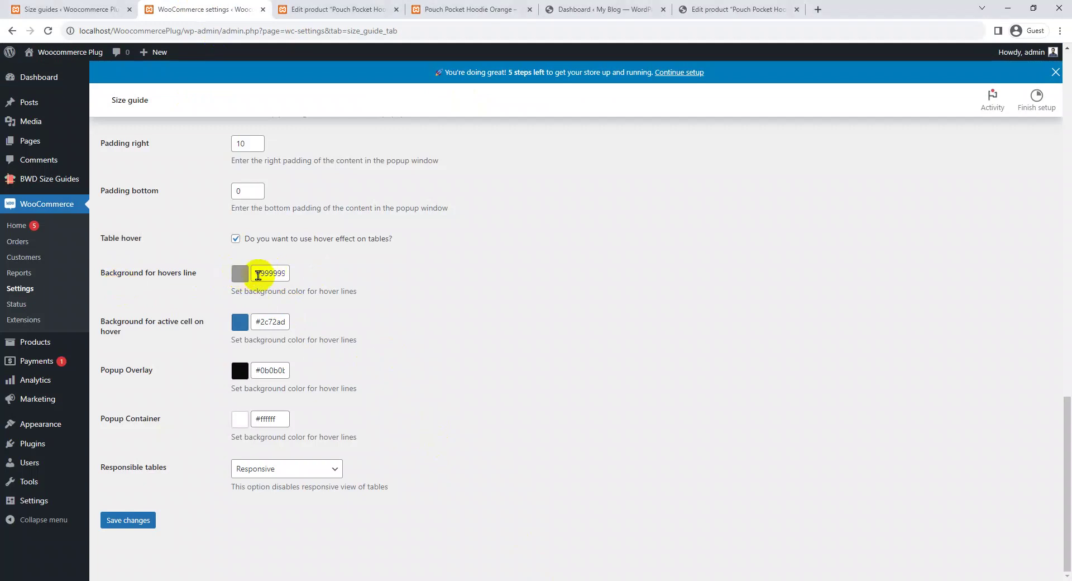
- Try pale peach (#fbd6c5) and near-black (#1e1614) as the Background for hovers line
left_click(263, 272)
left_click(331, 292)
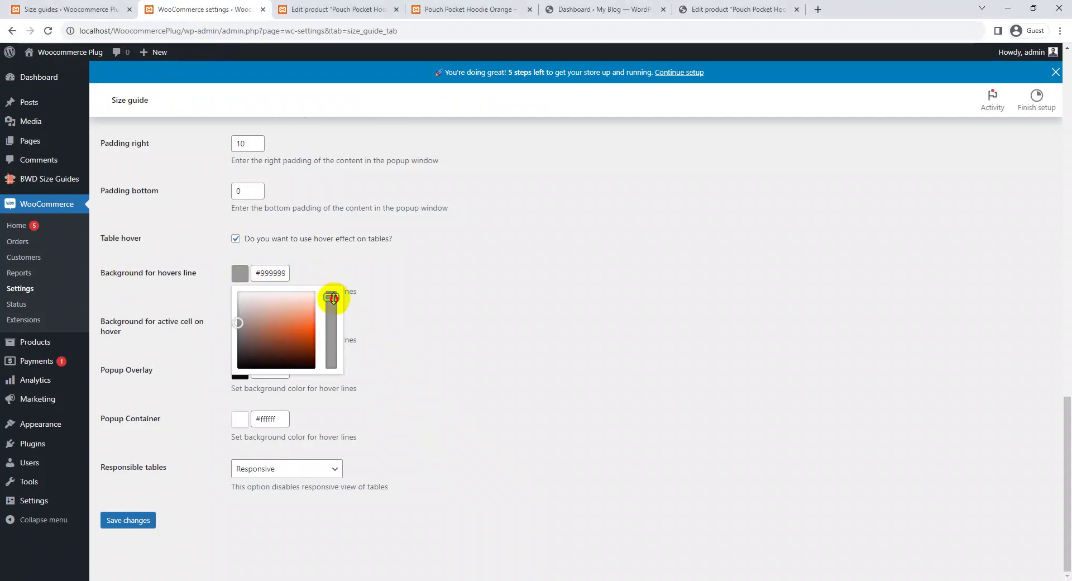
left_click(288, 308)
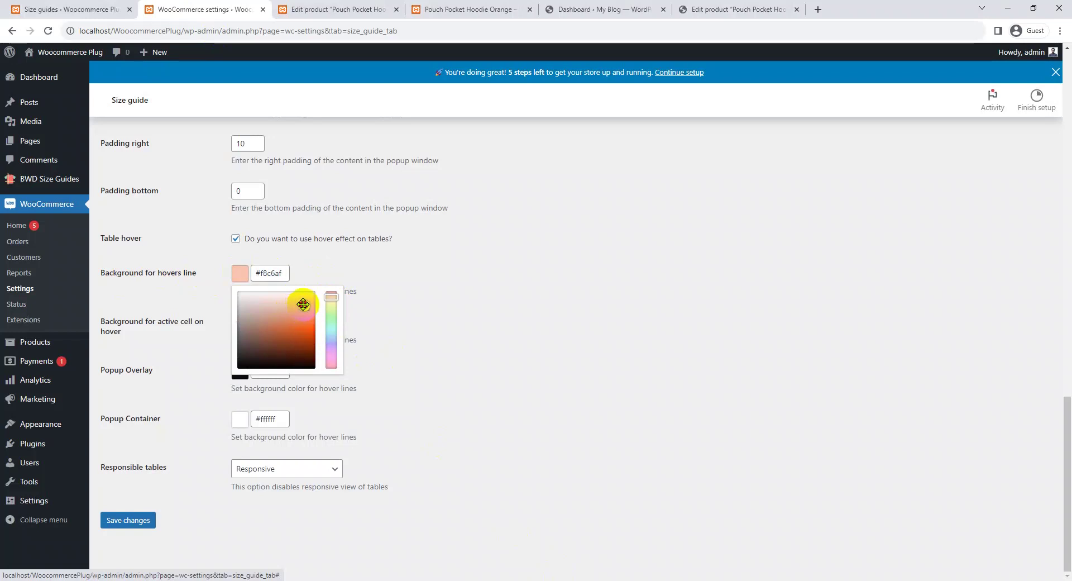
left_click(359, 299)
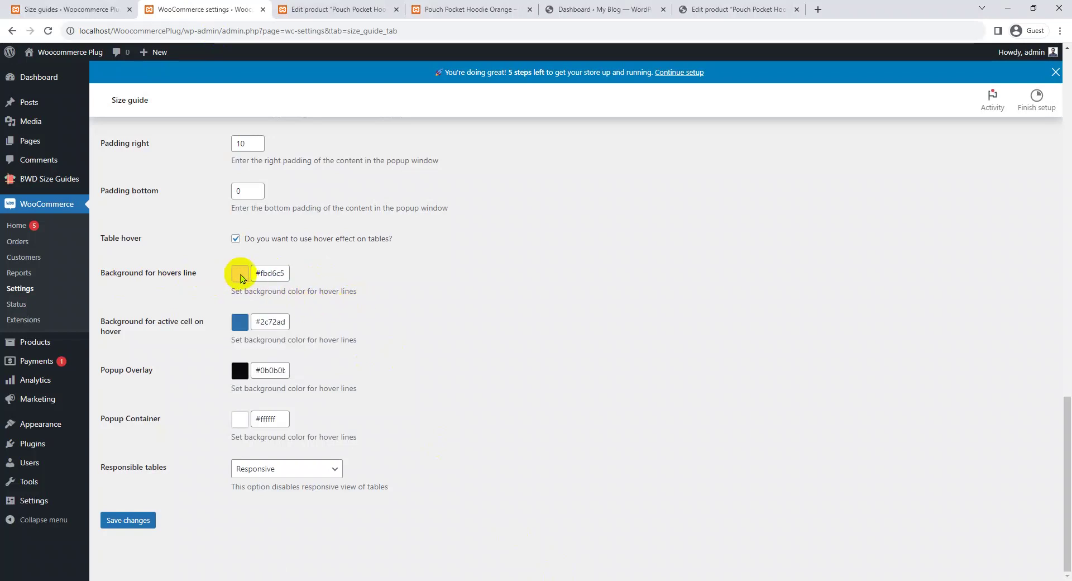
left_click(259, 272)
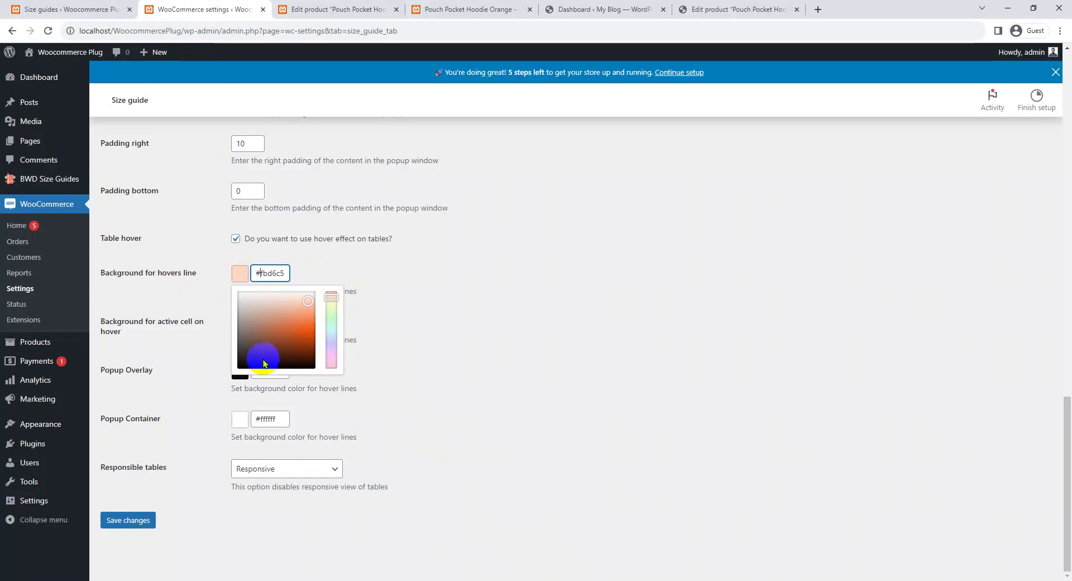
left_click_drag(255, 358, 253, 362)
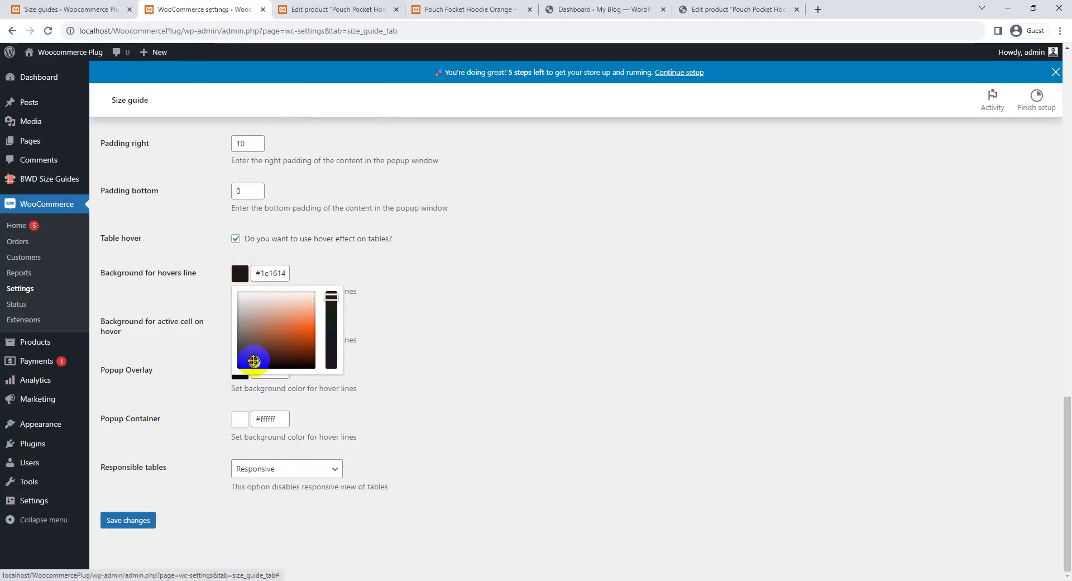
left_click(311, 282)
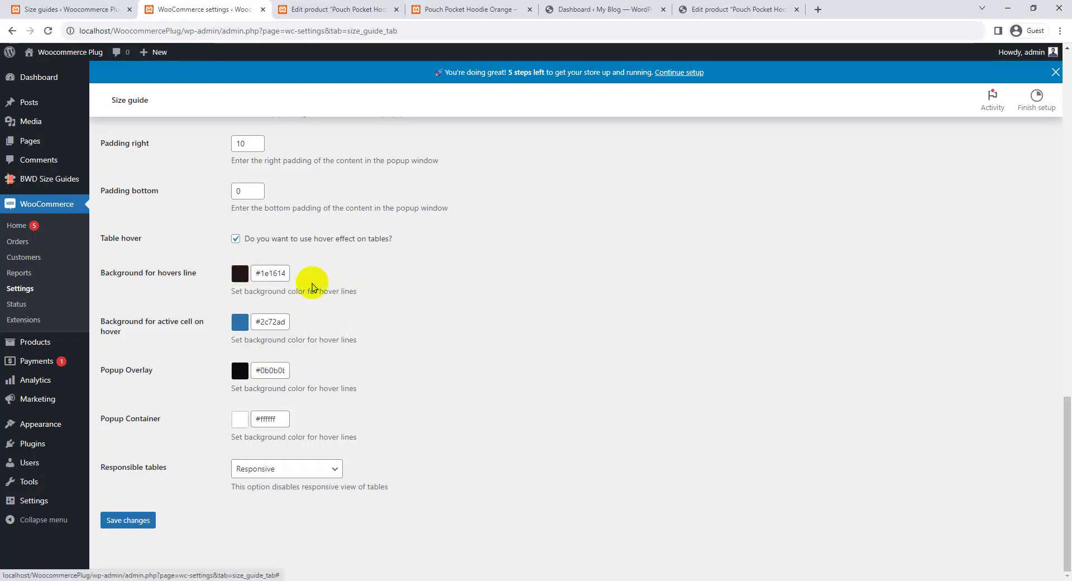
- Set the Background for hovers line to light blue #9bd5f2
left_click(239, 279)
left_click_drag(283, 342, 335, 335)
left_click(268, 273)
left_click(341, 337)
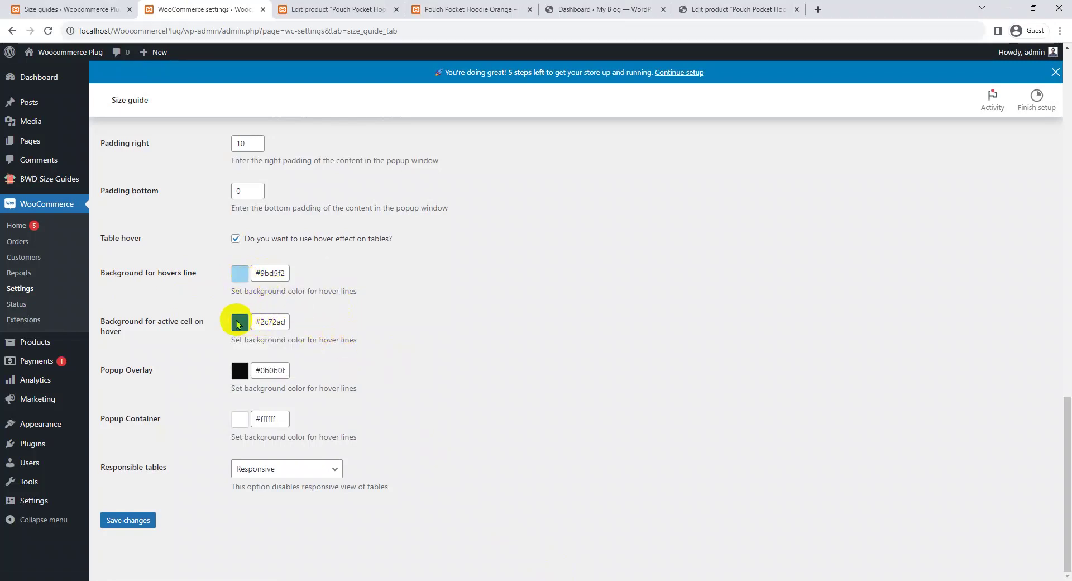
- Set the Background for active cell on hover to a deep indigo blue and save the changes
left_click(263, 322)
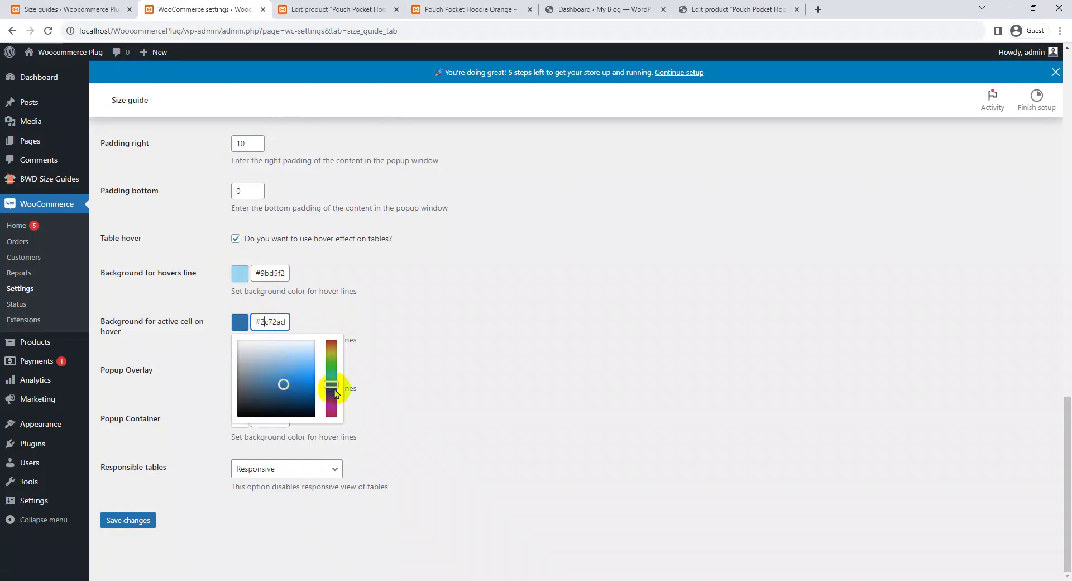
left_click_drag(328, 383, 331, 392)
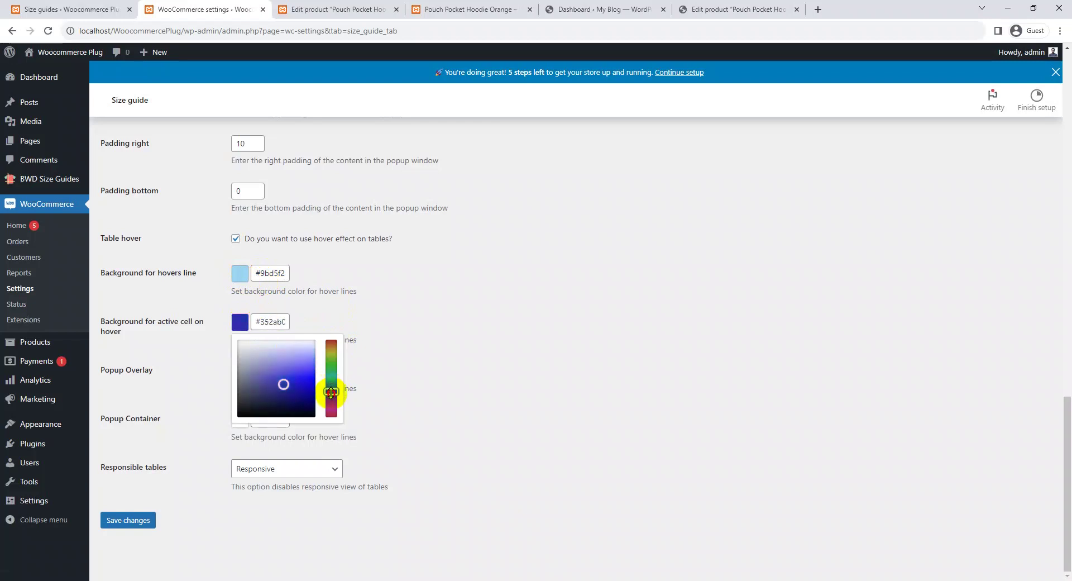
left_click(353, 305)
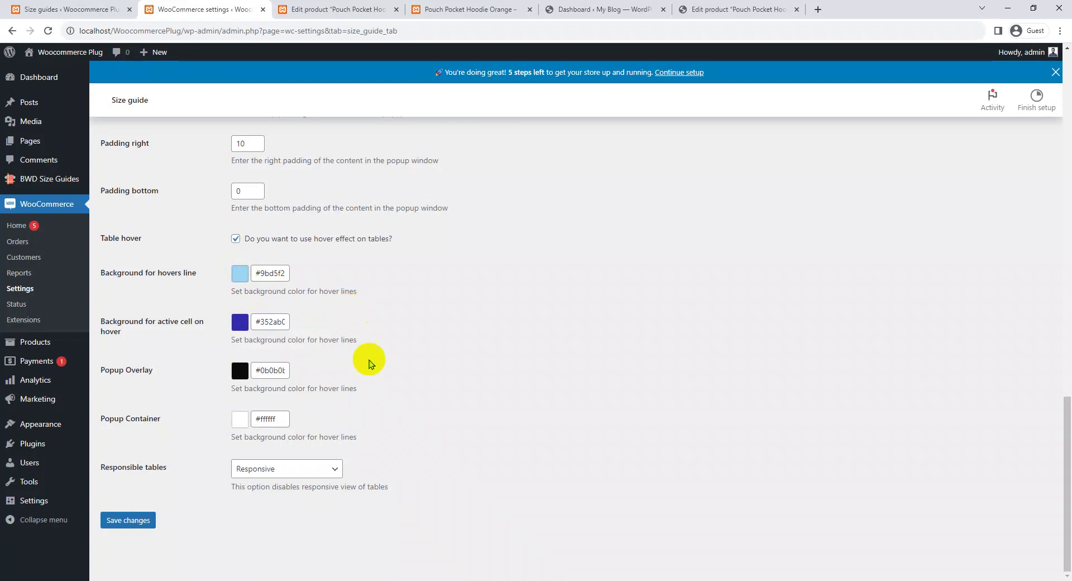
left_click(131, 519)
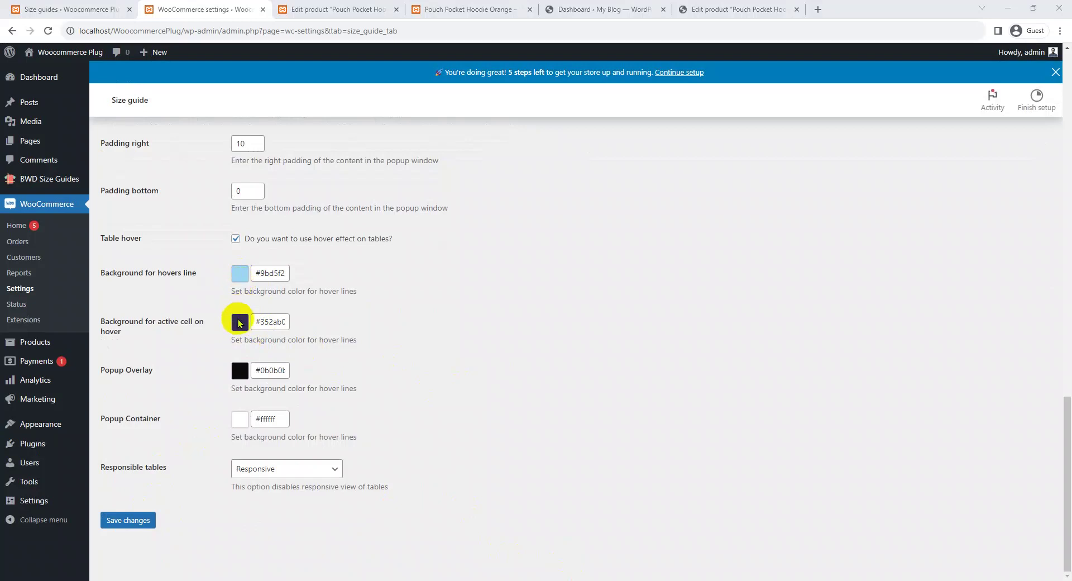
- View the new hover colours on the size table in the hoodie's popup and return to the size guide settings
left_click(474, 9)
left_click(853, 340)
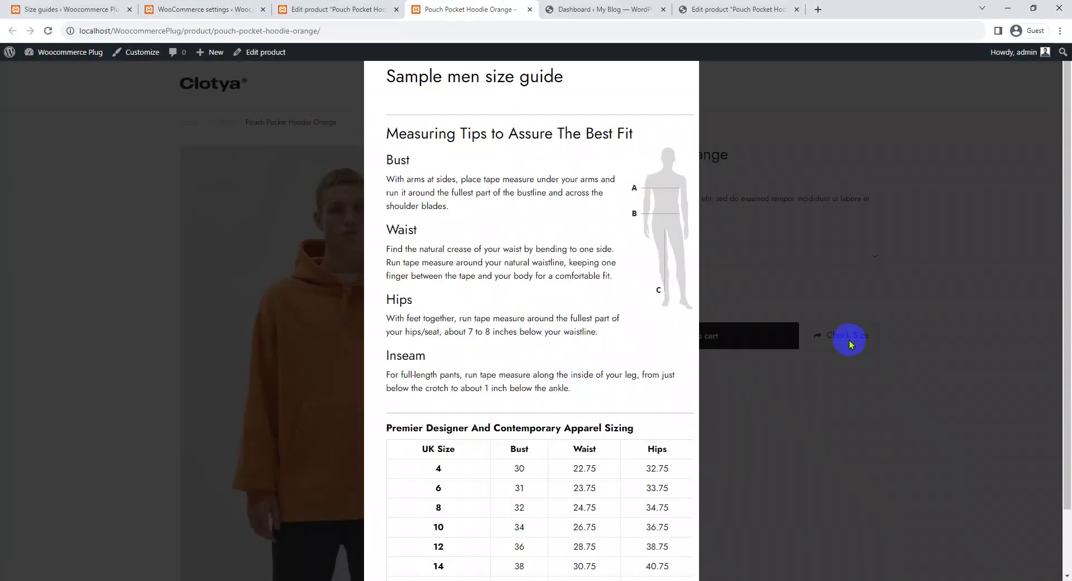
scroll(498, 353, "down", 2)
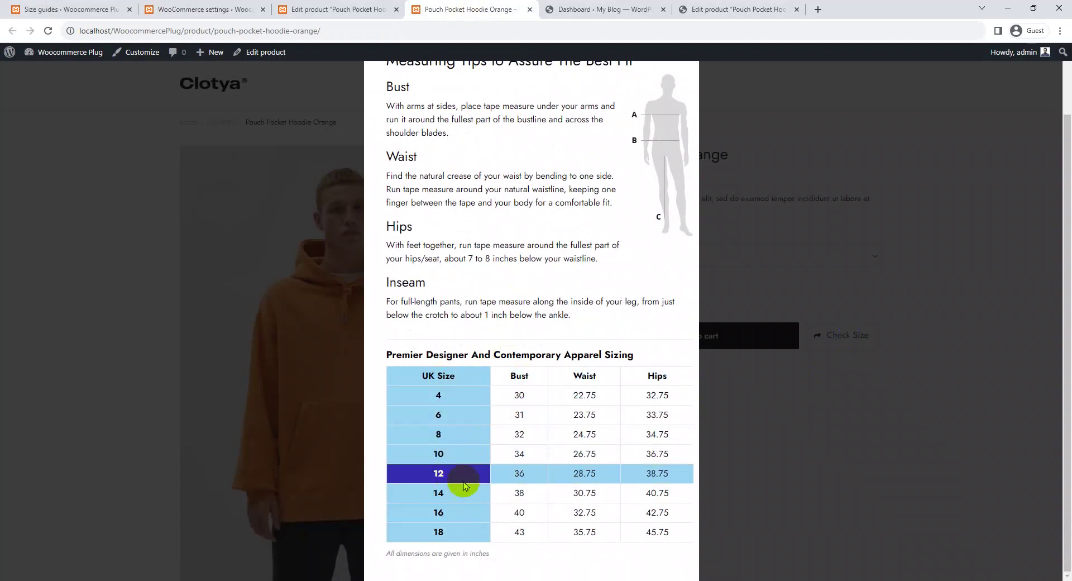
left_click(202, 7)
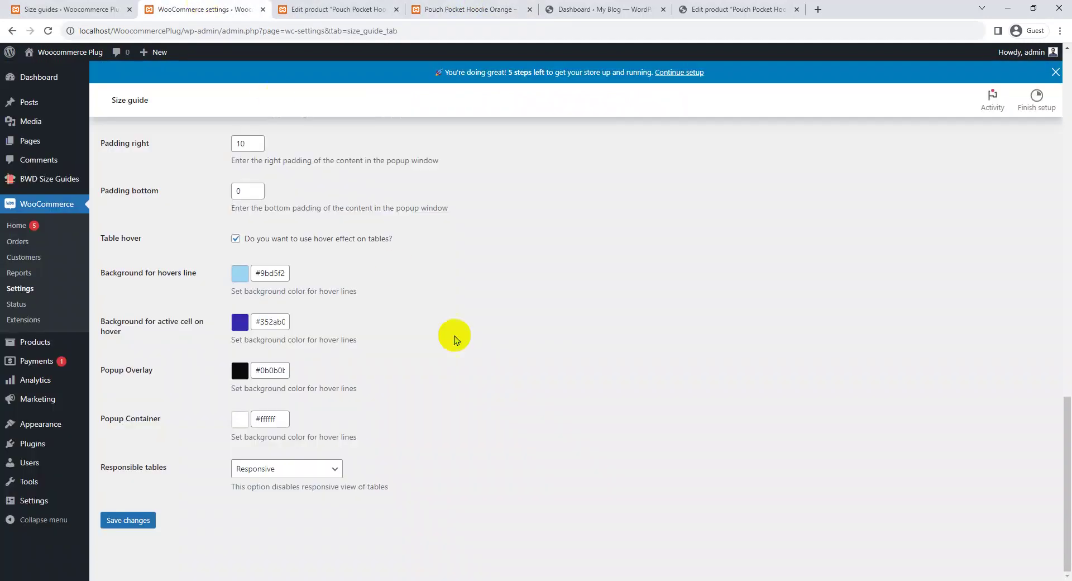
- Set the Popup Overlay to coral red #f66464 and save the changes
left_click(232, 371)
left_click(238, 373)
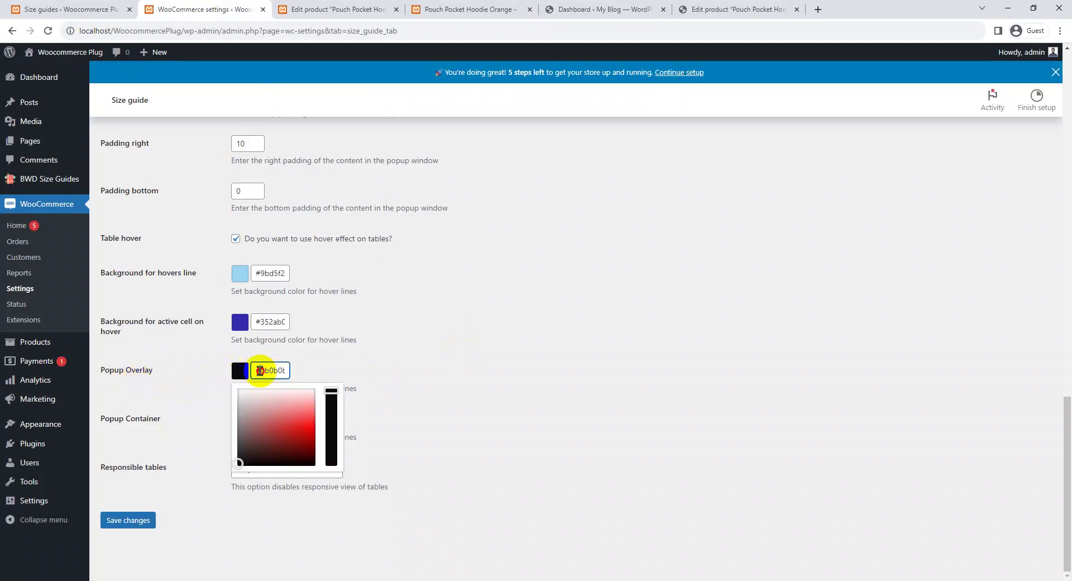
left_click(300, 413)
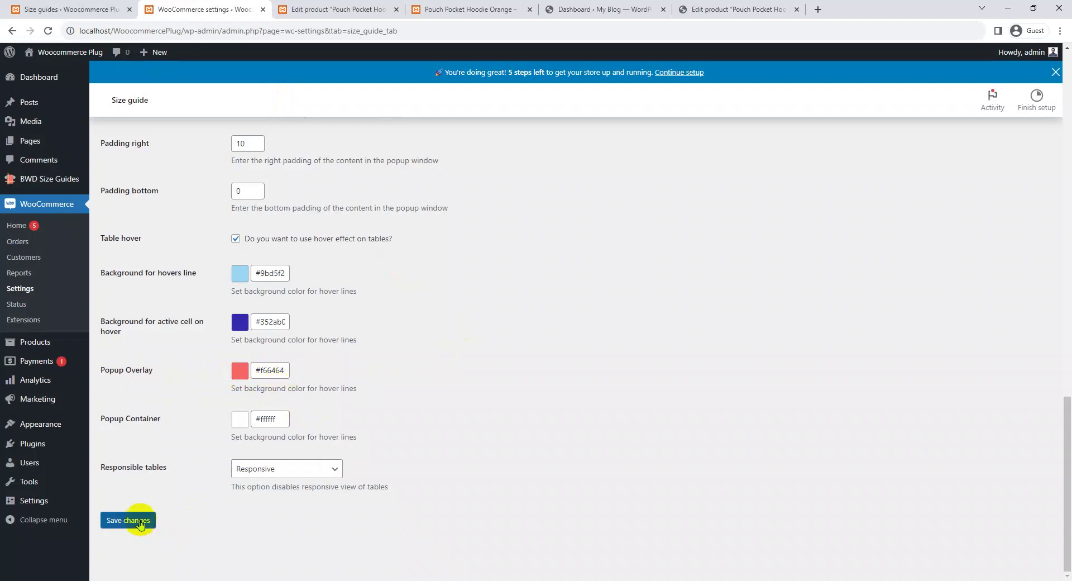
left_click(141, 525)
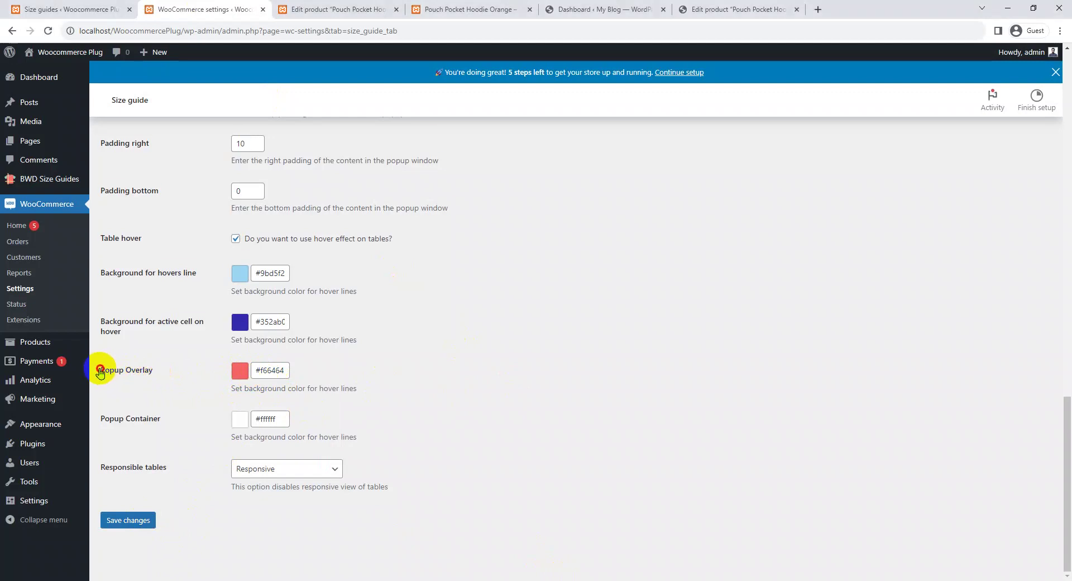
- View the recoloured Popup Overlay behind the hoodie's size guide popup and return to the size guide settings
left_click_drag(100, 373, 106, 373)
left_click(120, 377)
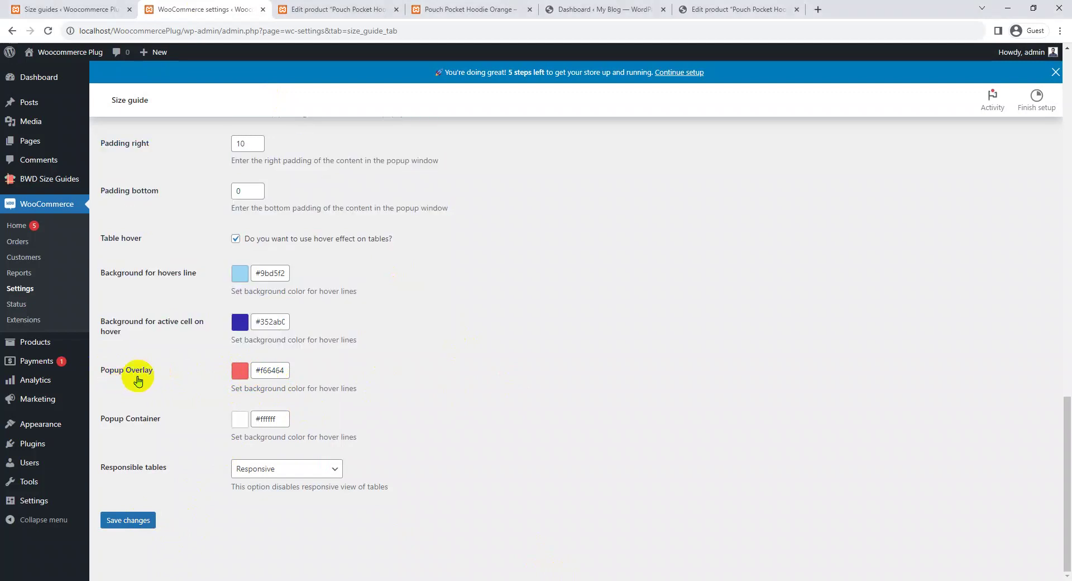
left_click_drag(135, 373, 102, 374)
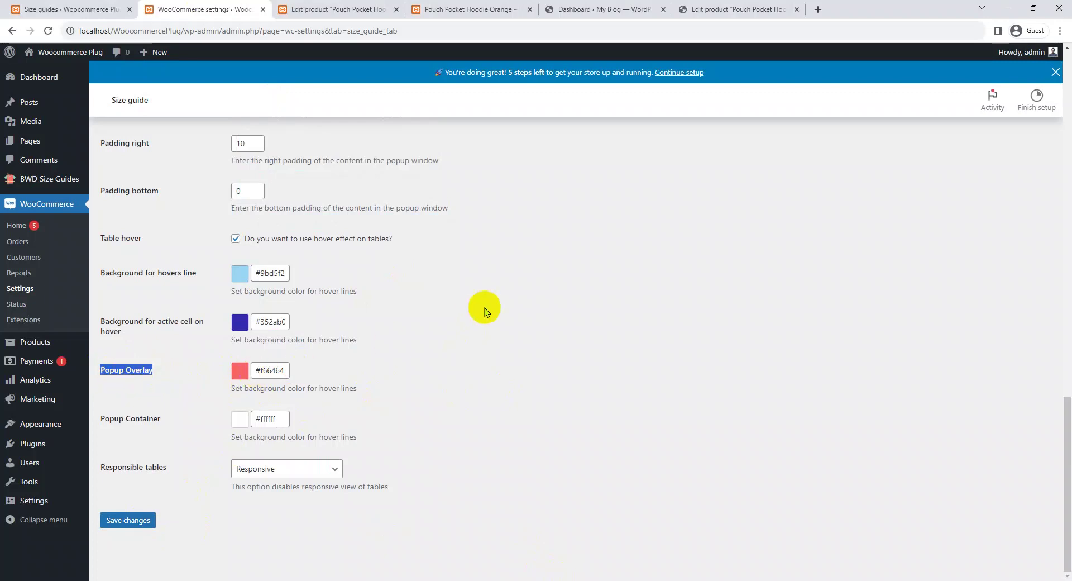
left_click(454, 4)
left_click(842, 334)
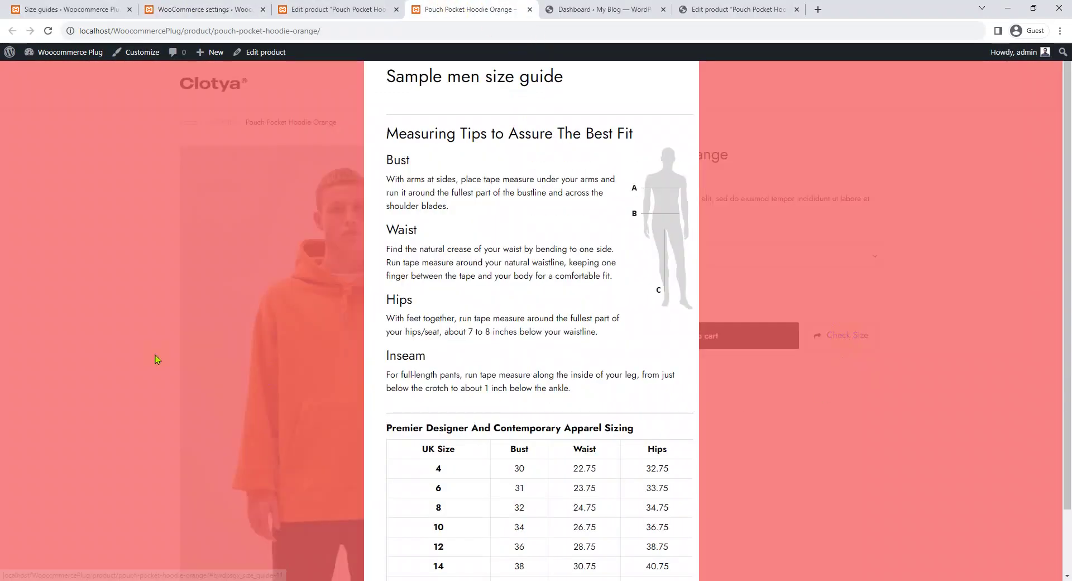
left_click(202, 7)
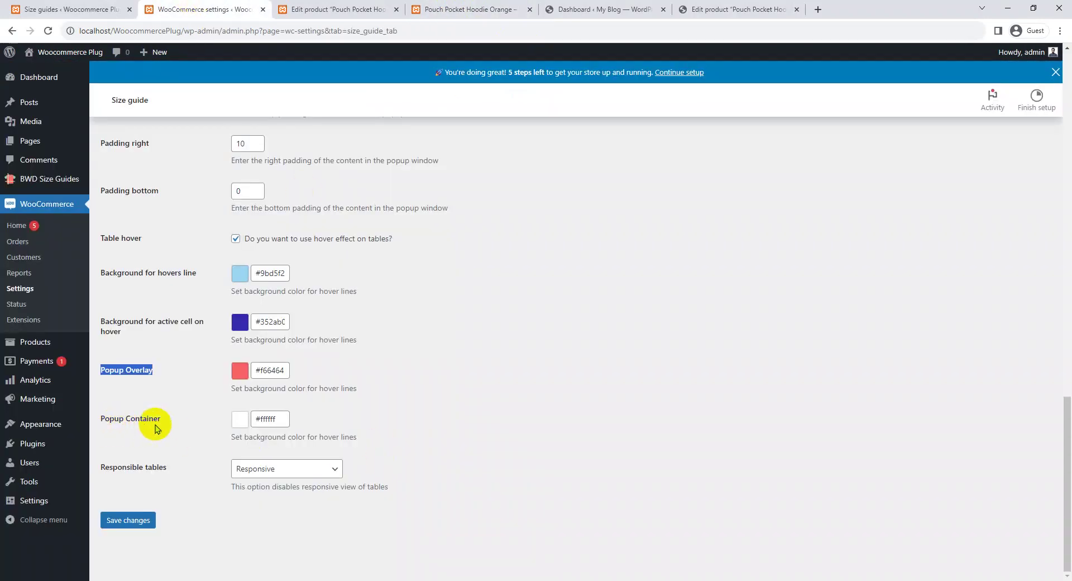
- Set the Popup Container background to coral red #f15f5f
left_click(267, 419)
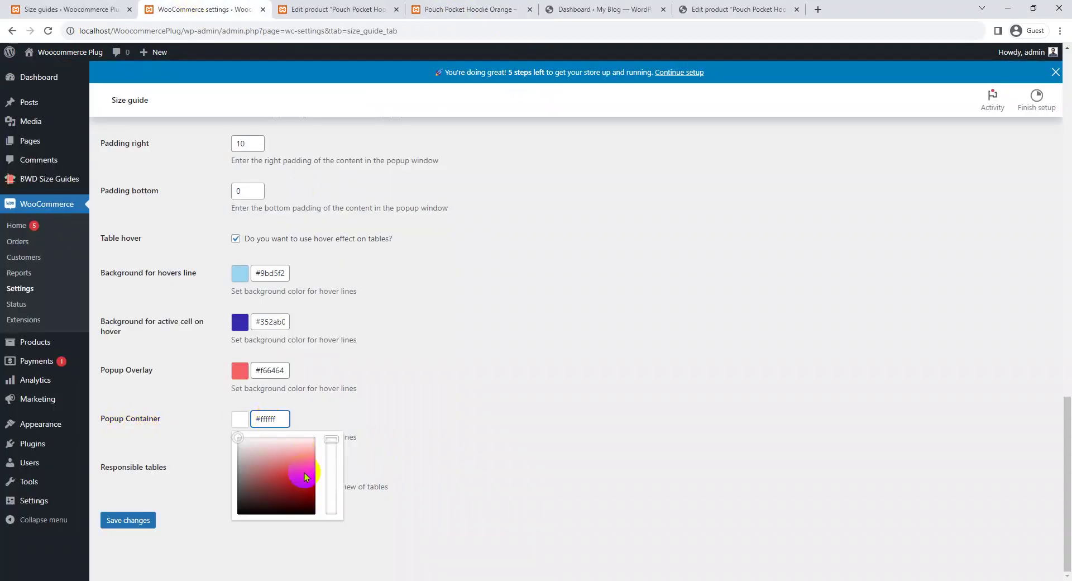
left_click_drag(306, 455, 303, 463)
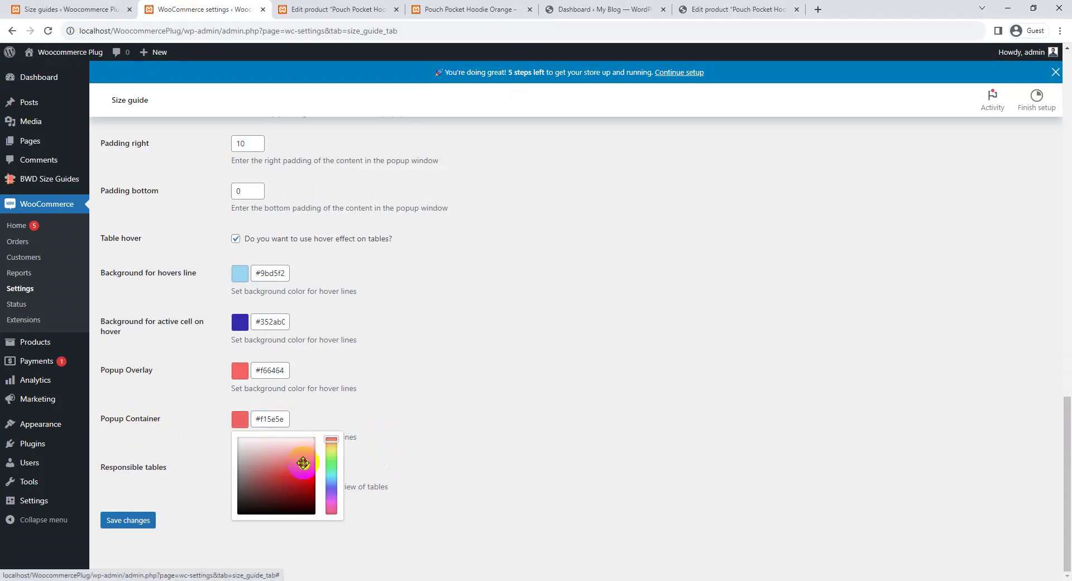
left_click(266, 464)
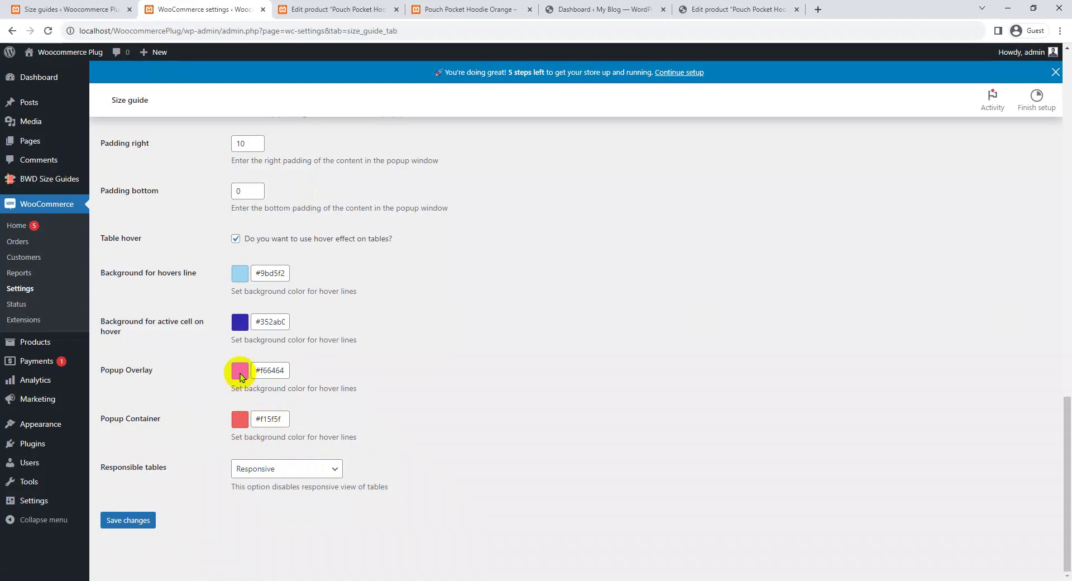
- Set the Popup Overlay to near-black #1f1313
left_click(264, 371)
left_click(263, 451)
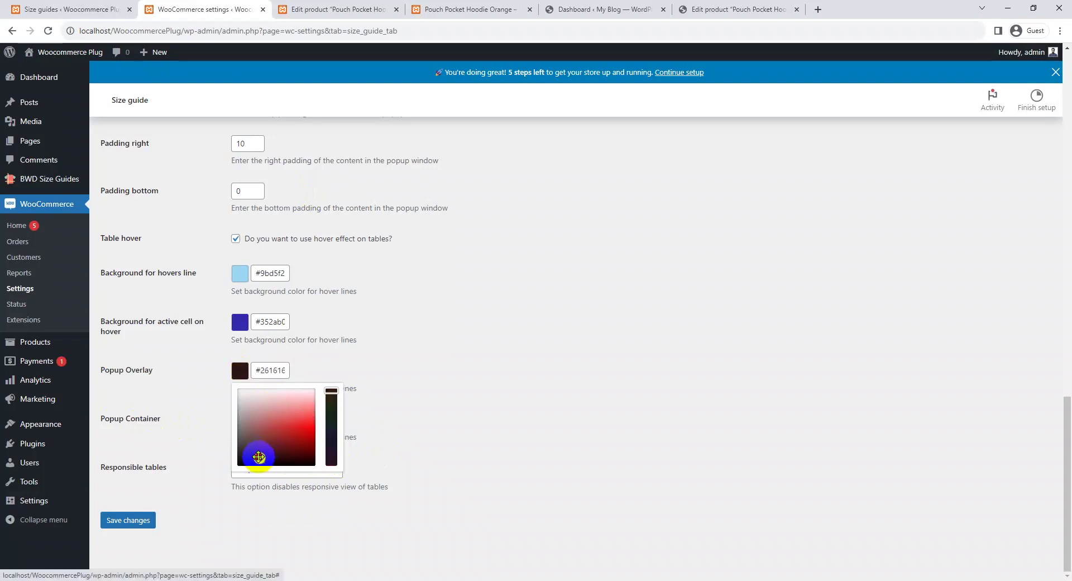
left_click(270, 460)
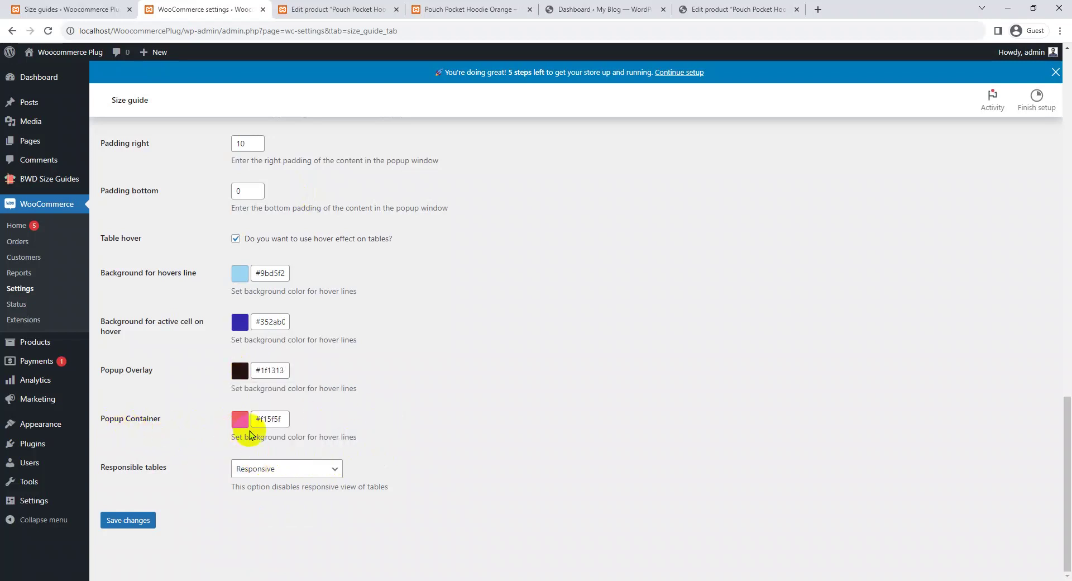
- Save the popup colour settings and check the recoloured size guide popup on the hoodie's product page
left_click(143, 525)
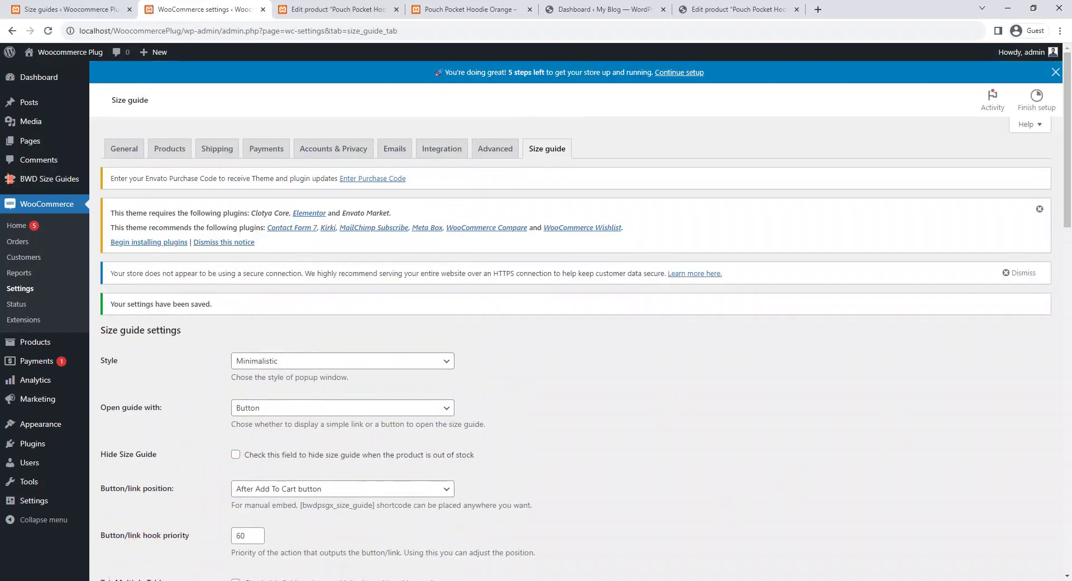
scroll(318, 411, "down", 15)
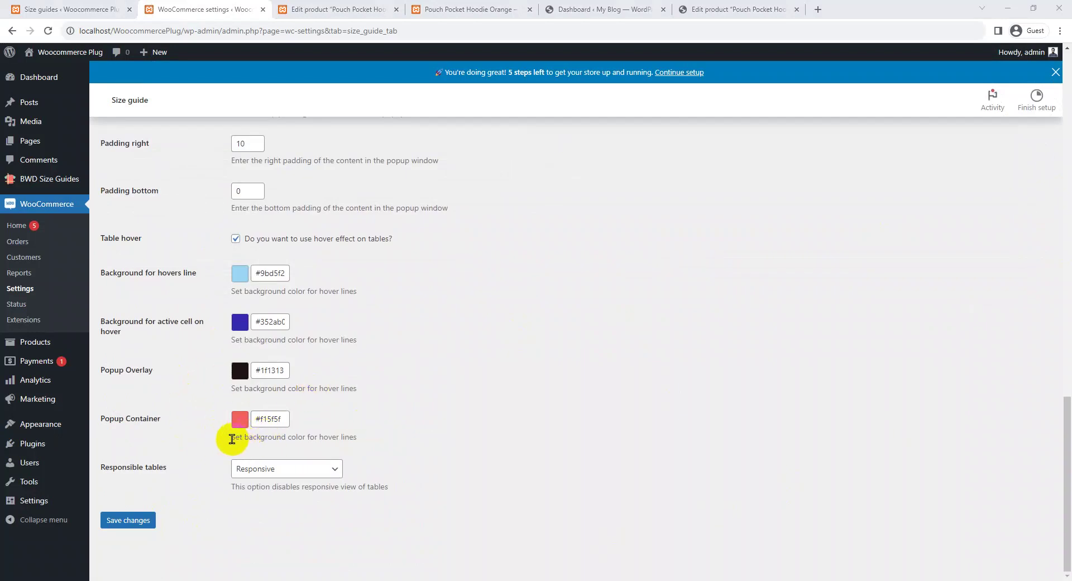
left_click_drag(231, 438, 352, 439)
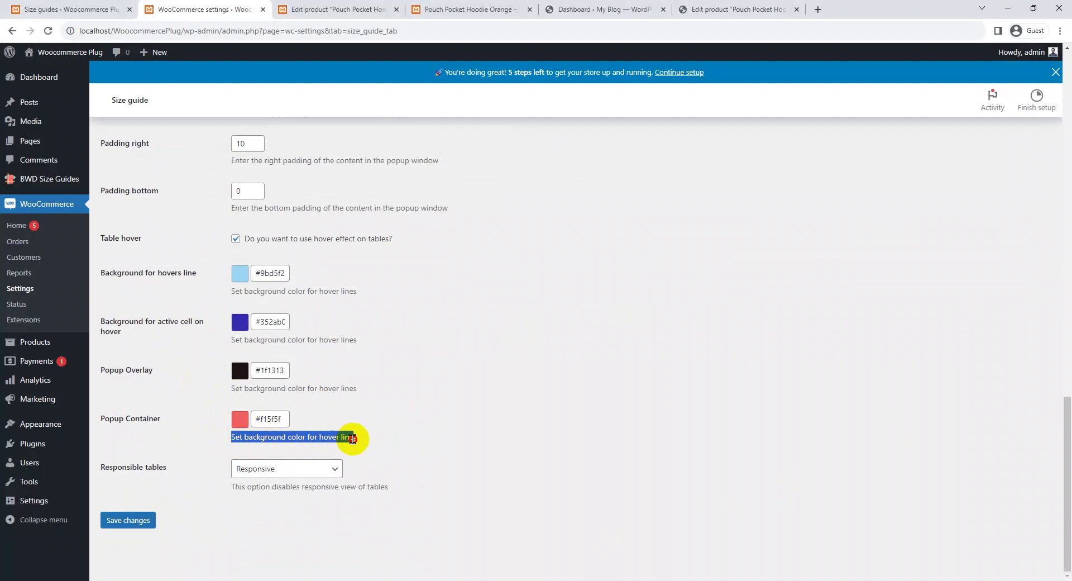
left_click(346, 424)
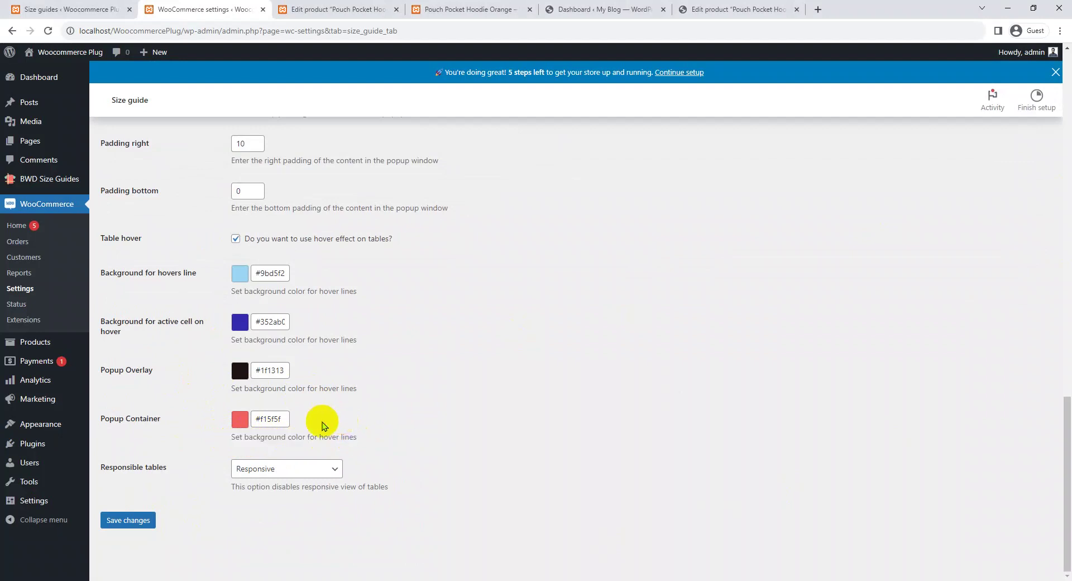
left_click(457, 6)
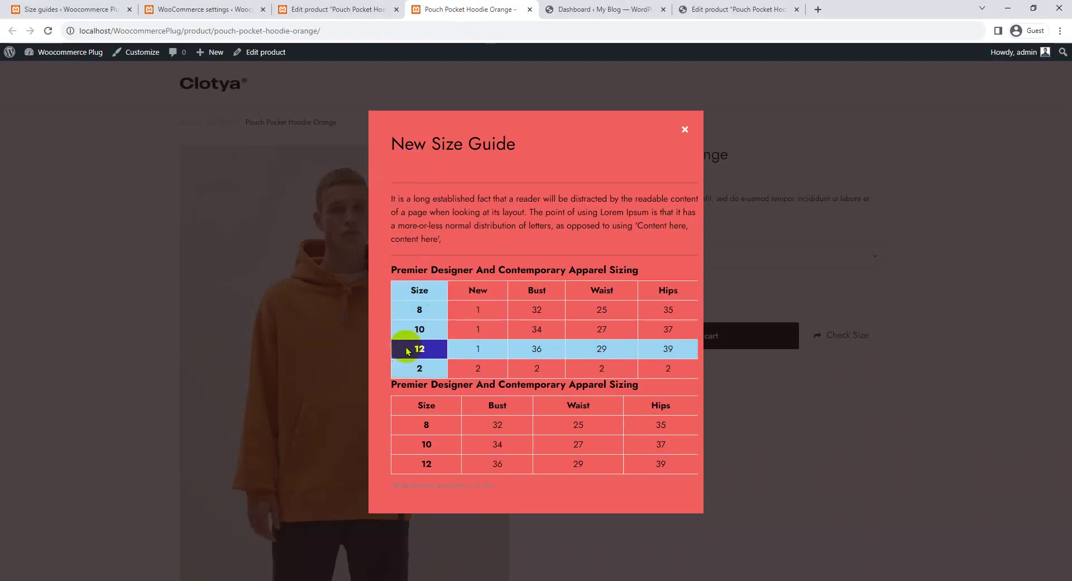
left_click(207, 5)
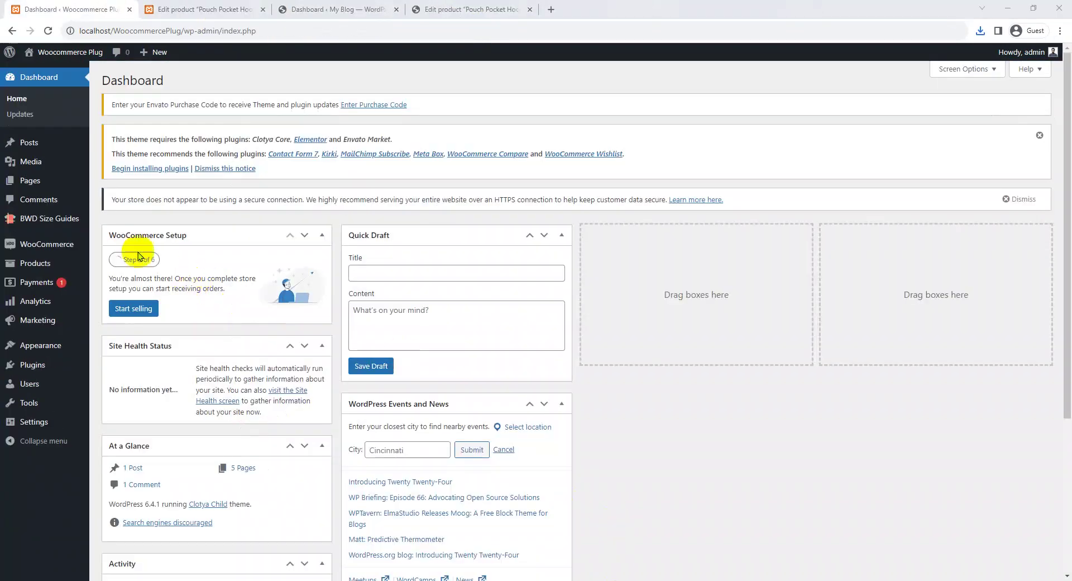
- Open the list of all products in a separate tab and start adding a new product
mouse_move(39, 271)
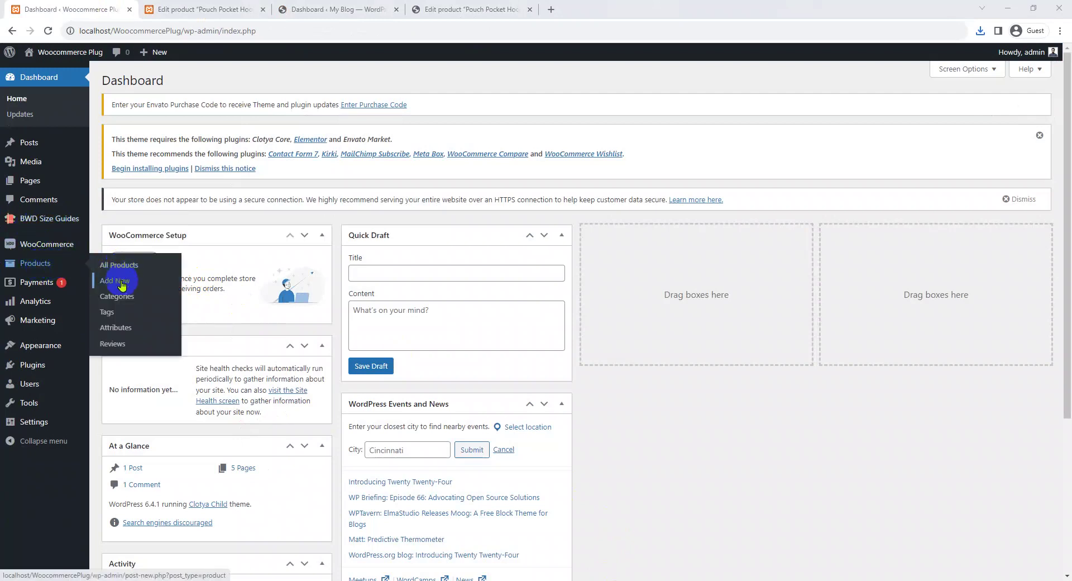
middle_click(125, 265)
left_click(170, 7)
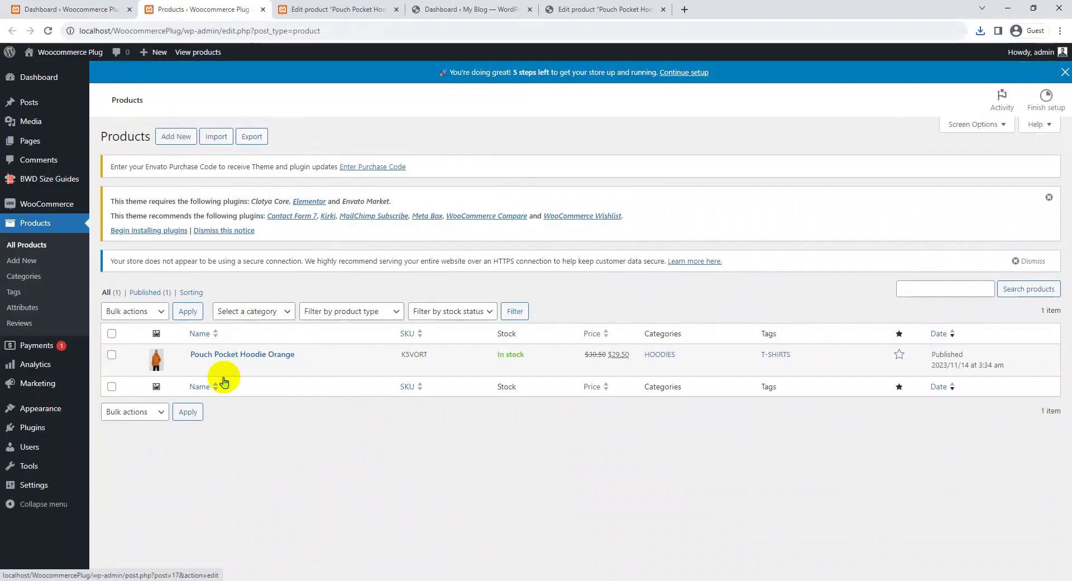
left_click(171, 140, "ctrl")
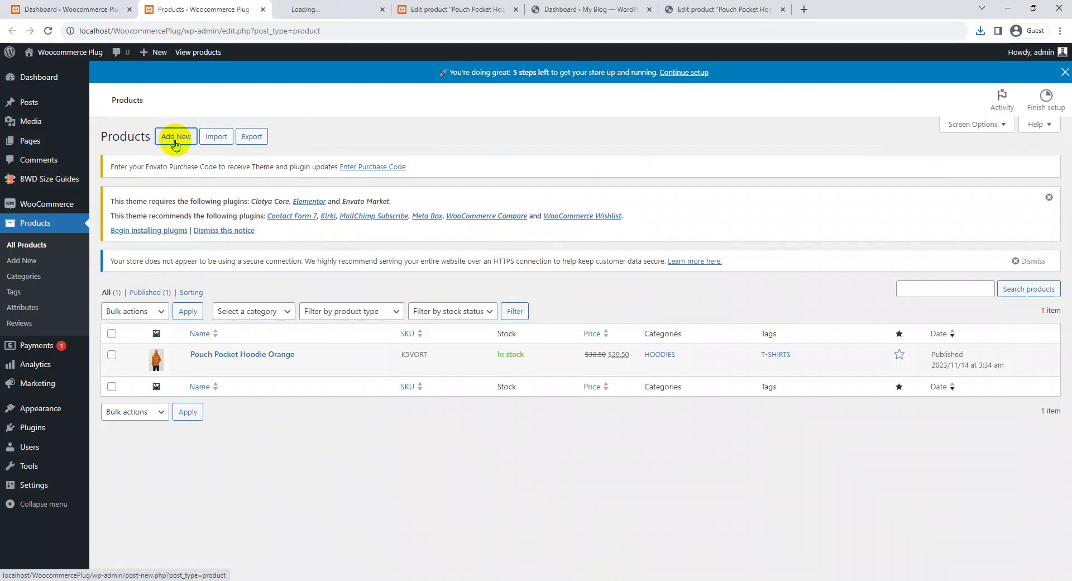
left_click(319, 14)
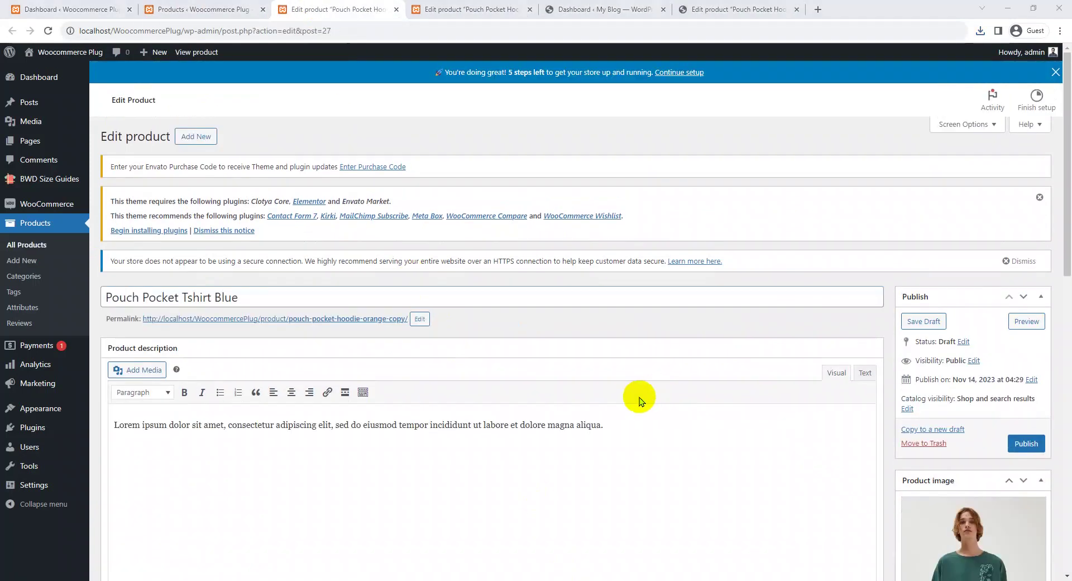
- Publish the Pouch Pocket Tshirt Blue product and look over its store page
left_click(1030, 443)
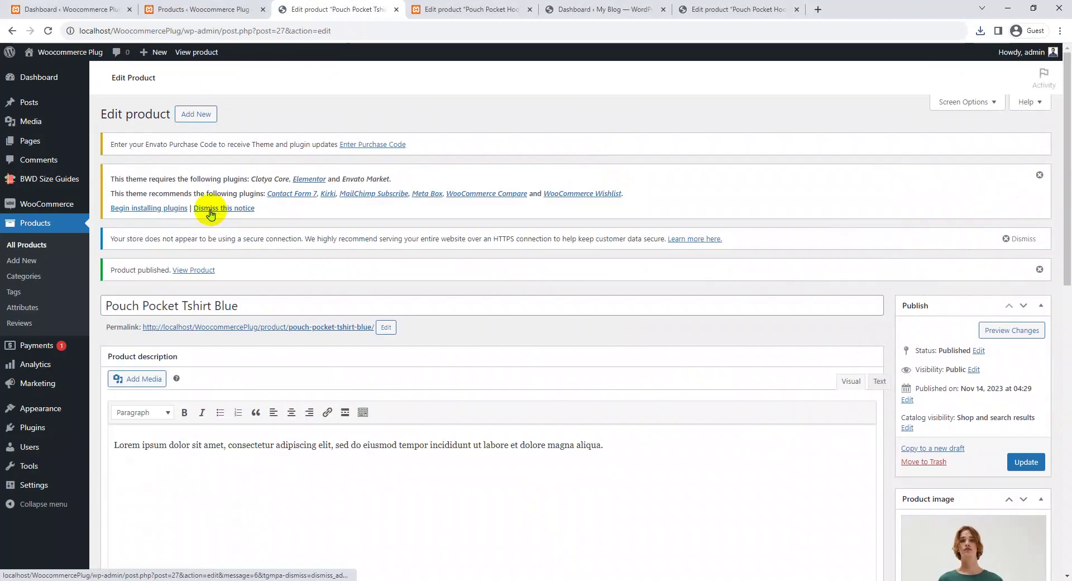
left_click(196, 270)
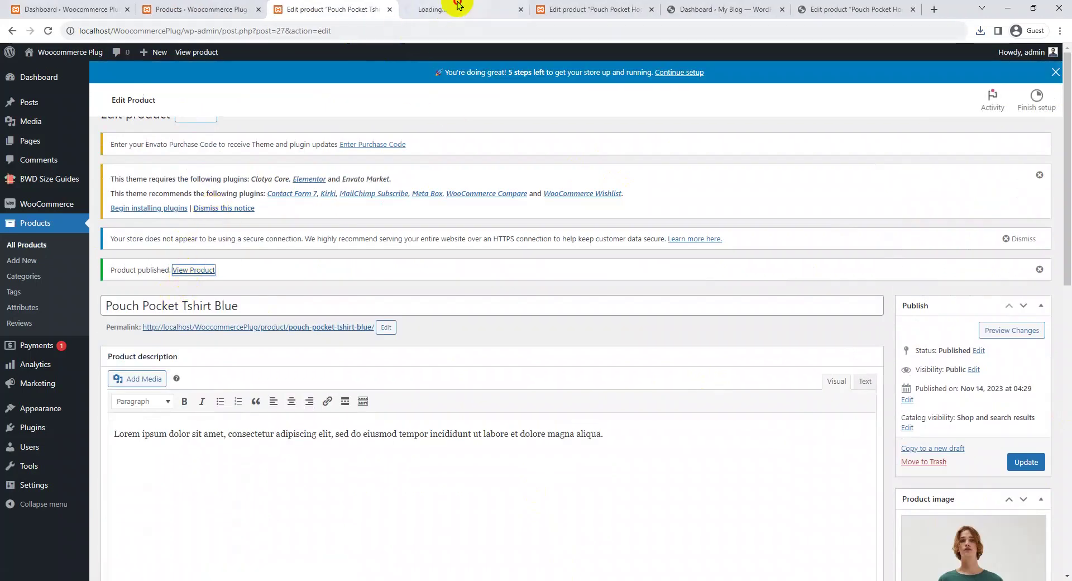
scroll(943, 366, "down", 7)
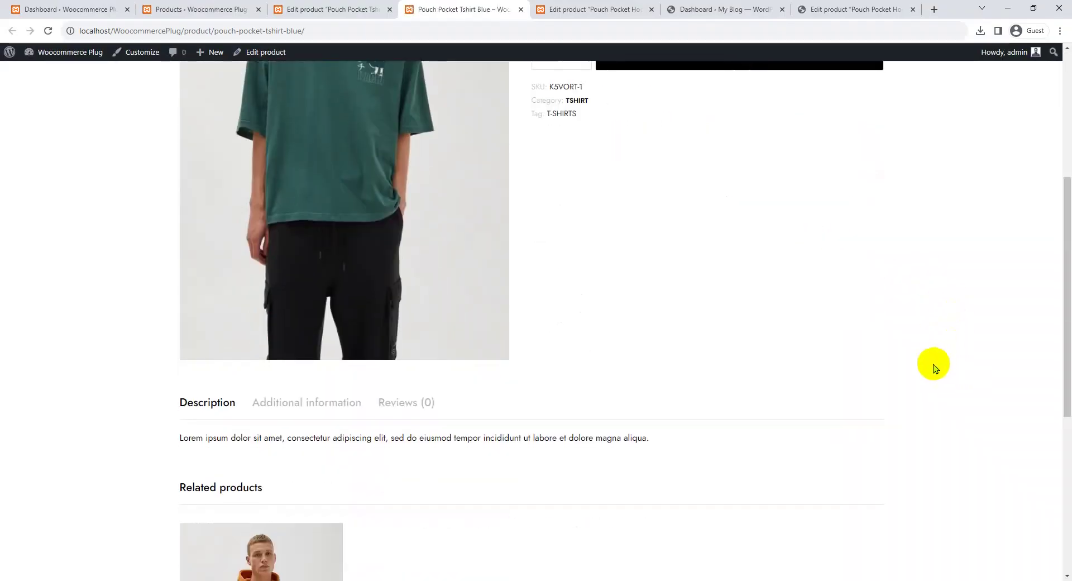
scroll(134, 268, "up", 8)
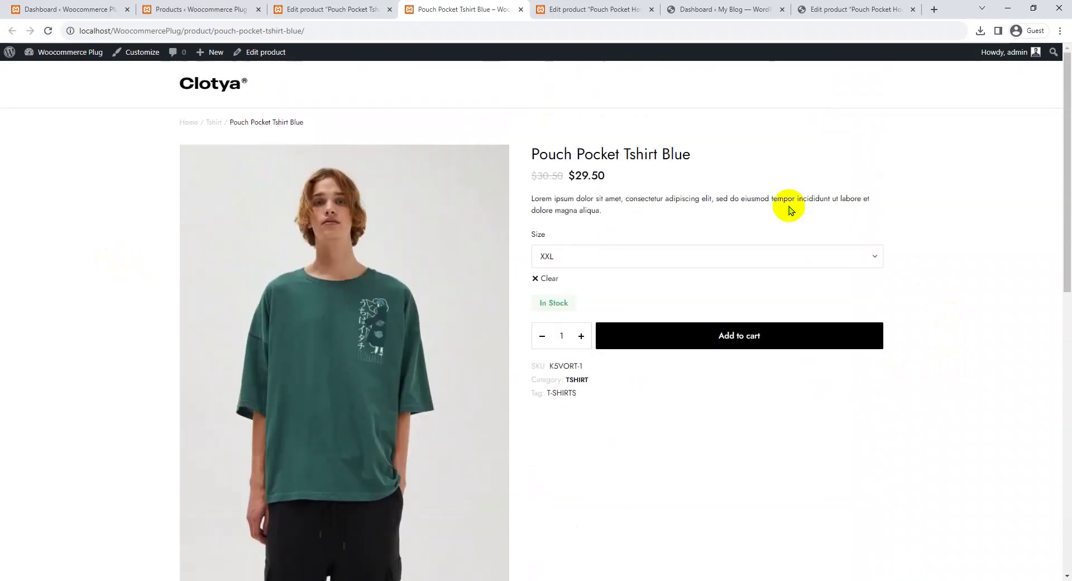
- Open the BWD size guides list and start a new size guide titled For Single Product
left_click(307, 10)
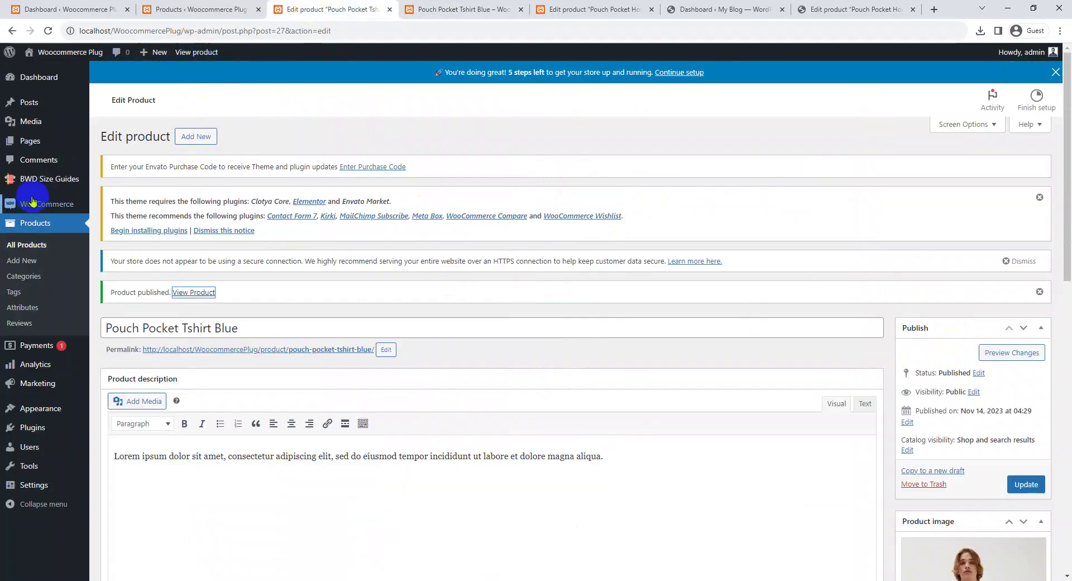
mouse_move(33, 184)
left_click(127, 180)
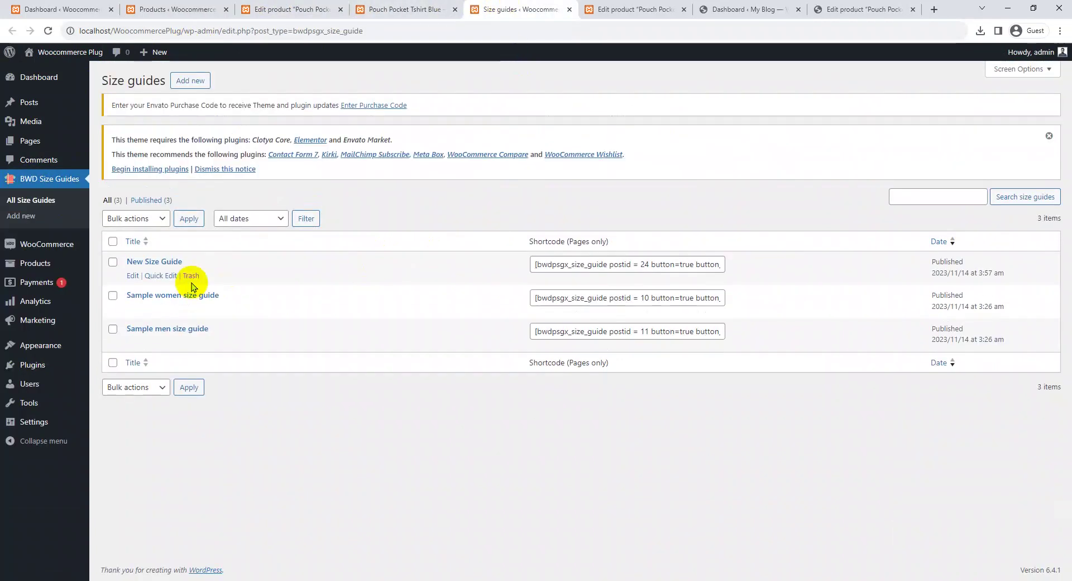
left_click(191, 82)
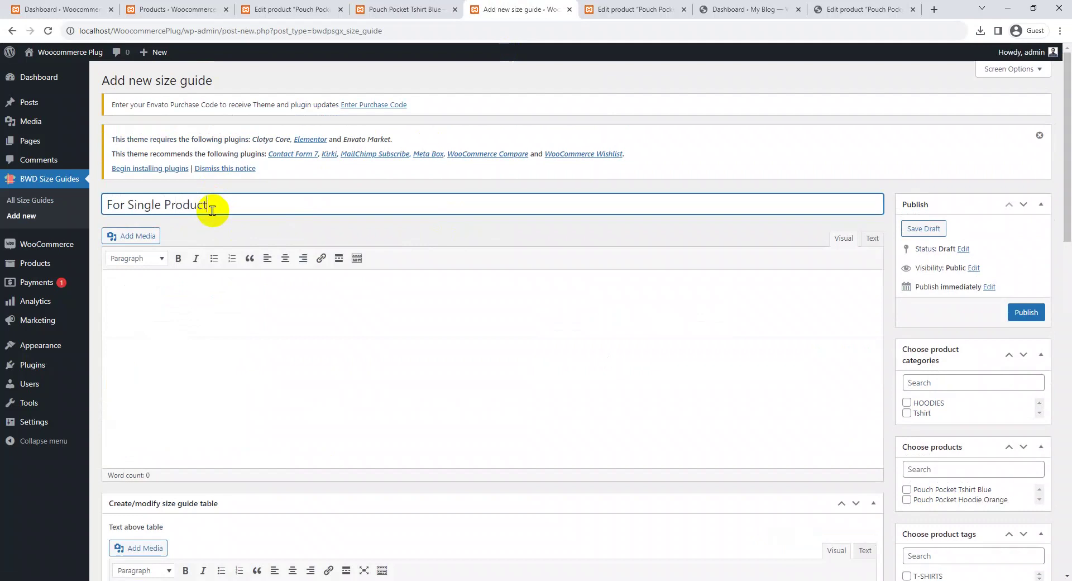
- Set the new size guide to open with a Button and place that button Under Price
scroll(765, 296, "down", 6)
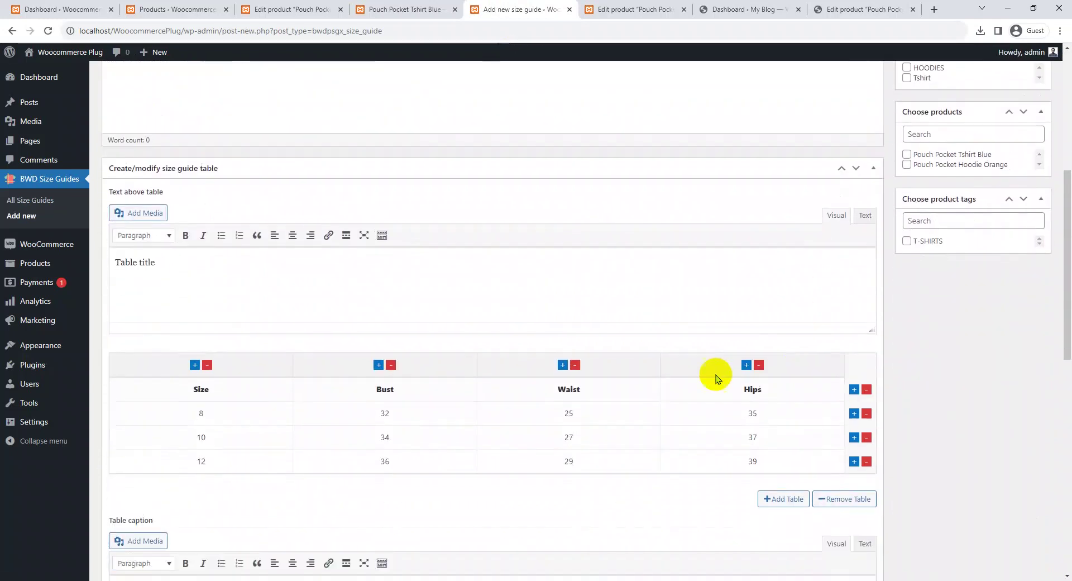
scroll(273, 316, "down", 5)
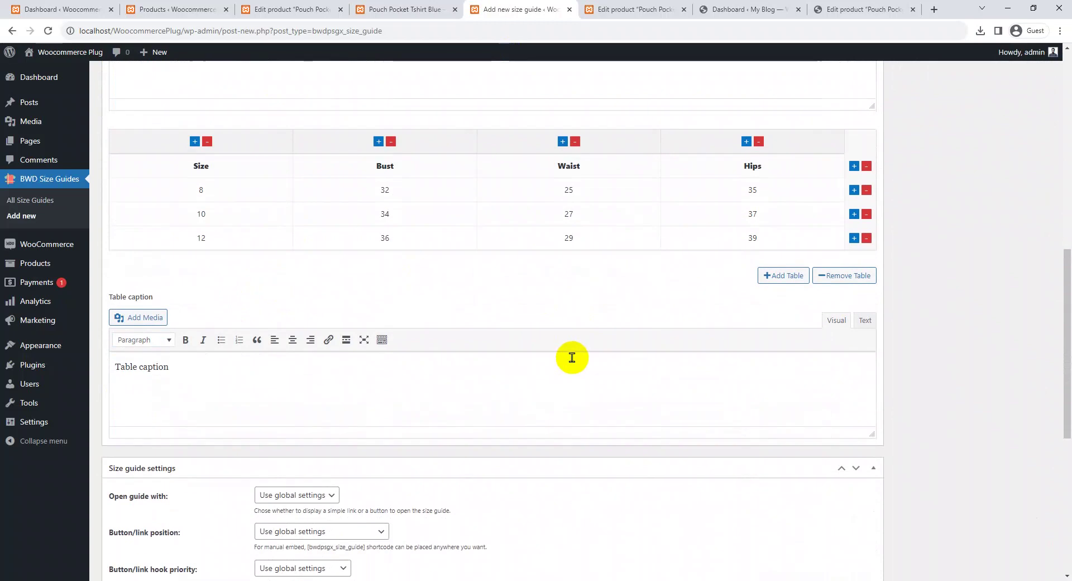
scroll(474, 357, "down", 2)
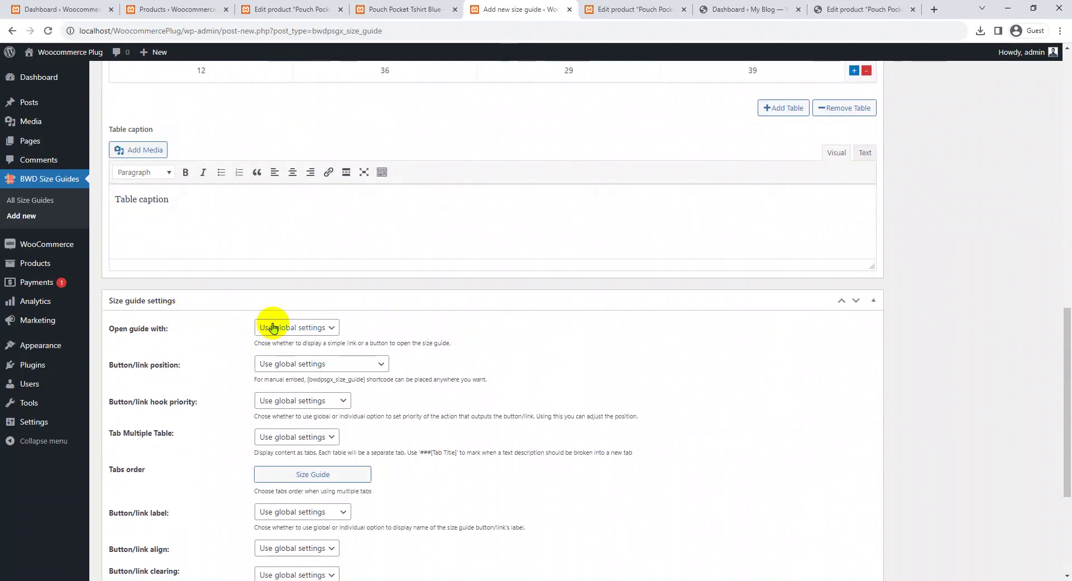
scroll(183, 332, "down", 1)
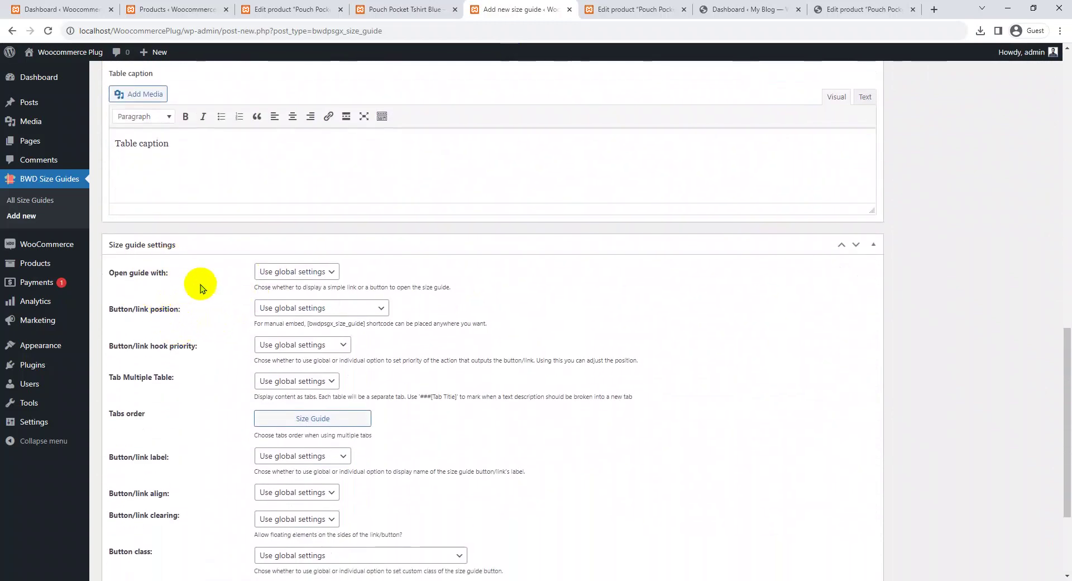
scroll(188, 279, "down", 1)
left_click(273, 215)
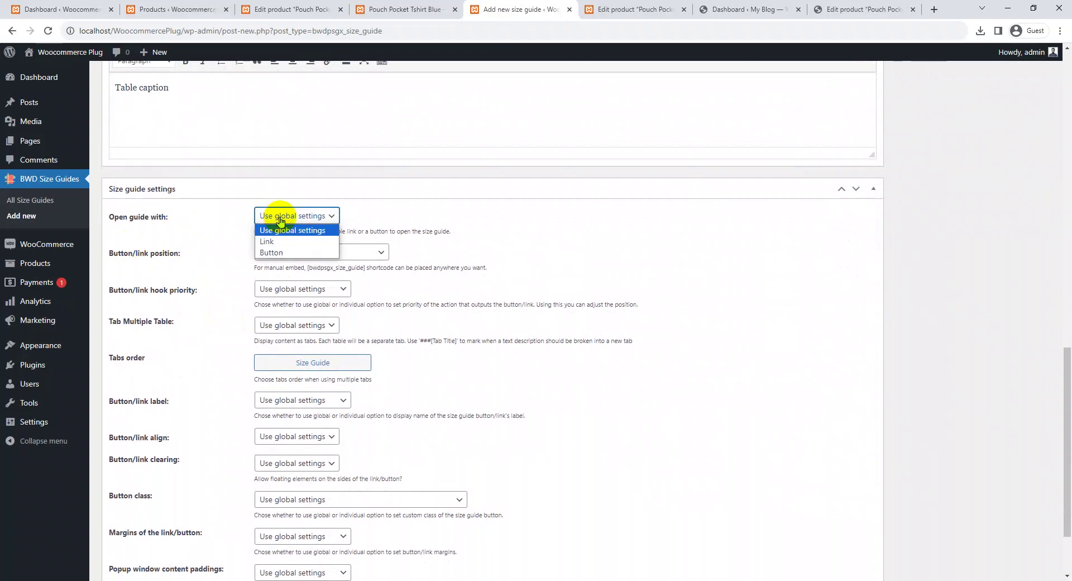
left_click(291, 254)
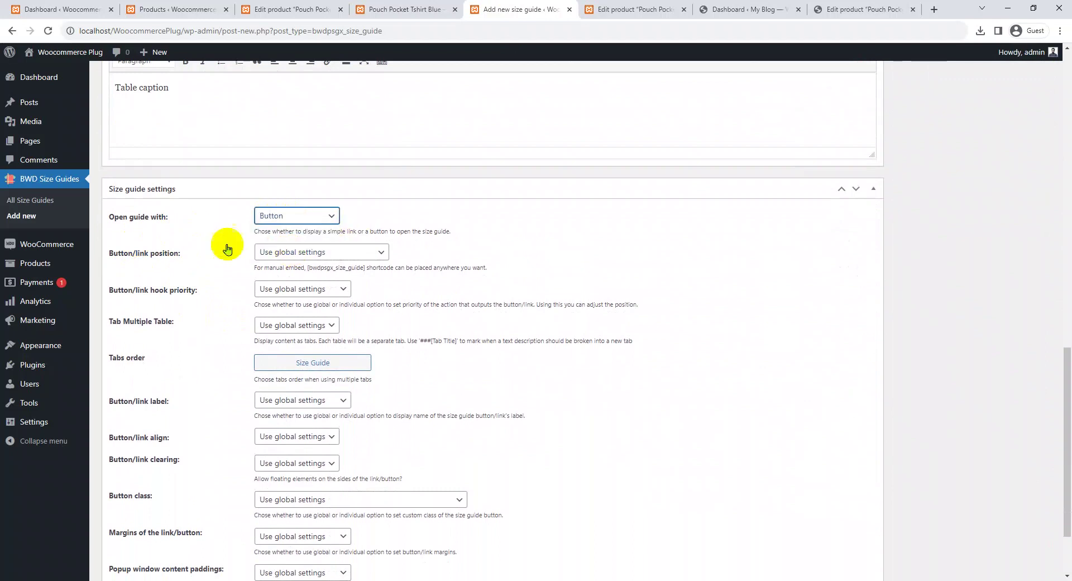
left_click(296, 254)
left_click(294, 277)
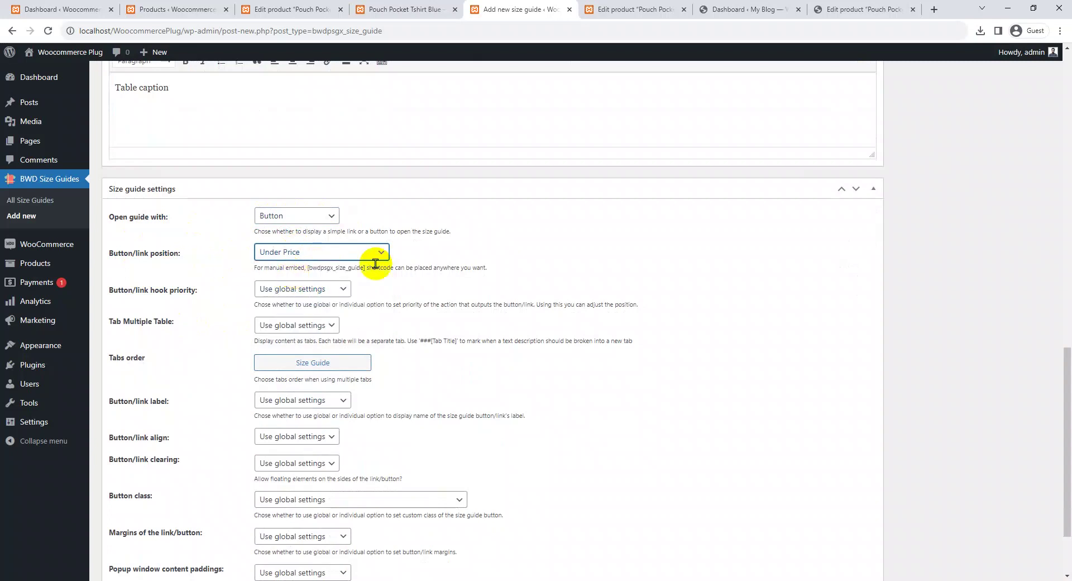
- Examine the available choices for the button hook priority and the Tab Multiple Table setting
left_click(312, 295)
left_click(315, 302)
scroll(492, 257, "down", 1)
left_click(298, 272)
left_click(297, 272)
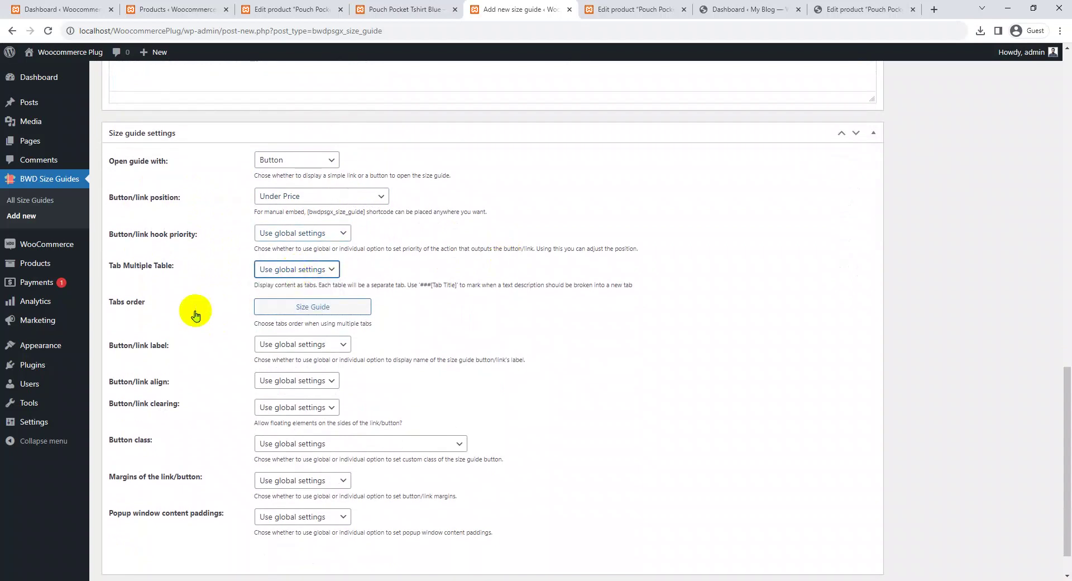
- Switch the button label to individual settings and enter Single Size as the individual label
scroll(229, 320, "down", 1)
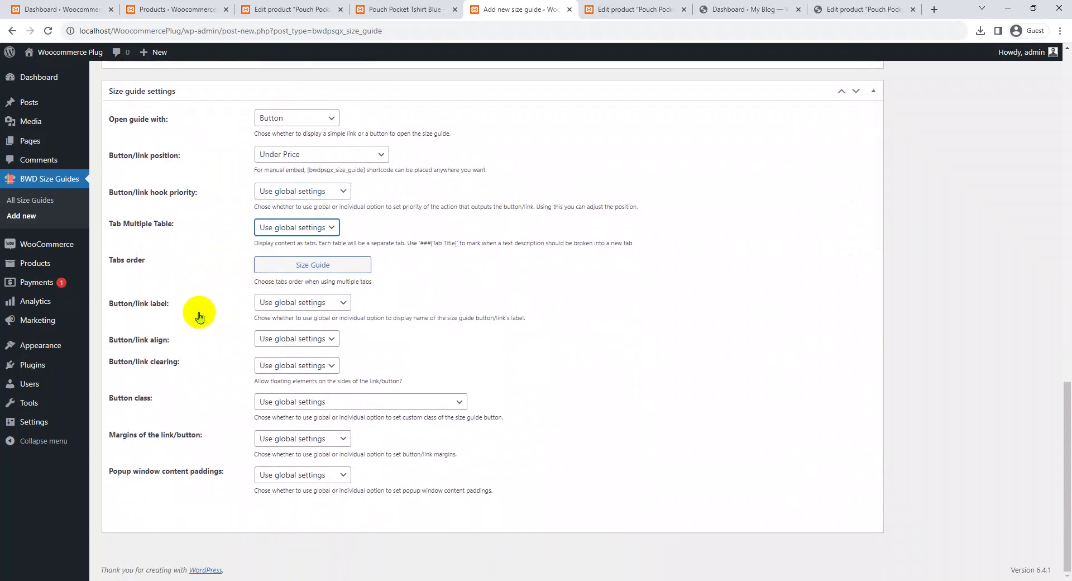
left_click(316, 304)
left_click(316, 303)
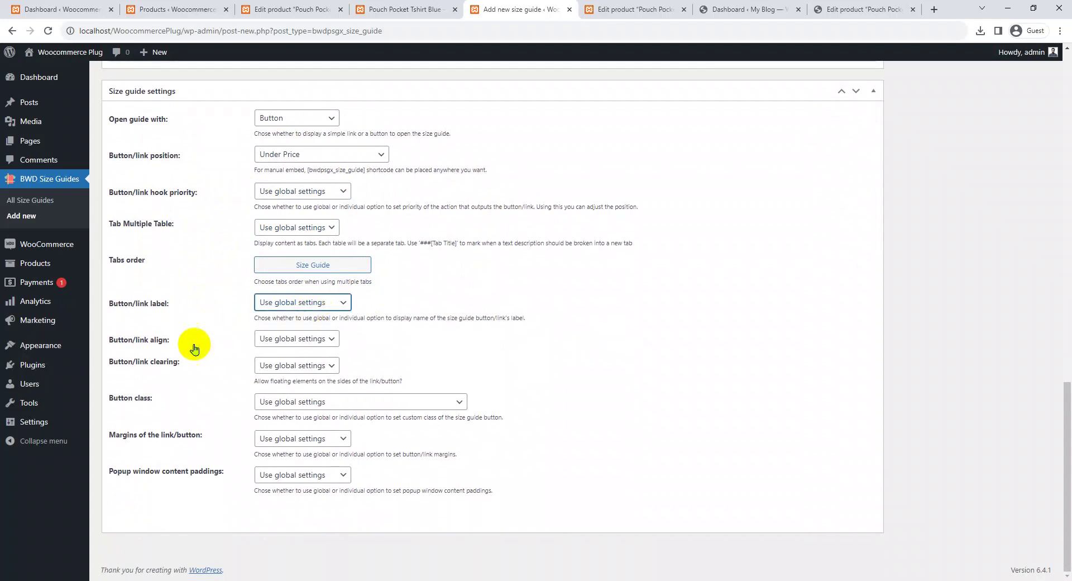
left_click(318, 302)
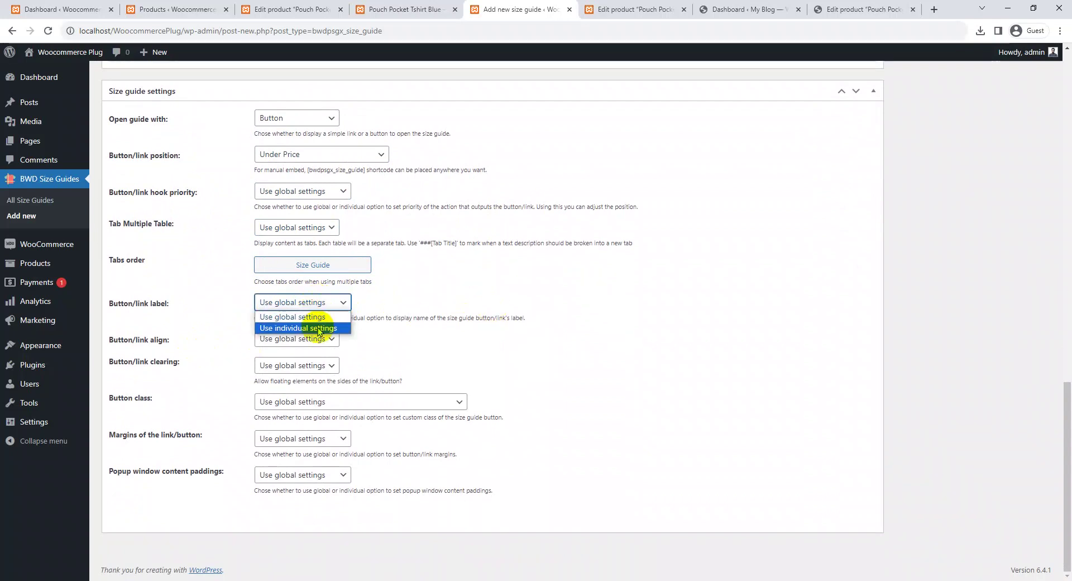
left_click(320, 327)
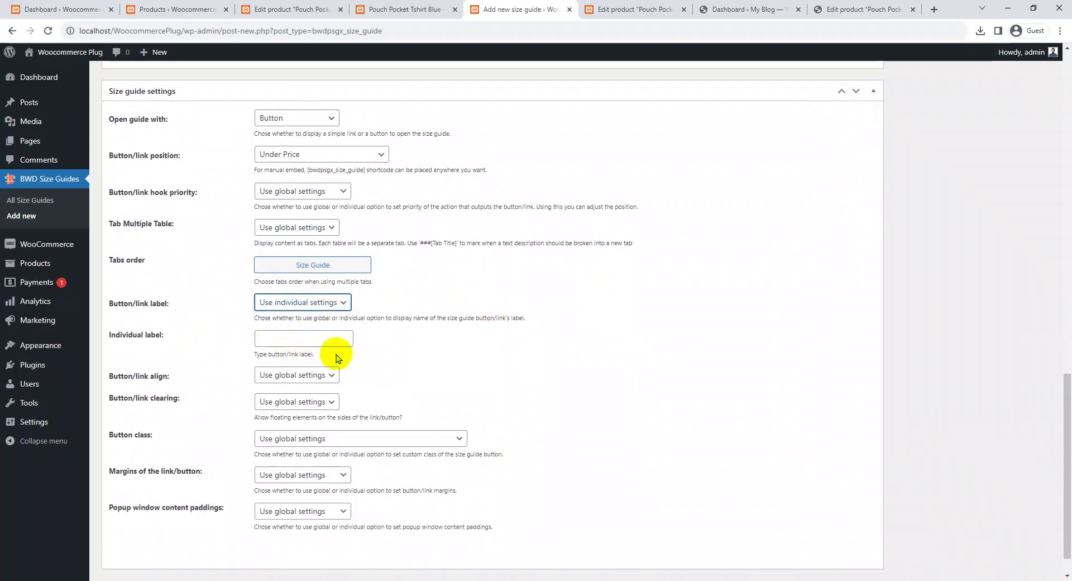
left_click(300, 339)
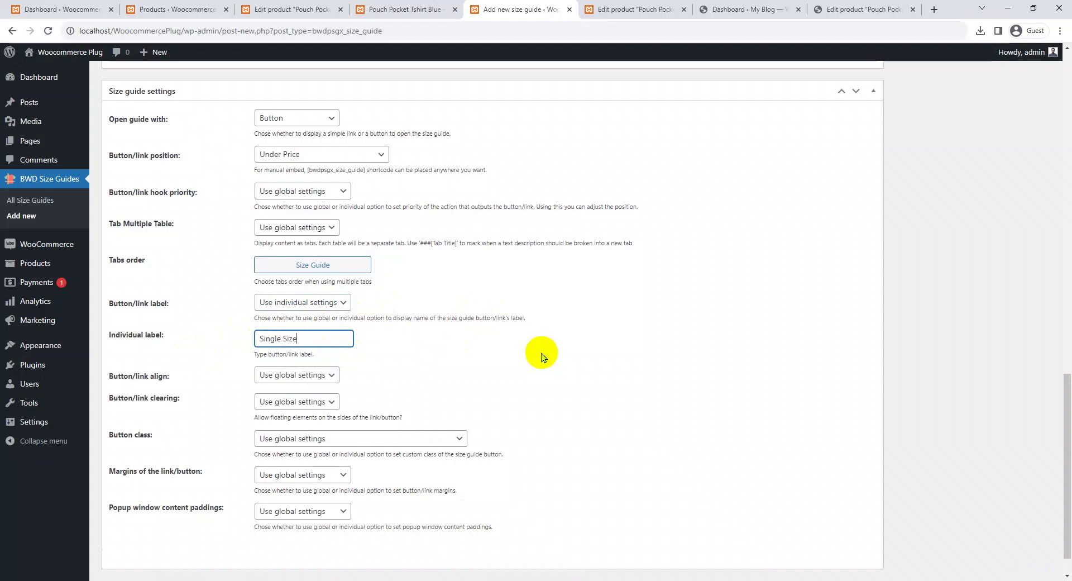
- Examine the available choices for the button's alignment, clearing, class and margins
scroll(293, 379, "down", 1)
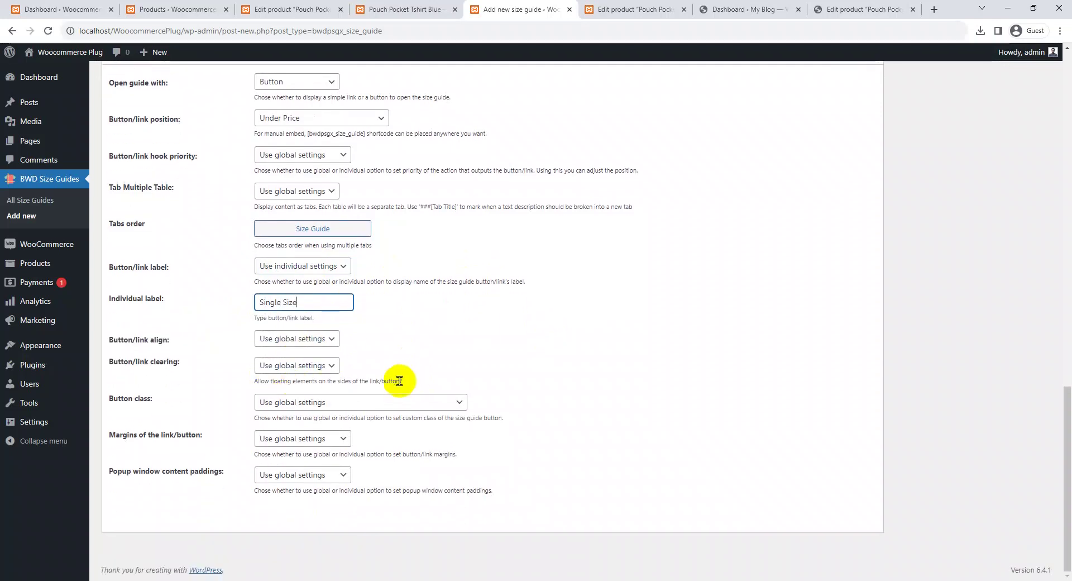
left_click(312, 339)
left_click(312, 338)
left_click(316, 366)
left_click(315, 366)
left_click(345, 401)
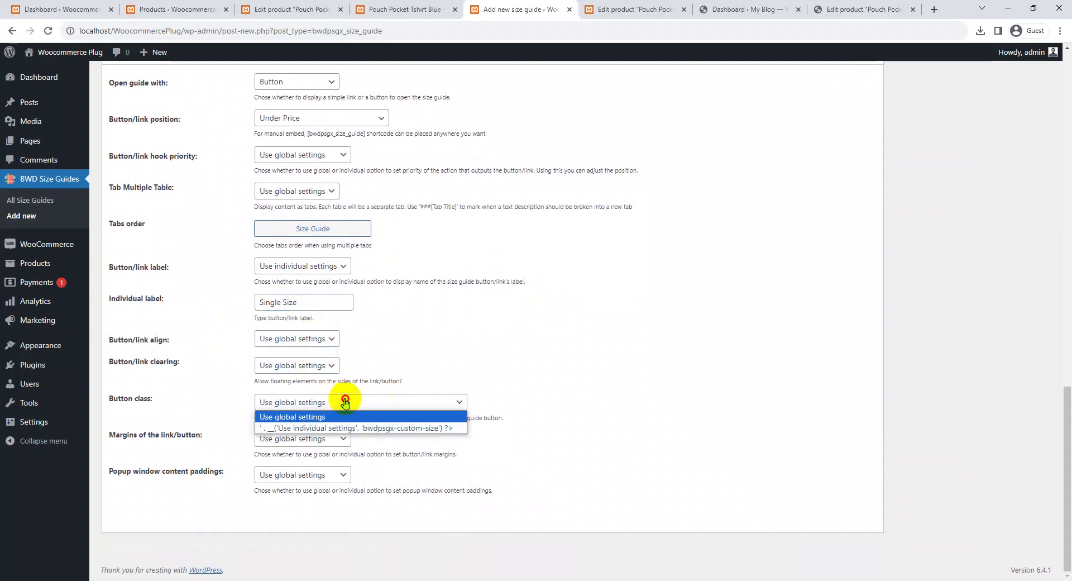
left_click(345, 402)
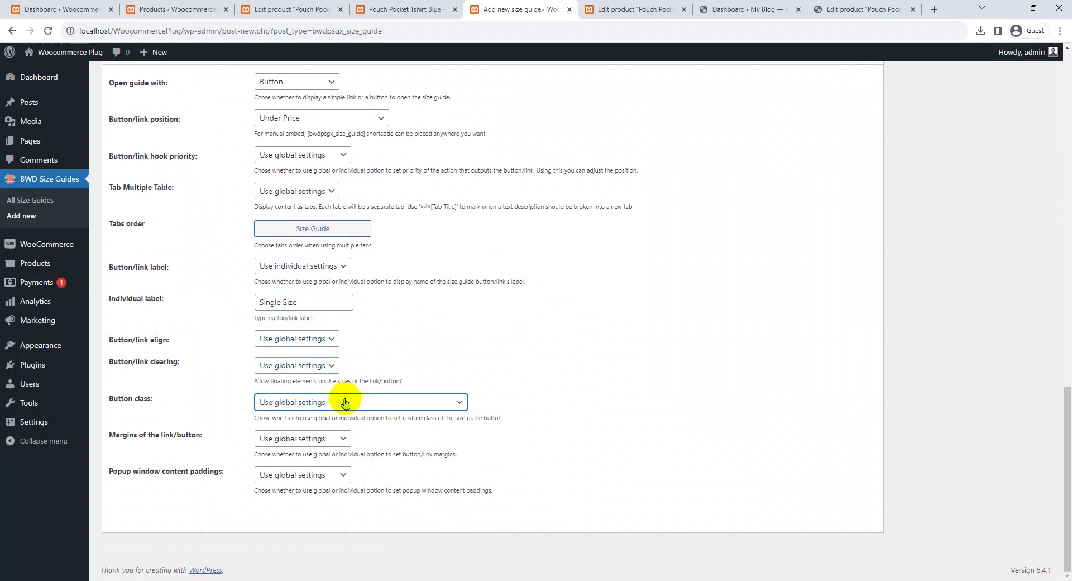
left_click(300, 446)
left_click(296, 454)
- Publish the For Single Product size guide
scroll(603, 346, "up", 3)
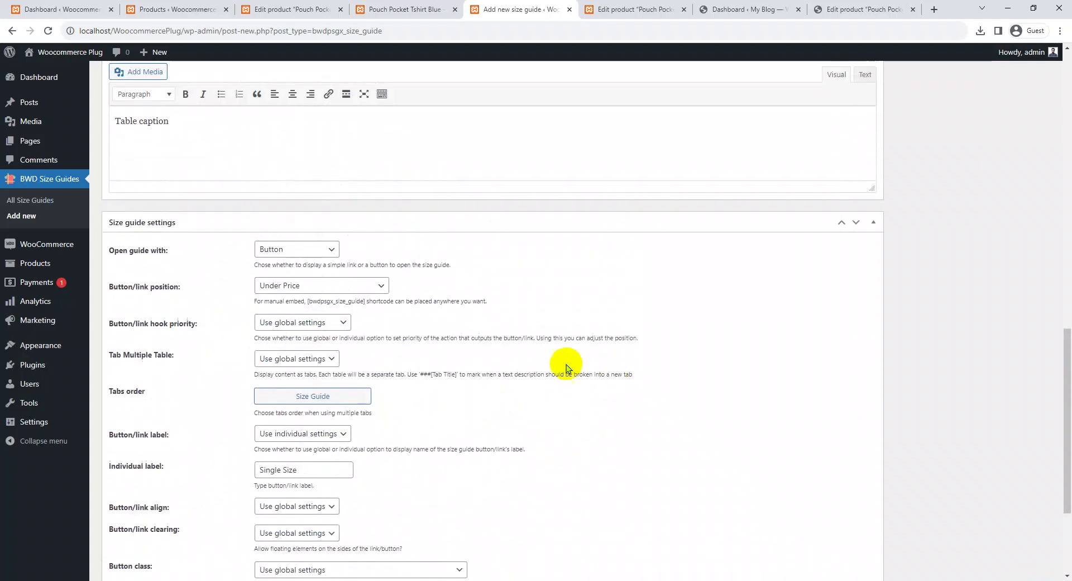
left_click_drag(1063, 416, 1061, 181)
left_click(1025, 211)
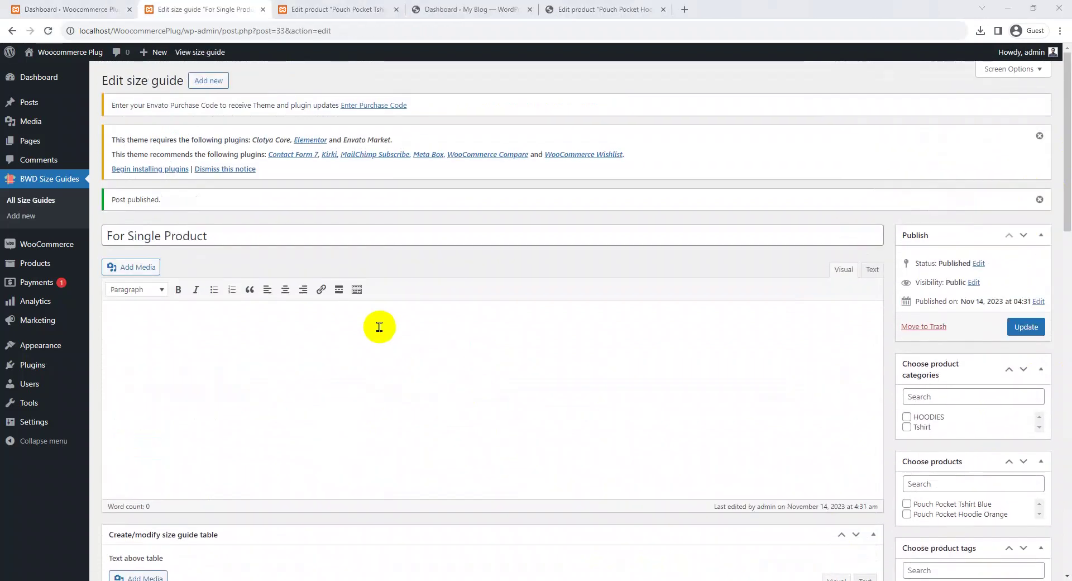
- Assign the For Single Product size guide to the Pouch Pocket Tshirt Blue product and update the product
scroll(629, 253, "down", 7)
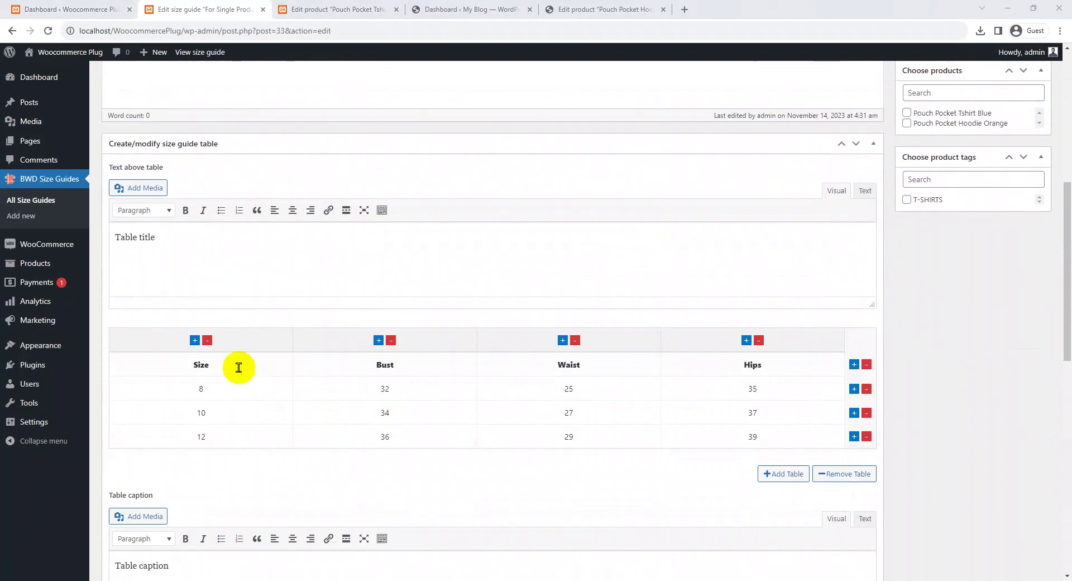
scroll(316, 386, "down", 3)
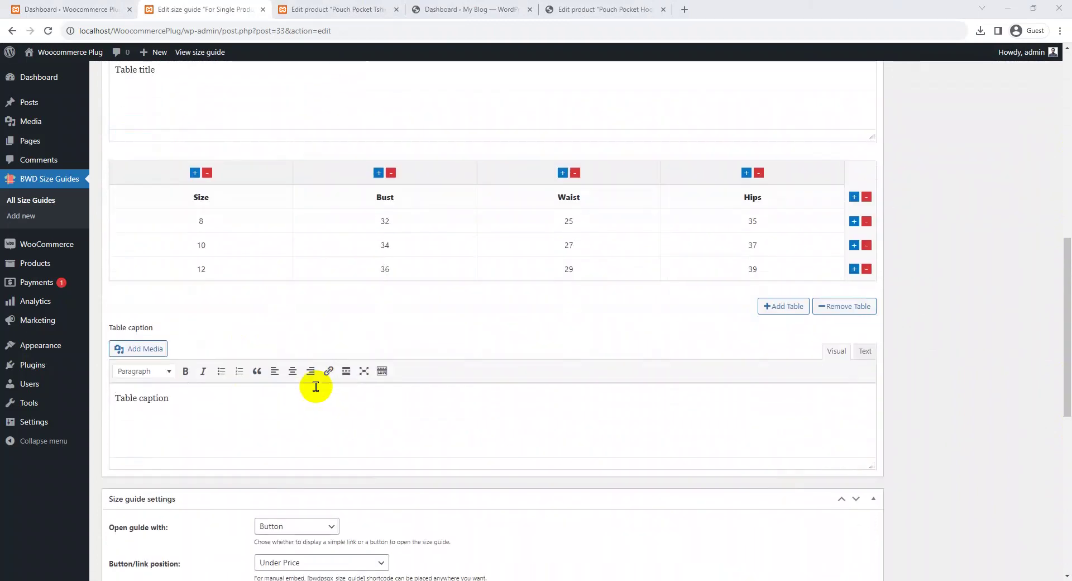
scroll(315, 387, "up", 5)
left_click(332, 9)
left_click_drag(1068, 221, 1061, 442)
scroll(1055, 453, "down", 2)
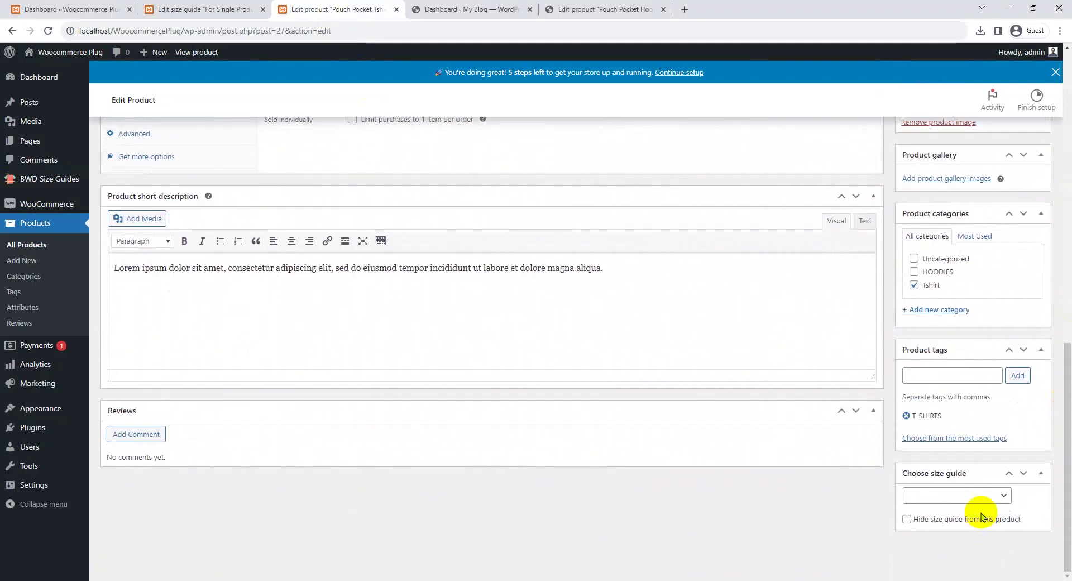
left_click(949, 495)
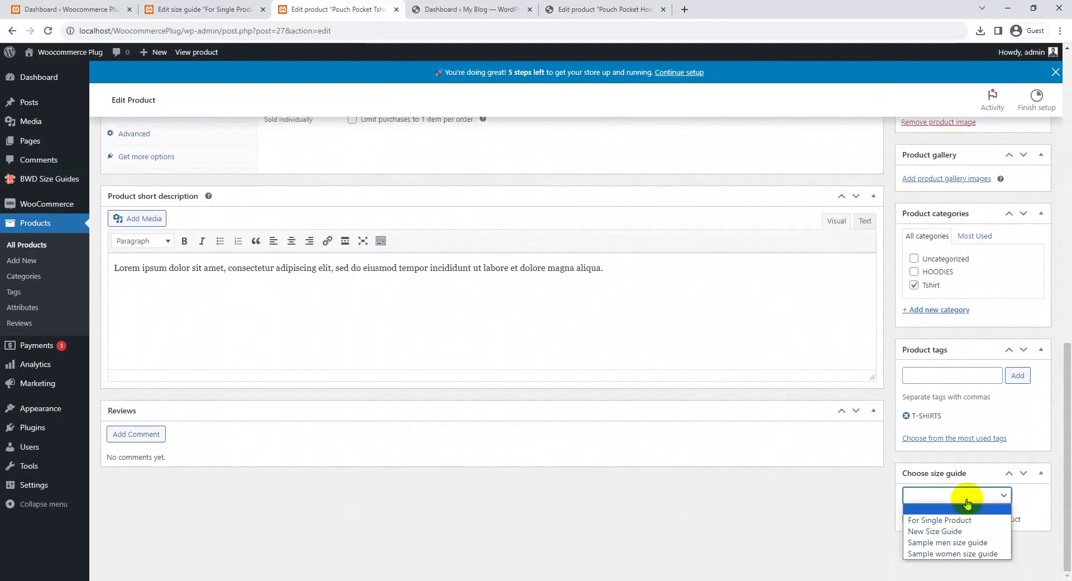
left_click(944, 520)
left_click_drag(1061, 517, 1059, 274)
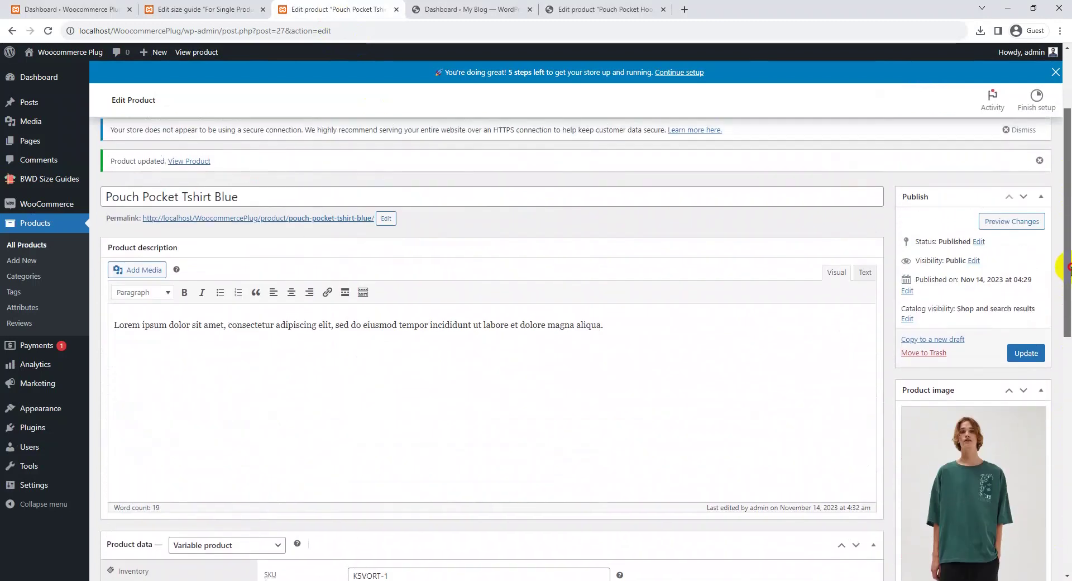
left_click(1028, 354)
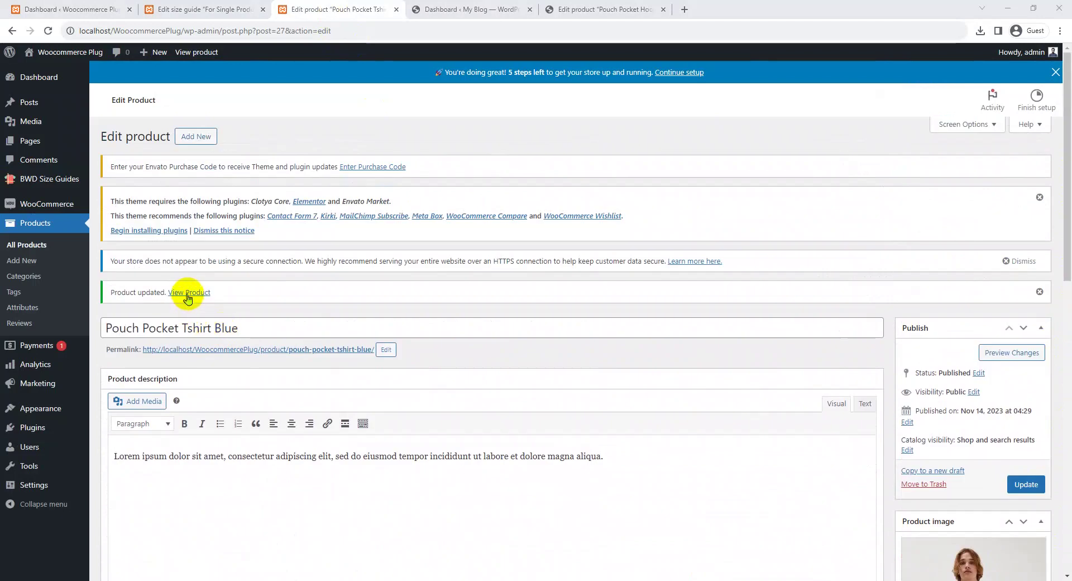
- View the updated T-shirt's product page on the store in a new tab
left_click(188, 292, "ctrl")
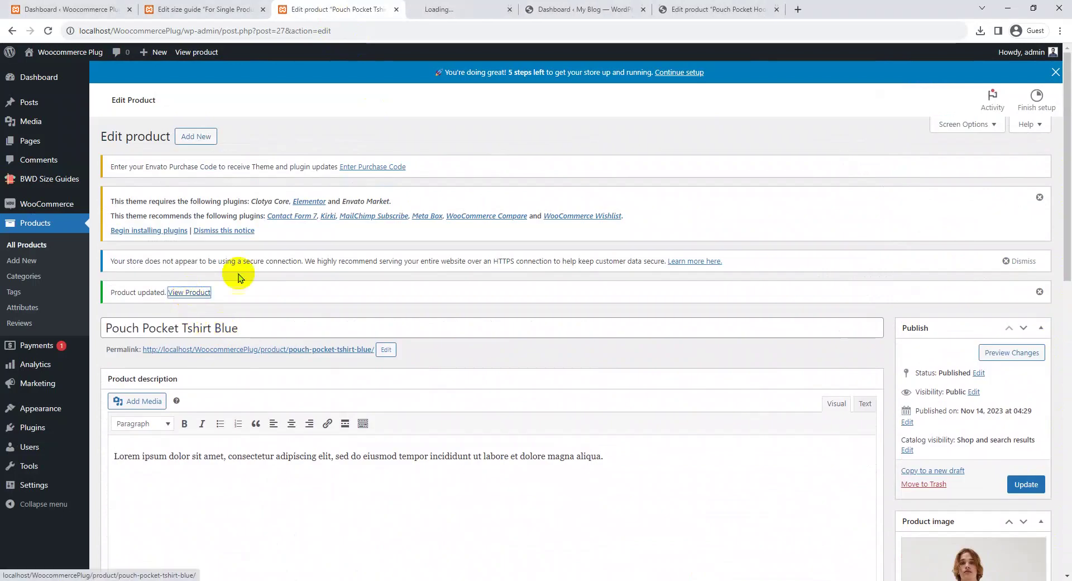
left_click(484, 6)
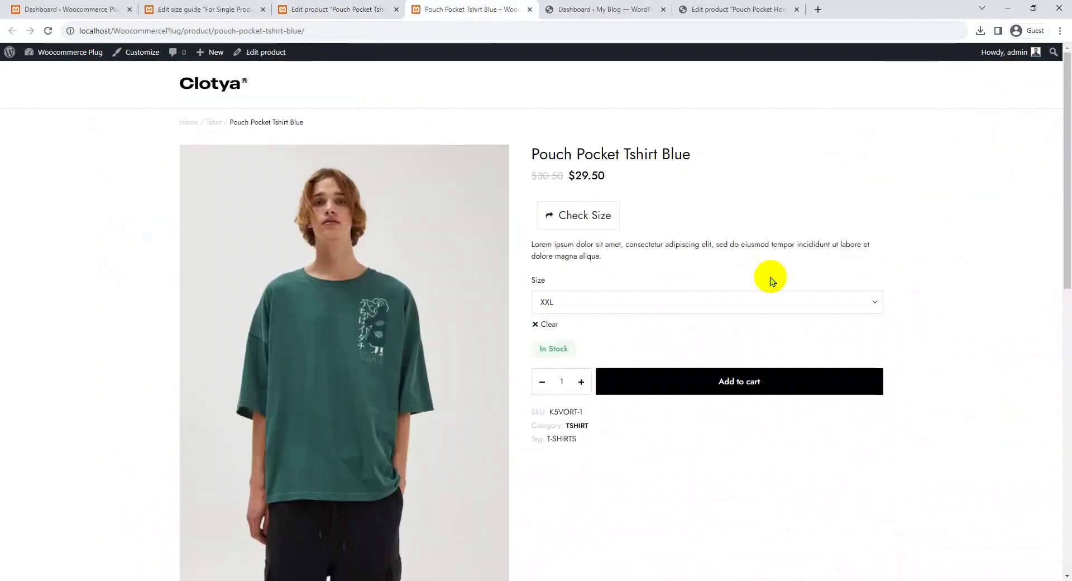
left_click(311, 9)
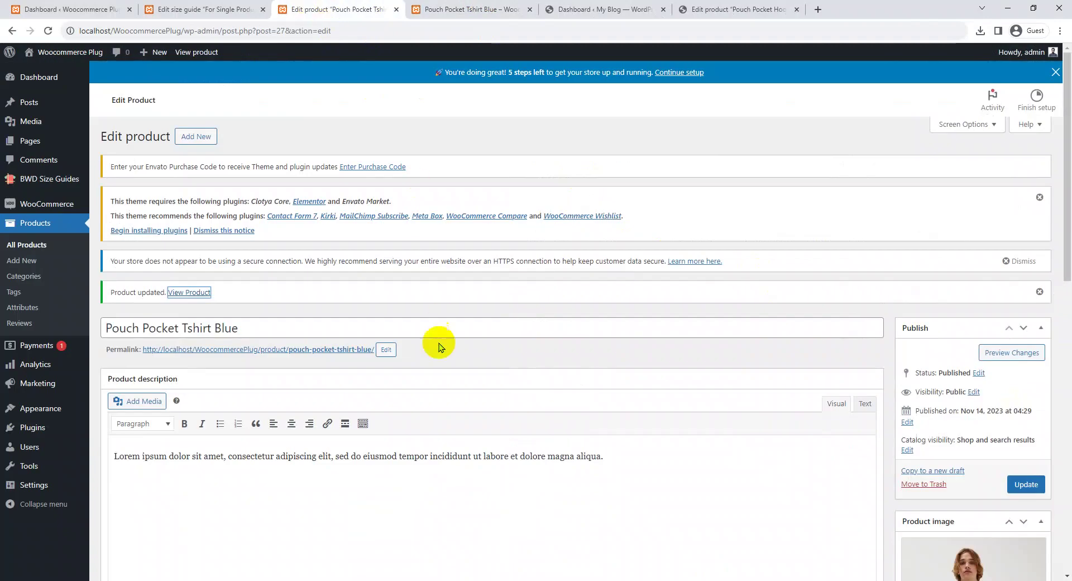
scroll(440, 343, "down", 1)
- Examine the button position choices in the settings of the For Single Product size guide
left_click(193, 11)
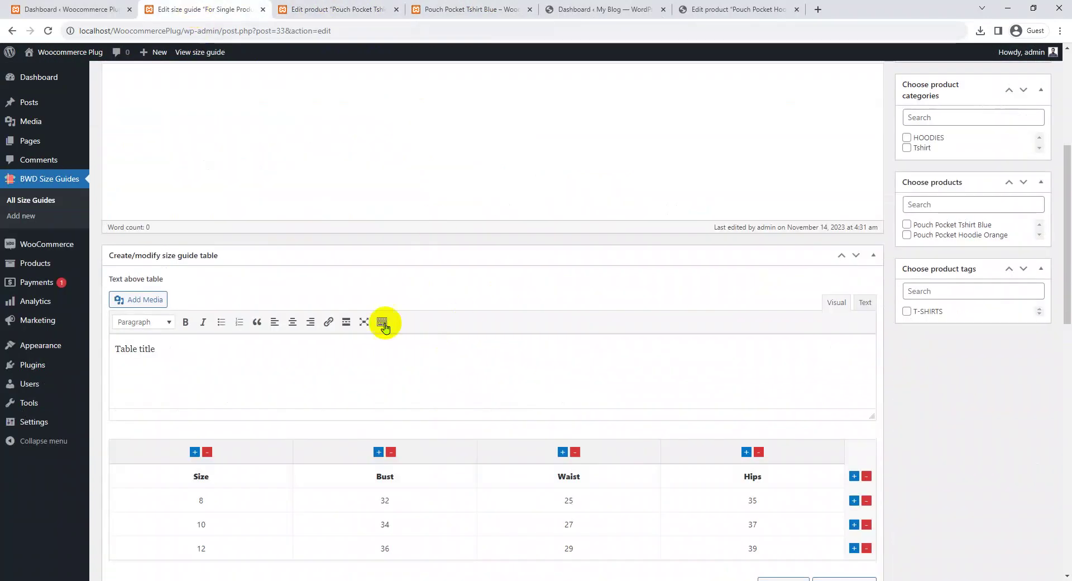
scroll(522, 355, "up", 5)
scroll(316, 288, "down", 1)
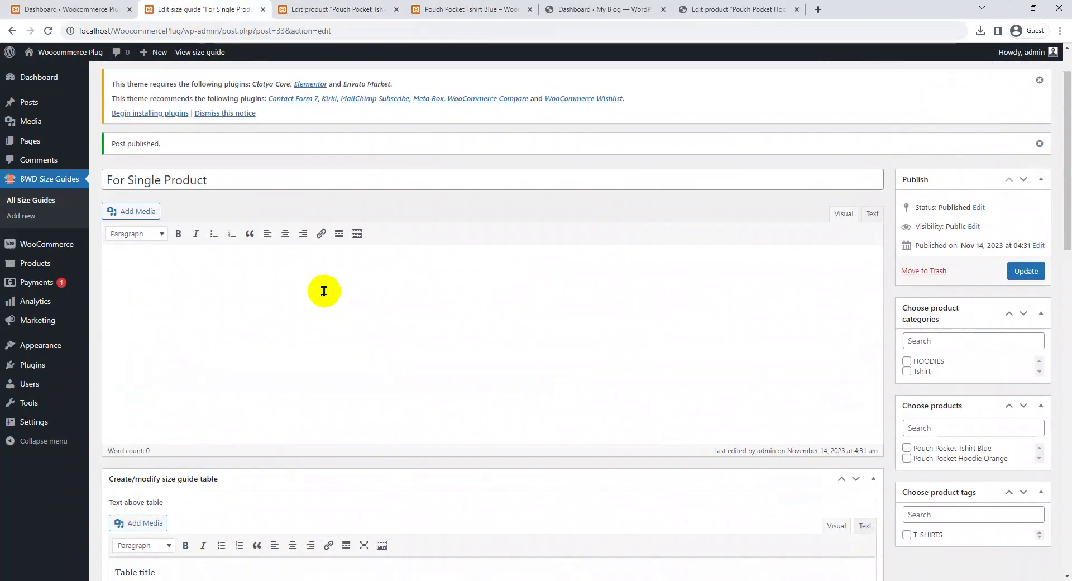
scroll(426, 237, "down", 15)
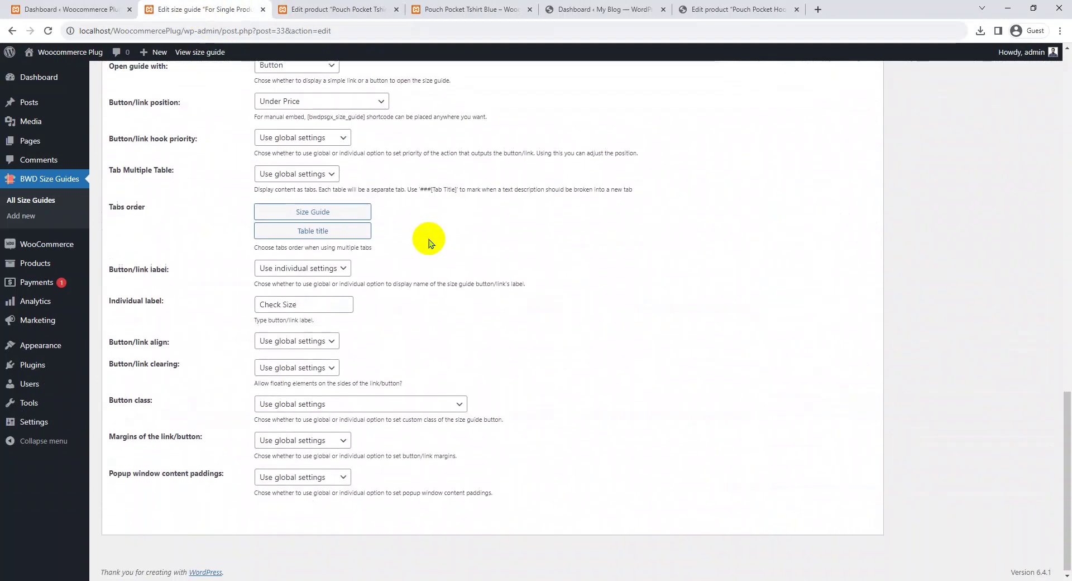
scroll(440, 250, "up", 3)
left_click(296, 329)
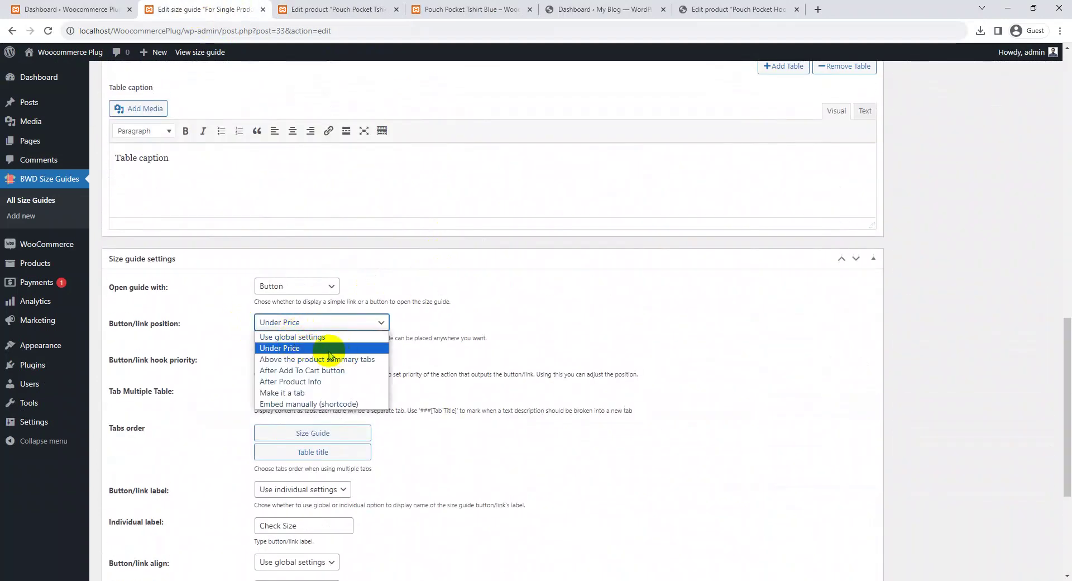
left_click(516, 351)
- Check the button's placement under the T-shirt's price and view its Check Size popup
left_click(493, 7)
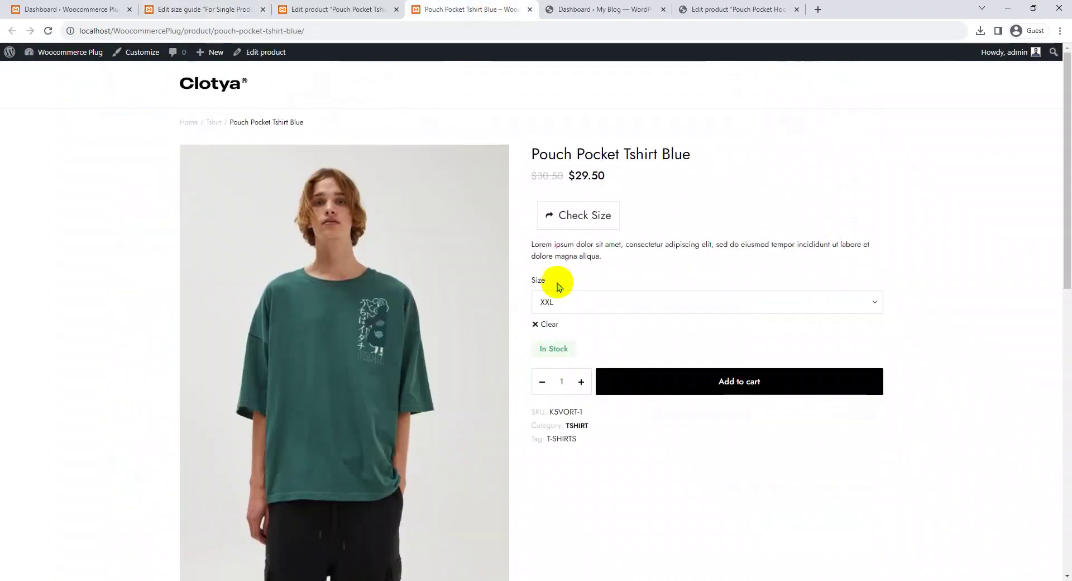
left_click_drag(606, 177, 550, 177)
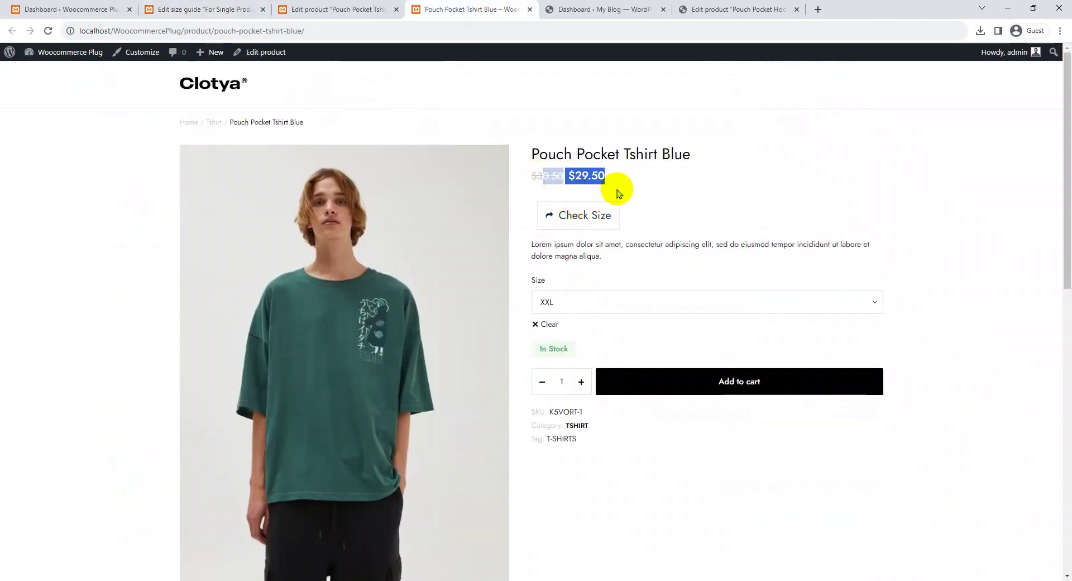
left_click(584, 222)
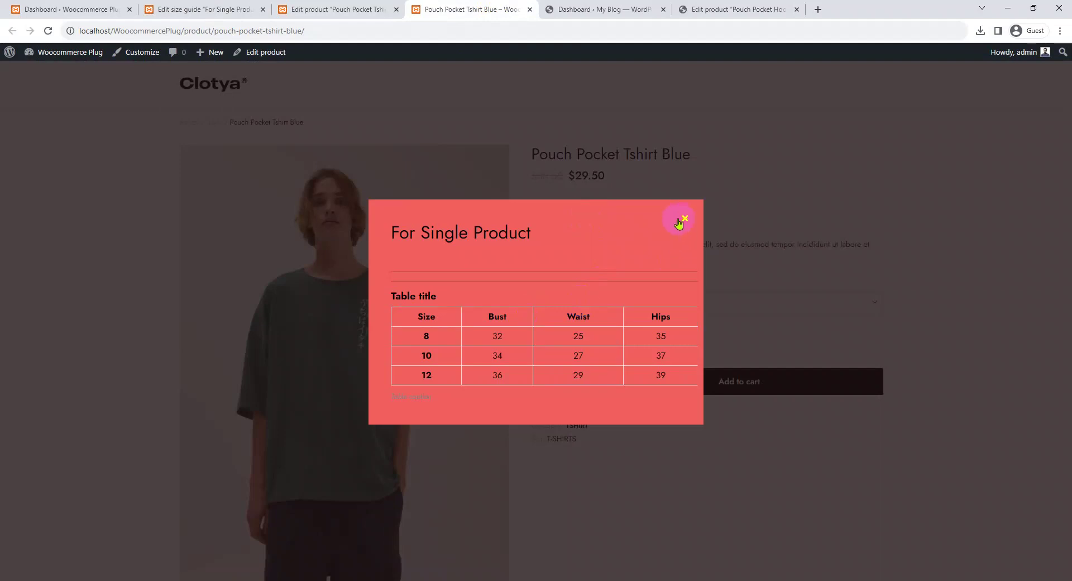
left_click(686, 221)
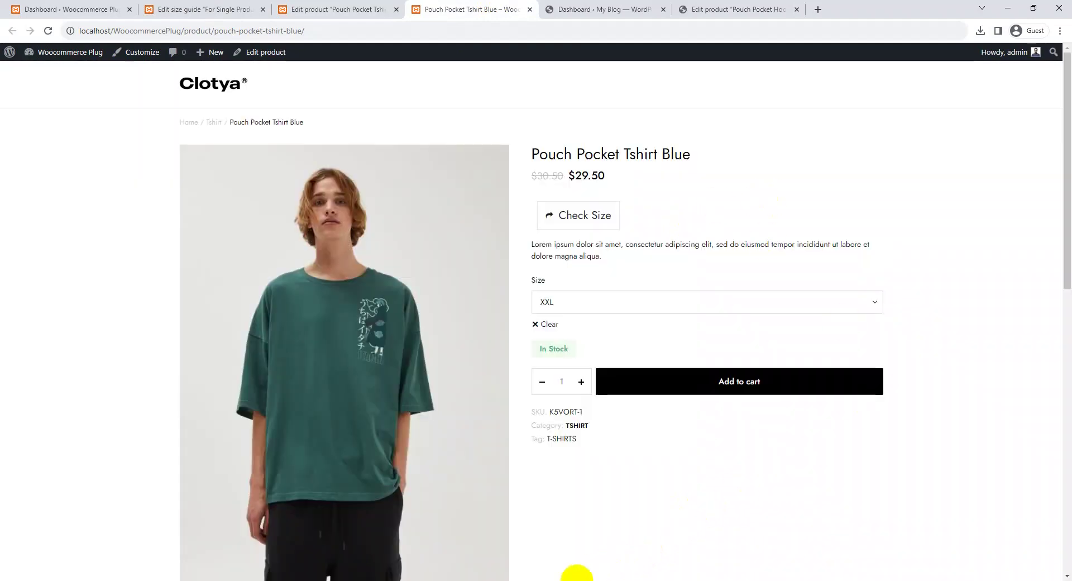
- Open the store's shop page from the dashboard in a new tab
left_click(92, 7)
mouse_move(60, 58)
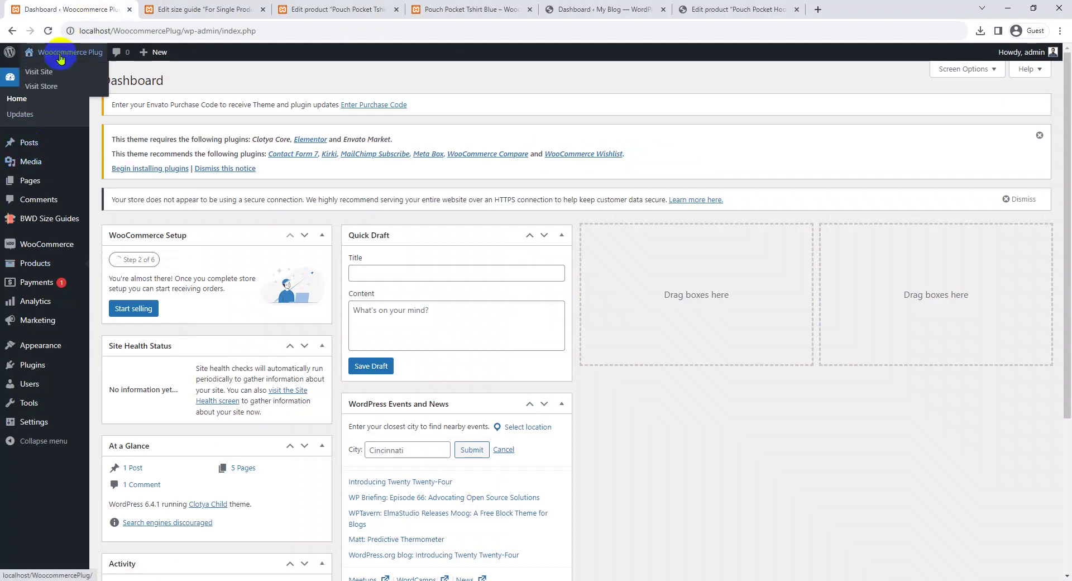
left_click(54, 88, "ctrl")
left_click(184, 9)
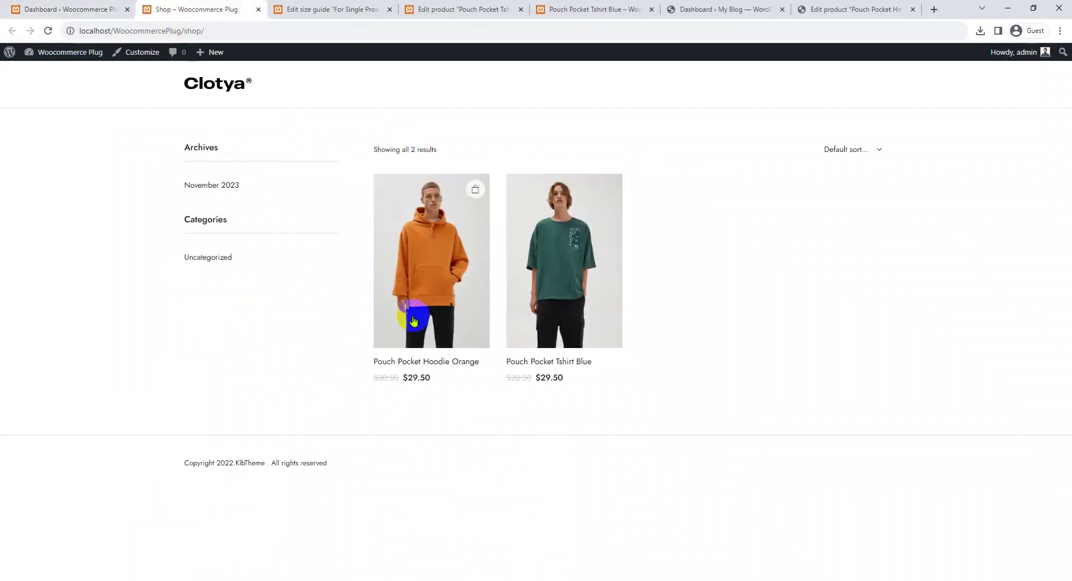
- Open the Pouch Pocket Hoodie Orange product page and view its Check Size popup
left_click(430, 247)
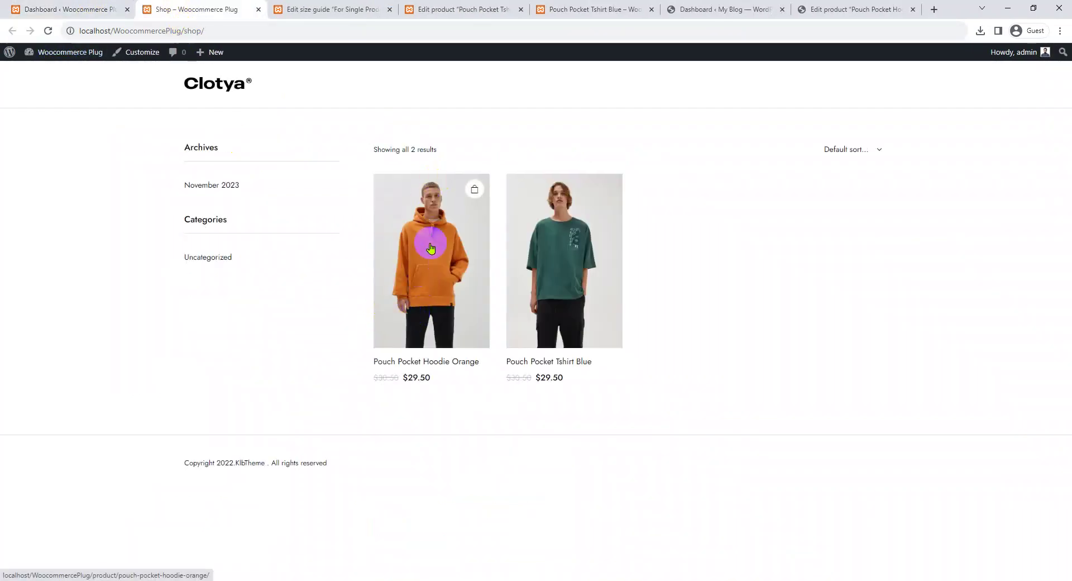
left_click(284, 10)
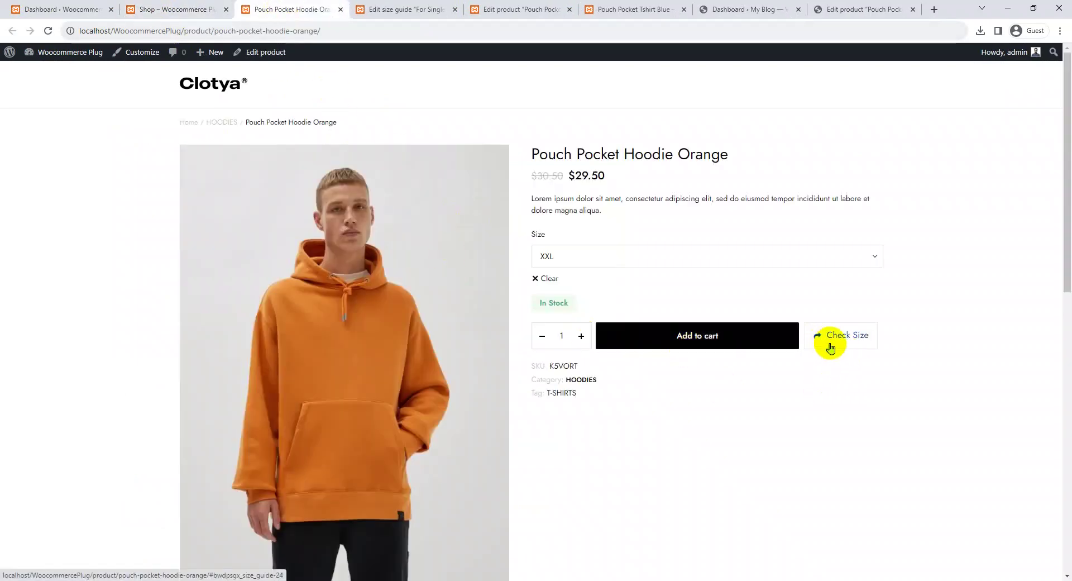
left_click(830, 347)
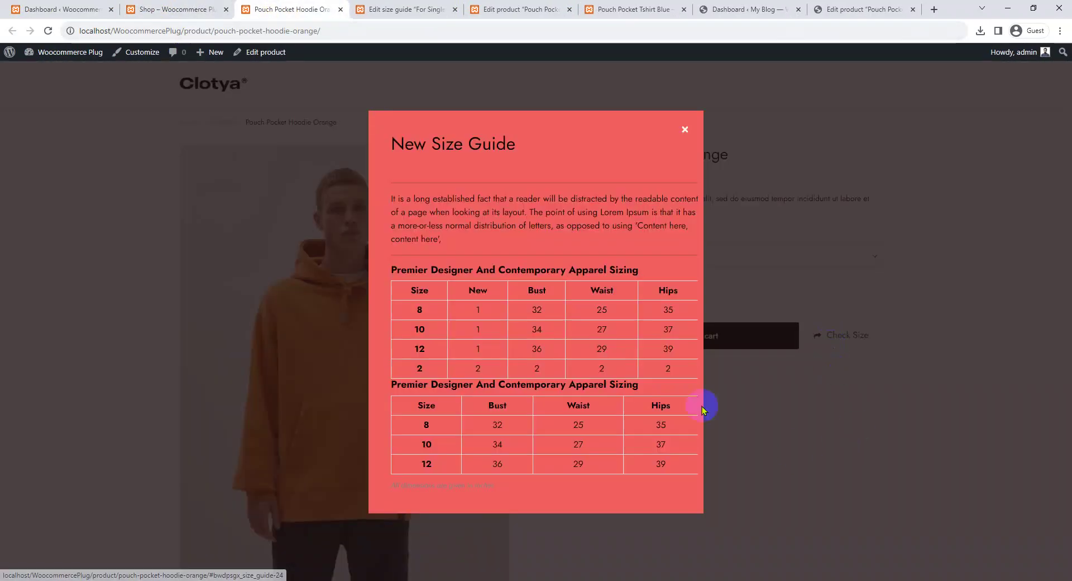
left_click(847, 265)
left_click(838, 340)
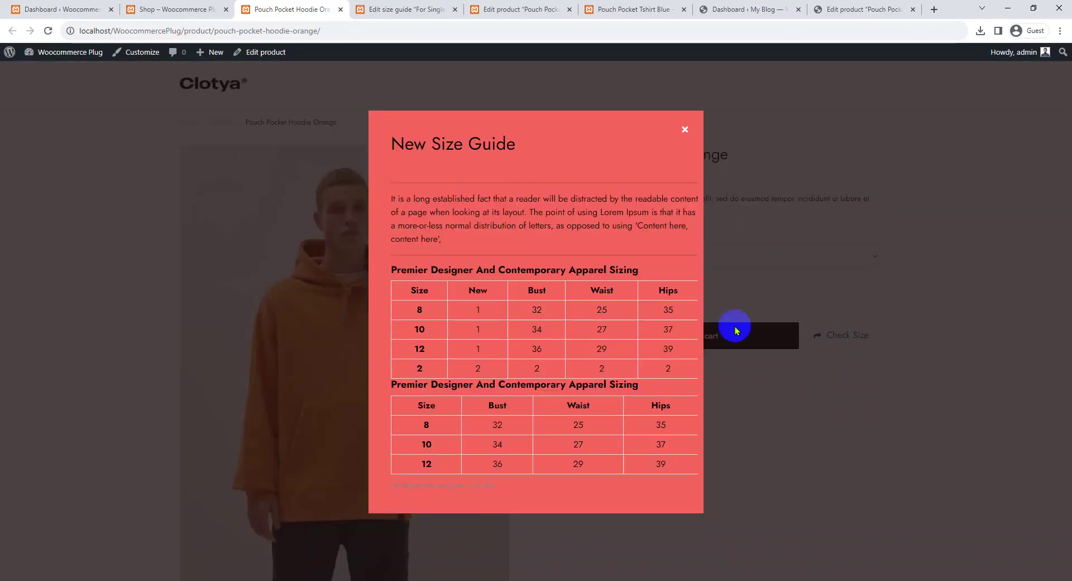
left_click(686, 132)
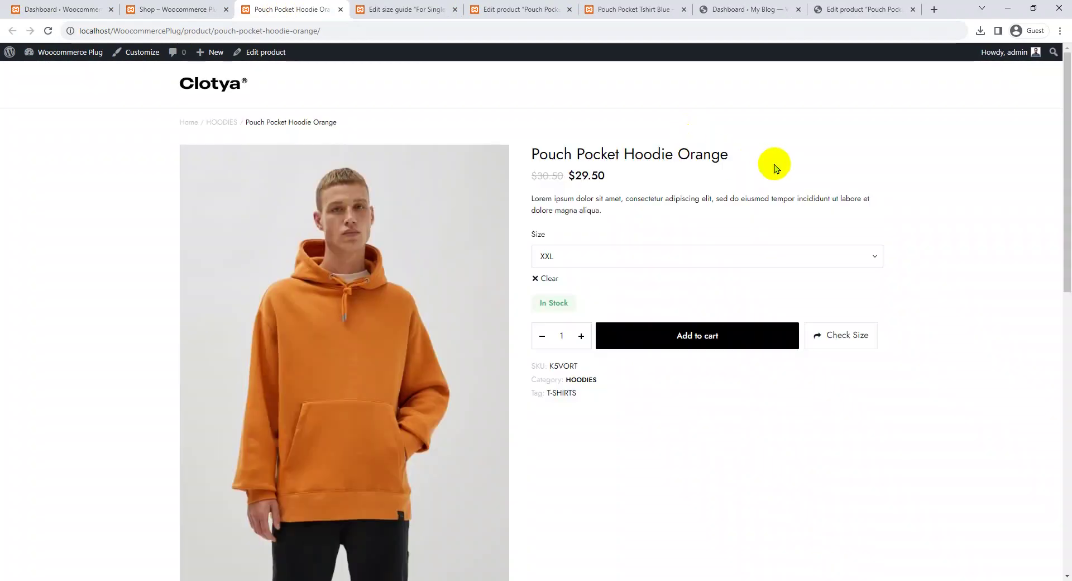
- Open Pouch Pocket Tshirt Blue from the shop page and view its size guide popup for comparison with the hoodie's
left_click(404, 7)
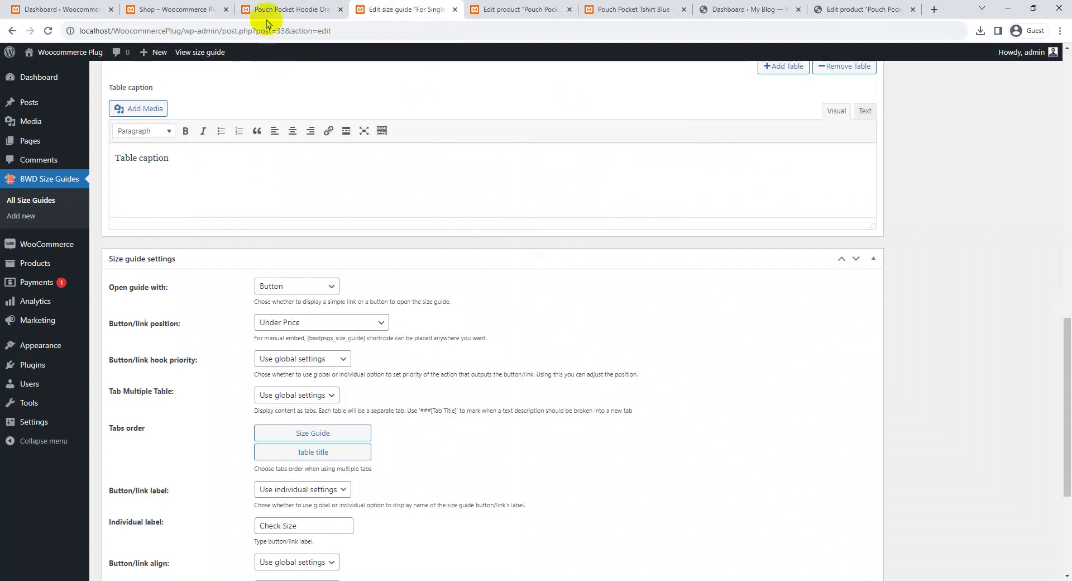
left_click(188, 9)
middle_click(565, 279)
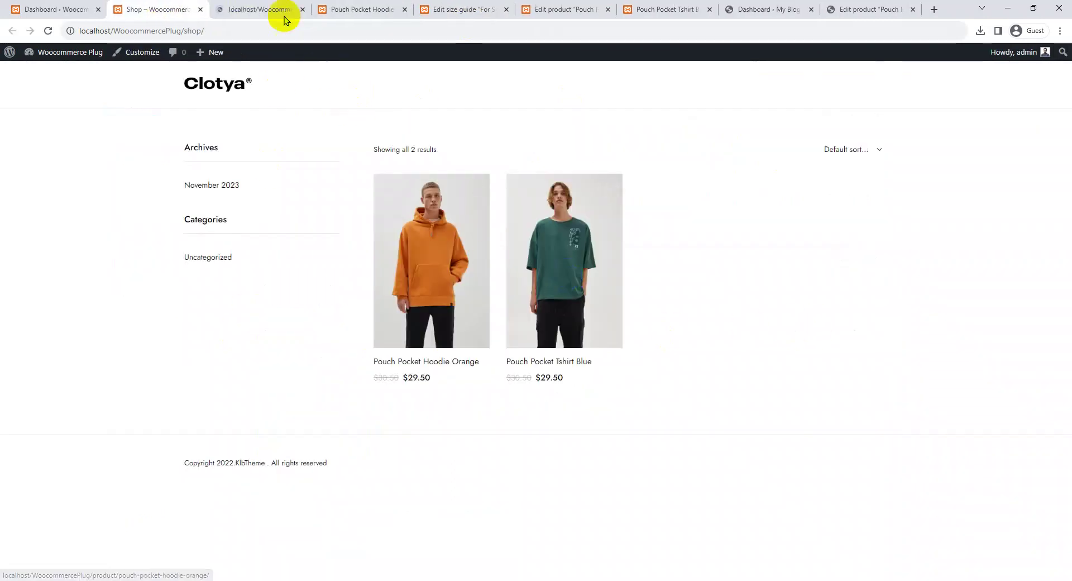
left_click(249, 9)
left_click(595, 216)
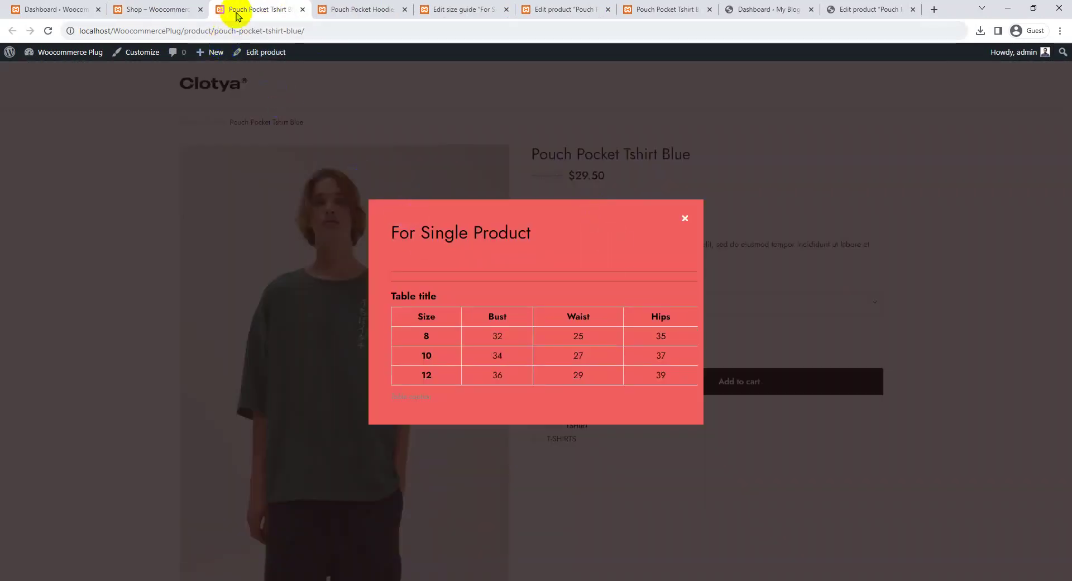
left_click(179, 7)
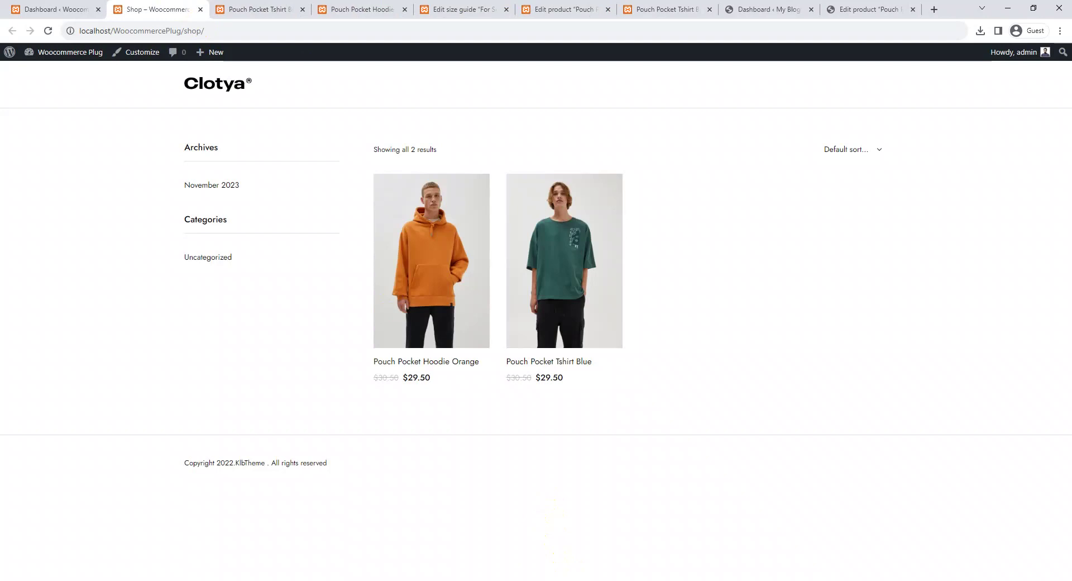
- Switch to the plugin's bwd size guide demo page and review its introduction, Check Product Size Guide and Tailored Sizing Insights sections
left_click(554, 8)
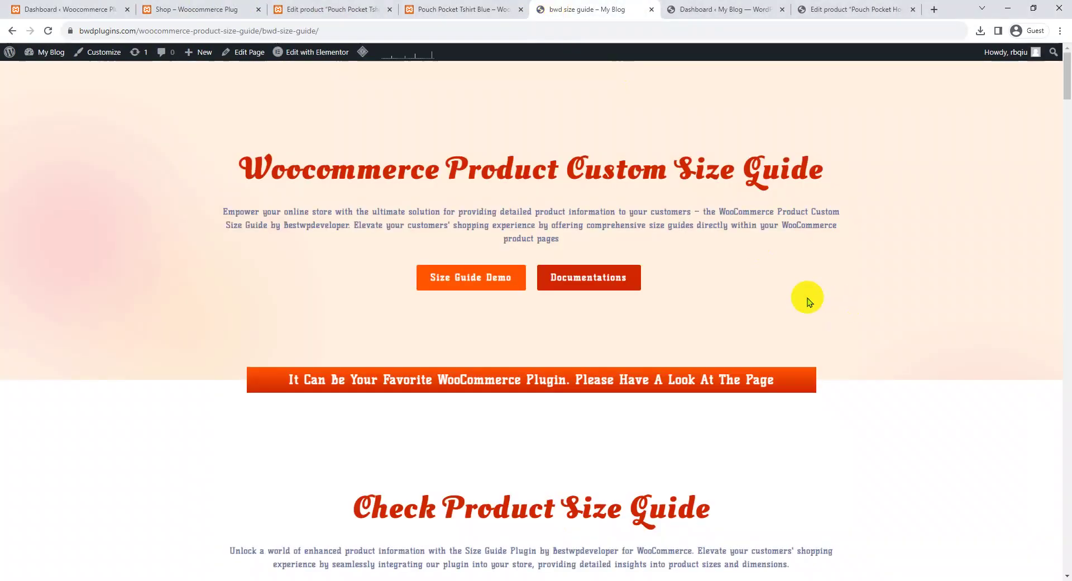
left_click(594, 282)
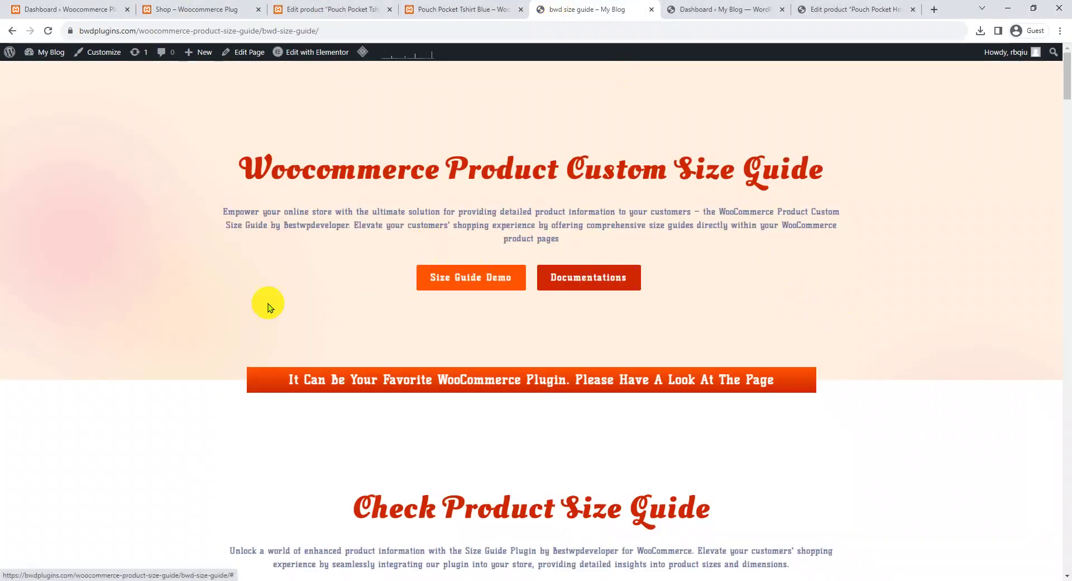
scroll(150, 306, "down", 5)
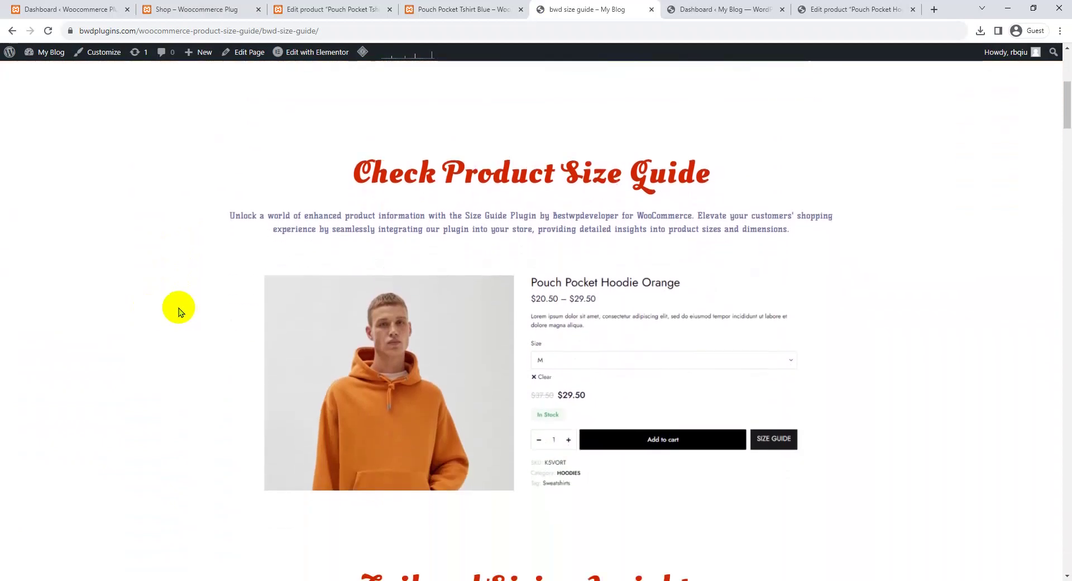
scroll(665, 211, "down", 1)
scroll(776, 240, "down", 1)
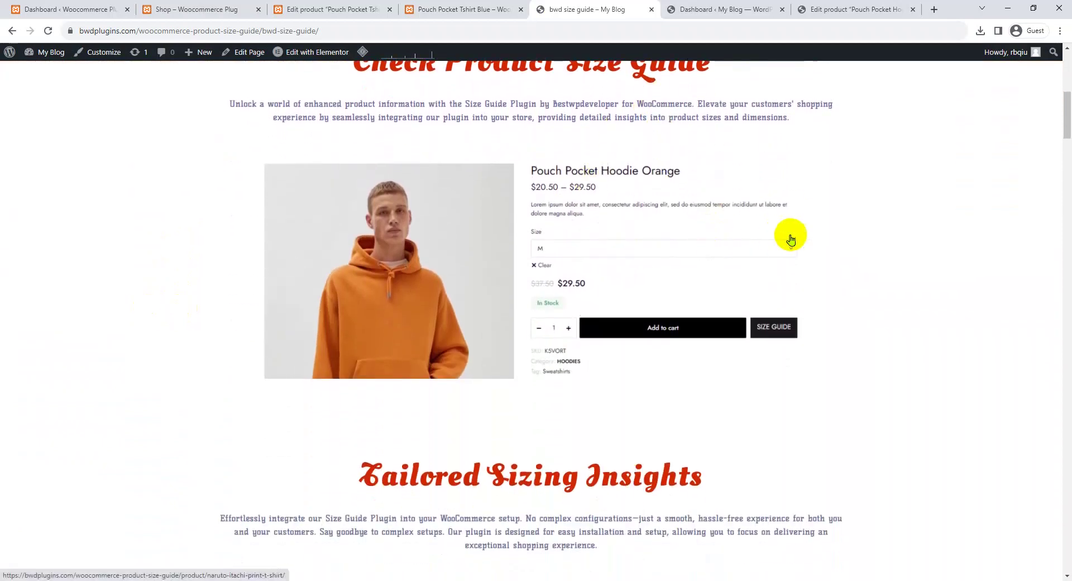
scroll(776, 241, "down", 5)
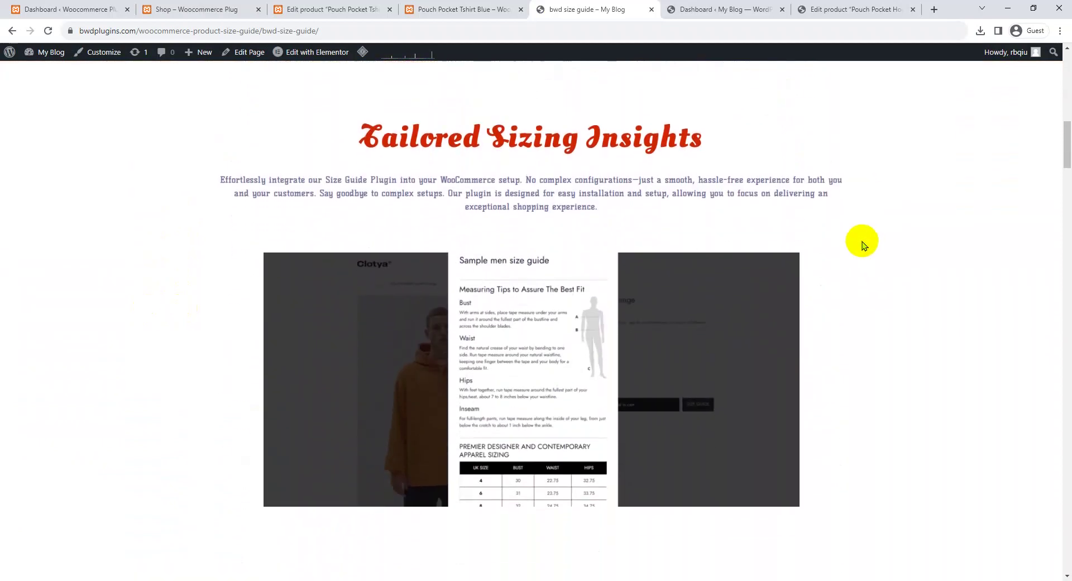
- Review the demo page's sections on customizing the size guide description and creating a size guide table
scroll(862, 245, "down", 5)
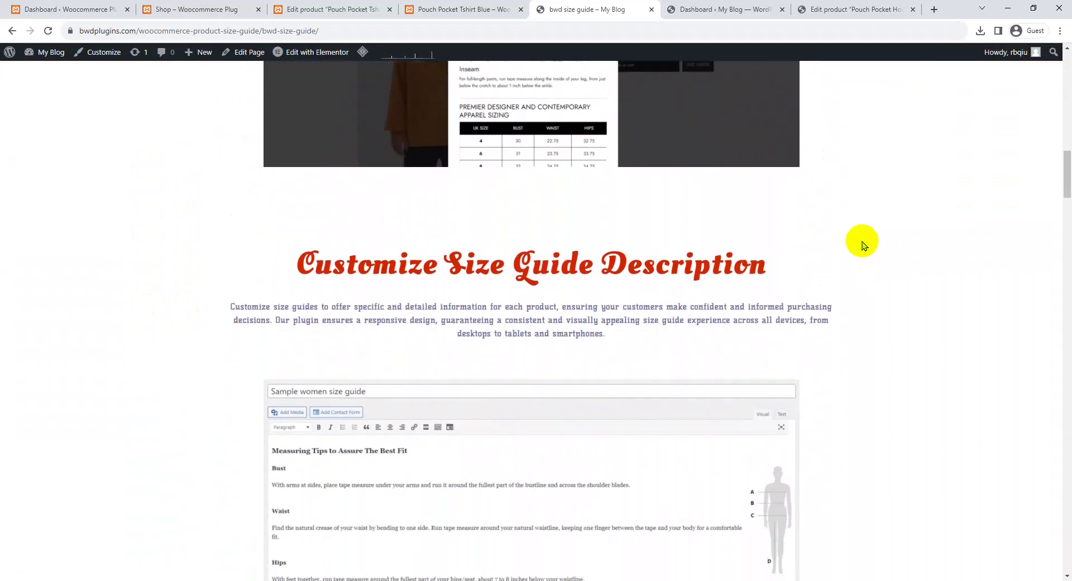
scroll(862, 244, "down", 5)
scroll(861, 245, "down", 4)
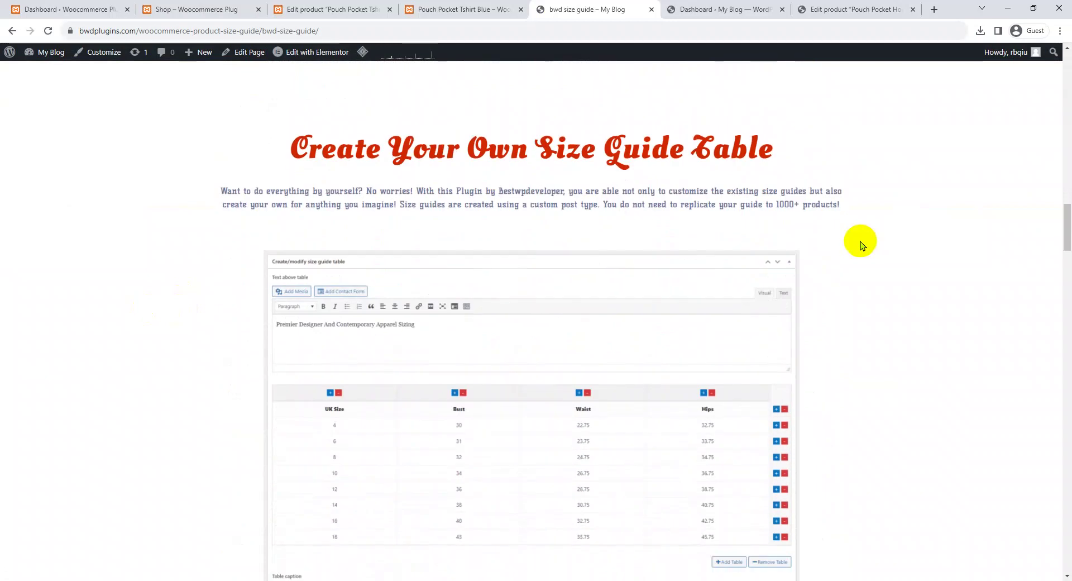
scroll(861, 245, "down", 3)
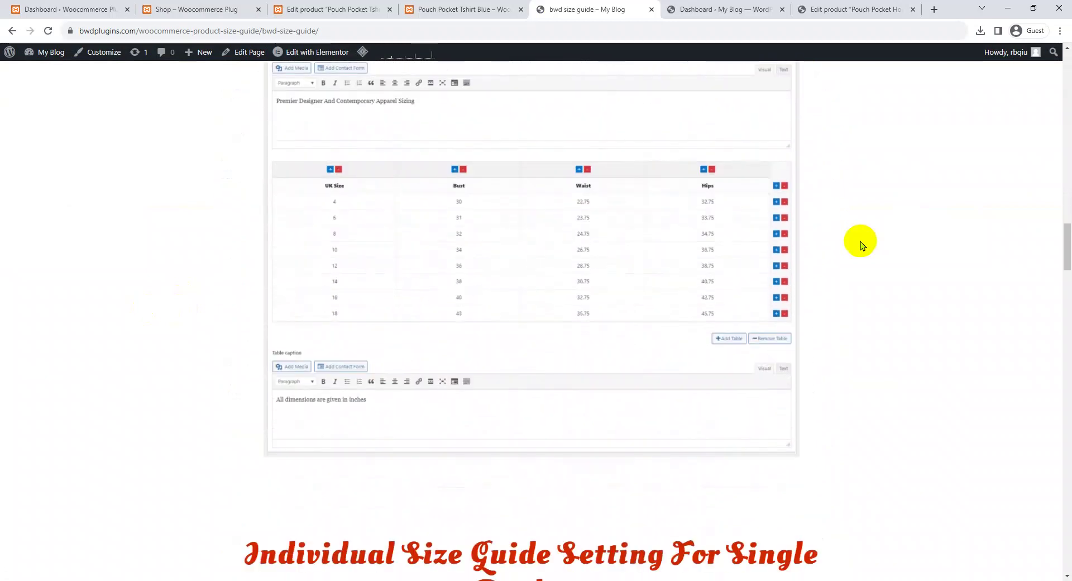
scroll(862, 244, "down", 2)
- Examine the demo page's single-product and global size guide settings and its assignment options by category, product and tag
scroll(862, 245, "down", 6)
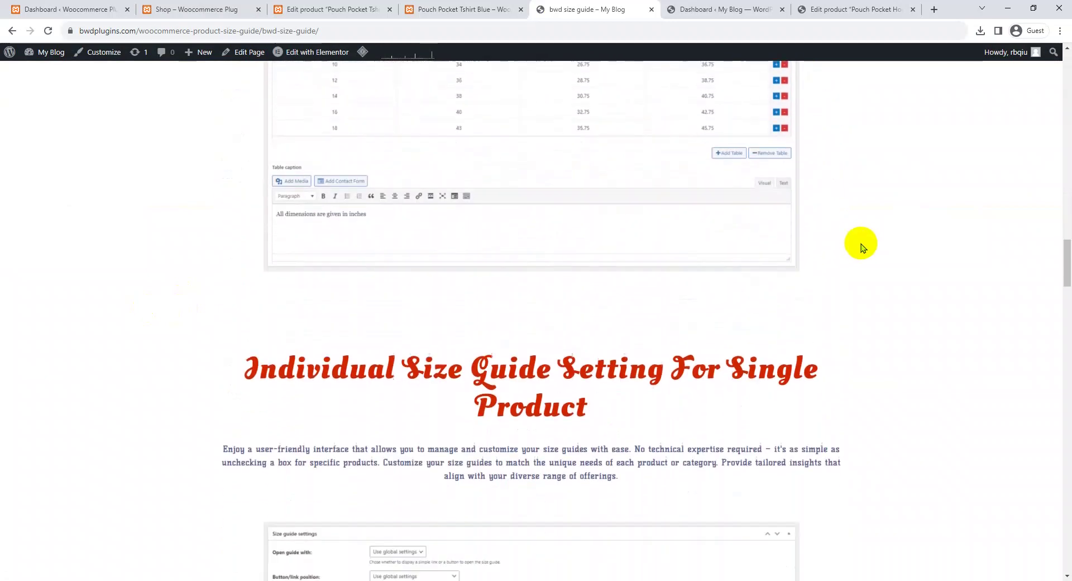
scroll(862, 245, "down", 5)
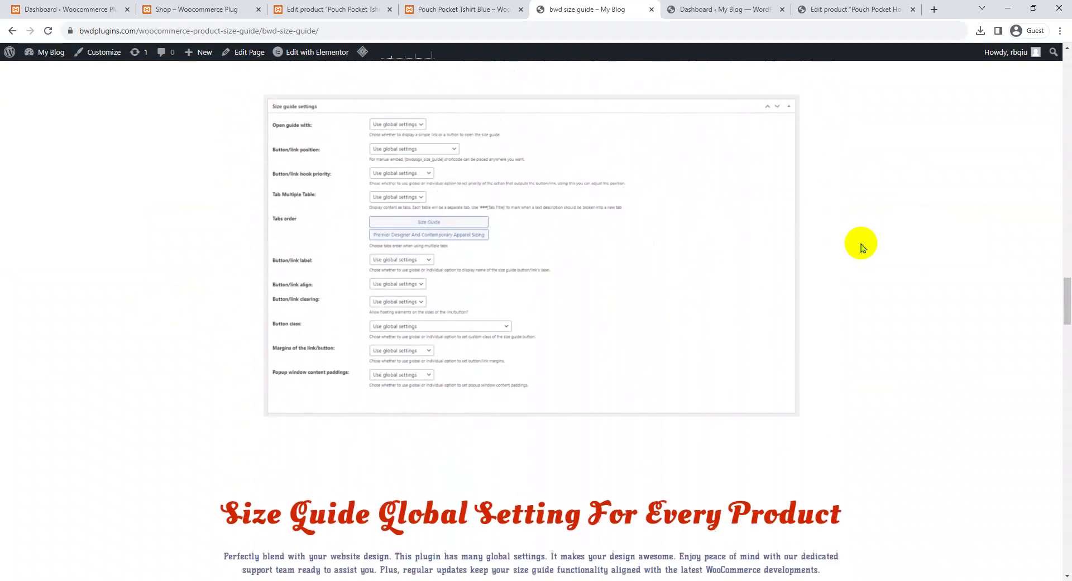
scroll(862, 245, "down", 2)
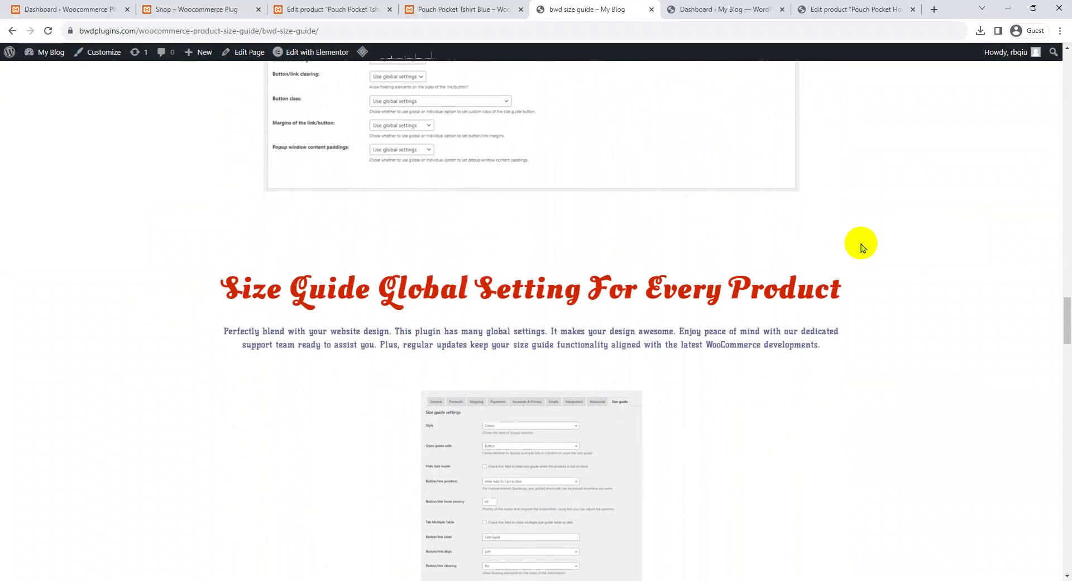
scroll(862, 245, "down", 8)
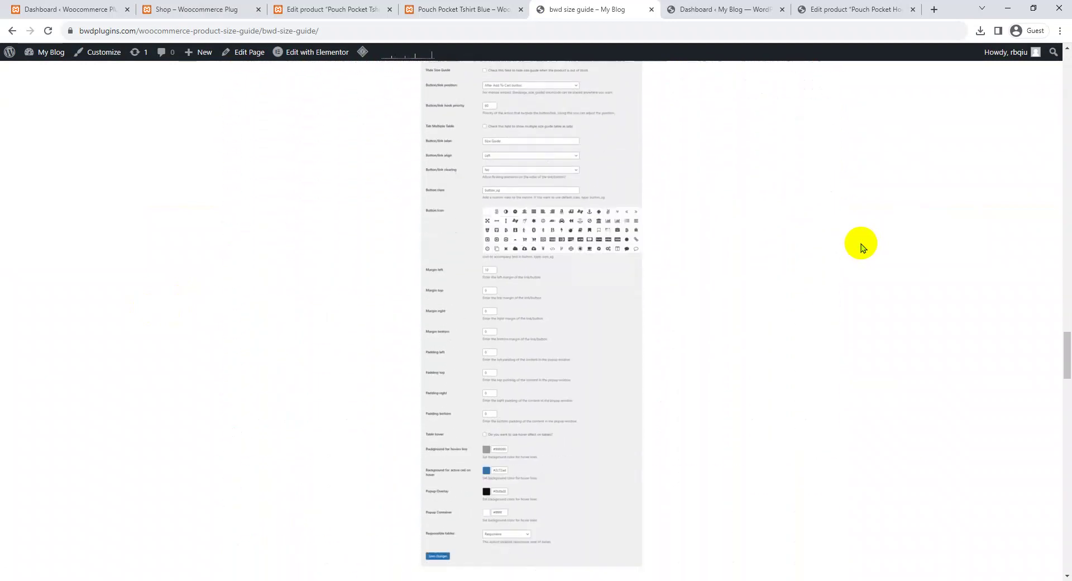
scroll(861, 245, "down", 4)
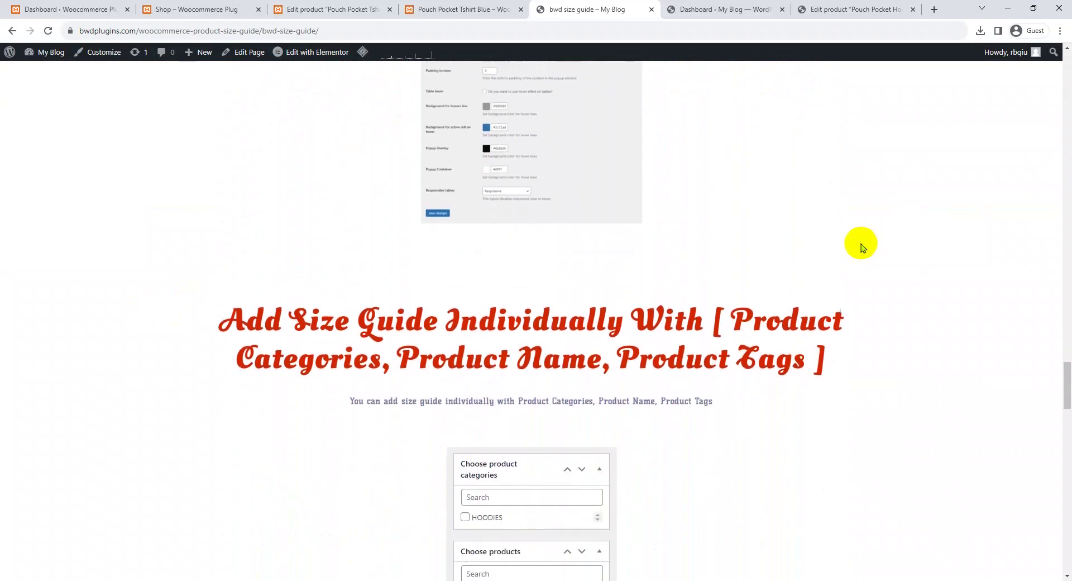
scroll(862, 245, "down", 4)
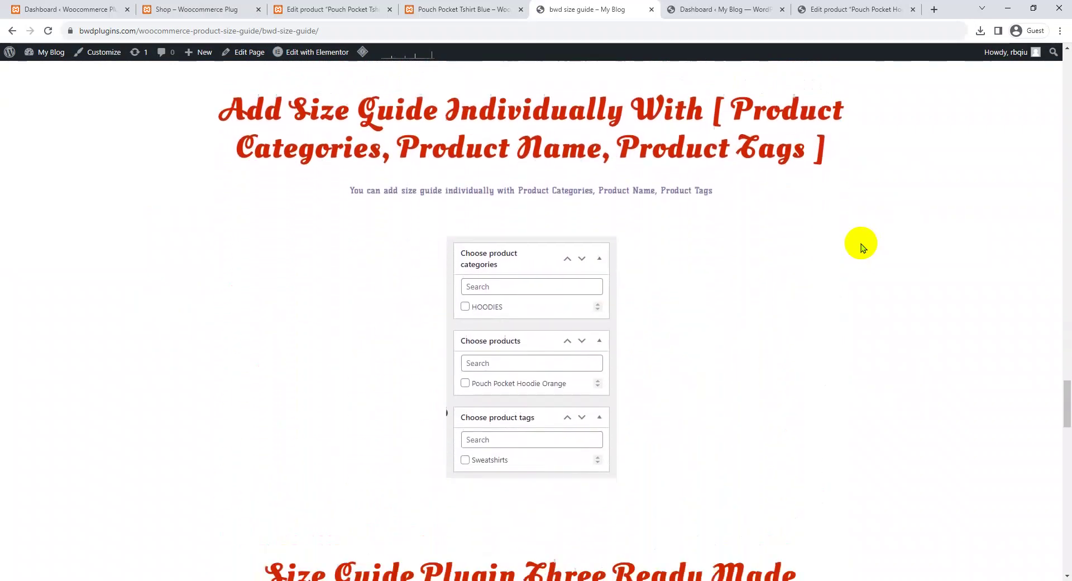
- Compare the Minimalistic, Classic and Modern ready-made size guide designs on the demo page
scroll(862, 245, "down", 5)
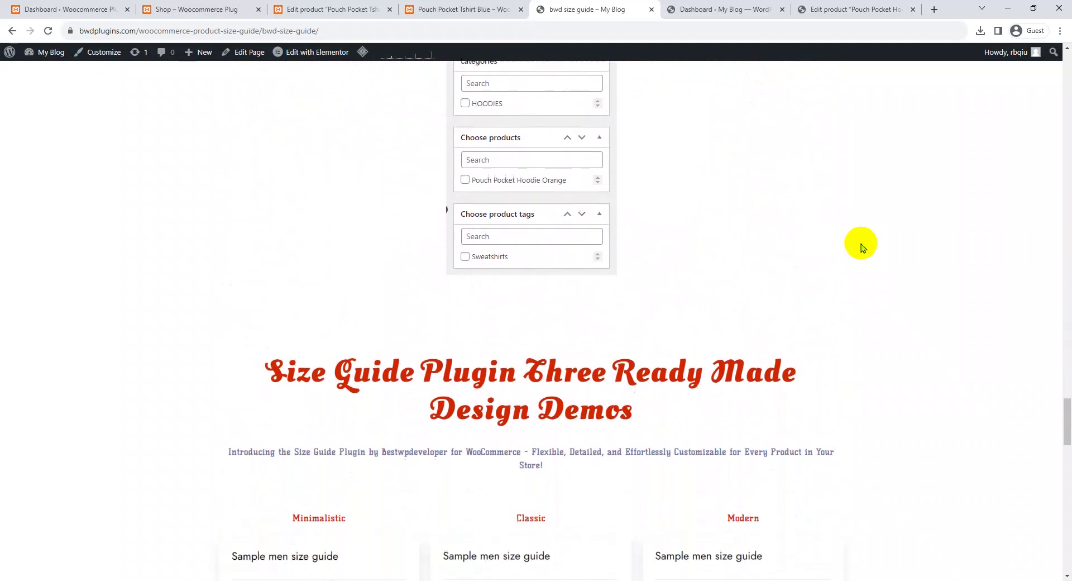
scroll(862, 245, "down", 2)
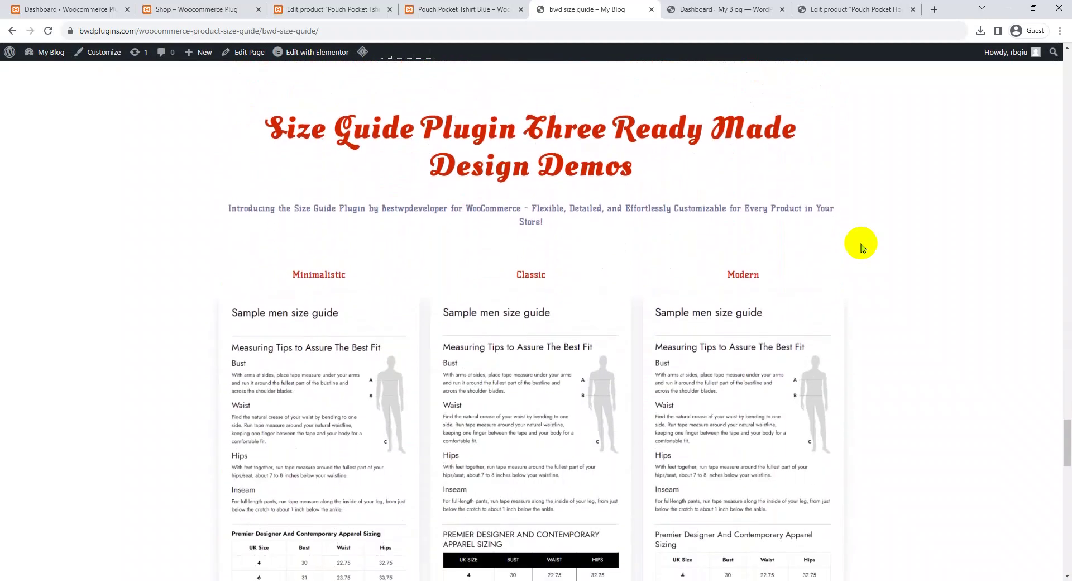
scroll(861, 245, "down", 1)
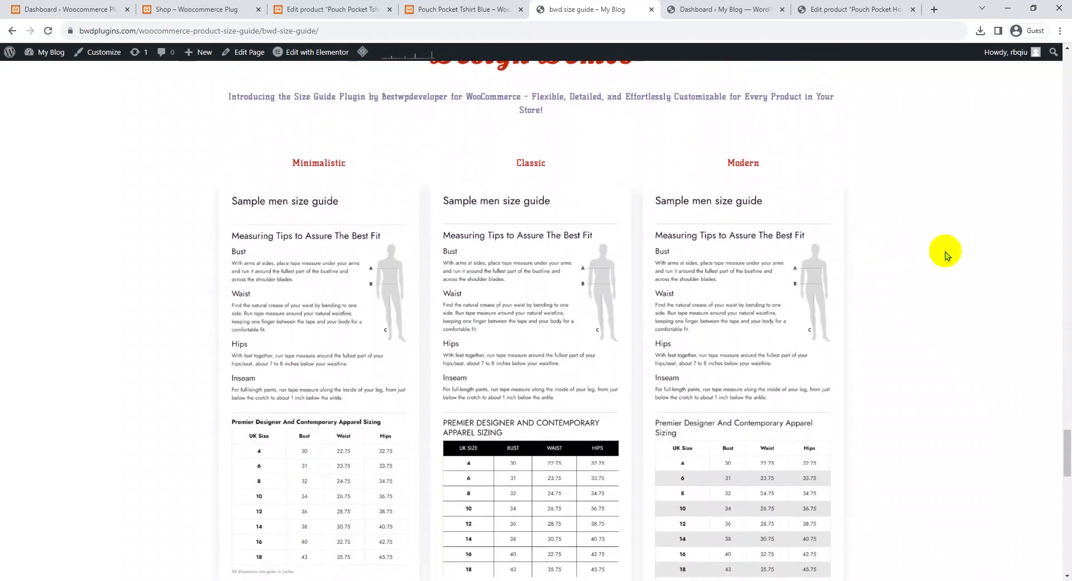
scroll(946, 254, "down", 1)
- Review the Size Guide Button/Link Position examples on the demo page, from After Add To Cart button through Embed Manually (shortcode)
scroll(947, 254, "down", 7)
scroll(946, 254, "down", 4)
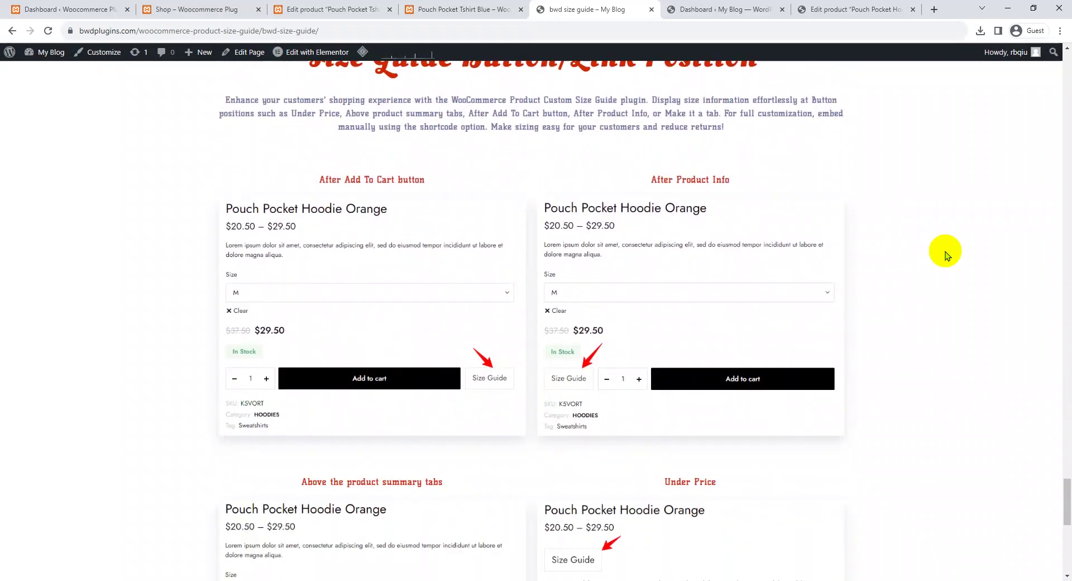
scroll(946, 254, "down", 2)
scroll(947, 254, "down", 6)
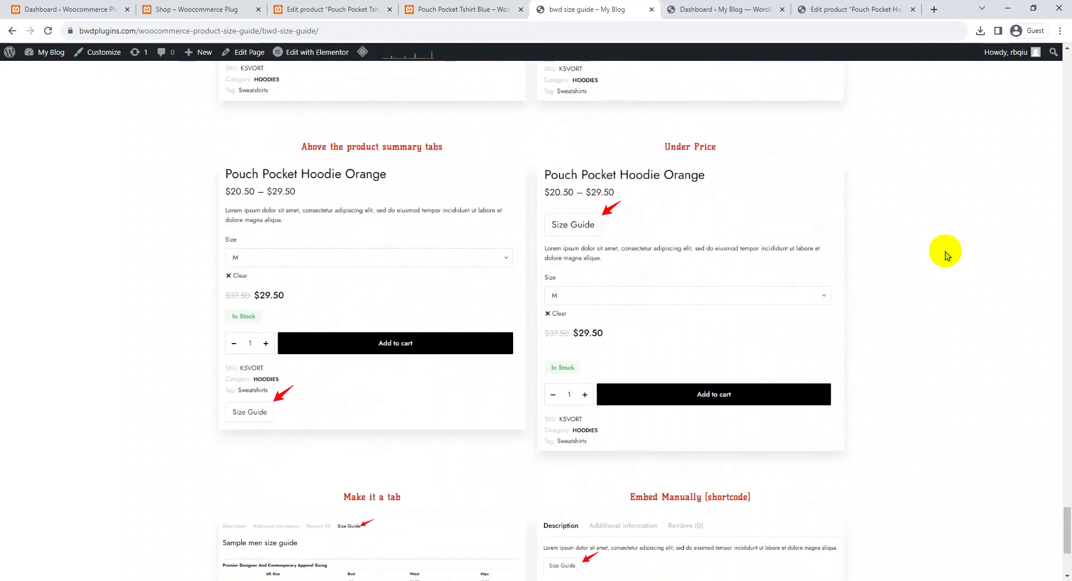
scroll(946, 255, "down", 2)
scroll(945, 253, "up", 1)
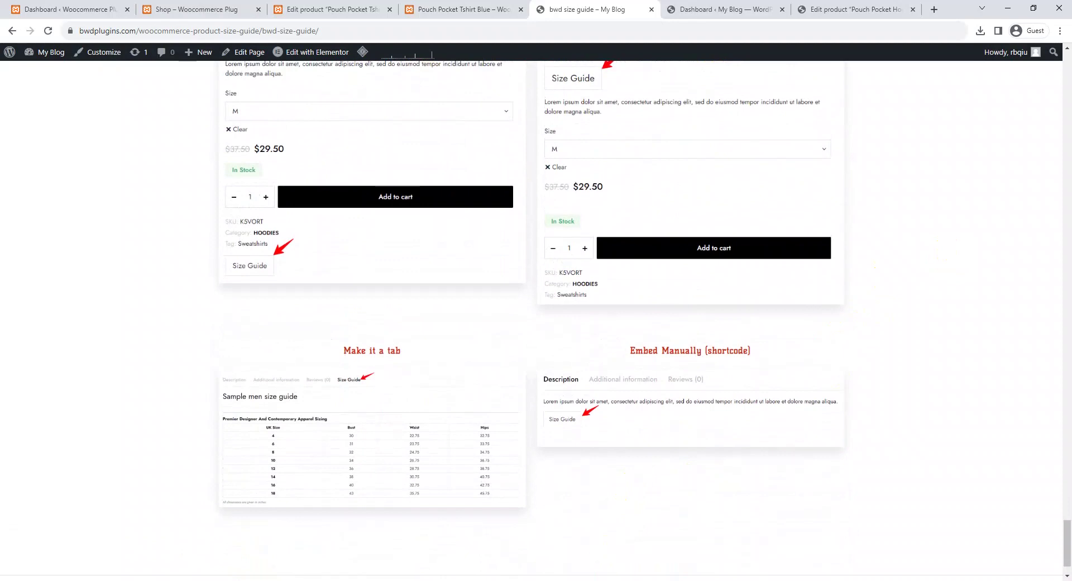